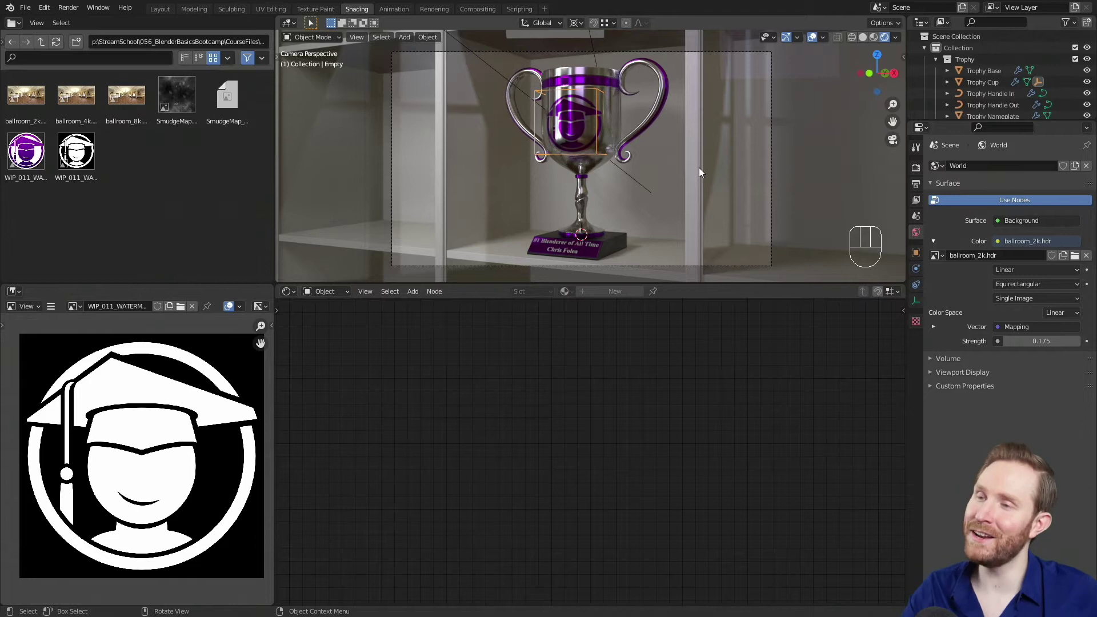
# - Hide everything except the trophy case and set the world background's strength to 1
pyautogui.click(696, 78)
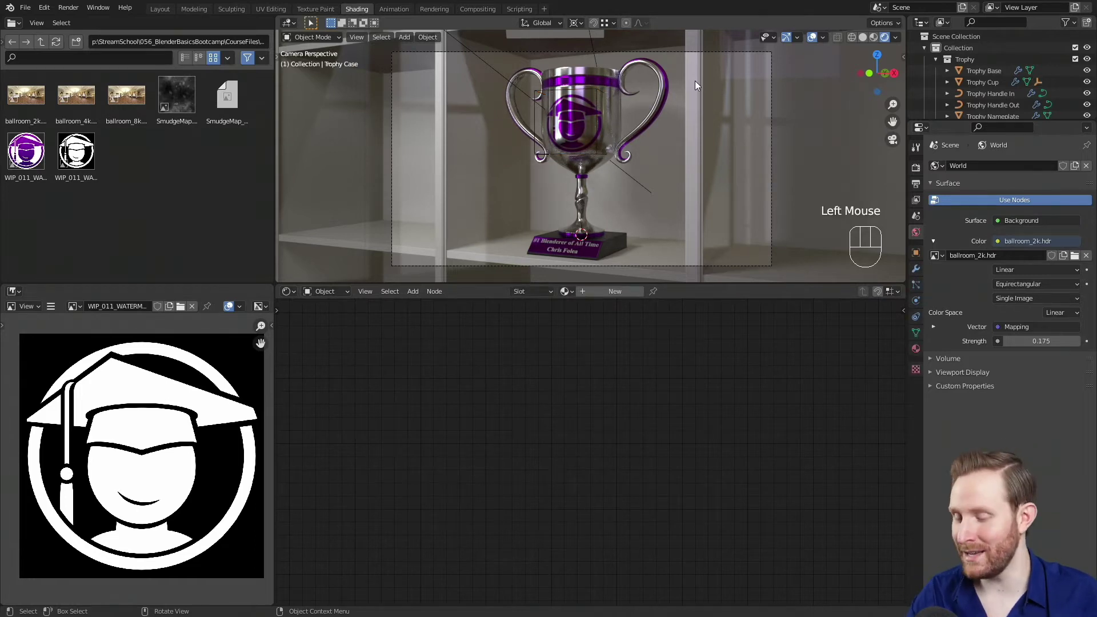
pyautogui.hotkey('shift', 'h')
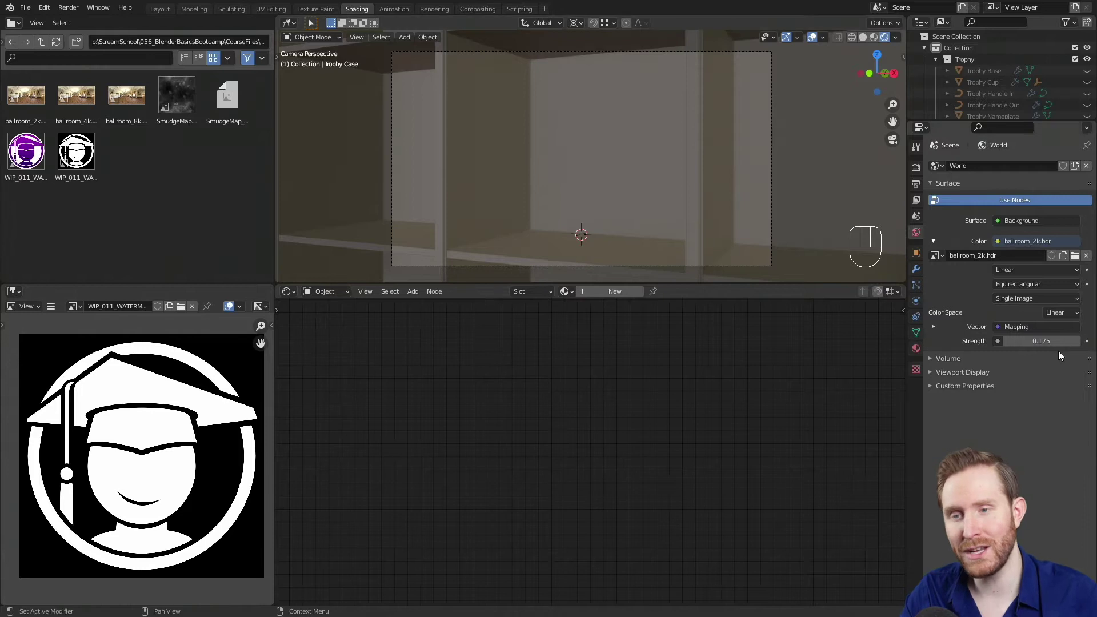
pyautogui.click(1047, 341)
pyautogui.write('1')
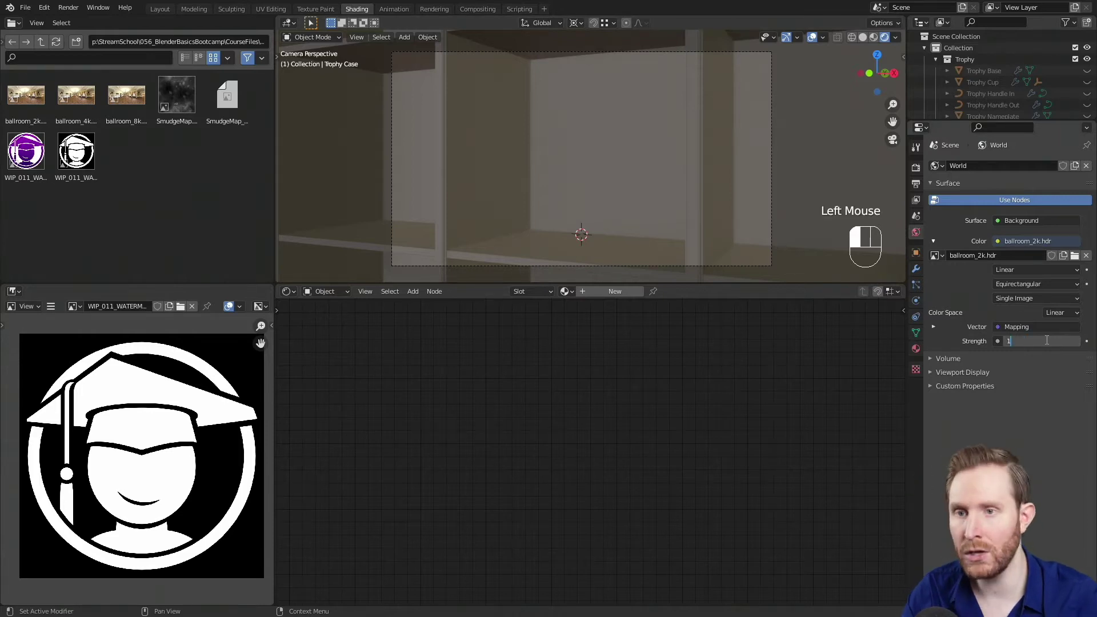
pyautogui.press('Return')
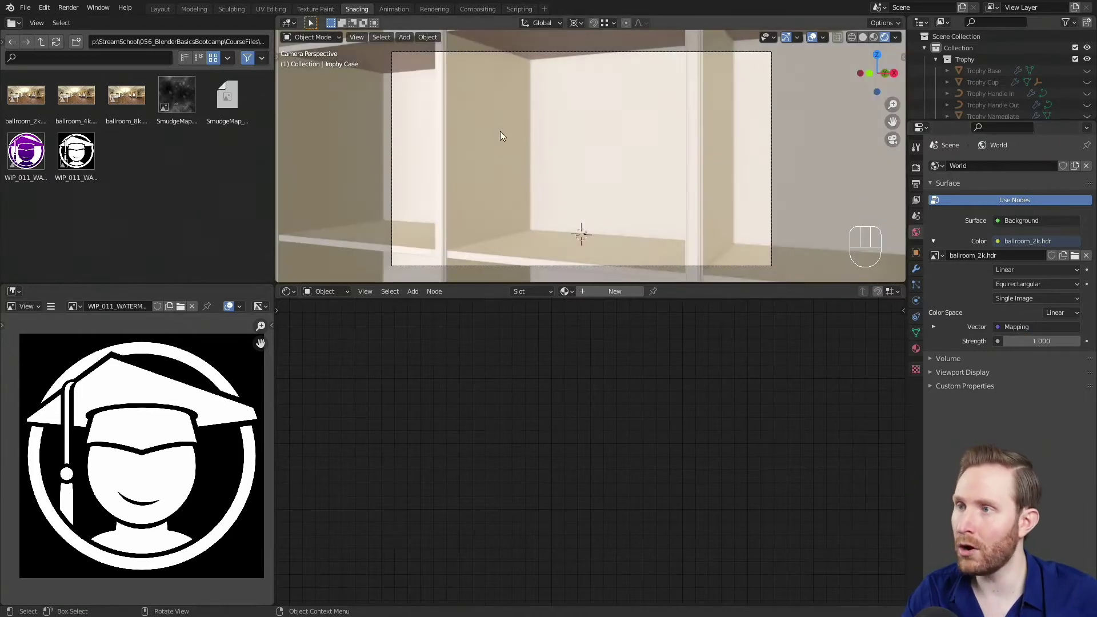
pyautogui.moveTo(490, 101); pyautogui.dragTo(576, 143, button='middle')
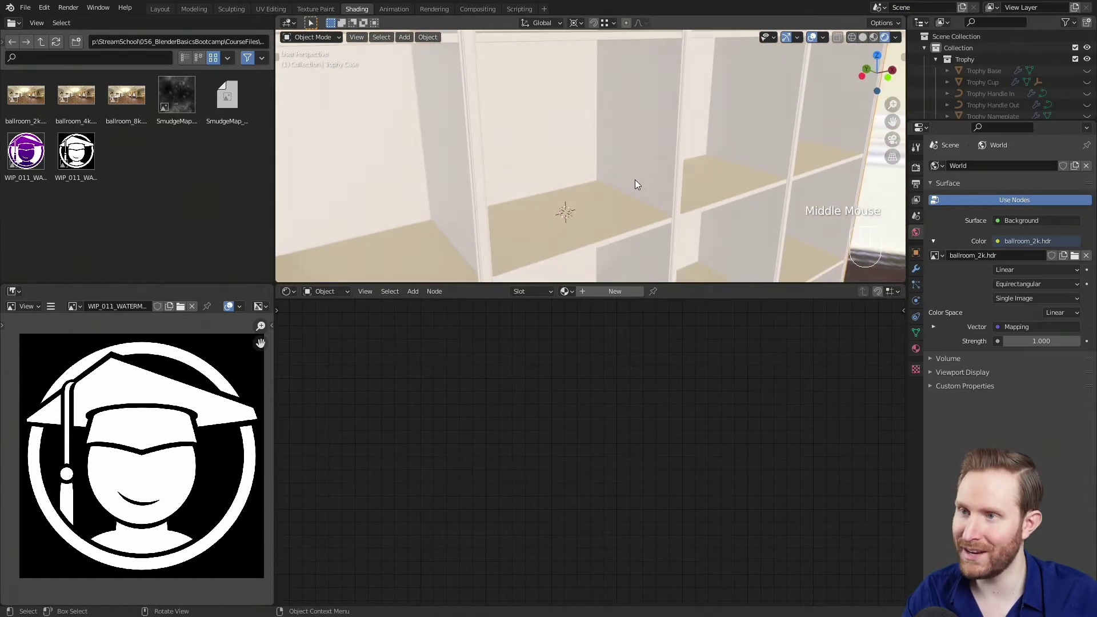
pyautogui.scroll(-2, 636, 172)
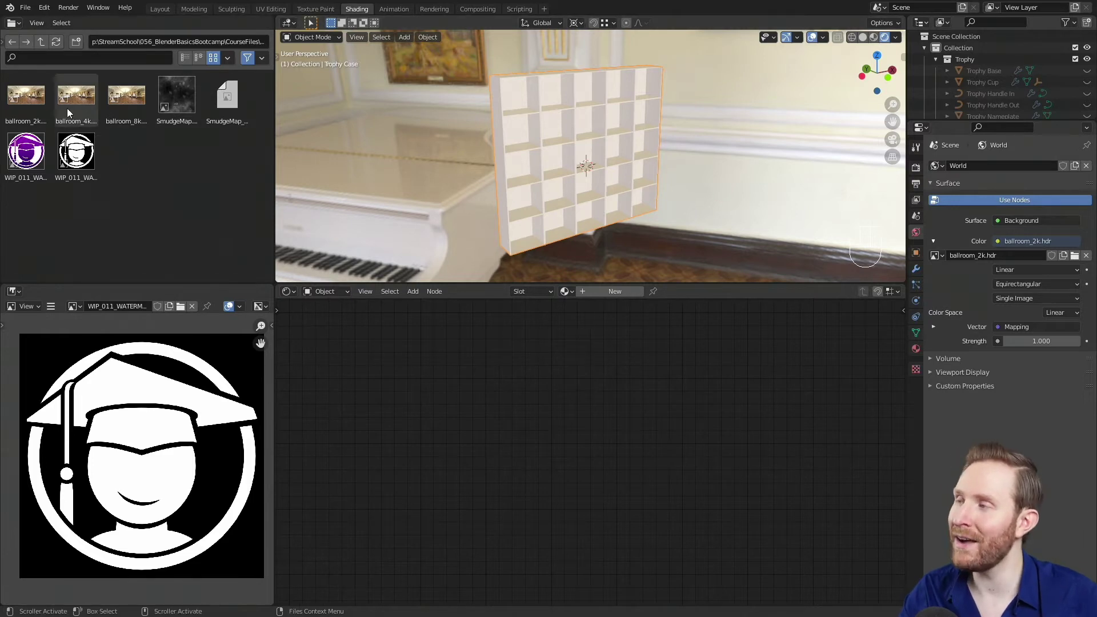
# - Load the pexels wooden cabinet photo from the Ref folder into the image editor as reference
pyautogui.click(40, 42)
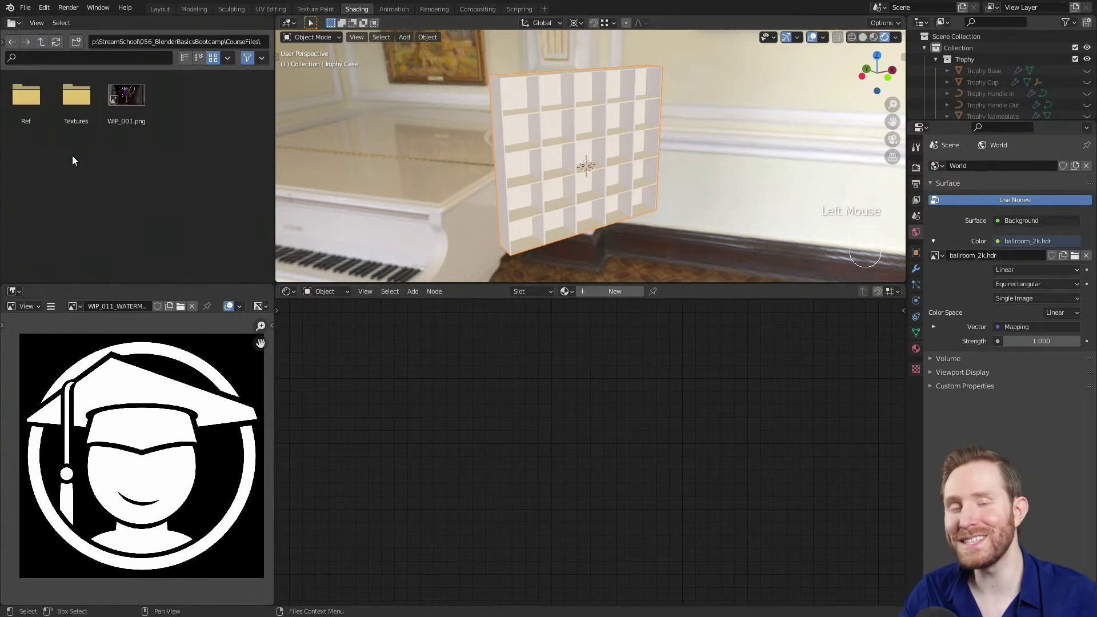
pyautogui.doubleClick(26, 96)
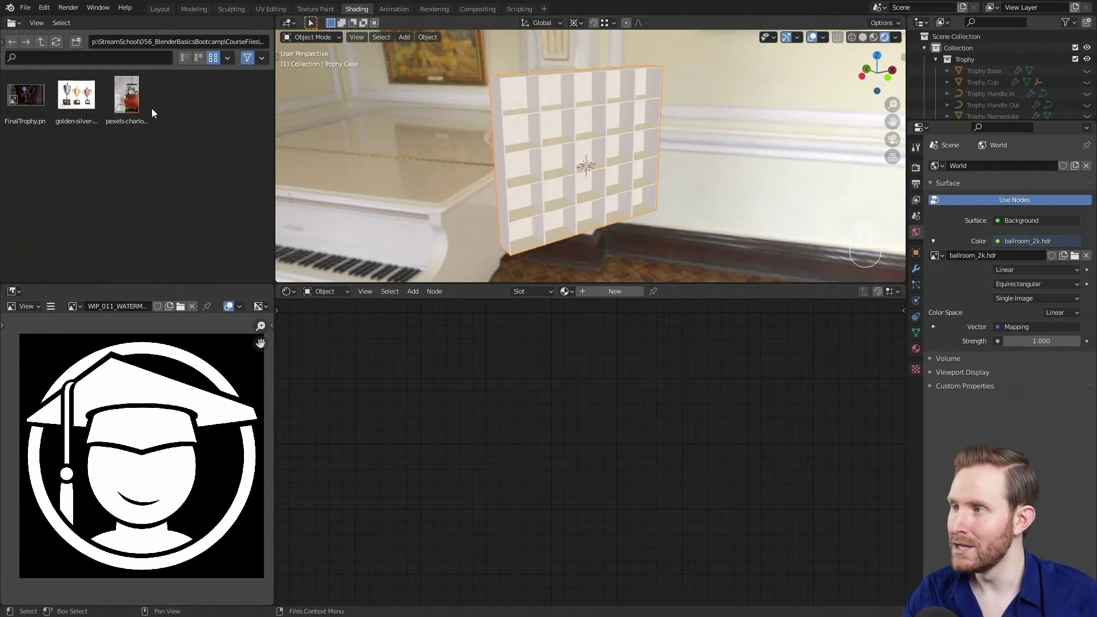
pyautogui.moveTo(128, 102); pyautogui.dragTo(131, 375)
pyautogui.moveTo(198, 488); pyautogui.dragTo(114, 445, button='middle')
pyautogui.scroll(-5, 114, 445)
pyautogui.moveTo(194, 503); pyautogui.dragTo(153, 503, button='middle')
pyautogui.scroll(1, 181, 482)
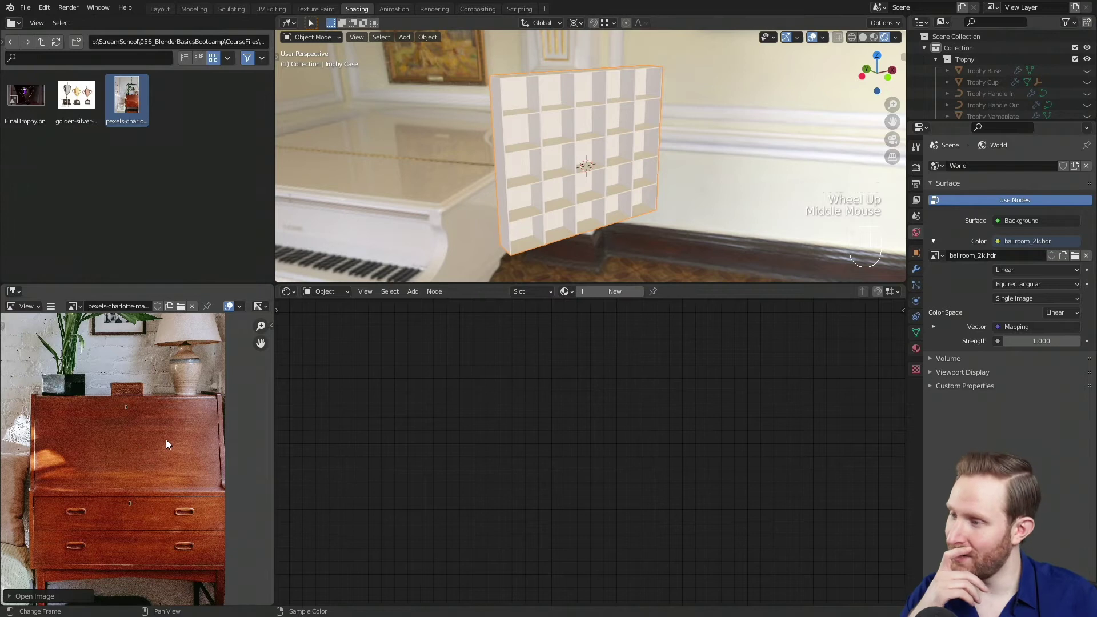
# - Examine the wood grain and colour variation of the cabinet in the reference photo
pyautogui.scroll(3, 165, 440)
pyautogui.scroll(2, 182, 459)
pyautogui.moveTo(181, 459); pyautogui.dragTo(171, 463, button='middle')
pyautogui.scroll(1, 171, 462)
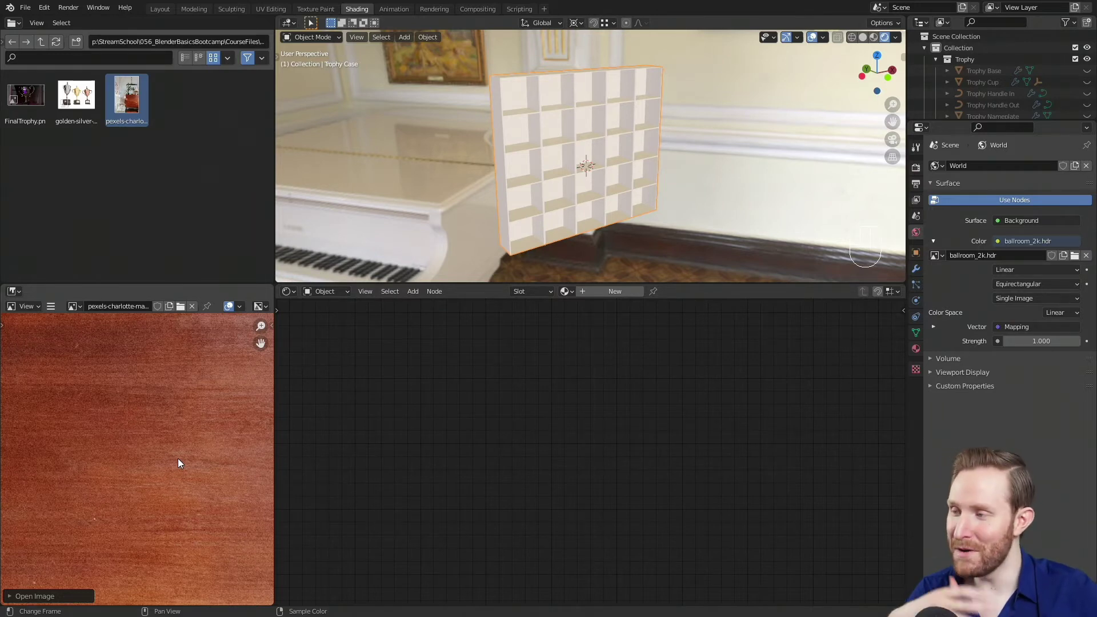
pyautogui.scroll(-3, 183, 459)
pyautogui.moveTo(188, 460); pyautogui.dragTo(170, 391, button='middle')
pyautogui.scroll(1, 163, 389)
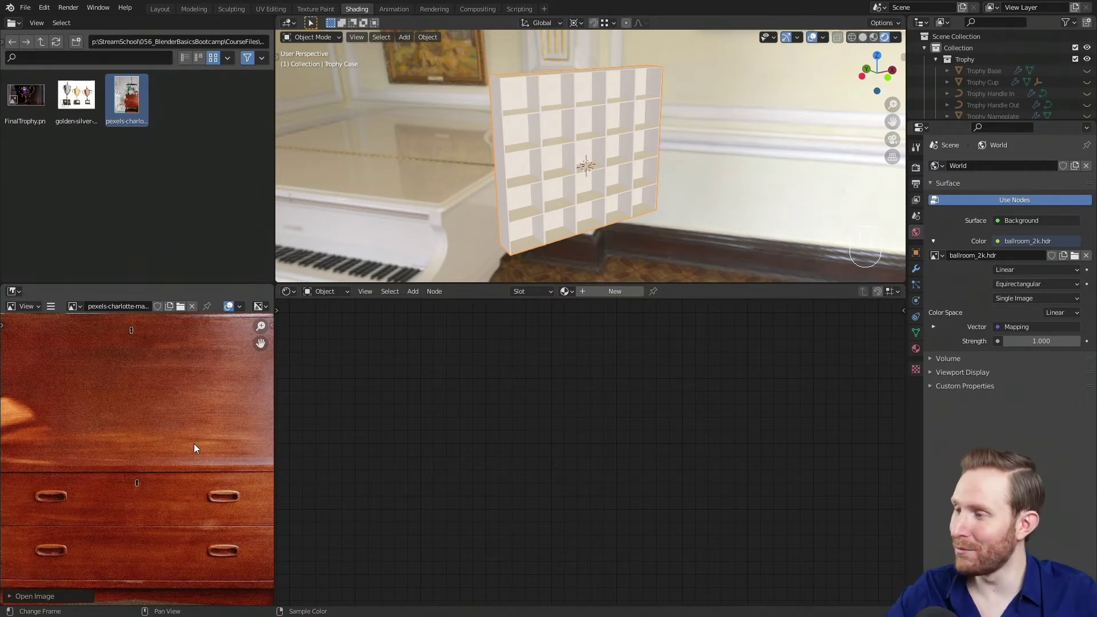
pyautogui.moveTo(122, 417); pyautogui.dragTo(143, 395, button='middle')
pyautogui.scroll(-1, 132, 405)
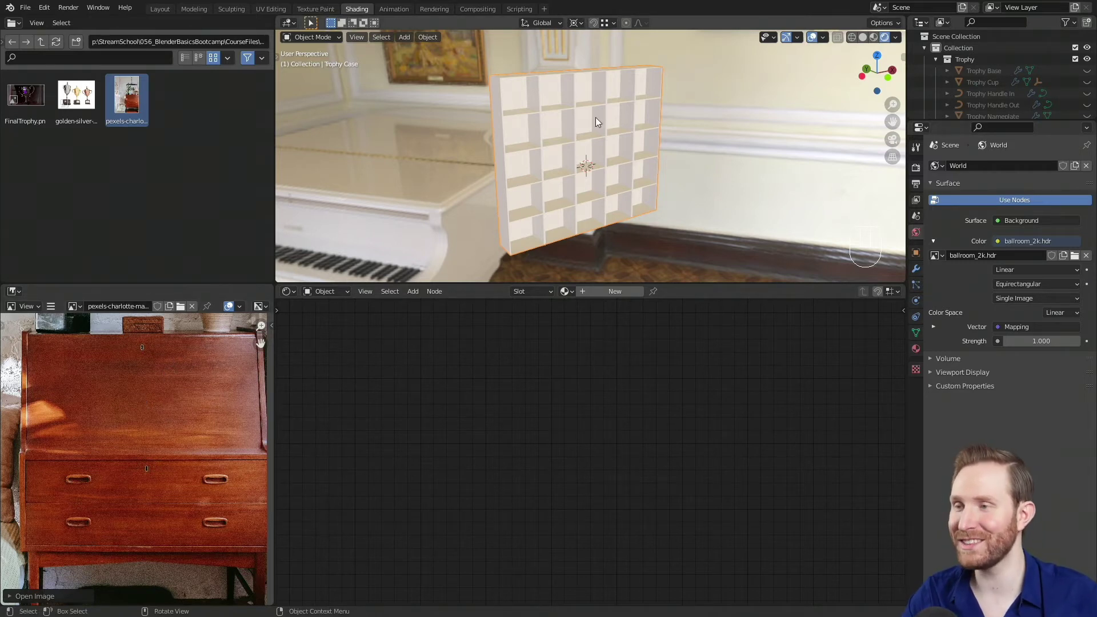
# - Create a new material for the trophy case
pyautogui.click(915, 348)
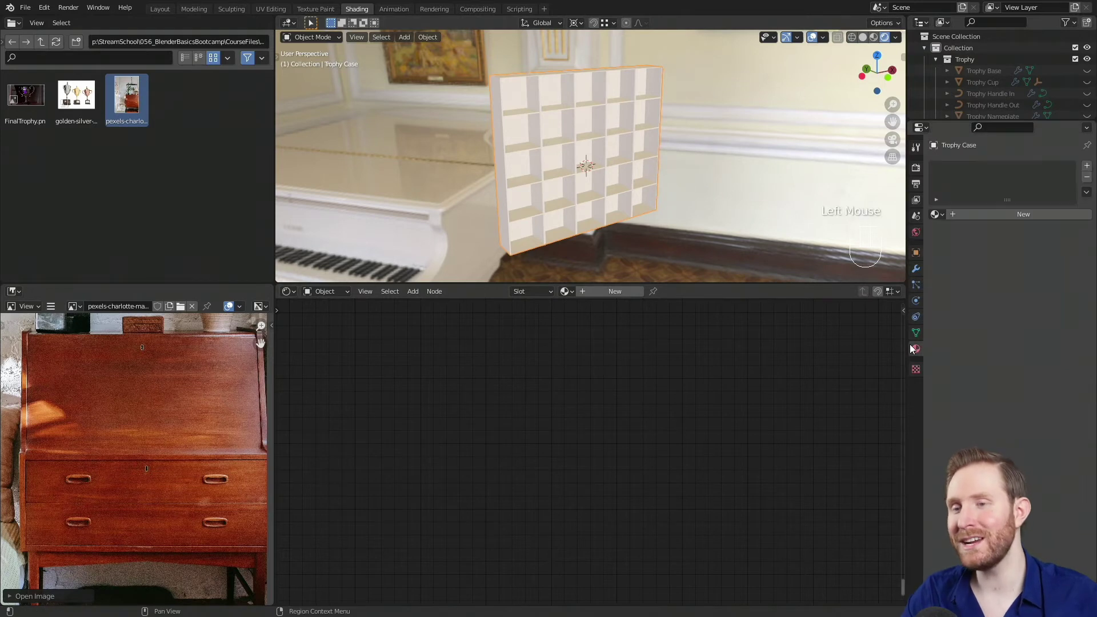
pyautogui.click(982, 214)
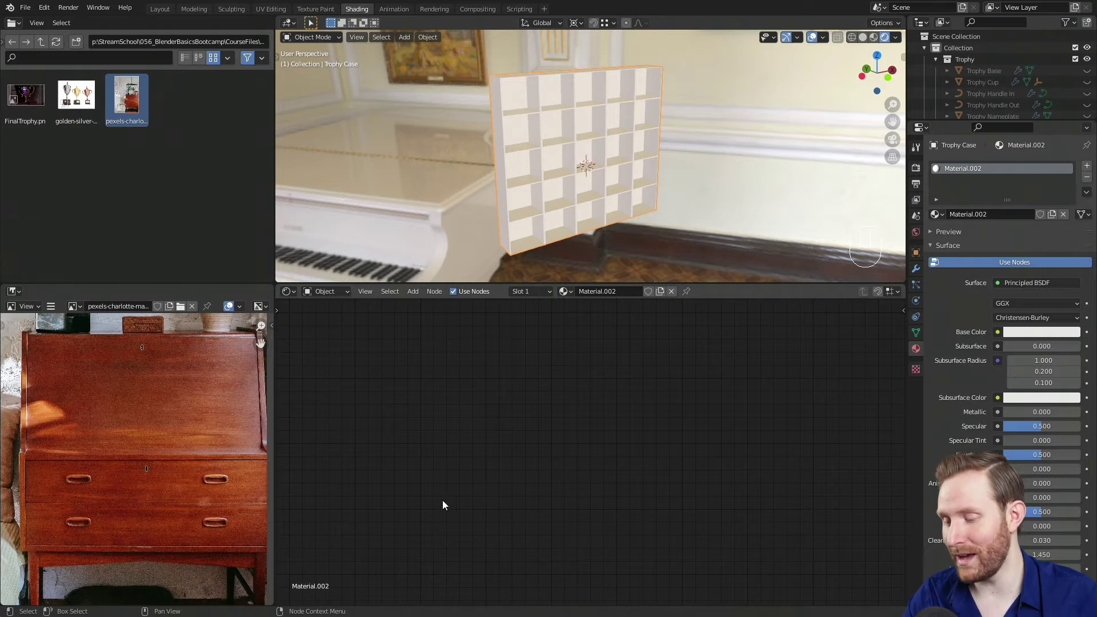
pyautogui.press('a')
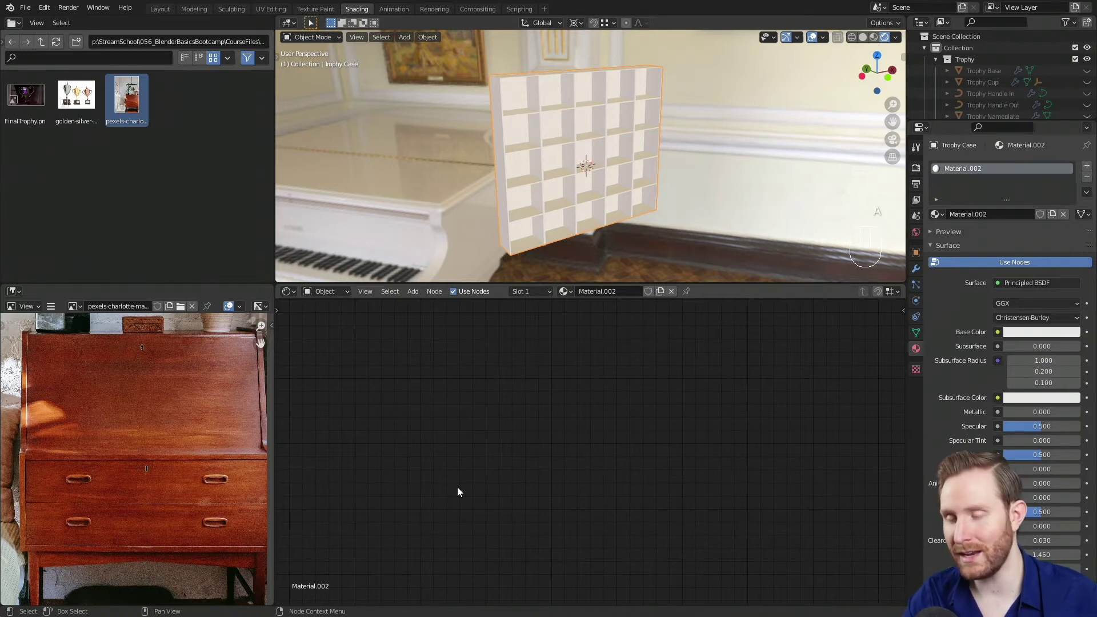
pyautogui.press('KP_Decimal')
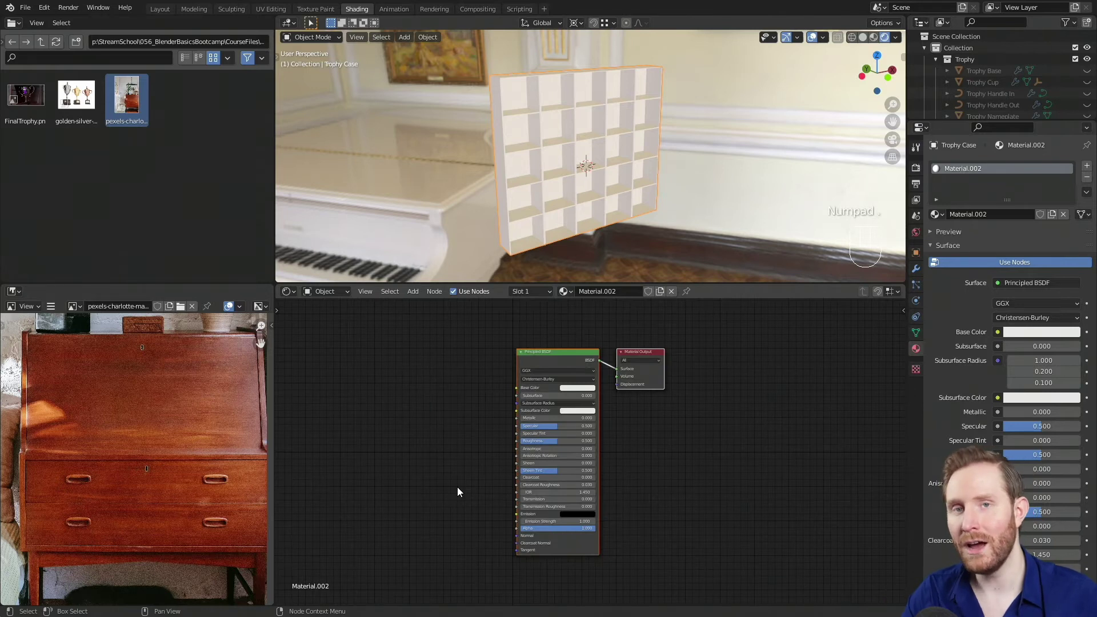
# - Add a Noise Texture node in the free space before the Principled BSDF node
pyautogui.moveTo(498, 444); pyautogui.dragTo(610, 439, button='middle')
pyautogui.scroll(6, 589, 451)
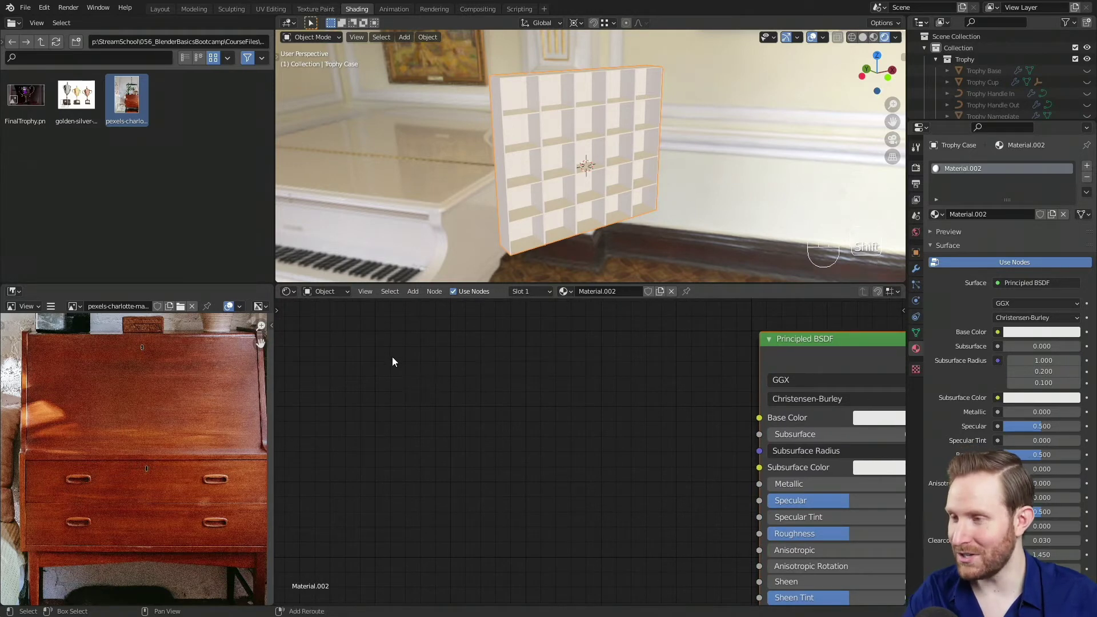
pyautogui.hotkey('shift', 'a')
pyautogui.moveTo(375, 356)
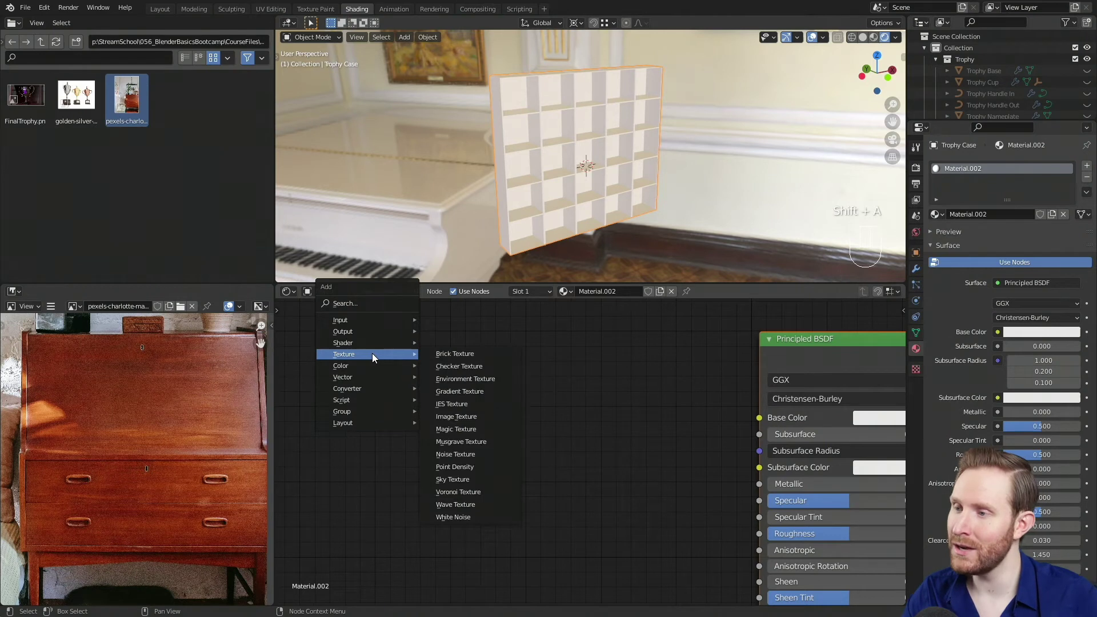
pyautogui.click(475, 453)
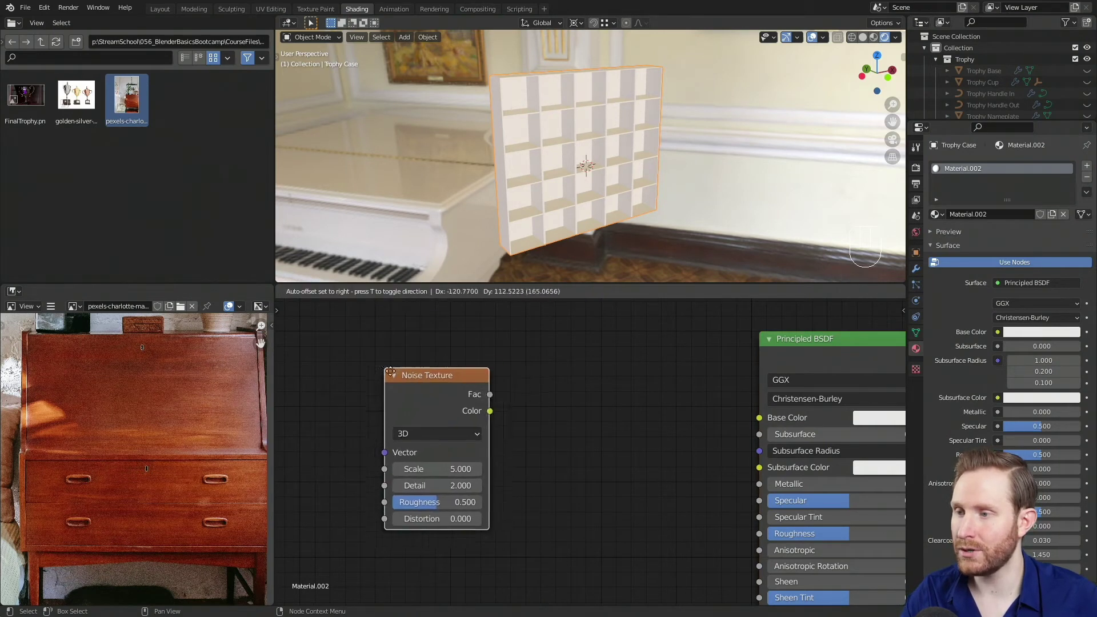
pyautogui.click(413, 357)
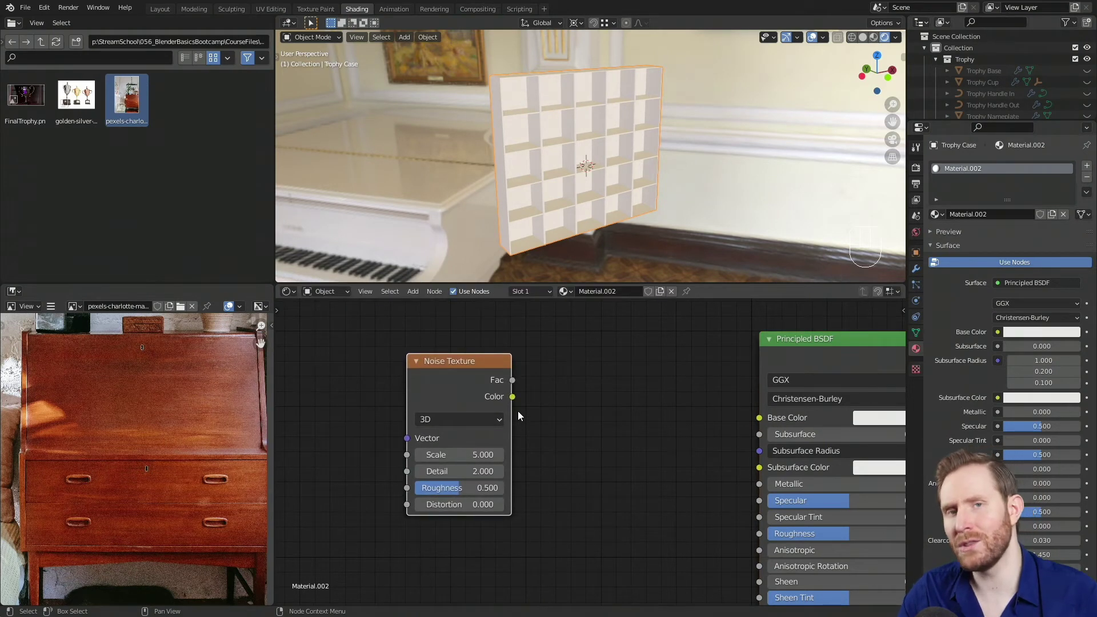
# - Connect the Noise Texture's Fac output to the Base Color of the Principled BSDF
pyautogui.click(512, 381)
pyautogui.moveTo(513, 381); pyautogui.dragTo(759, 417)
pyautogui.scroll(2, 588, 170)
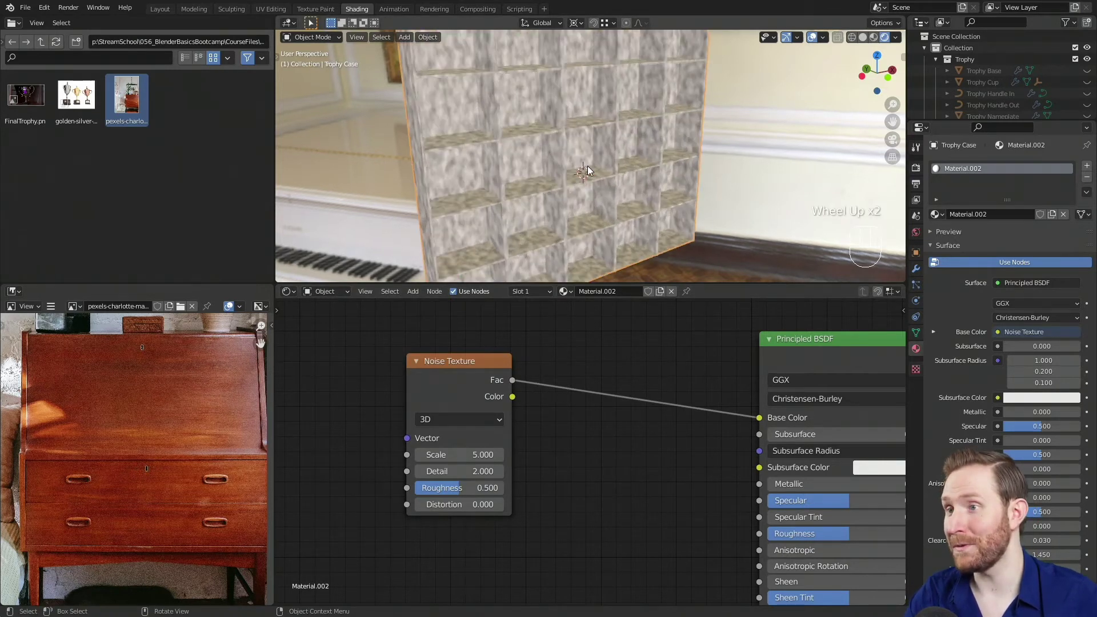
pyautogui.scroll(3, 594, 206)
pyautogui.moveTo(595, 205); pyautogui.dragTo(580, 201, button='middle')
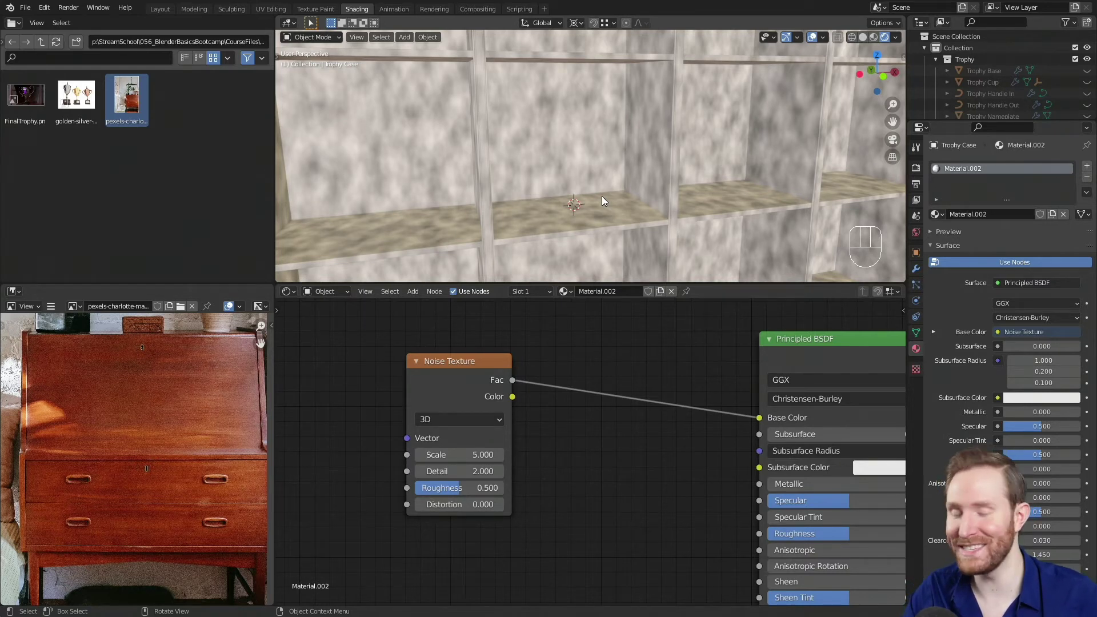
# - Set the Noise Texture's Detail to 6, with a close view of a shelf surface for judging the pattern
pyautogui.keyDown('shift'); pyautogui.moveTo(572, 139); pyautogui.dragTo(629, 171, button='middle'); pyautogui.keyUp('shift')
pyautogui.scroll(5, 585, 204)
pyautogui.scroll(2, 632, 177)
pyautogui.moveTo(370, 380); pyautogui.dragTo(377, 357, button='middle')
pyautogui.scroll(3, 382, 403)
pyautogui.moveTo(382, 404); pyautogui.dragTo(384, 450, button='middle')
pyautogui.scroll(2, 384, 450)
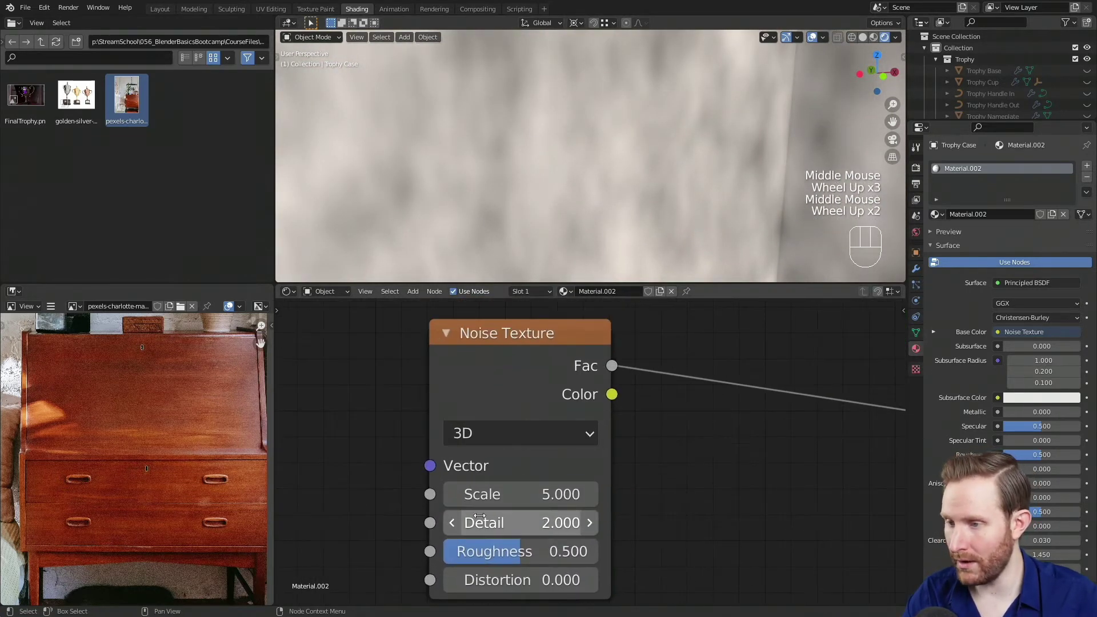
pyautogui.click(527, 524)
pyautogui.write('6')
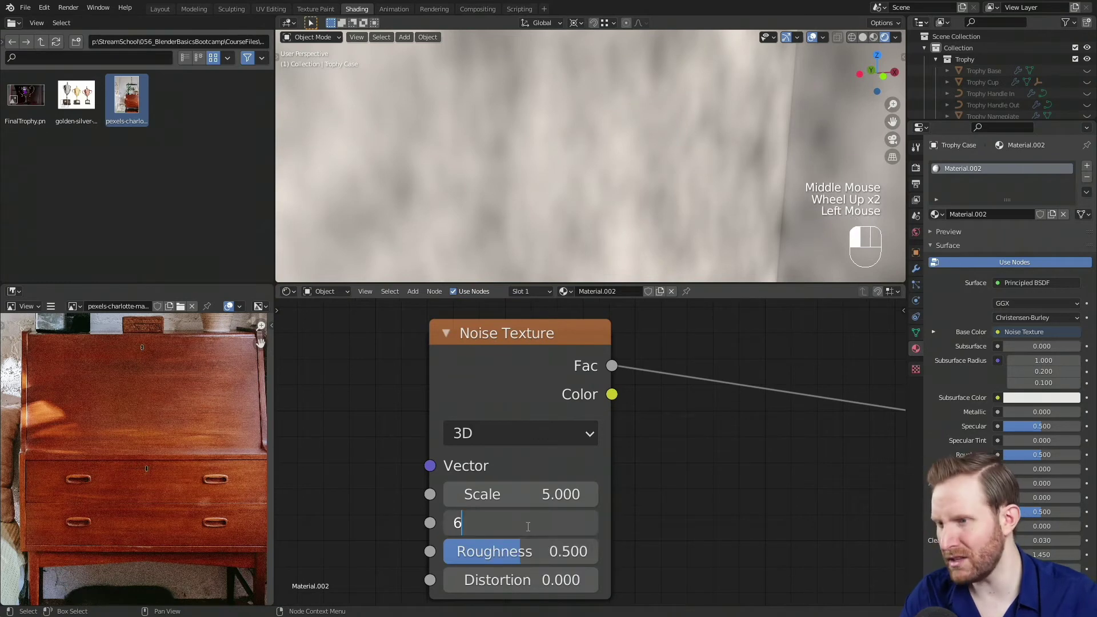
pyautogui.press('Return')
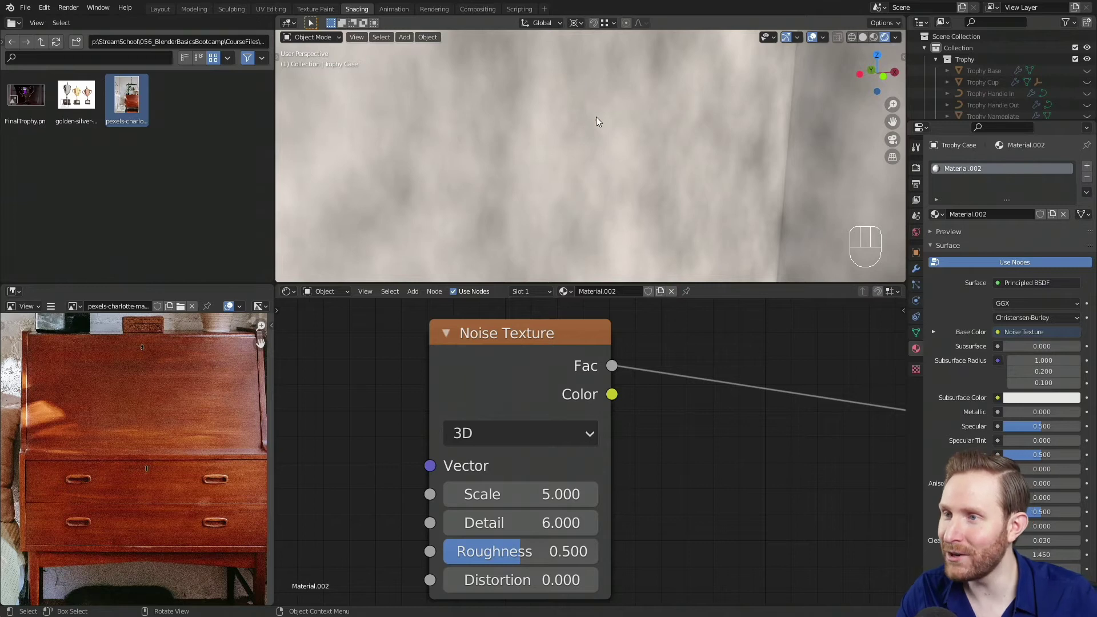
# - Switch the Noise Texture's Detail to 2 and back to 6 to compare the two patterns
pyautogui.click(534, 522)
pyautogui.write('2')
pyautogui.press('Return')
pyautogui.doubleClick(523, 524)
pyautogui.write('6')
pyautogui.press('Return')
# - Raise the Noise Texture's Distortion to 2.2 for a swirled pattern on the trophy case
pyautogui.scroll(-6, 599, 142)
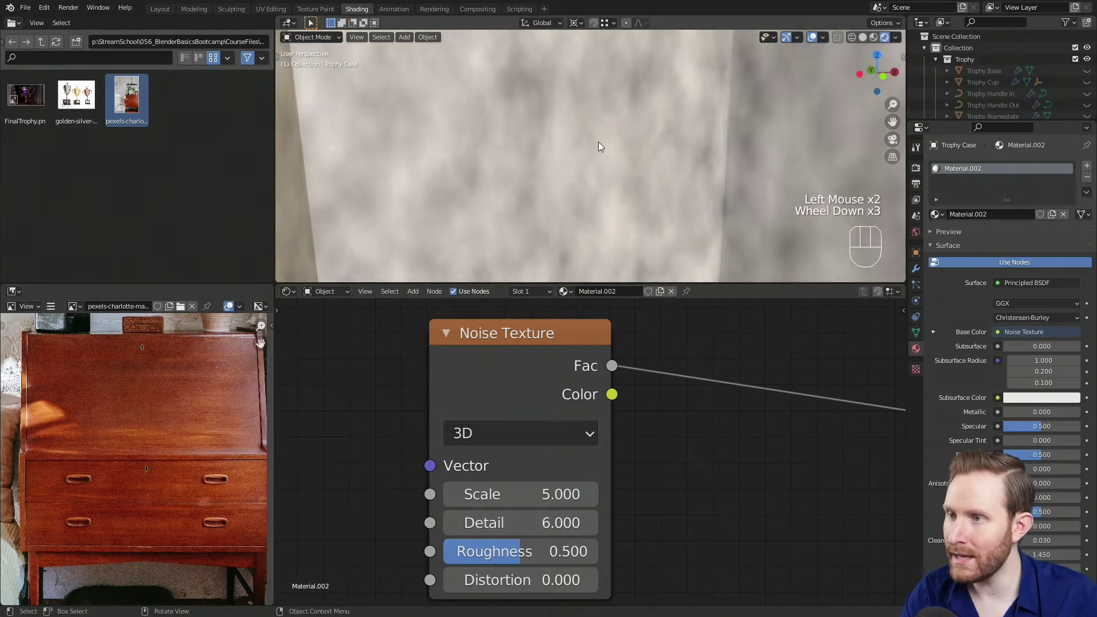
pyautogui.scroll(-1, 609, 152)
pyautogui.keyDown('shift'); pyautogui.moveTo(588, 142); pyautogui.dragTo(625, 139, button='middle'); pyautogui.keyUp('shift')
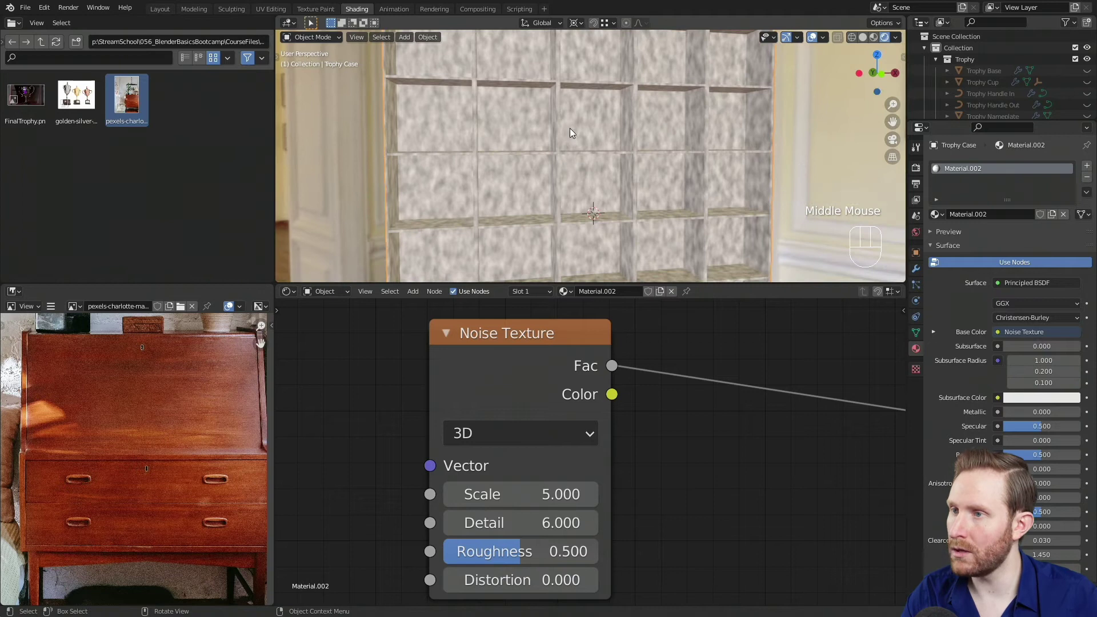
pyautogui.moveTo(710, 480); pyautogui.dragTo(660, 433, button='middle')
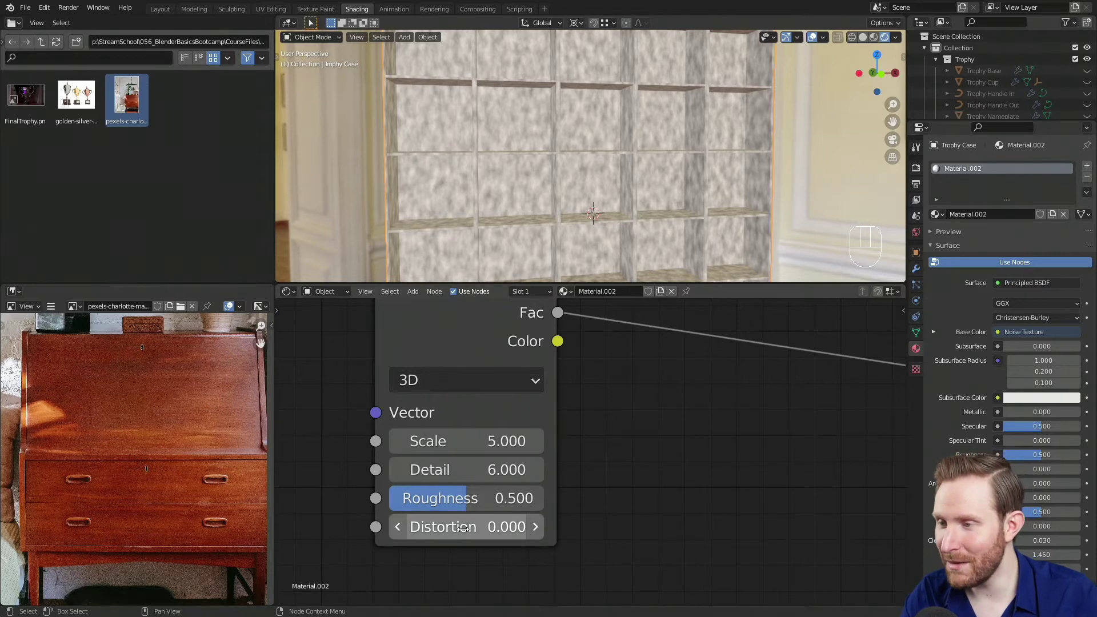
pyautogui.moveTo(465, 530); pyautogui.dragTo(490, 529)
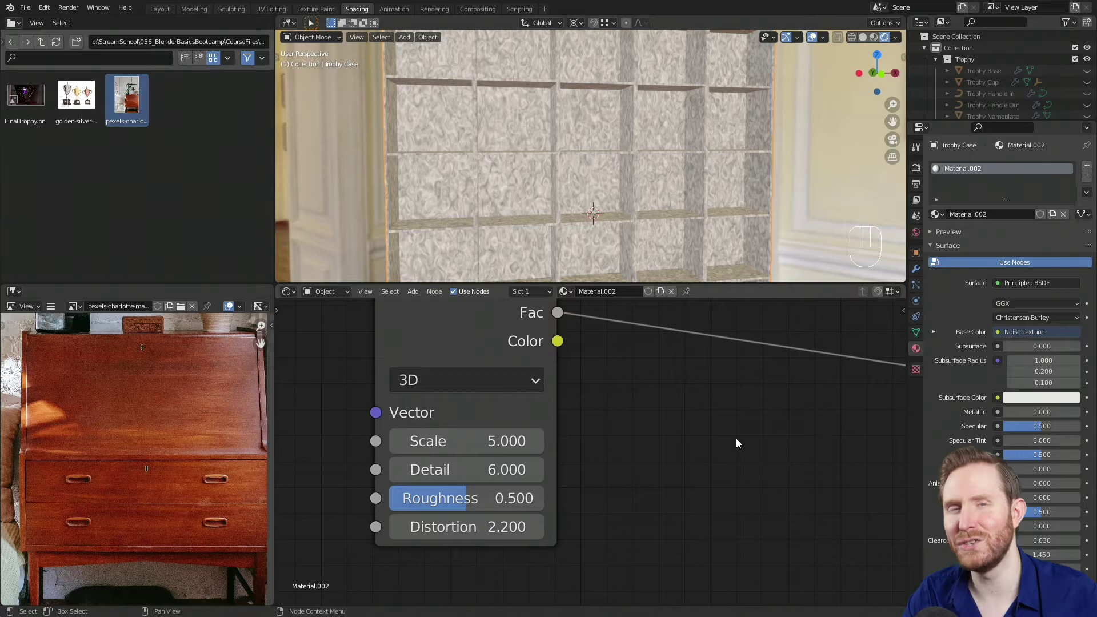
# - Examine the distorted noise pattern on the trophy case's shelves and back panels, both up close and from farther away
pyautogui.keyDown('shift'); pyautogui.moveTo(622, 106); pyautogui.dragTo(623, 152, button='middle'); pyautogui.keyUp('shift')
pyautogui.scroll(6, 622, 194)
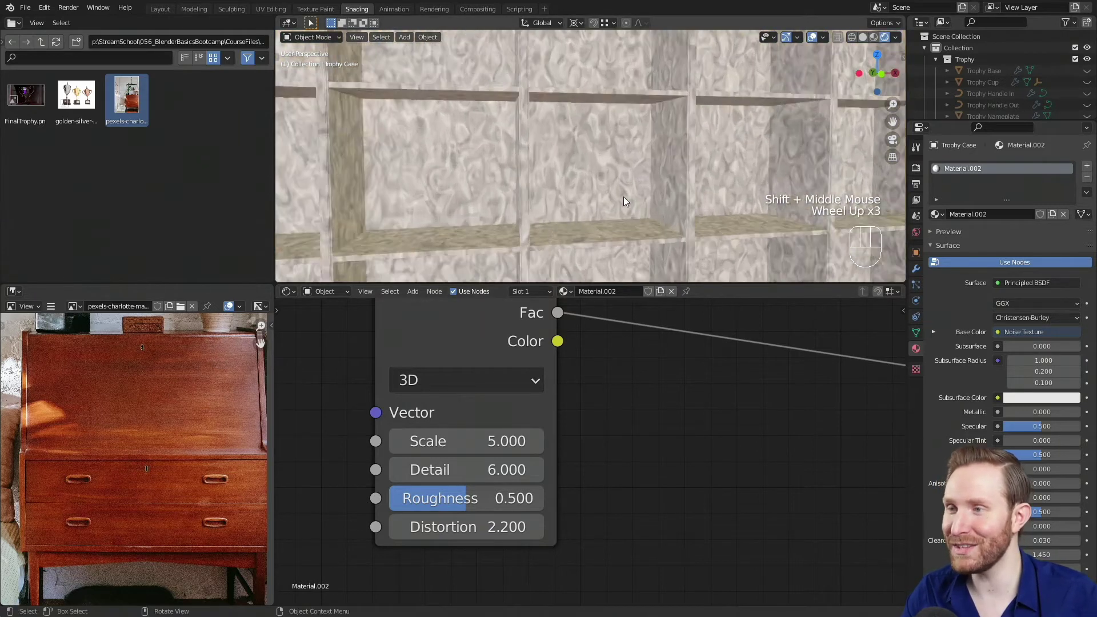
pyautogui.keyDown('shift'); pyautogui.moveTo(626, 198); pyautogui.dragTo(660, 204, button='middle'); pyautogui.keyUp('shift')
pyautogui.scroll(-2, 681, 207)
pyautogui.keyDown('shift'); pyautogui.moveTo(657, 202); pyautogui.dragTo(598, 165, button='middle'); pyautogui.keyUp('shift')
pyautogui.scroll(3, 601, 208)
pyautogui.scroll(-1, 607, 186)
pyautogui.scroll(-1, 607, 186)
pyautogui.scroll(-4, 576, 192)
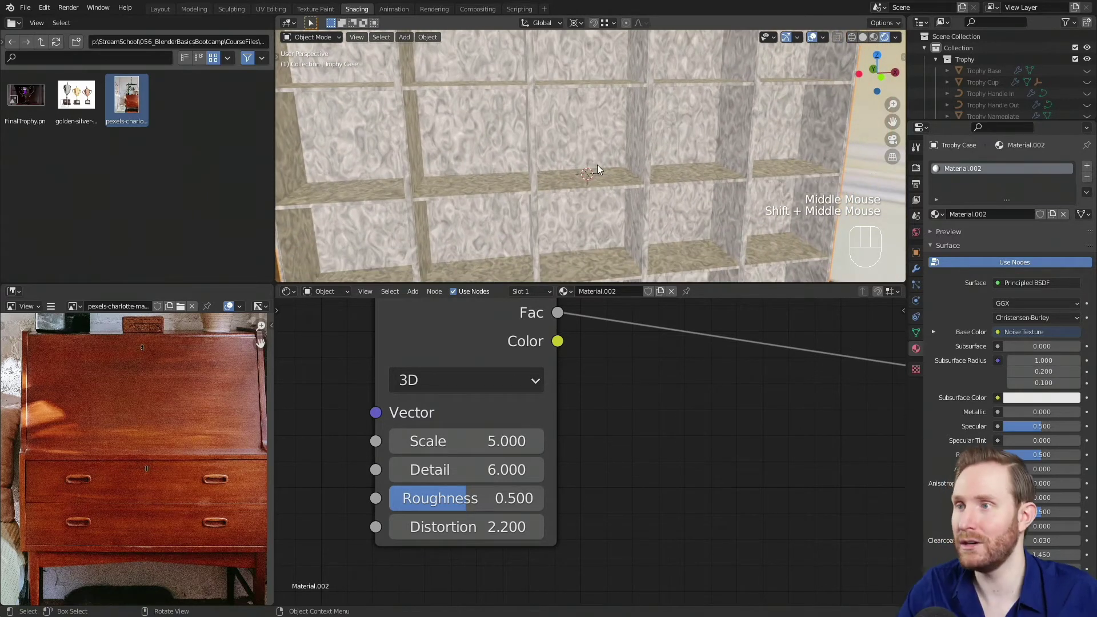
pyautogui.keyDown('shift'); pyautogui.moveTo(577, 178); pyautogui.dragTo(569, 143, button='middle'); pyautogui.keyUp('shift')
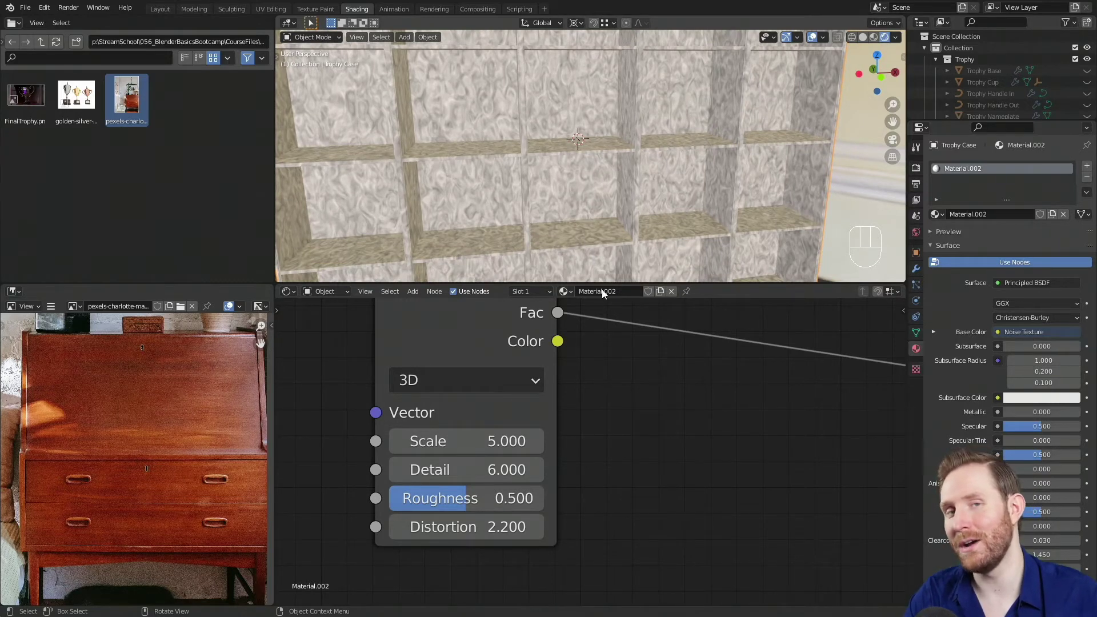
# - Add a Texture Coordinate node in front of the Noise Texture, leaving space between the two nodes
pyautogui.moveTo(429, 320); pyautogui.dragTo(602, 365, button='middle')
pyautogui.scroll(-2, 594, 366)
pyautogui.moveTo(537, 362); pyautogui.dragTo(647, 358, button='middle')
pyautogui.scroll(-1, 646, 357)
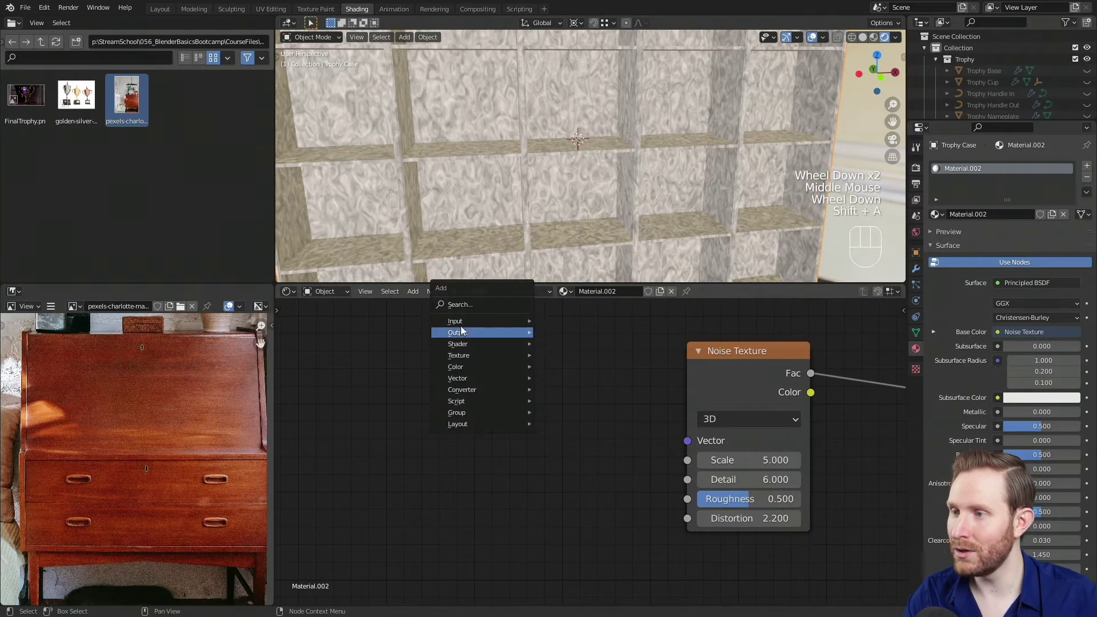
pyautogui.moveTo(460, 321)
pyautogui.click(594, 486)
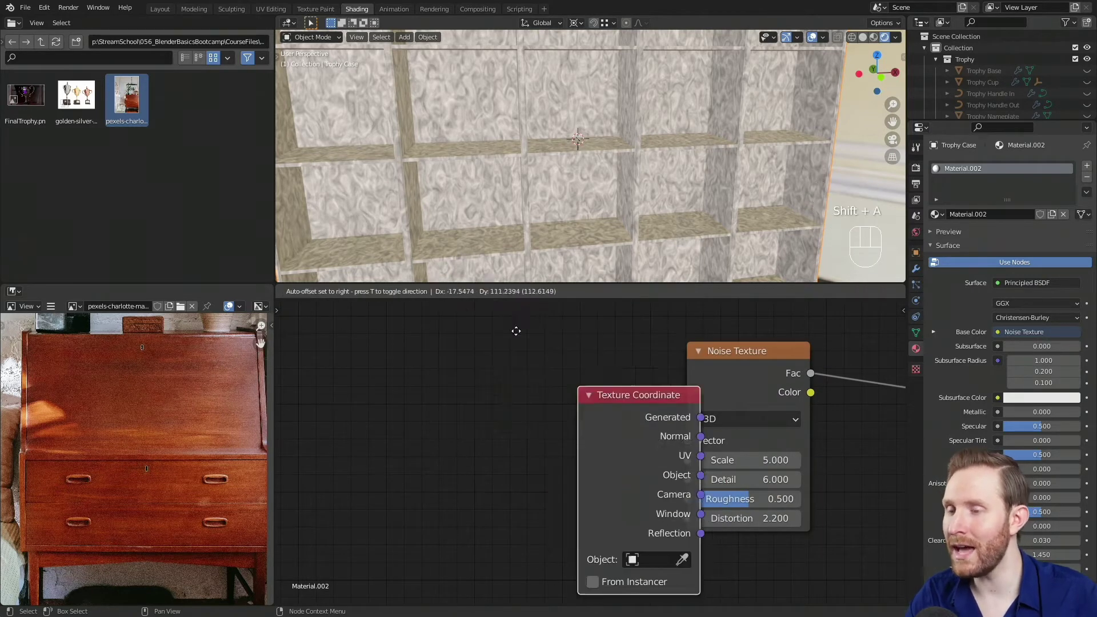
pyautogui.click(434, 342)
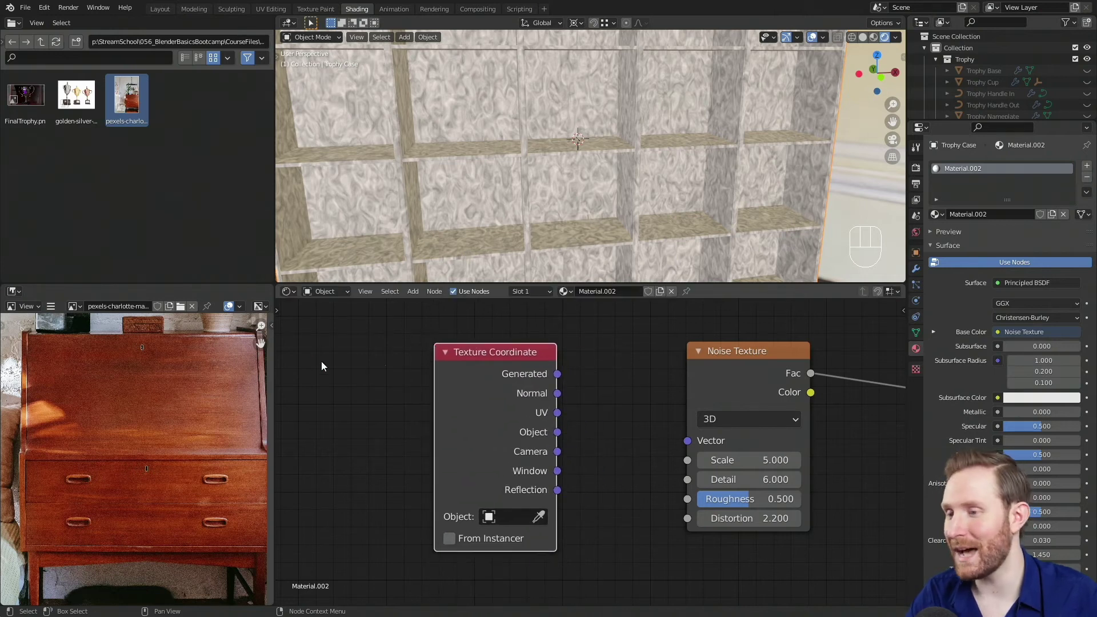
# - Drive the Noise Texture's Vector with the Texture Coordinate node's Object output and check the pattern on the trophy case
pyautogui.moveTo(557, 433); pyautogui.dragTo(688, 445)
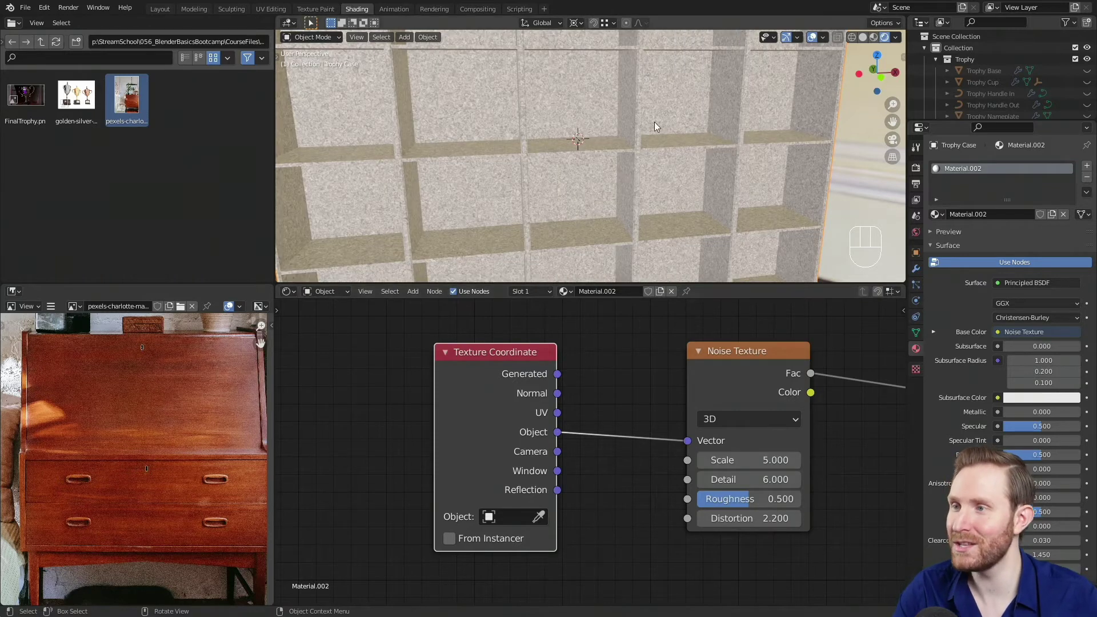
pyautogui.scroll(2, 632, 235)
pyautogui.keyDown('shift'); pyautogui.moveTo(571, 152); pyautogui.dragTo(595, 227, button='middle'); pyautogui.keyUp('shift')
pyautogui.scroll(3, 591, 231)
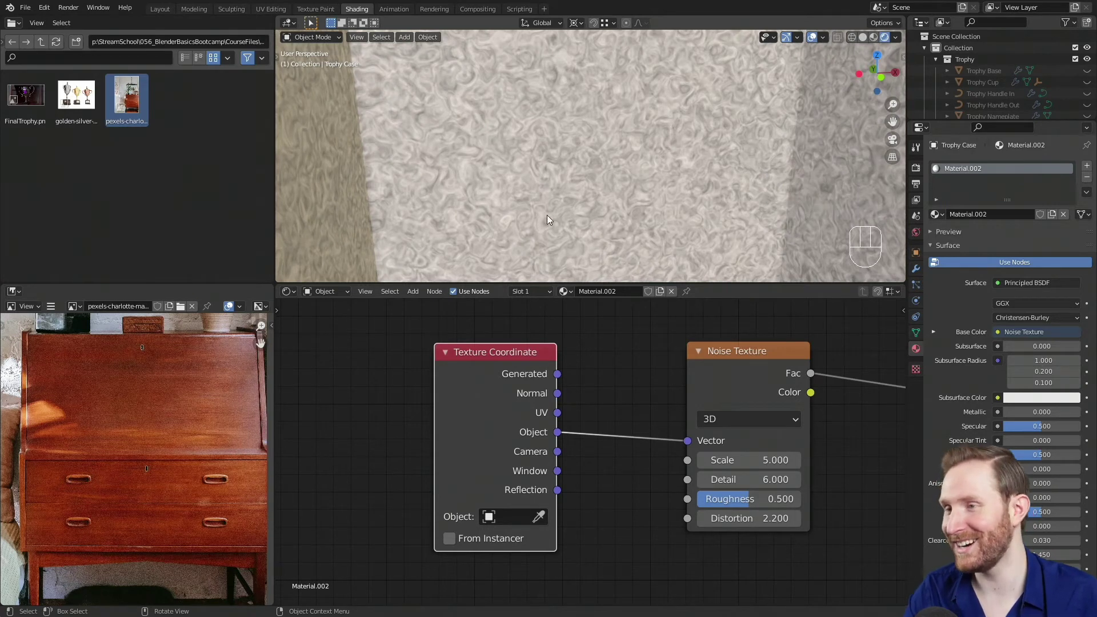
pyautogui.scroll(-2, 546, 218)
pyautogui.scroll(-1, 552, 188)
pyautogui.keyDown('shift'); pyautogui.moveTo(552, 188); pyautogui.dragTo(563, 146, button='middle'); pyautogui.keyUp('shift')
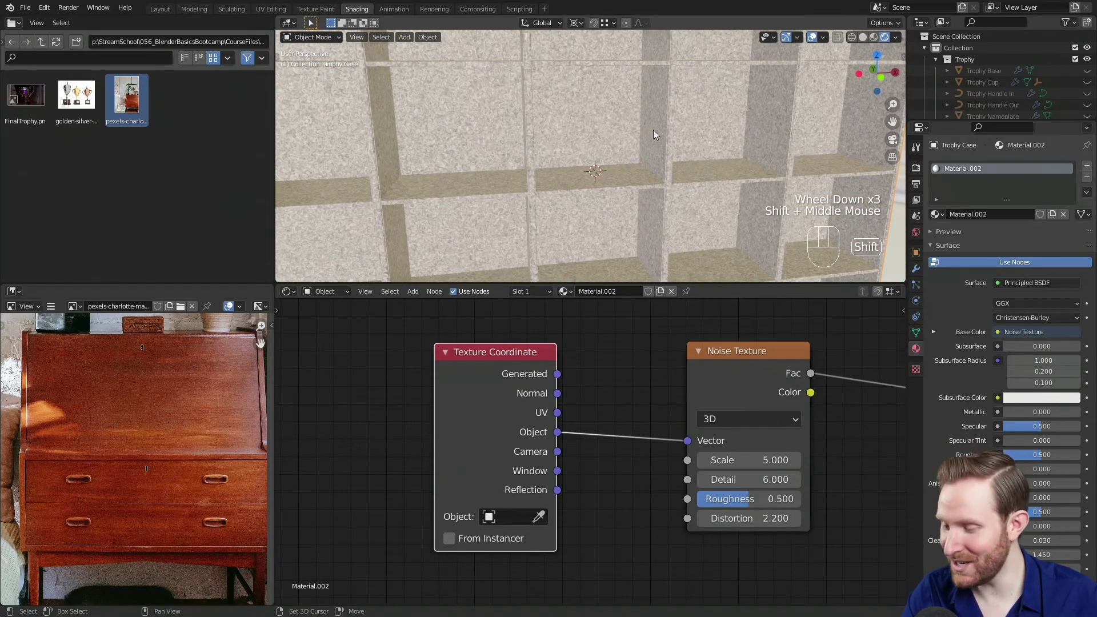
# - Add a cube-shaped empty at the 3D cursor and assign it as the Texture Coordinate node's reference object
pyautogui.hotkey('shift', 'a')
pyautogui.moveTo(621, 245)
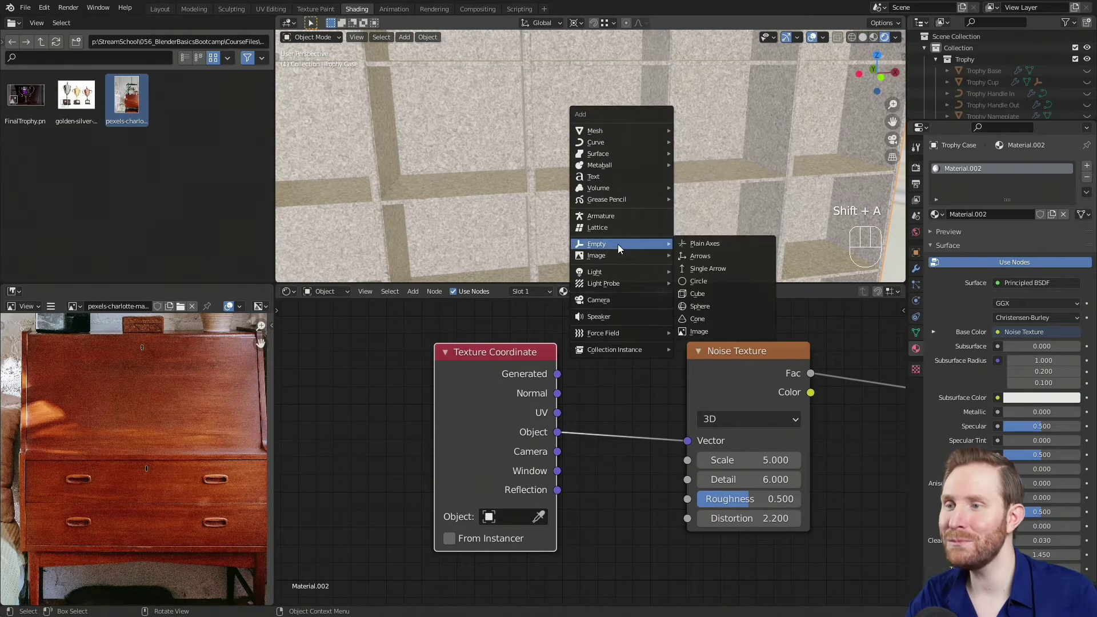
pyautogui.click(712, 294)
pyautogui.click(605, 96)
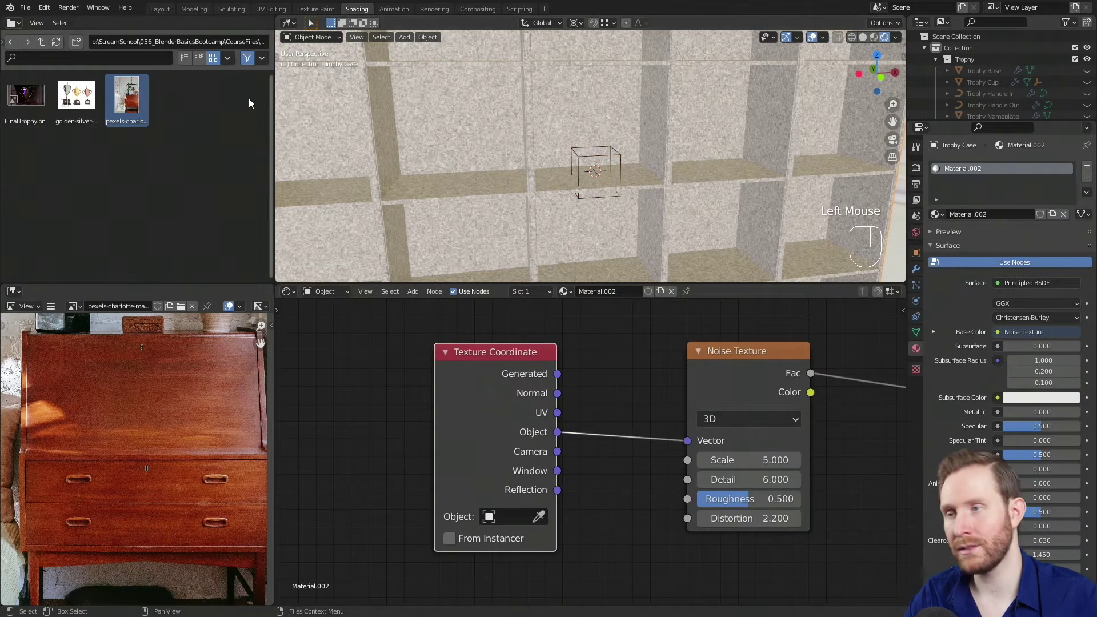
pyautogui.click(543, 519)
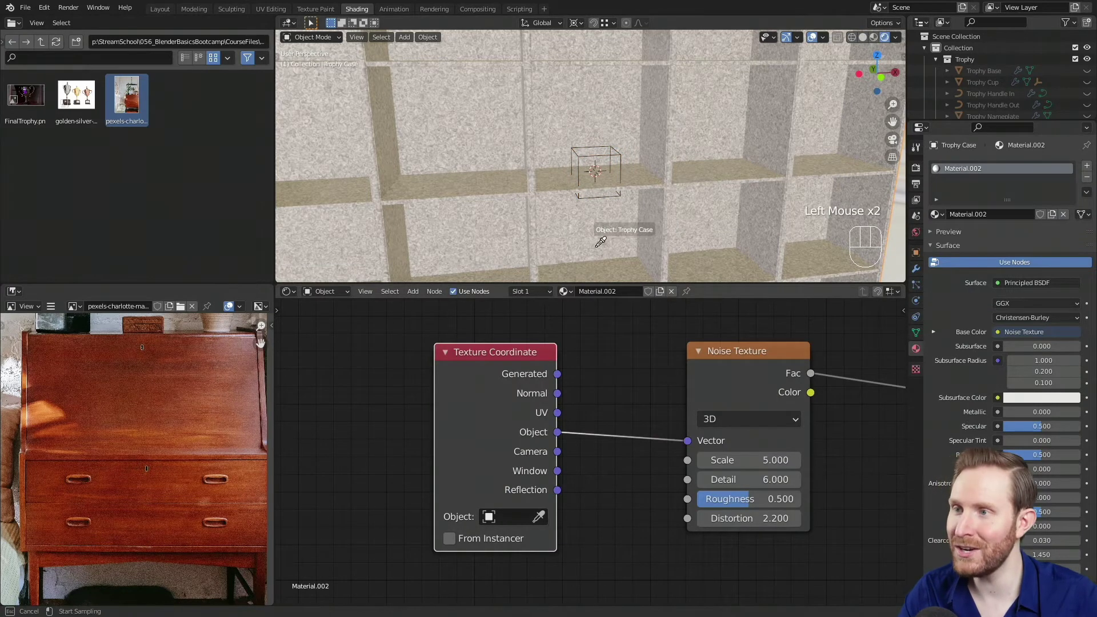
pyautogui.click(580, 156)
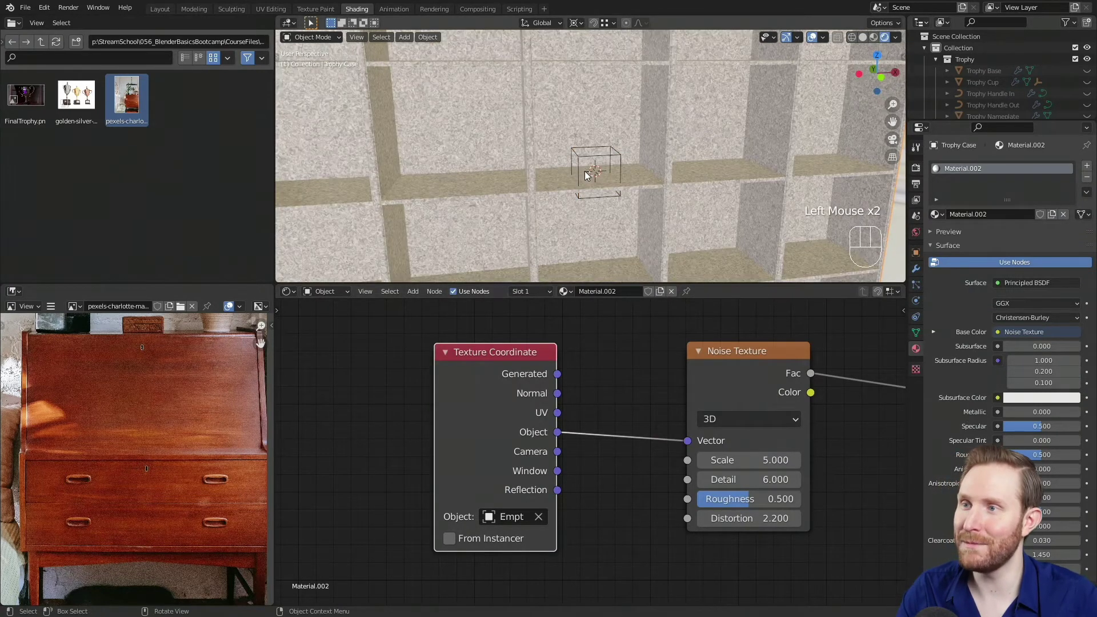
# - Scale the cube empty down to a narrow column along X and Y, with Z locked
pyautogui.moveTo(619, 194); pyautogui.dragTo(675, 191, button='middle')
pyautogui.scroll(2, 675, 191)
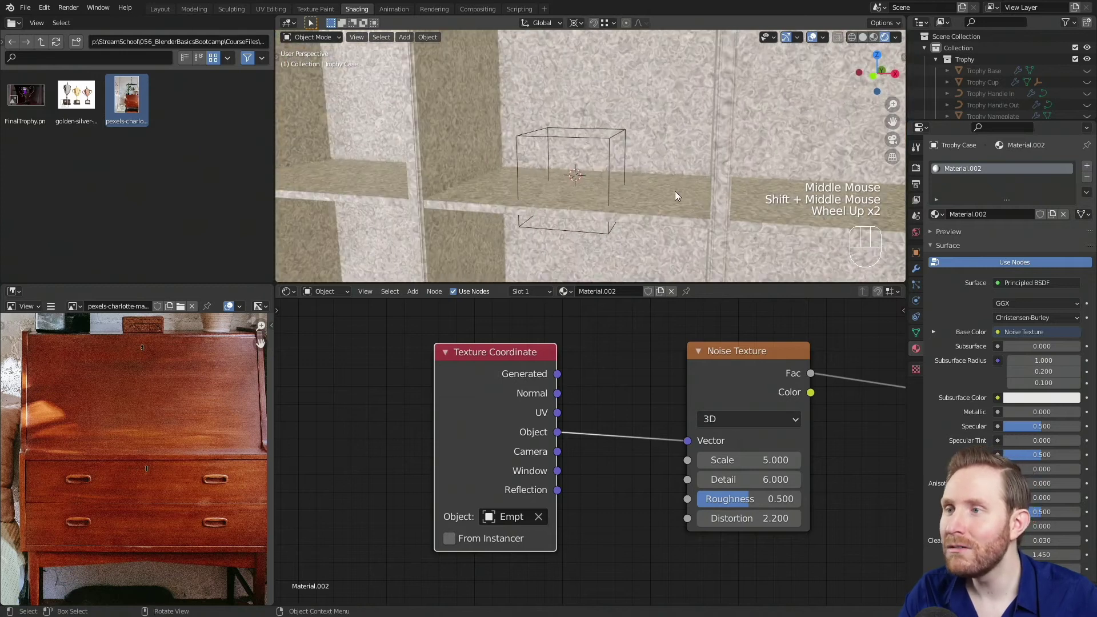
pyautogui.moveTo(621, 133); pyautogui.dragTo(633, 166, button='middle')
pyautogui.click(609, 138)
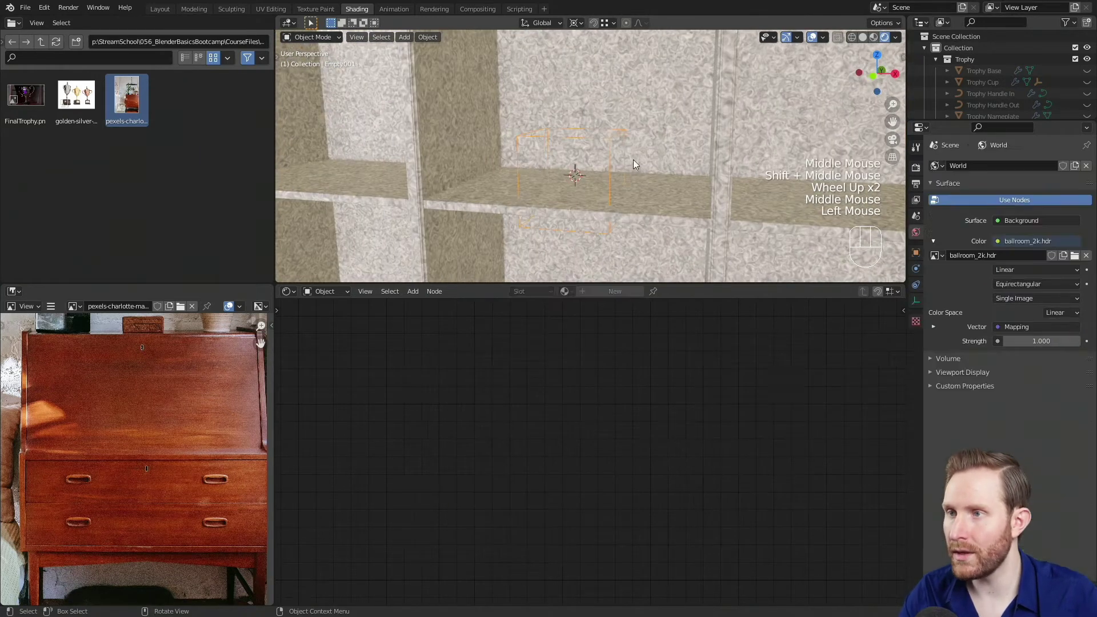
pyautogui.press('s')
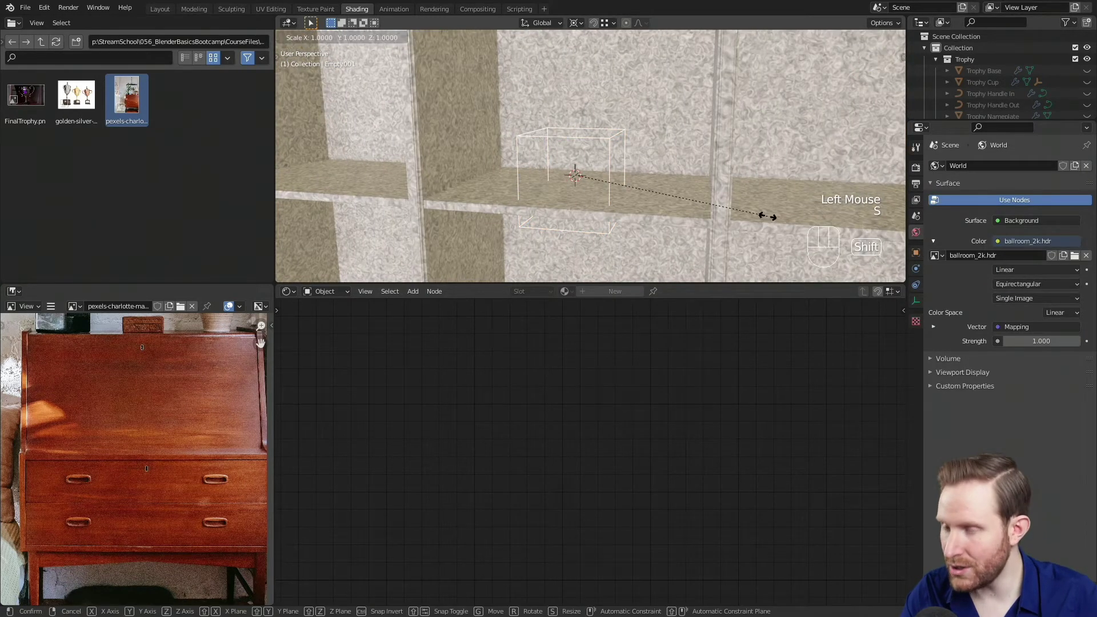
pyautogui.hotkey('shift', 'z')
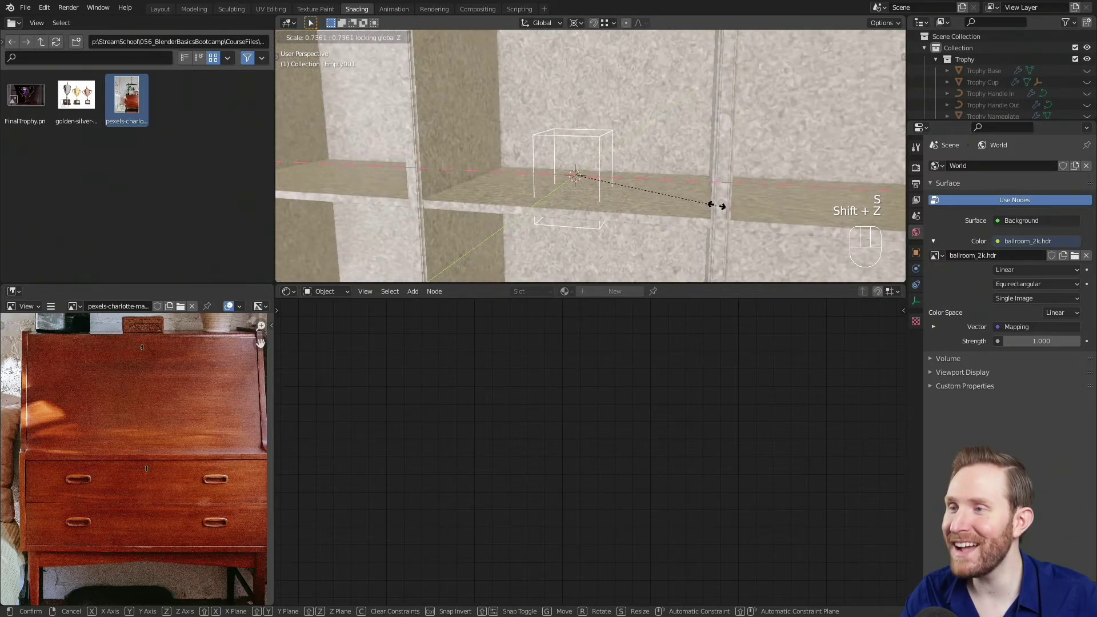
pyautogui.click(597, 175)
pyautogui.scroll(2, 611, 228)
pyautogui.keyDown('shift'); pyautogui.moveTo(614, 156); pyautogui.dragTo(584, 166, button='middle'); pyautogui.keyUp('shift')
pyautogui.scroll(1, 612, 228)
pyautogui.press('s')
pyautogui.hotkey('shift', 'z')
pyautogui.click(734, 200)
# - Narrow the column-shaped empty a little further in X and Y only, and check the grain up close
pyautogui.scroll(-2, 572, 248)
pyautogui.scroll(-1, 584, 166)
pyautogui.press('s')
pyautogui.hotkey('shift', 'z')
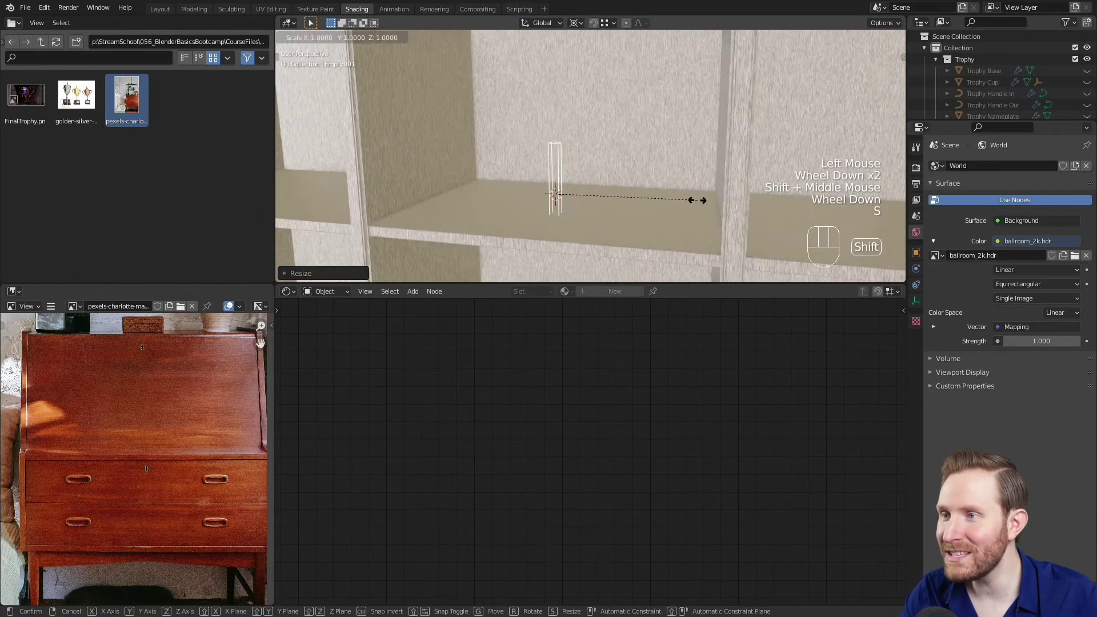
pyautogui.click(663, 189)
pyautogui.keyDown('shift'); pyautogui.moveTo(658, 168); pyautogui.dragTo(657, 215, button='middle'); pyautogui.keyUp('shift')
pyautogui.scroll(2, 657, 215)
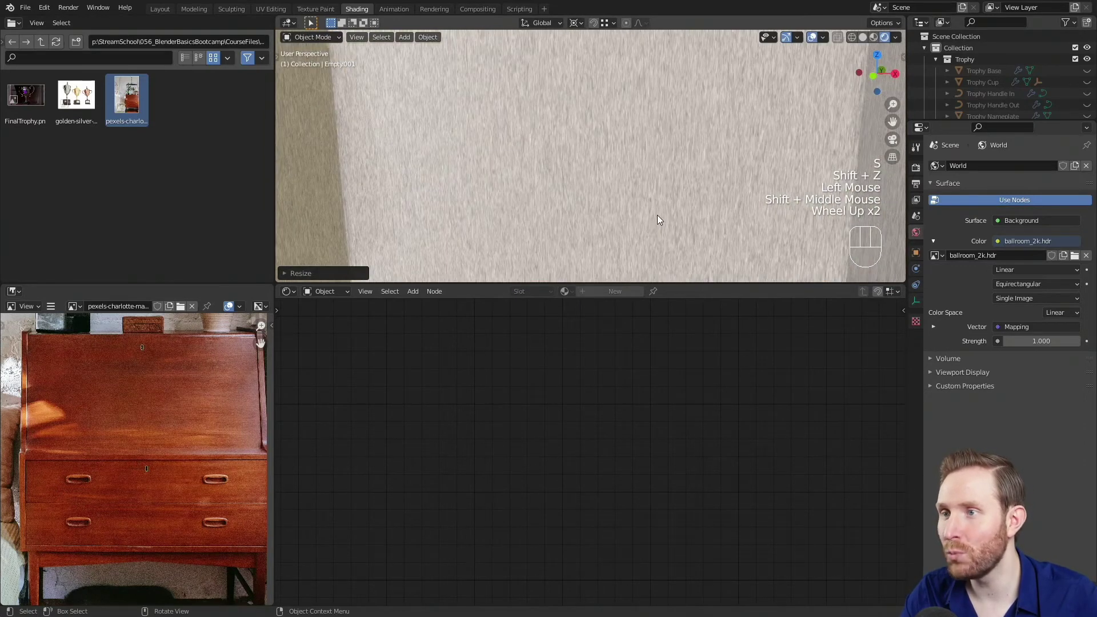
# - Scale the narrow empty up along Z only to lengthen the vertical wood grain
pyautogui.scroll(-2, 600, 234)
pyautogui.scroll(-1, 565, 142)
pyautogui.keyDown('shift'); pyautogui.moveTo(543, 249); pyautogui.dragTo(599, 137, button='middle'); pyautogui.keyUp('shift')
pyautogui.keyDown('shift'); pyautogui.moveTo(582, 166); pyautogui.dragTo(632, 162, button='middle'); pyautogui.keyUp('shift')
pyautogui.scroll(-2, 590, 177)
pyautogui.press('s')
pyautogui.press('z')
pyautogui.click(681, 147)
# - Examine the stretched grain on the trophy case up close and from far away against the cabinet photo
pyautogui.keyDown('shift'); pyautogui.moveTo(681, 147); pyautogui.dragTo(648, 170, button='middle'); pyautogui.keyUp('shift')
pyautogui.scroll(5, 647, 171)
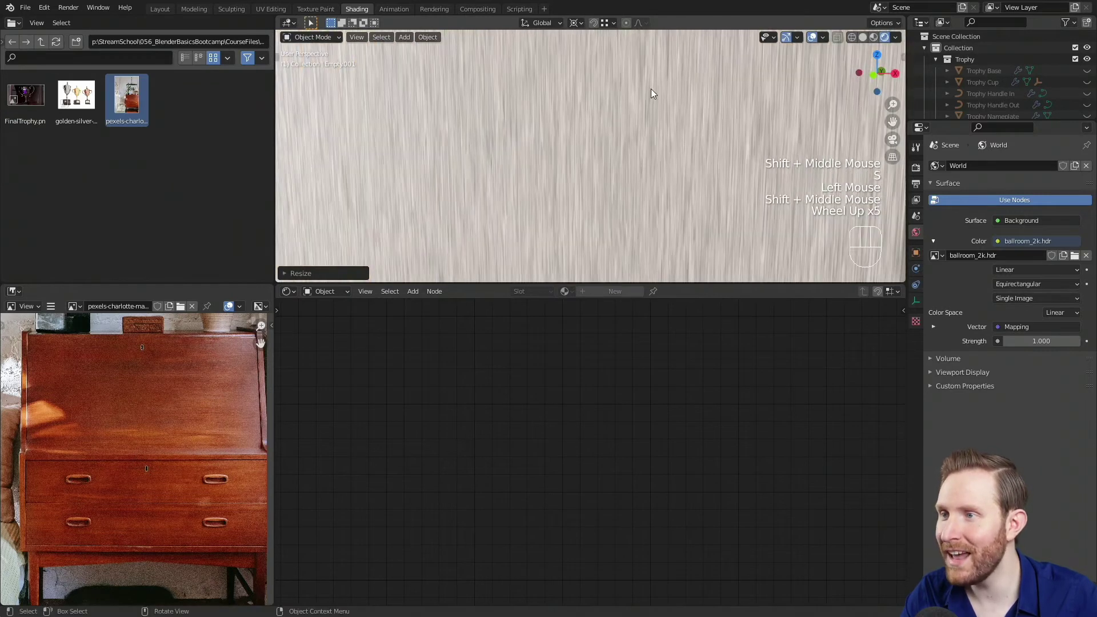
pyautogui.scroll(-2, 545, 143)
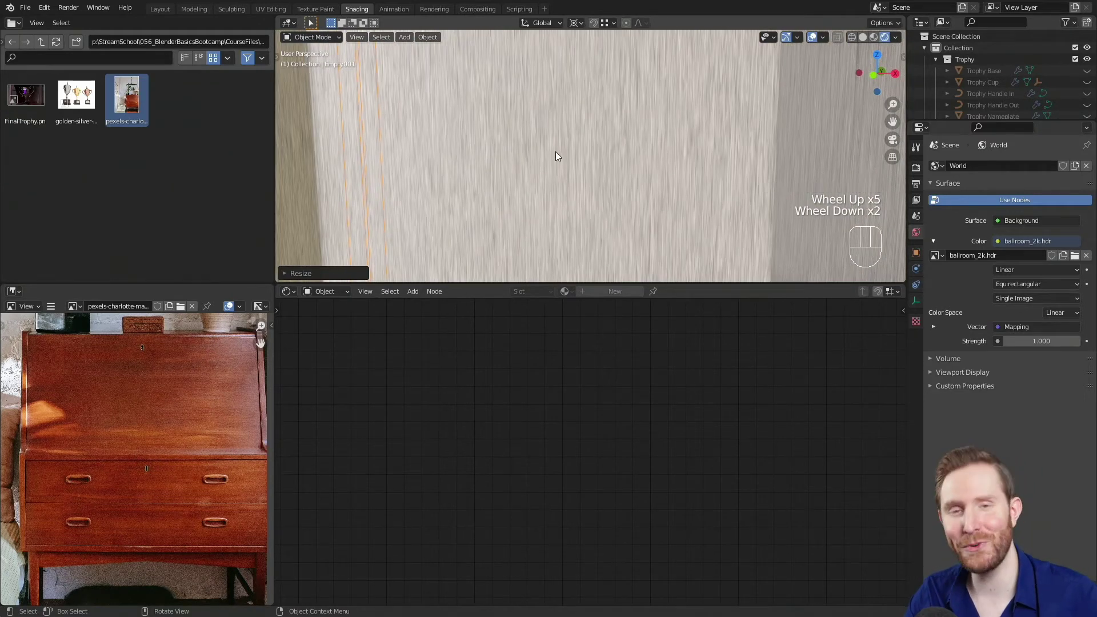
pyautogui.scroll(-3, 556, 152)
pyautogui.moveTo(557, 153); pyautogui.dragTo(580, 157, button='middle')
pyautogui.scroll(-4, 570, 157)
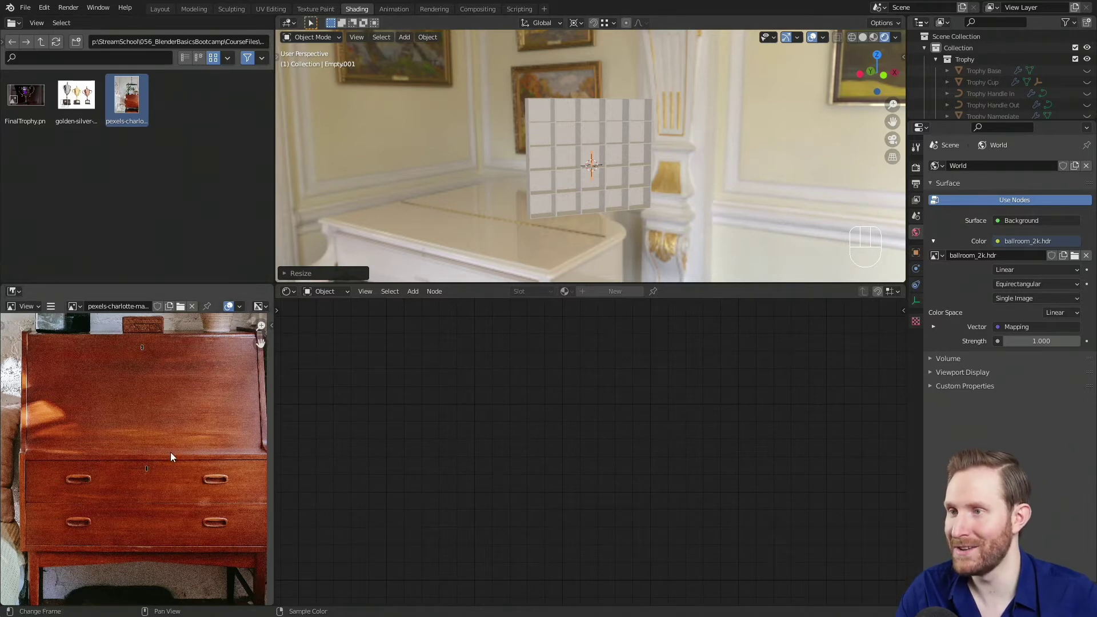
pyautogui.scroll(4, 574, 238)
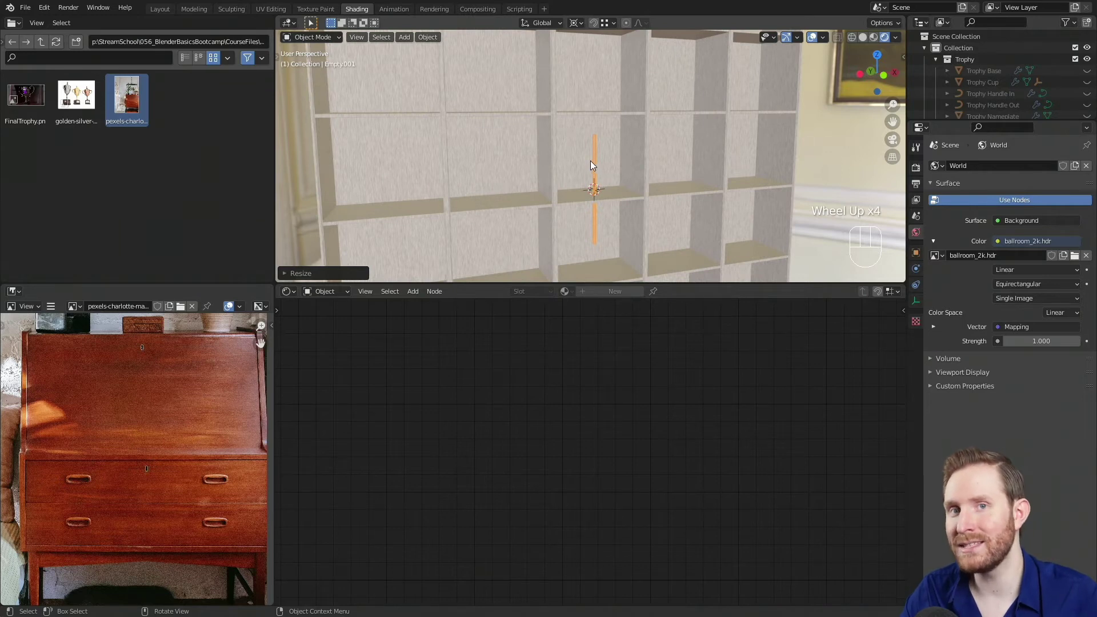
# - Duplicate the trophy case material's Texture Coordinate and Noise Texture nodes together and place the copies straight above the originals
pyautogui.click(586, 82)
pyautogui.moveTo(524, 355); pyautogui.dragTo(437, 387, button='middle')
pyautogui.scroll(-2, 437, 386)
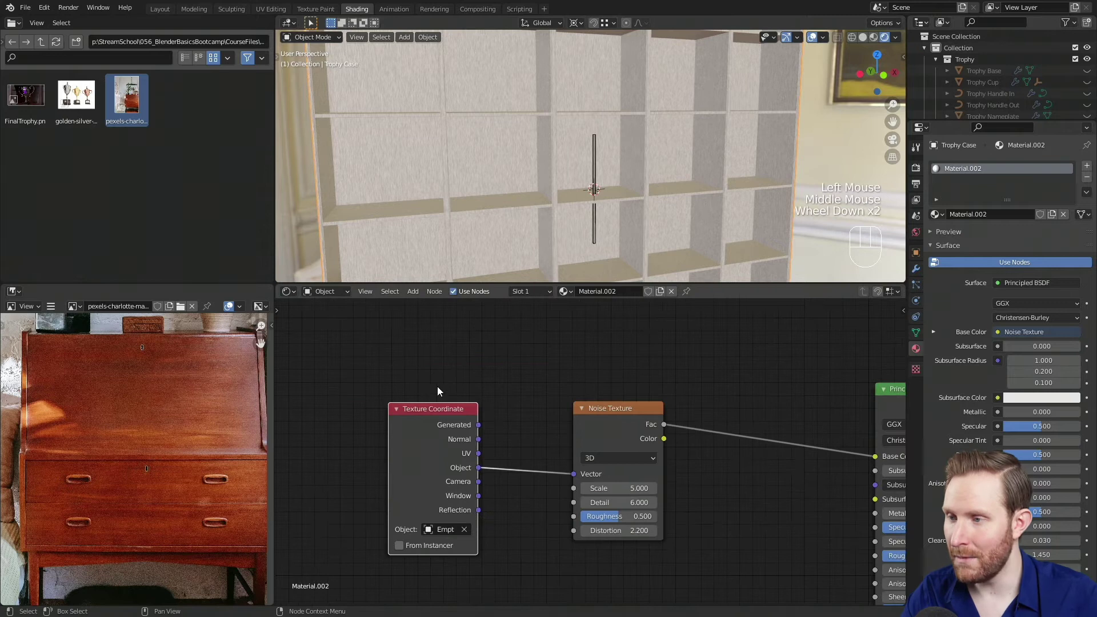
pyautogui.click(607, 414)
pyautogui.keyDown('shift'); pyautogui.click(436, 414); pyautogui.keyUp('shift')
pyautogui.moveTo(563, 389); pyautogui.dragTo(525, 434, button='middle')
pyautogui.scroll(-1, 638, 453)
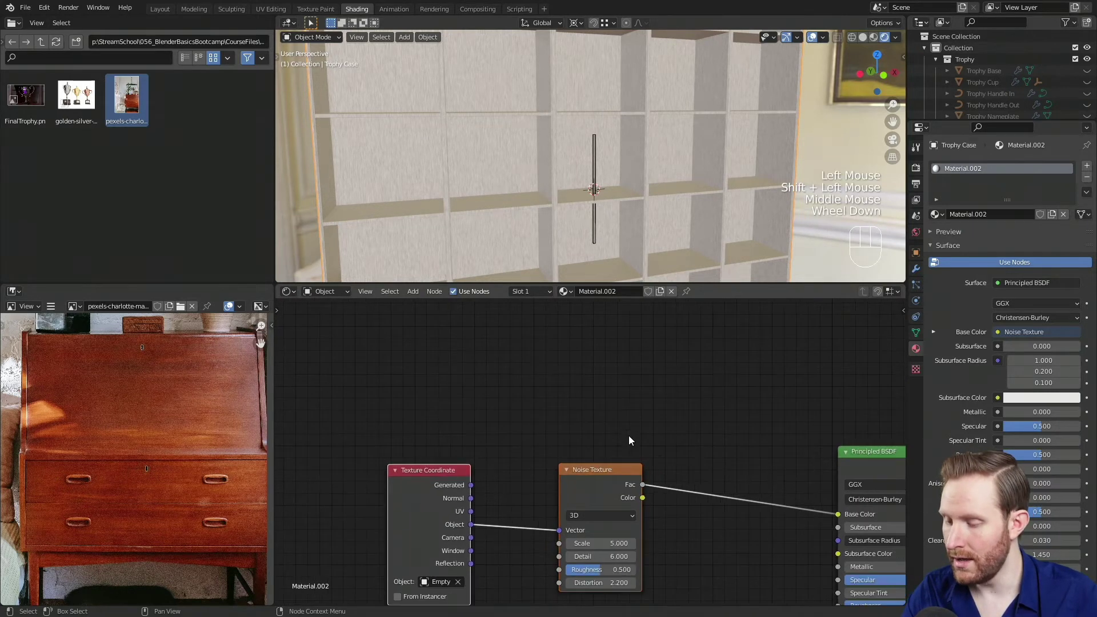
pyautogui.hotkey('shift', 'd')
pyautogui.press('y')
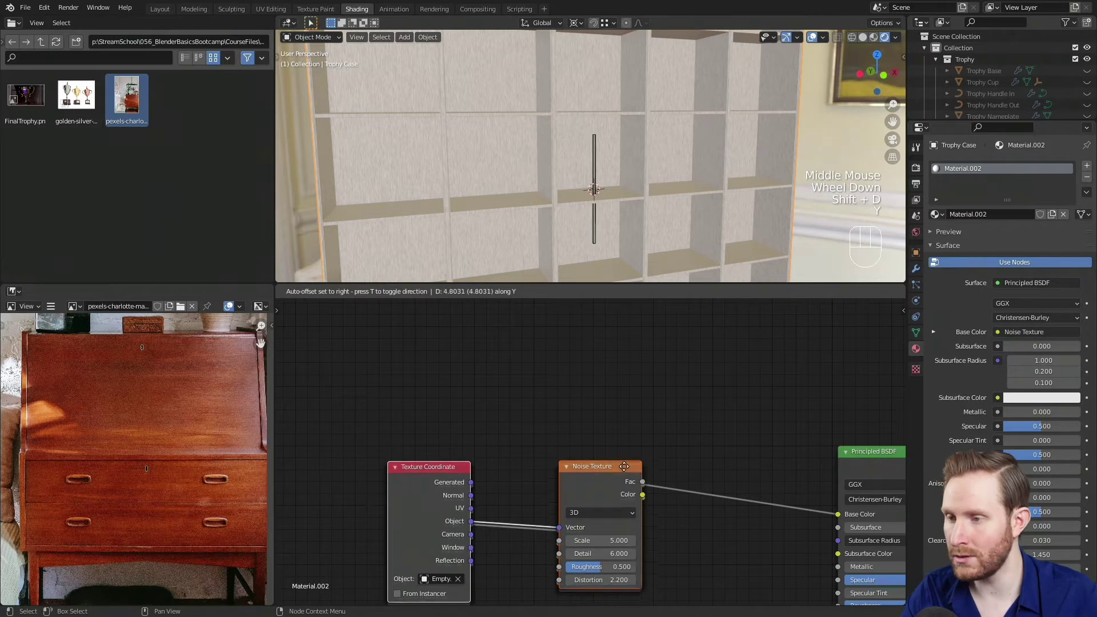
pyautogui.click(490, 314)
# - Connect the upper Noise Texture's Fac output to the Principled BSDF's Base Color in place of the lower one
pyautogui.moveTo(510, 364); pyautogui.dragTo(382, 371, button='middle')
pyautogui.scroll(-2, 474, 366)
pyautogui.moveTo(529, 360); pyautogui.dragTo(566, 370)
pyautogui.moveTo(630, 457); pyautogui.dragTo(684, 508)
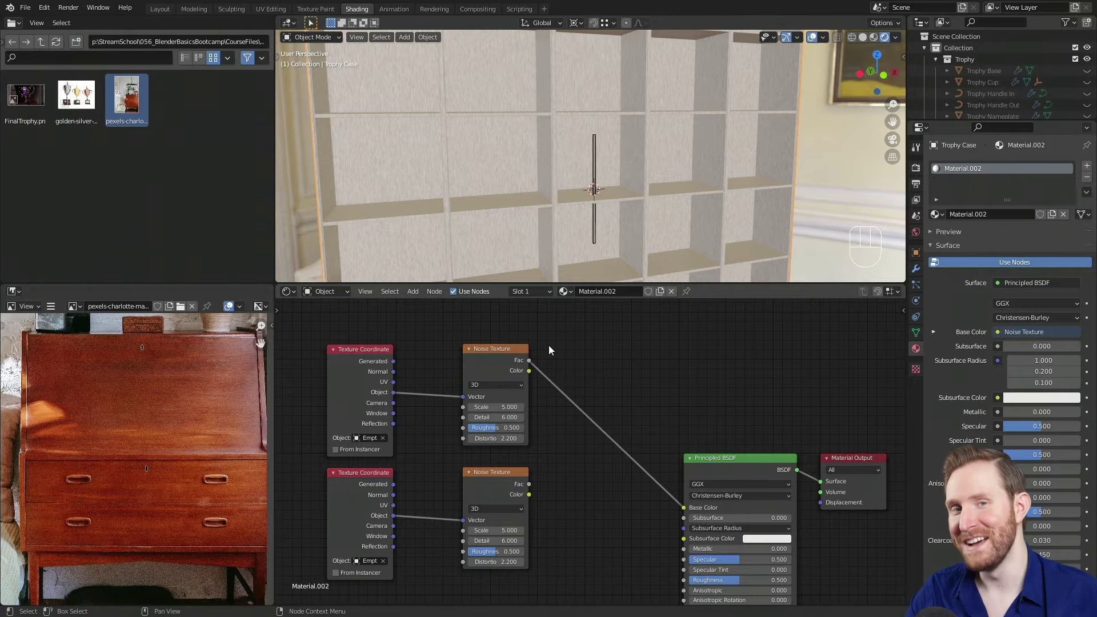
# - Duplicate the tall narrow empty and offset the copy about 1.5 m along X
pyautogui.moveTo(494, 367); pyautogui.dragTo(601, 401, button='middle')
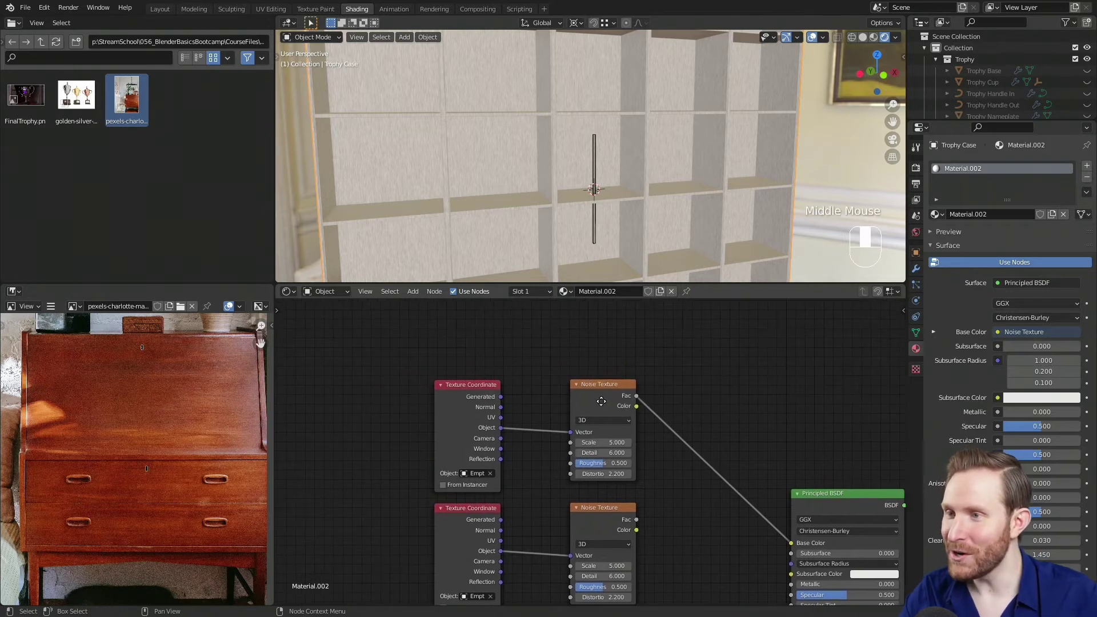
pyautogui.scroll(3, 645, 125)
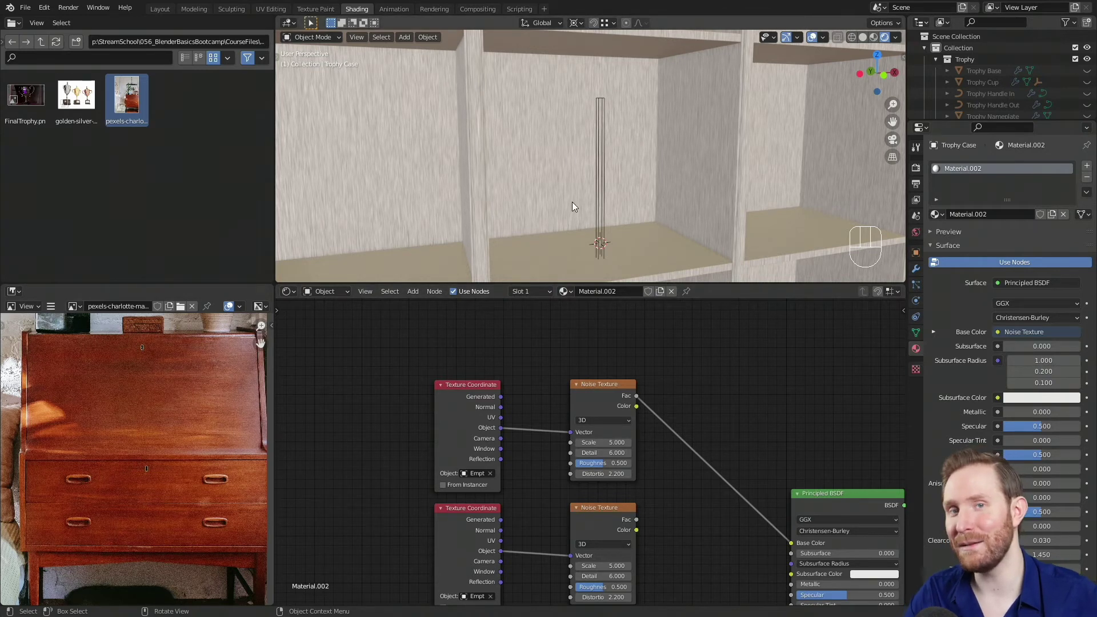
pyautogui.scroll(-2, 574, 202)
pyautogui.moveTo(642, 212); pyautogui.dragTo(618, 221, button='middle')
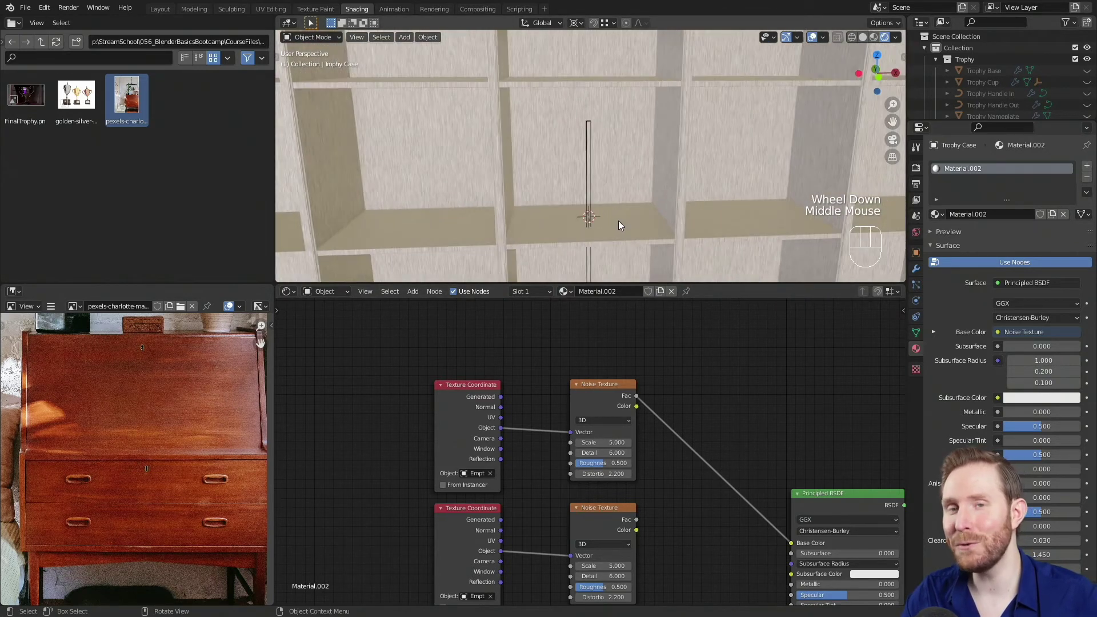
pyautogui.click(588, 121)
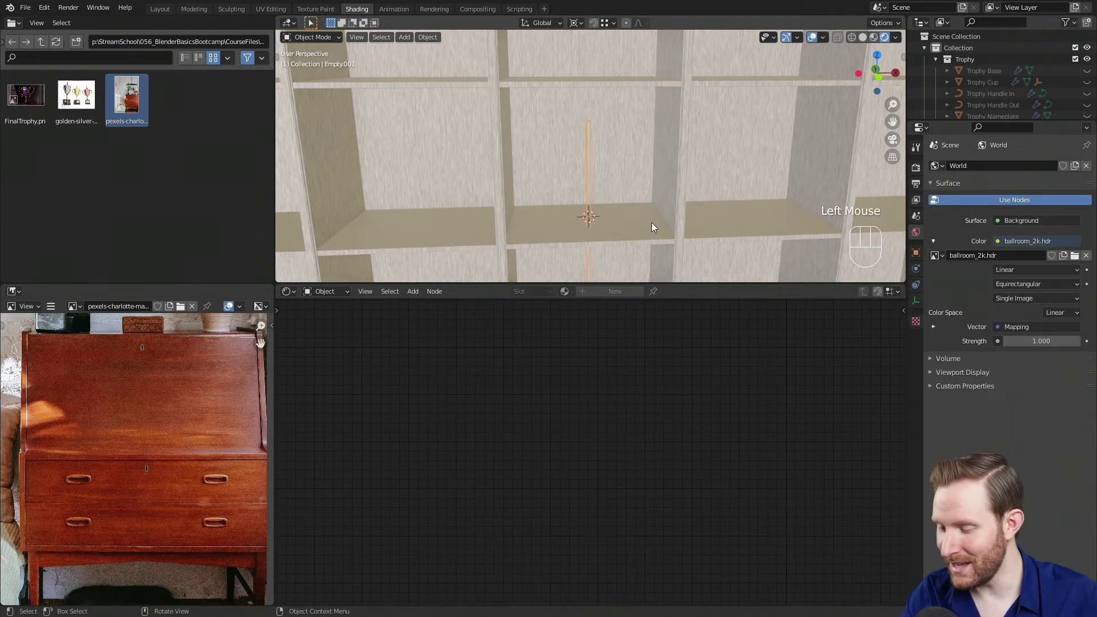
pyautogui.hotkey('shift', 'd')
pyautogui.press('x')
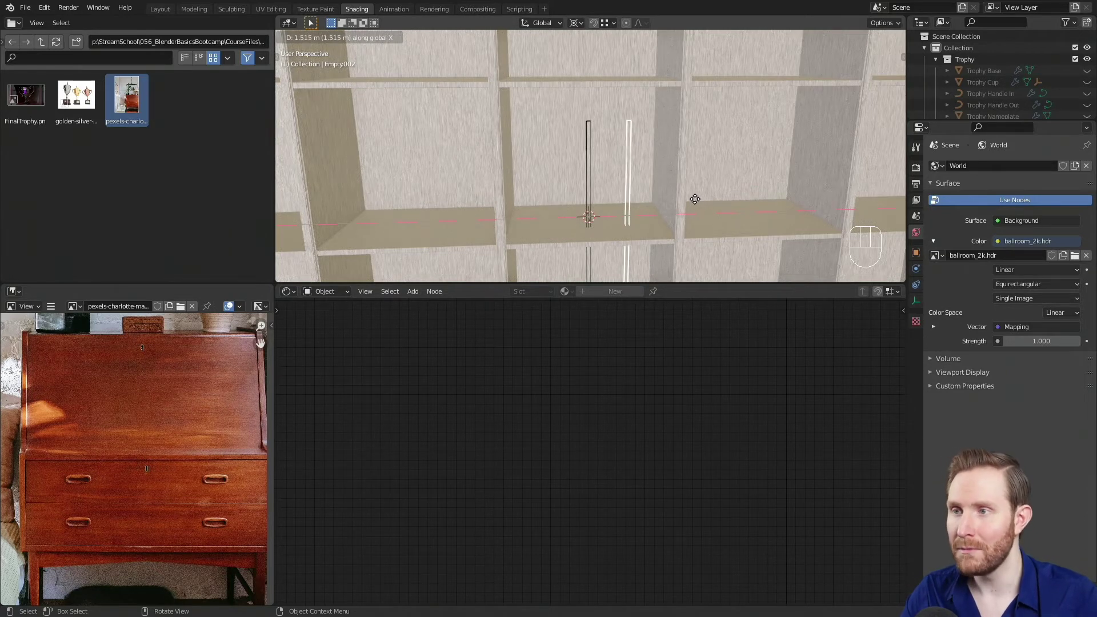
pyautogui.click(693, 201)
# - Replace the upper Texture Coordinate node's reference object with the duplicated empty, and select that empty in the scene
pyautogui.click(556, 256)
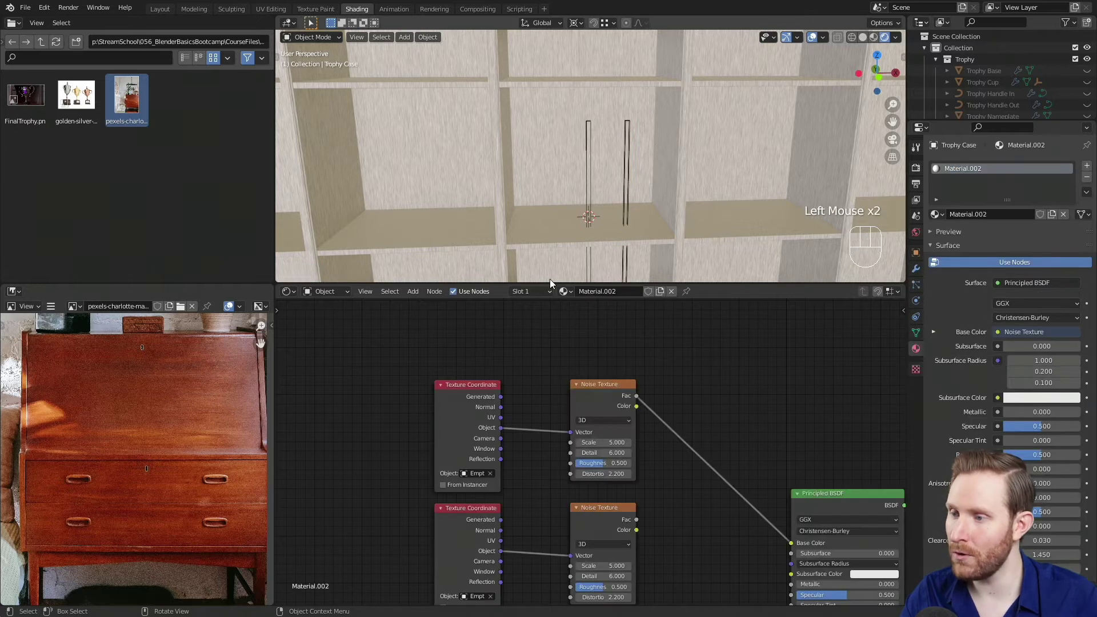
pyautogui.scroll(3, 547, 422)
pyautogui.moveTo(546, 437)
pyautogui.mouseDown(button='middle')
pyautogui.moveTo(547, 421)
pyautogui.moveTo(557, 445)
pyautogui.moveTo(565, 438)
pyautogui.mouseUp(button='middle')
pyautogui.scroll(2, 566, 439)
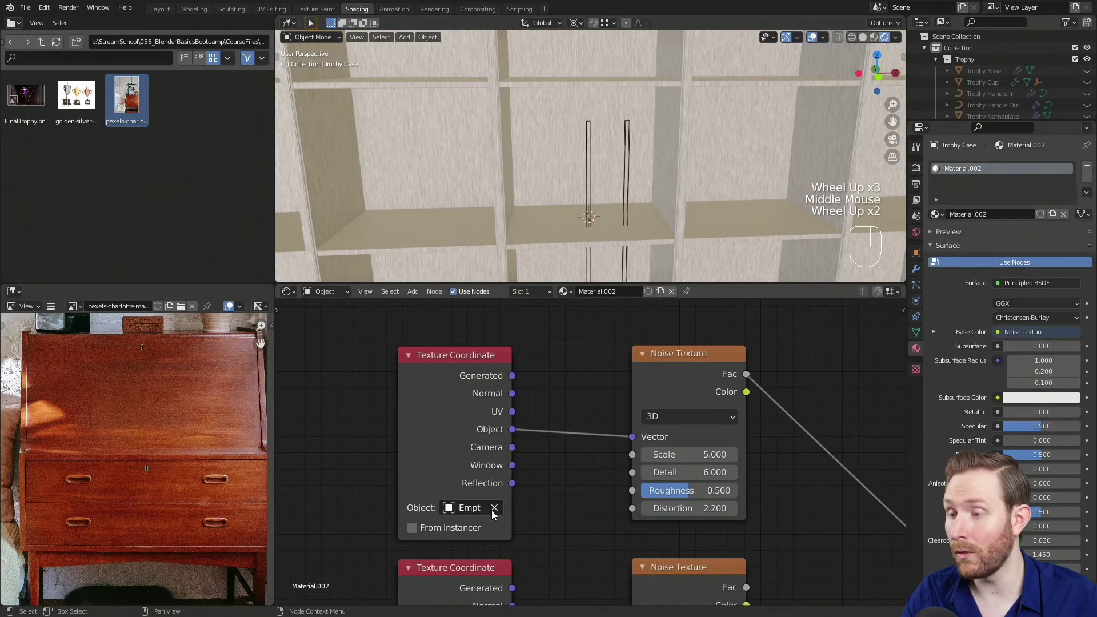
pyautogui.click(494, 509)
pyautogui.keyDown('shift'); pyautogui.moveTo(606, 208); pyautogui.dragTo(596, 123, button='middle'); pyautogui.keyUp('shift')
pyautogui.scroll(2, 657, 223)
pyautogui.keyDown('shift'); pyautogui.moveTo(580, 218); pyautogui.dragTo(601, 176, button='middle'); pyautogui.keyUp('shift')
pyautogui.scroll(-1, 629, 191)
pyautogui.keyDown('shift'); pyautogui.moveTo(696, 183); pyautogui.dragTo(509, 193, button='middle'); pyautogui.keyUp('shift')
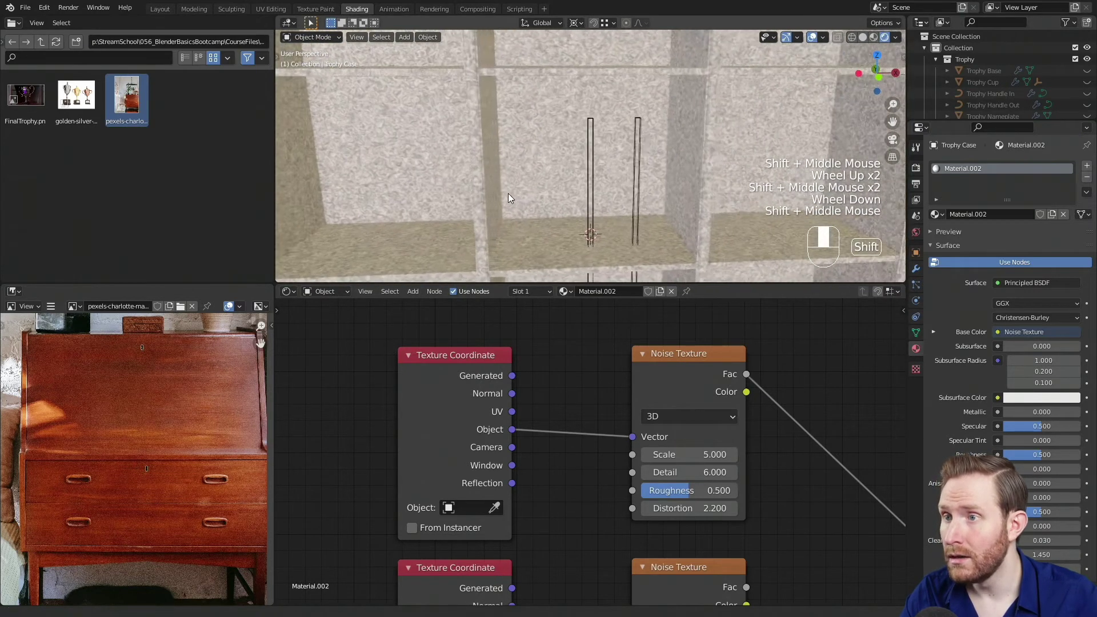
pyautogui.click(494, 507)
pyautogui.click(608, 108)
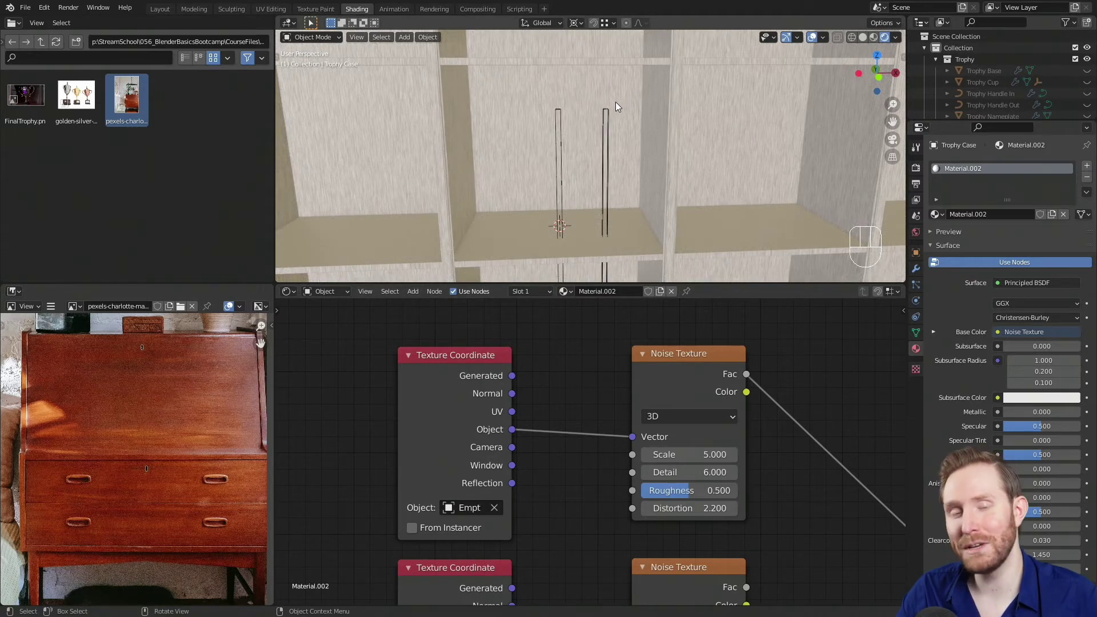
pyautogui.click(605, 113)
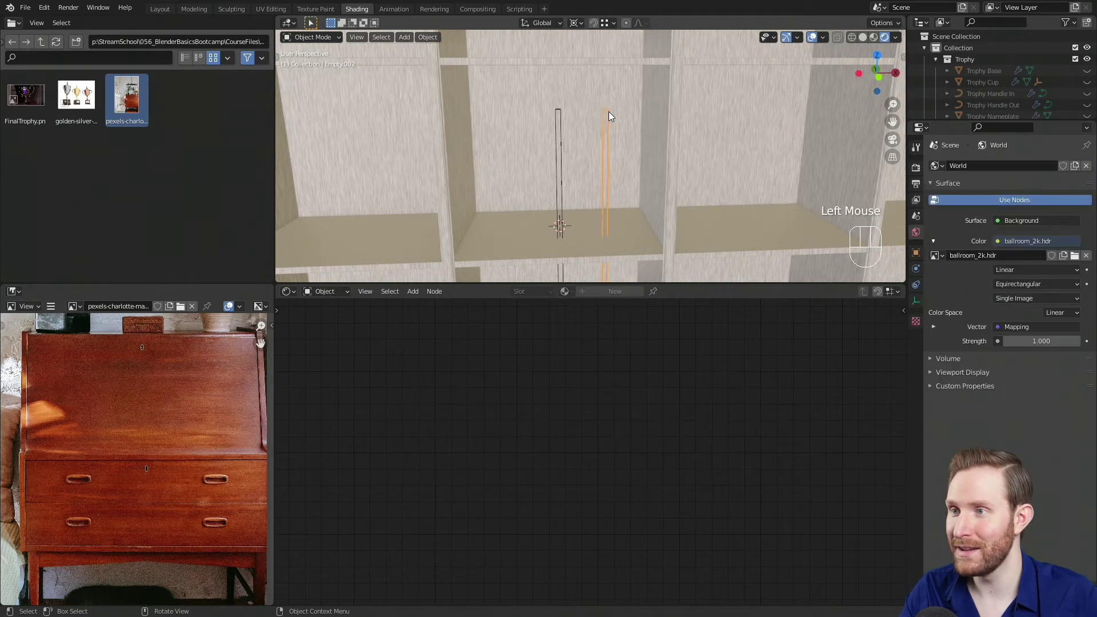
pyautogui.scroll(-2, 672, 195)
pyautogui.press('s')
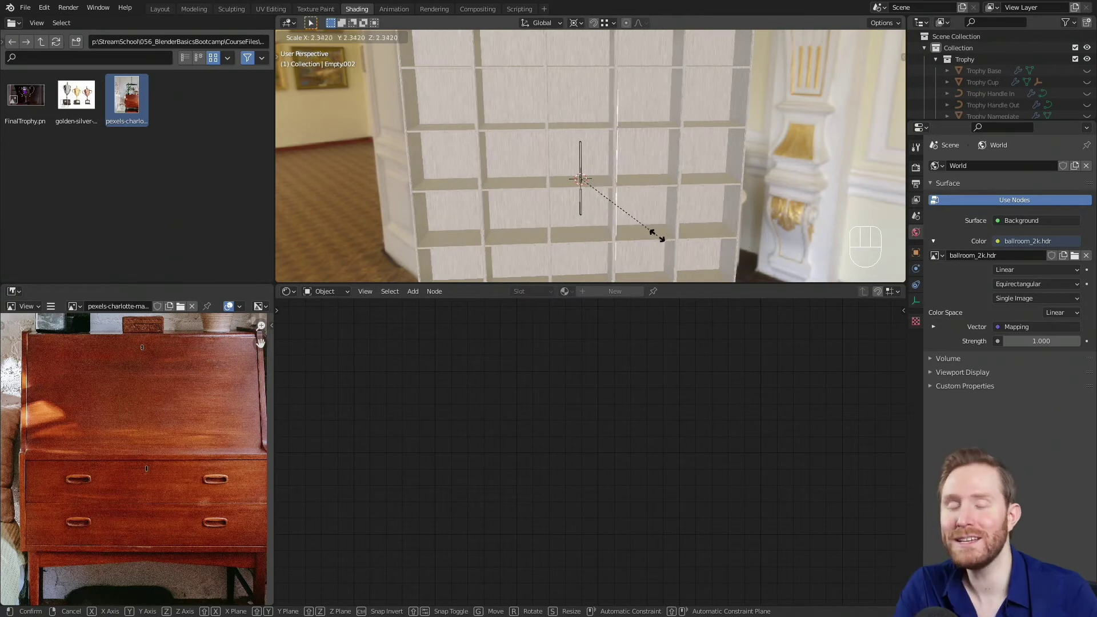
pyautogui.rightClick(826, 241)
# - Set the transform pivot point to Median Point for scaling the duplicated empty about its own center
pyautogui.scroll(2, 644, 163)
pyautogui.moveTo(643, 163)
pyautogui.keyDown('shift'); pyautogui.mouseDown(button='middle')
pyautogui.moveTo(615, 199)
pyautogui.moveTo(654, 158)
pyautogui.mouseUp(button='middle'); pyautogui.keyUp('shift')
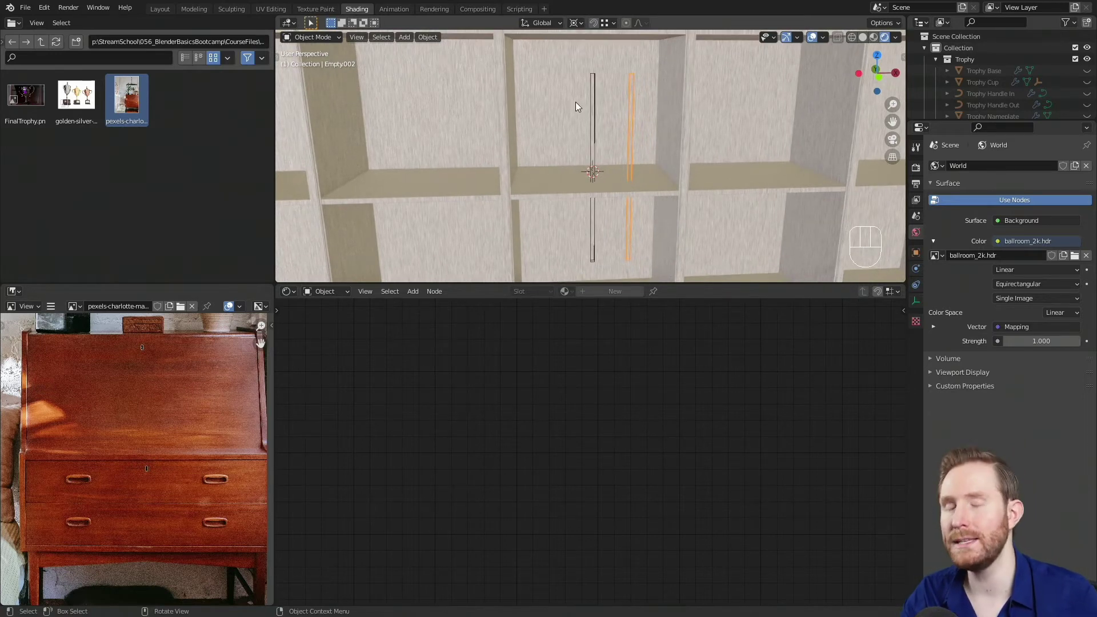
pyautogui.click(575, 24)
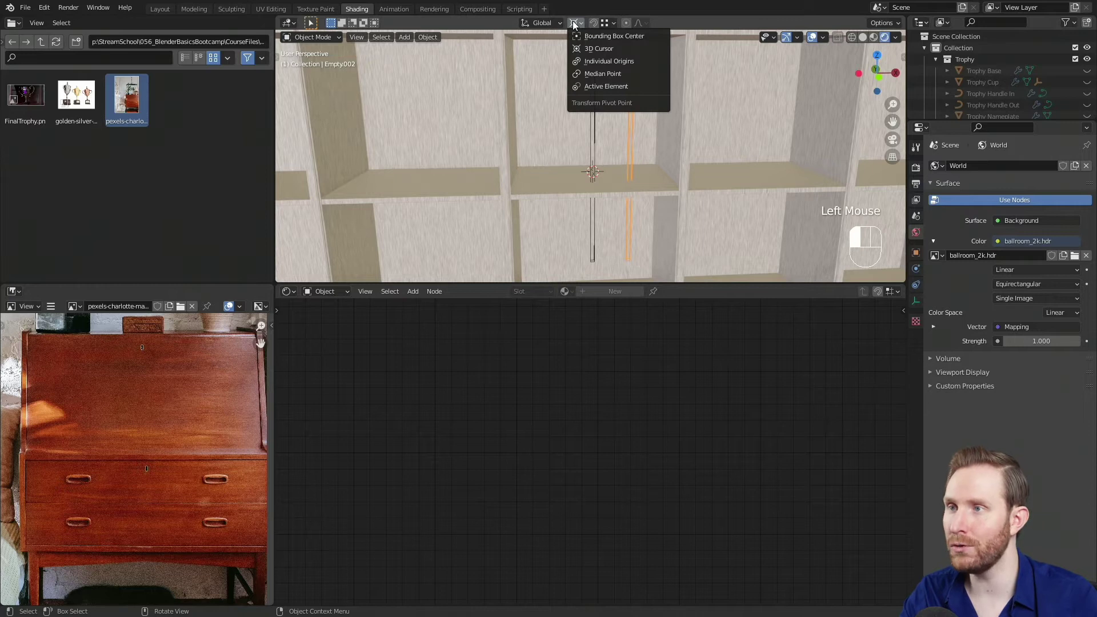
pyautogui.click(592, 74)
pyautogui.keyDown('shift'); pyautogui.moveTo(765, 166); pyautogui.dragTo(649, 109, button='middle'); pyautogui.keyUp('shift')
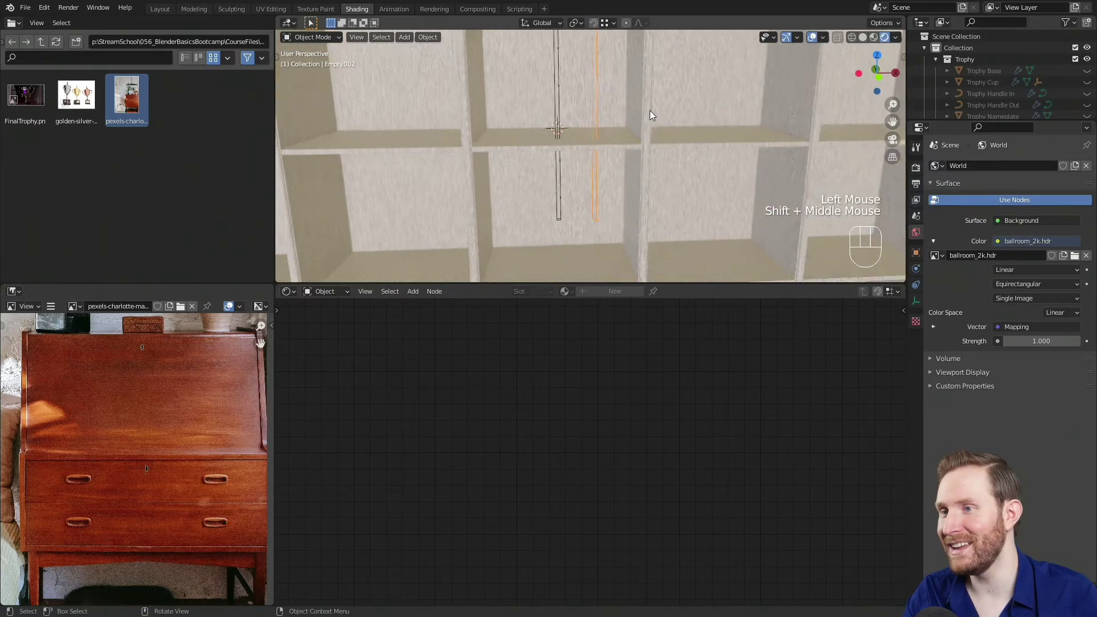
# - Scale the duplicated empty up uniformly until its outline spans most of the trophy case's width
pyautogui.scroll(-2, 639, 143)
pyautogui.press('s')
pyautogui.click(718, 176)
pyautogui.scroll(-1, 620, 139)
pyautogui.press('s')
pyautogui.click(627, 161)
pyautogui.press('s')
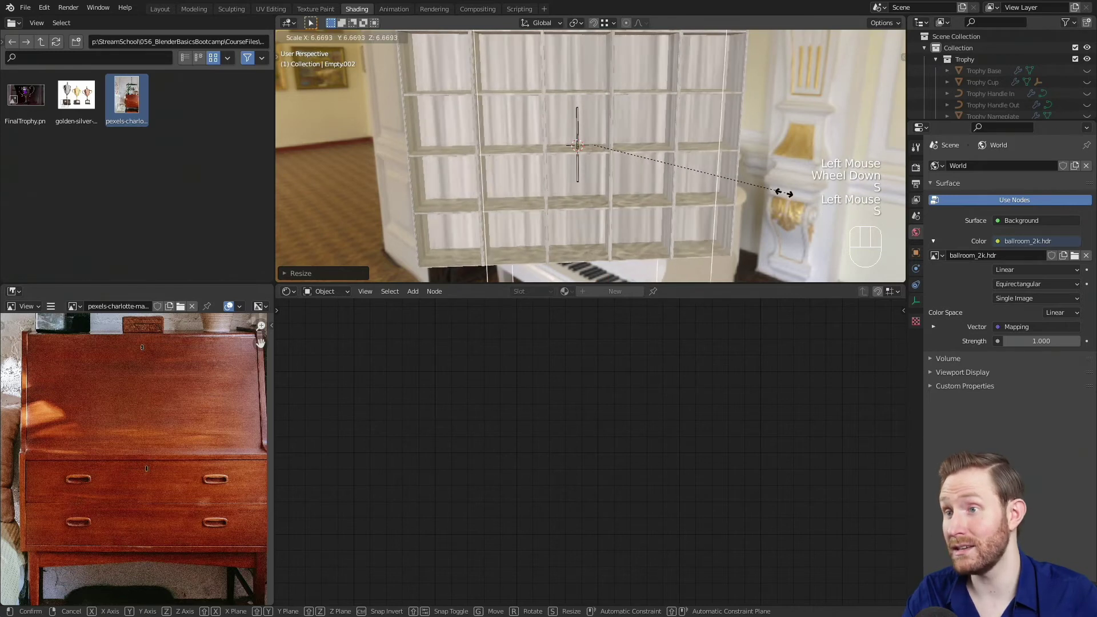
pyautogui.click(779, 200)
pyautogui.scroll(-3, 714, 140)
pyautogui.keyDown('shift'); pyautogui.moveTo(708, 136); pyautogui.dragTo(712, 161, button='middle'); pyautogui.keyUp('shift')
pyautogui.moveTo(712, 161); pyautogui.dragTo(701, 149, button='middle')
pyautogui.press('s')
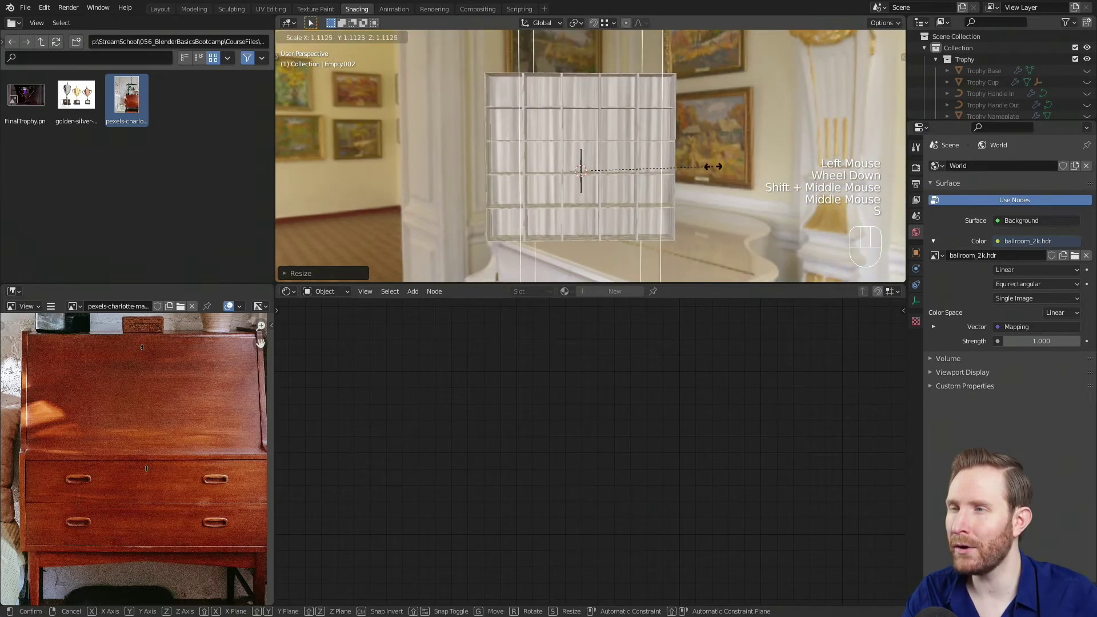
pyautogui.click(710, 176)
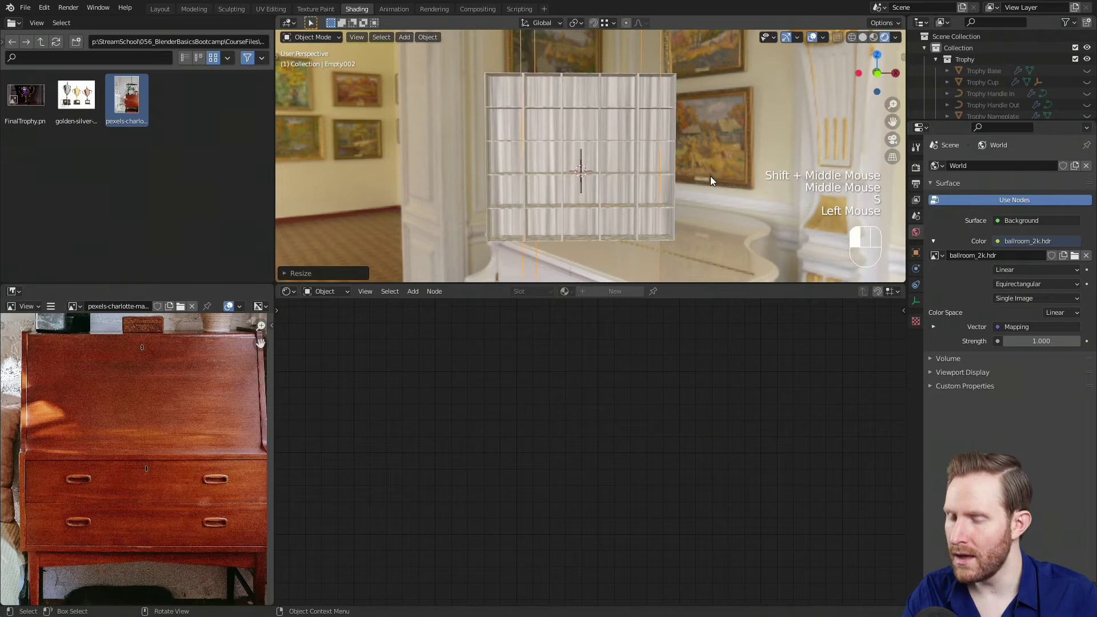
# - Clear the duplicated empty's location to center it on the trophy case, and enlarge it slightly
pyautogui.hotkey('alt', 'g')
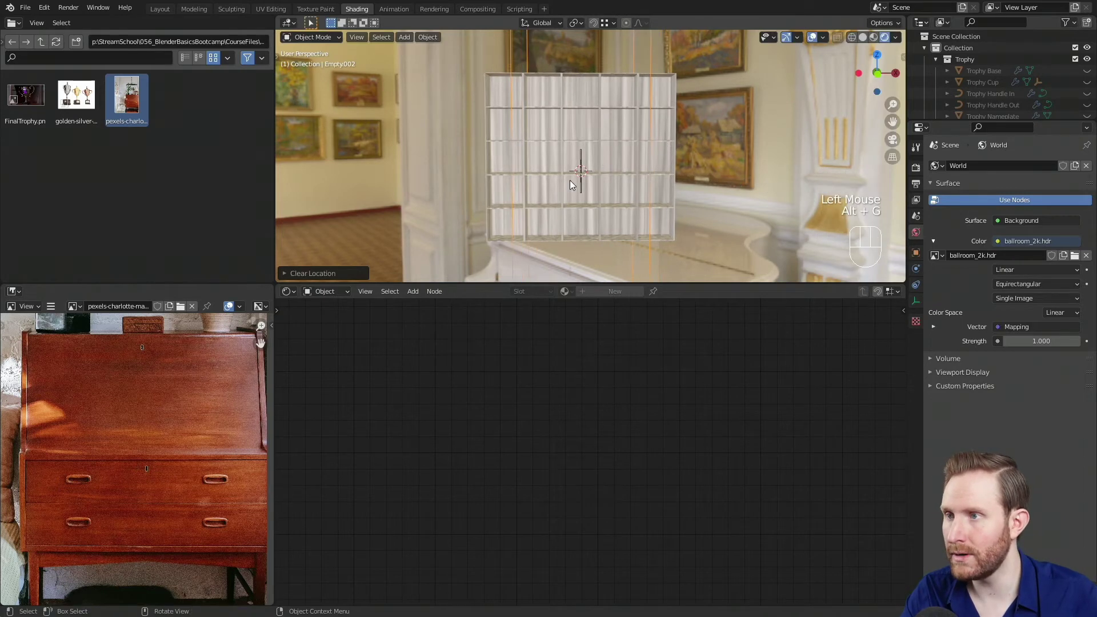
pyautogui.press('s')
pyautogui.click(741, 219)
# - Shrink the duplicated empty along Z until it is about two and a half times the trophy case's height
pyautogui.scroll(-2, 741, 219)
pyautogui.moveTo(741, 219); pyautogui.dragTo(729, 193, button='middle')
pyautogui.press('s')
pyautogui.press('z')
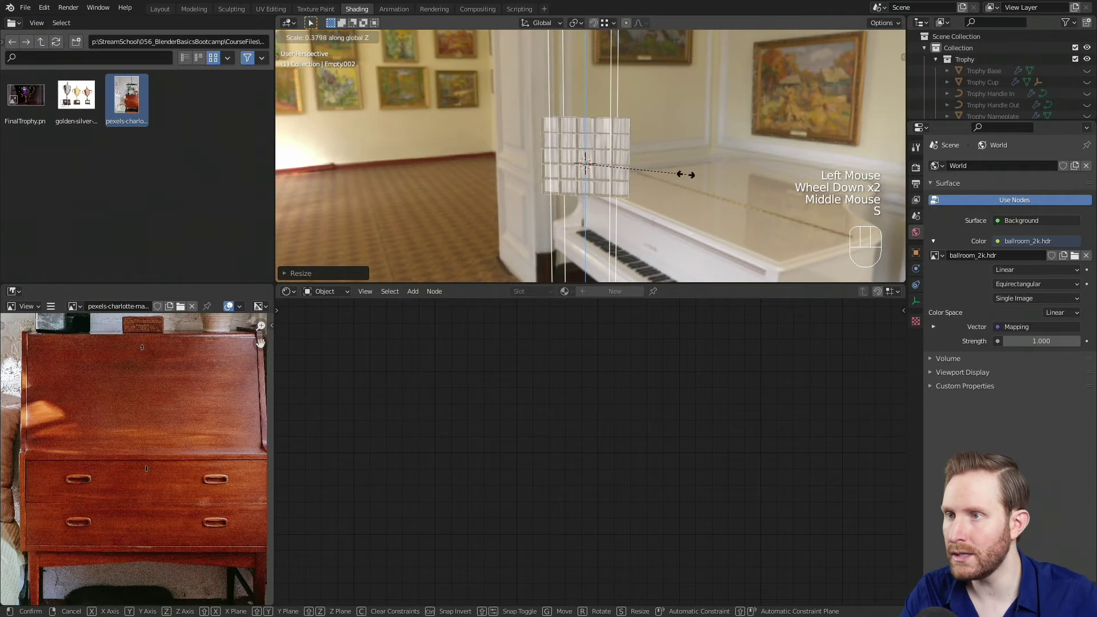
pyautogui.click(655, 173)
pyautogui.press('s')
pyautogui.press('z')
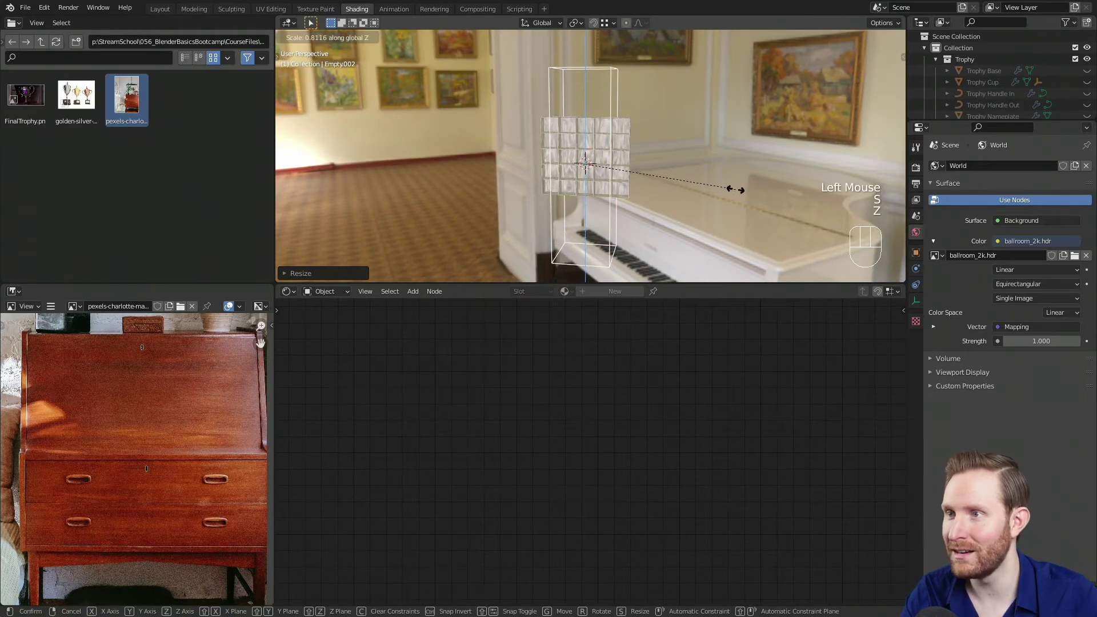
pyautogui.click(734, 189)
# - Keep the viewport in Rendered shading and select the trophy case to show its material nodes
pyautogui.moveTo(680, 183)
pyautogui.mouseDown(button='middle')
pyautogui.moveTo(620, 180)
pyautogui.moveTo(640, 170)
pyautogui.mouseUp(button='middle')
pyautogui.scroll(4, 649, 170)
pyautogui.press('z')
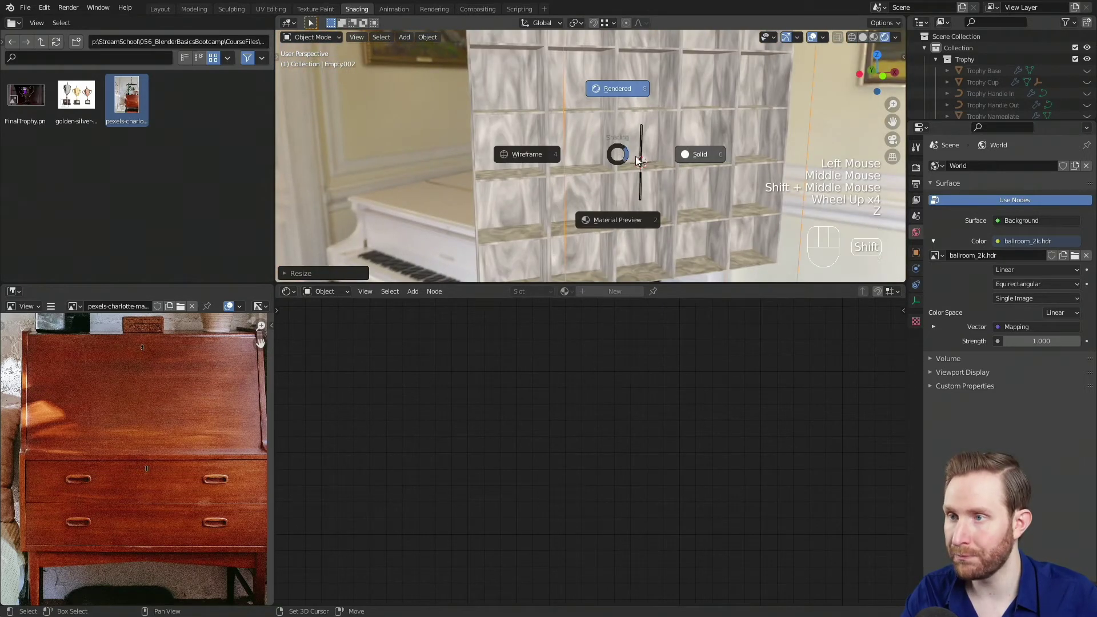
pyautogui.click(627, 92)
pyautogui.keyDown('shift'); pyautogui.moveTo(641, 138); pyautogui.dragTo(639, 184, button='middle'); pyautogui.keyUp('shift')
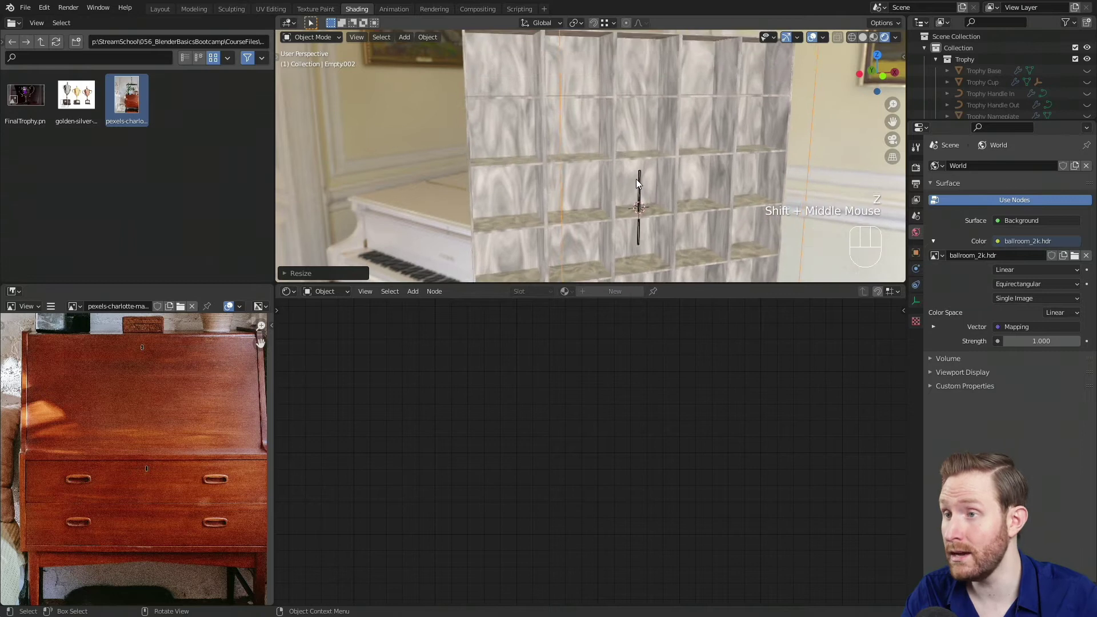
pyautogui.scroll(2, 623, 149)
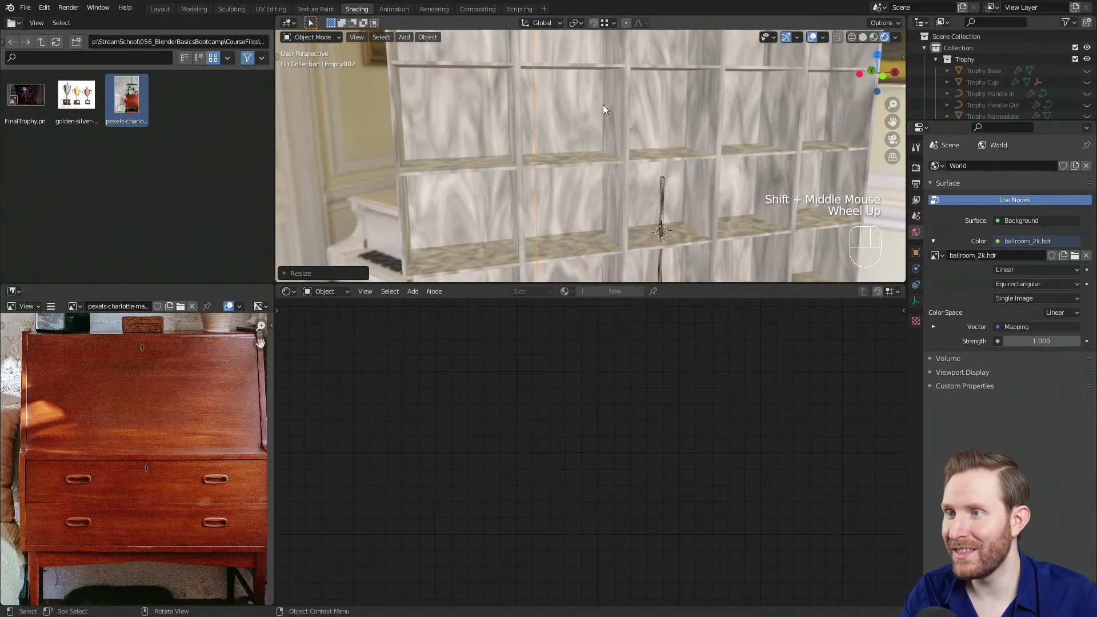
pyautogui.click(602, 105)
# - Examine the stretched noise pattern on the trophy case's compartments up close and from a distance
pyautogui.scroll(2, 607, 186)
pyautogui.keyDown('shift'); pyautogui.moveTo(646, 119); pyautogui.dragTo(608, 131, button='middle'); pyautogui.keyUp('shift')
pyautogui.scroll(1, 608, 186)
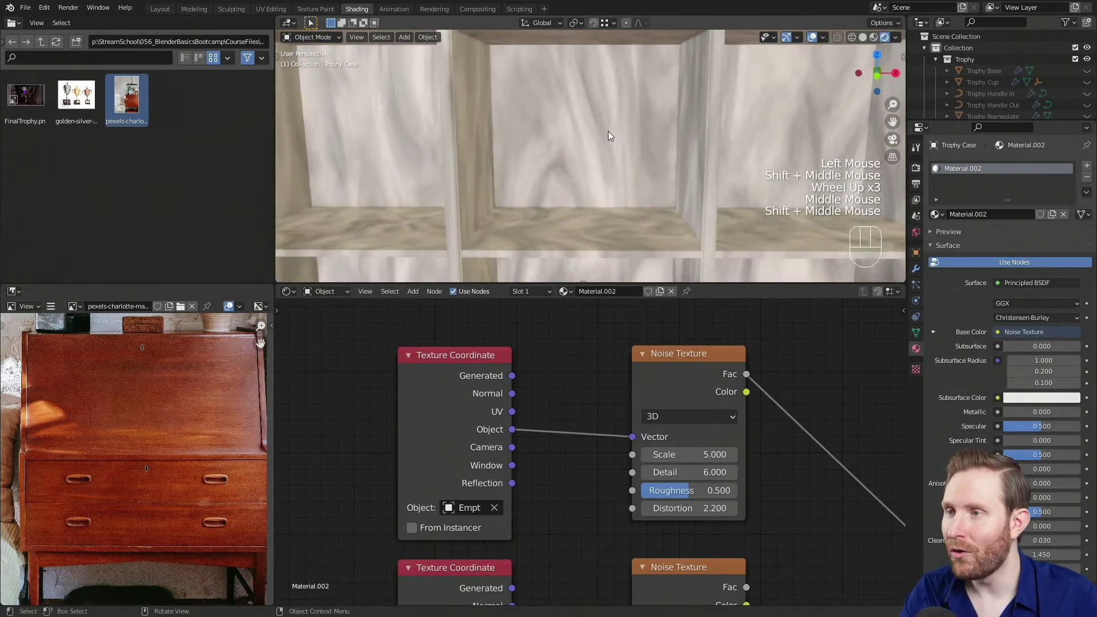
pyautogui.scroll(2, 623, 133)
pyautogui.scroll(1, 587, 147)
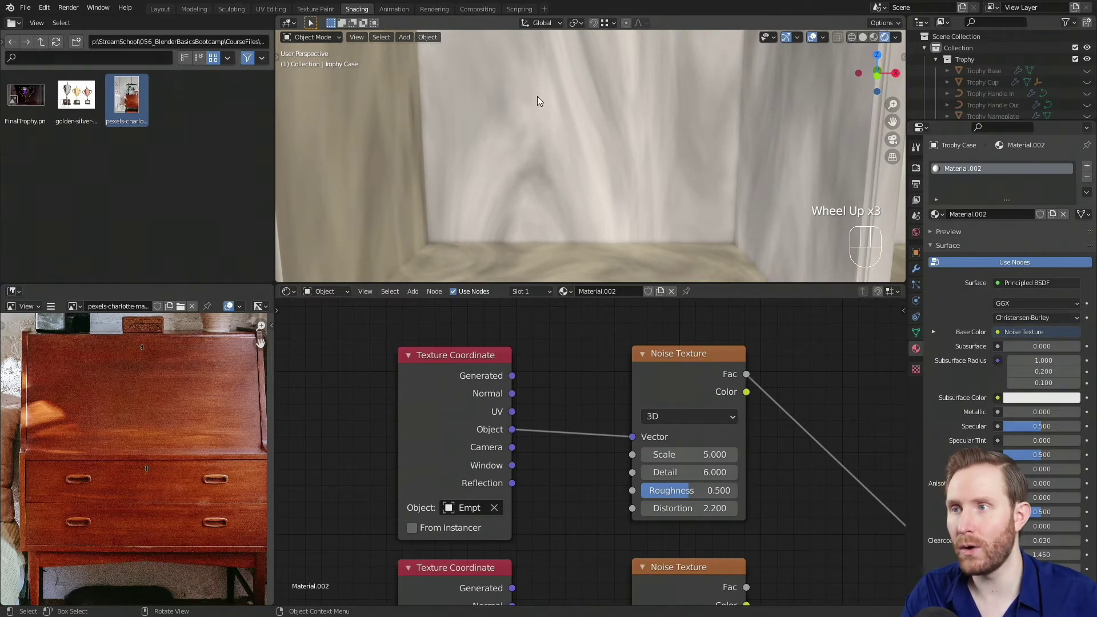
pyautogui.scroll(-4, 556, 159)
pyautogui.scroll(1, 547, 125)
pyautogui.keyDown('shift'); pyautogui.moveTo(537, 175); pyautogui.dragTo(568, 127, button='middle'); pyautogui.keyUp('shift')
pyautogui.keyDown('shift'); pyautogui.moveTo(568, 127); pyautogui.dragTo(576, 180, button='middle'); pyautogui.keyUp('shift')
# - Set the upper Noise Texture's Distortion to 0.4
pyautogui.moveTo(664, 443); pyautogui.dragTo(540, 436, button='middle')
pyautogui.moveTo(493, 407); pyautogui.dragTo(526, 400, button='middle')
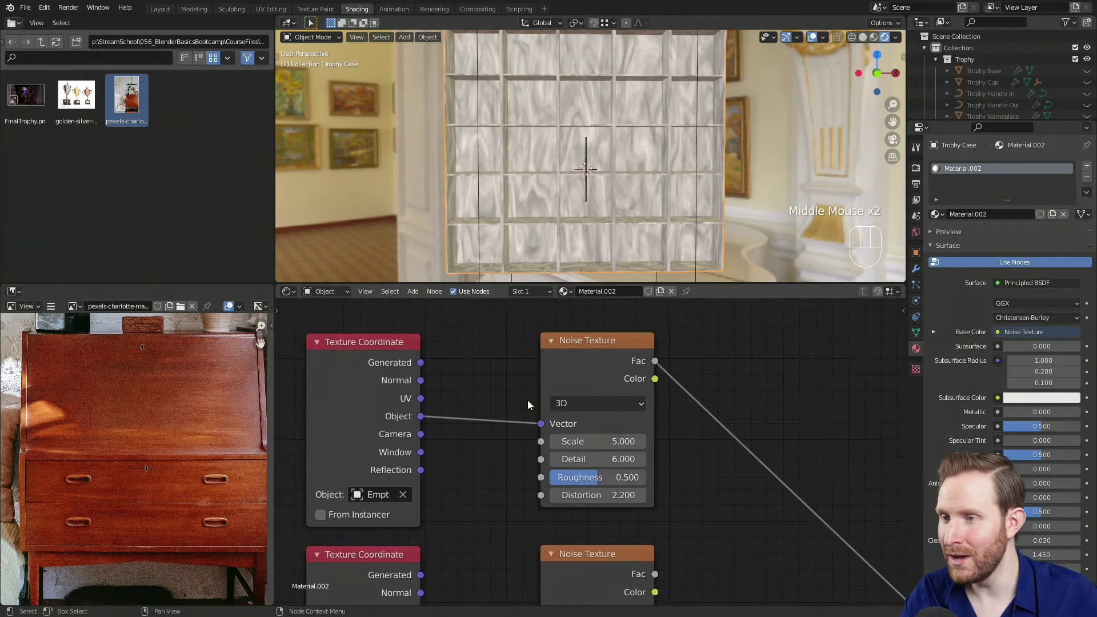
pyautogui.moveTo(608, 493); pyautogui.dragTo(595, 493)
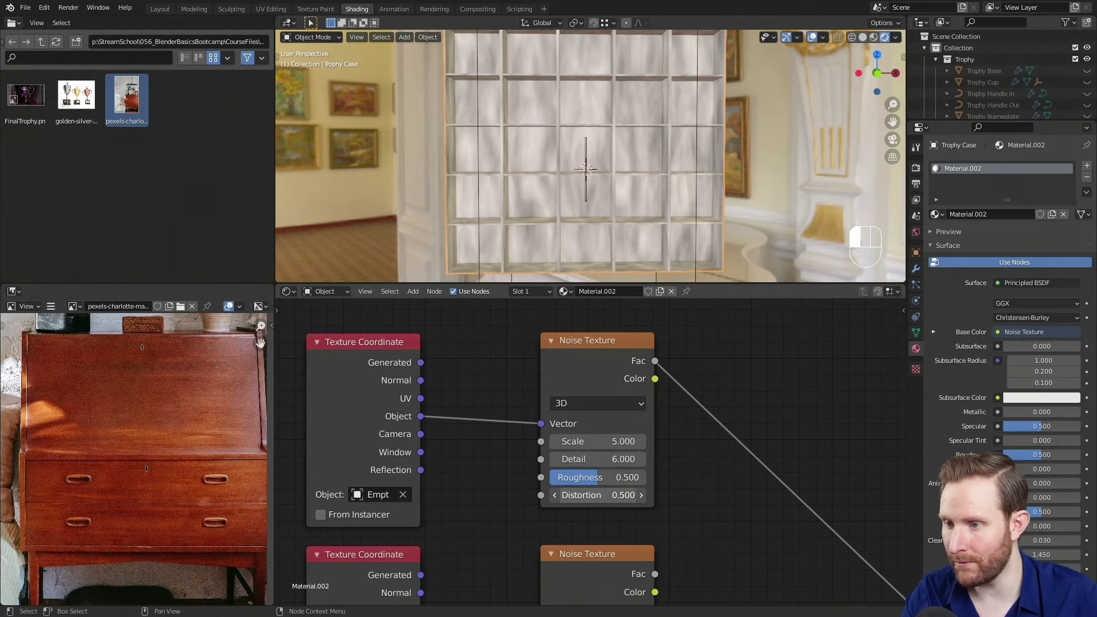
pyautogui.moveTo(595, 493); pyautogui.dragTo(595, 493)
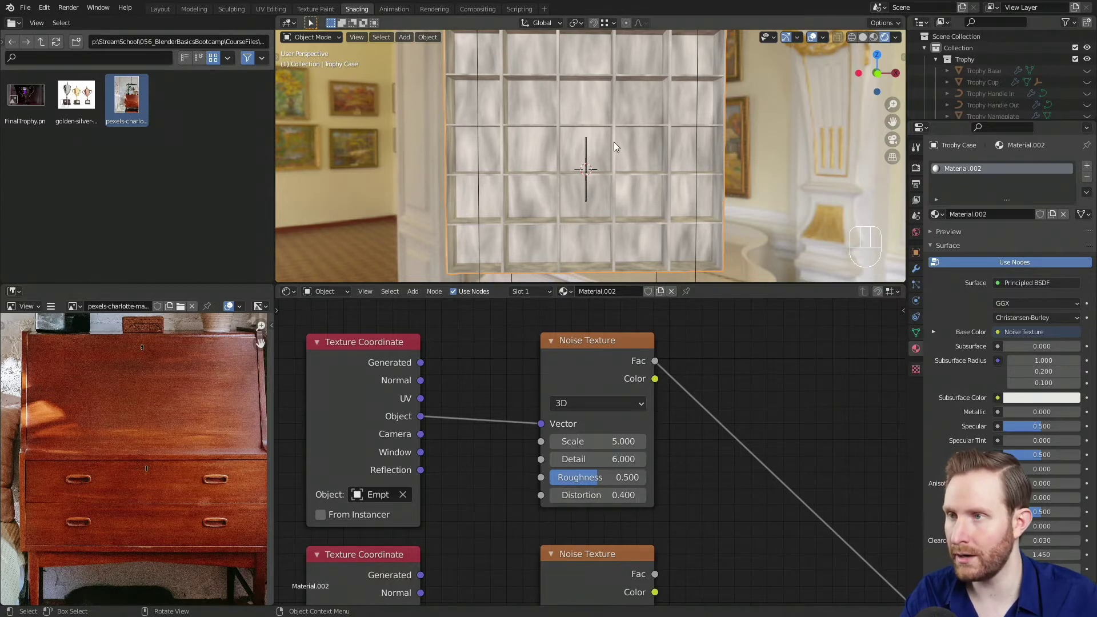
pyautogui.keyDown('shift'); pyautogui.moveTo(614, 141); pyautogui.dragTo(642, 201, button='middle'); pyautogui.keyUp('shift')
pyautogui.scroll(1, 642, 201)
pyautogui.scroll(3, 560, 220)
pyautogui.scroll(-2, 598, 451)
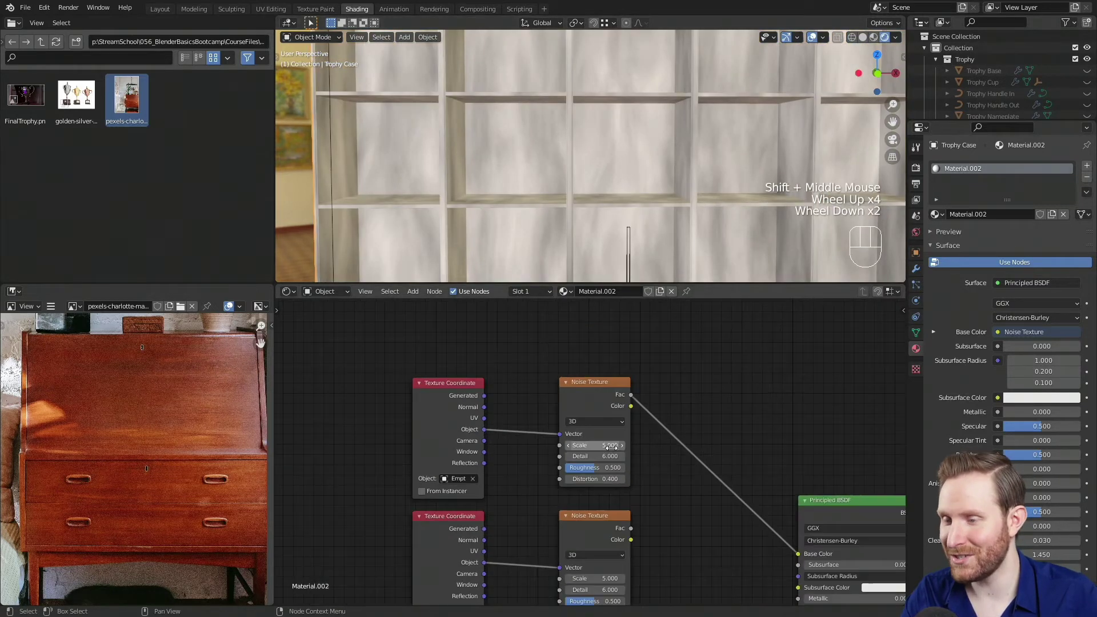
# - Move both Noise Textures closer to their Texture Coordinate nodes, and shift all four away from the Principled BSDF
pyautogui.moveTo(598, 448); pyautogui.dragTo(599, 394, button='middle')
pyautogui.moveTo(659, 366); pyautogui.dragTo(598, 526)
pyautogui.moveTo(584, 465); pyautogui.dragTo(530, 464)
pyautogui.moveTo(355, 334); pyautogui.dragTo(524, 481)
pyautogui.moveTo(526, 482); pyautogui.dragTo(386, 495)
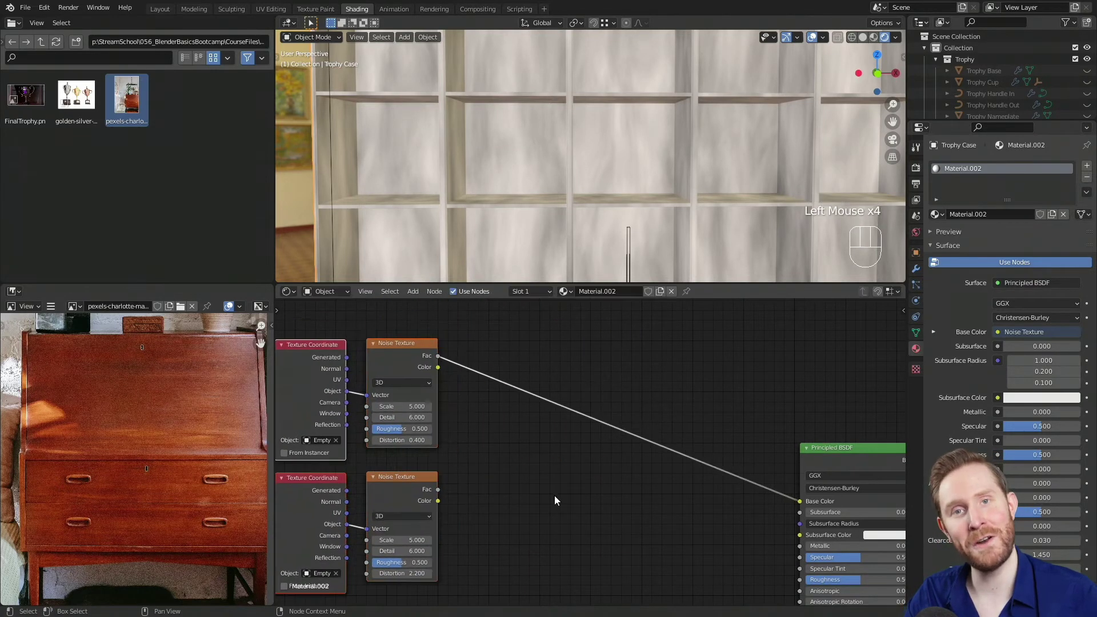
pyautogui.click(521, 475)
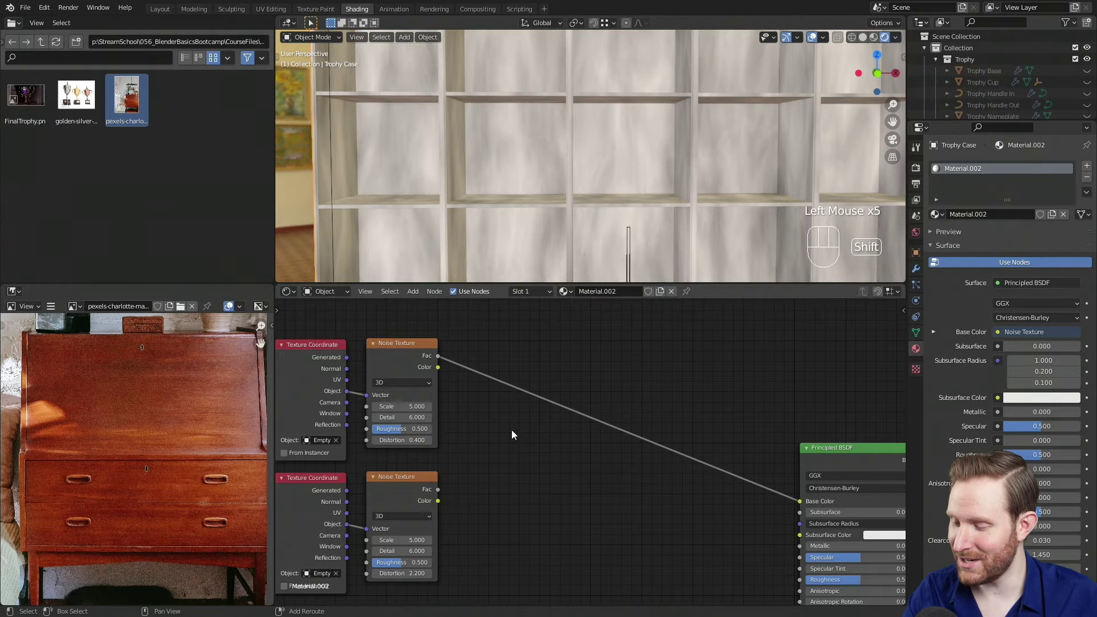
# - Add a MixRGB node between the Noise Textures and the Principled BSDF
pyautogui.hotkey('shift', 'a')
pyautogui.moveTo(478, 476)
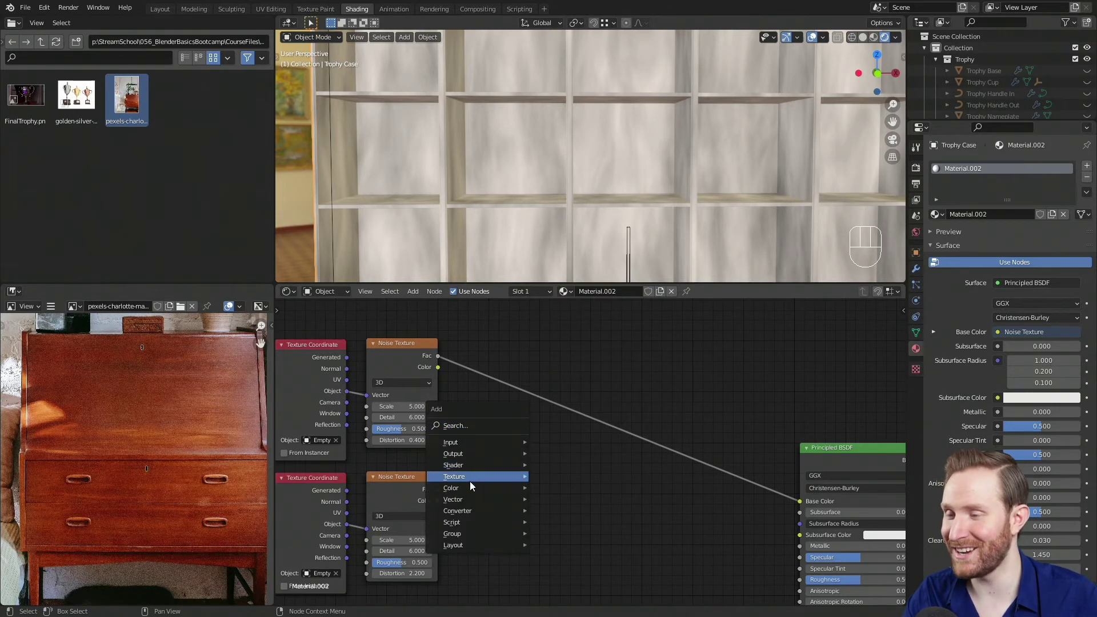
pyautogui.click(573, 550)
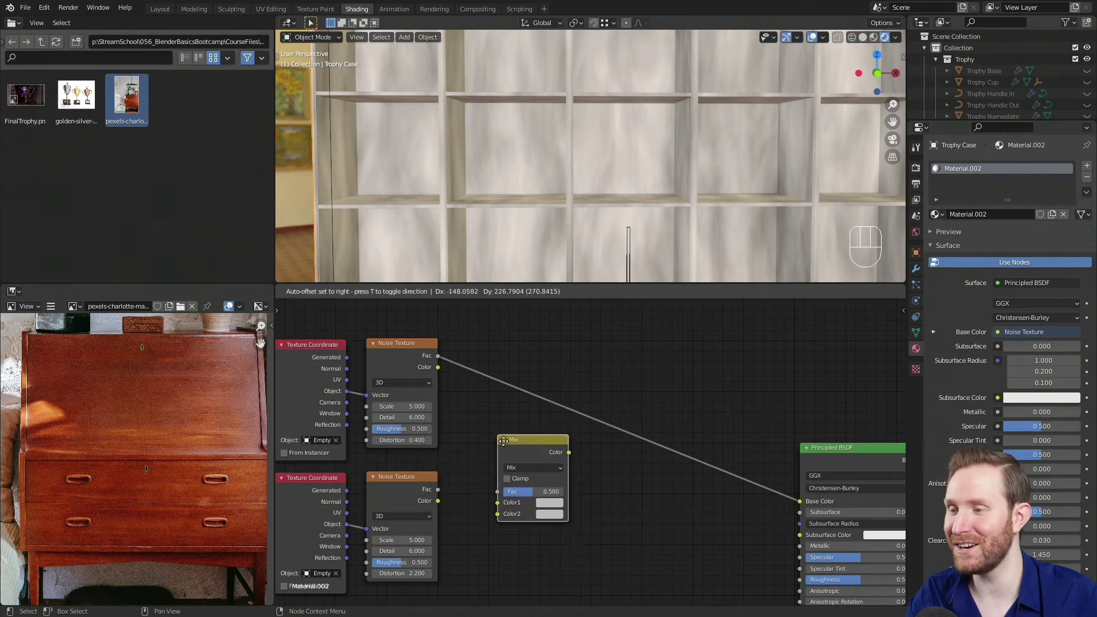
pyautogui.click(527, 435)
# - Connect the upper noise Fac to the Mix node's Color1, the lower Fac to Color2, and its Color output to Base Color
pyautogui.moveTo(477, 414); pyautogui.dragTo(478, 394, button='middle')
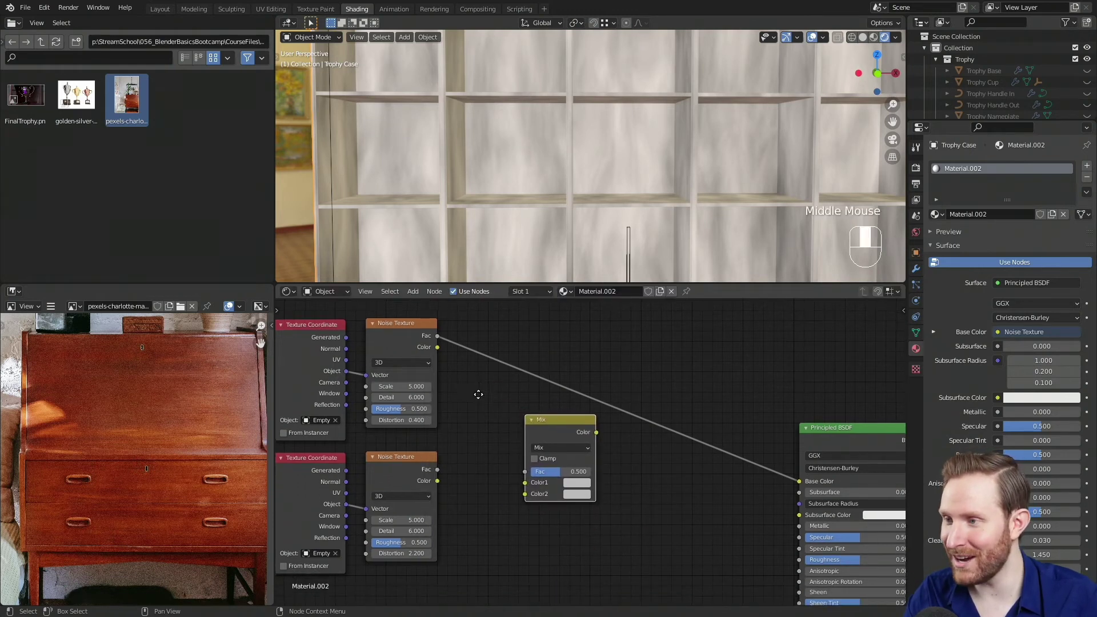
pyautogui.moveTo(438, 337); pyautogui.dragTo(526, 483)
pyautogui.moveTo(439, 469); pyautogui.dragTo(526, 495)
pyautogui.moveTo(650, 464); pyautogui.dragTo(570, 451, button='middle')
pyautogui.moveTo(517, 422); pyautogui.dragTo(720, 468)
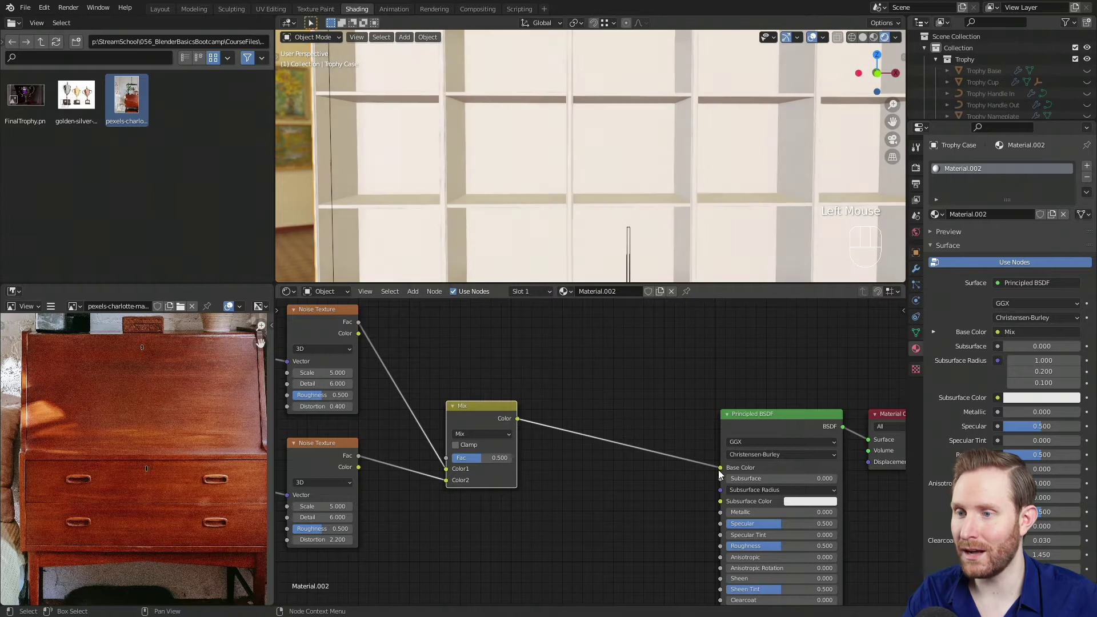
# - Examine how the two mixed noise patterns look on the trophy case's panels and shelves
pyautogui.keyDown('shift'); pyautogui.moveTo(684, 161); pyautogui.dragTo(684, 238, button='middle'); pyautogui.keyUp('shift')
pyautogui.scroll(2, 685, 237)
pyautogui.scroll(1, 684, 238)
pyautogui.moveTo(619, 131)
pyautogui.keyDown('shift'); pyautogui.mouseDown(button='middle')
pyautogui.moveTo(625, 201)
pyautogui.moveTo(601, 135)
pyautogui.mouseUp(button='middle'); pyautogui.keyUp('shift')
pyautogui.scroll(3, 663, 146)
pyautogui.scroll(-4, 612, 204)
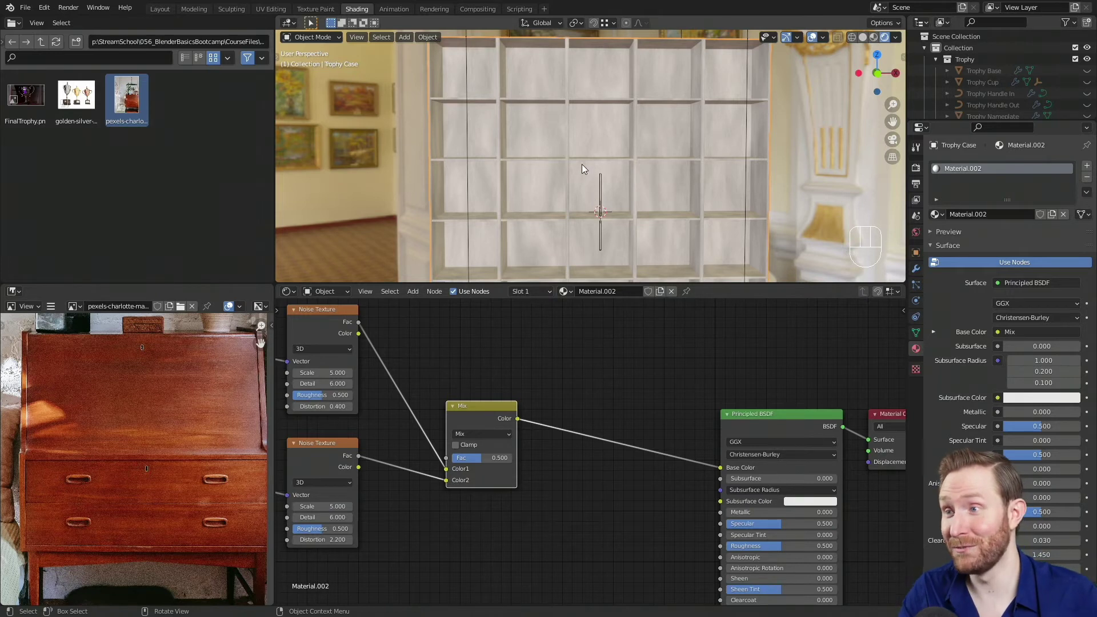
pyautogui.moveTo(547, 172)
pyautogui.keyDown('shift'); pyautogui.mouseDown(button='middle')
pyautogui.moveTo(547, 121)
pyautogui.moveTo(562, 166)
pyautogui.mouseUp(button='middle'); pyautogui.keyUp('shift')
pyautogui.scroll(1, 609, 140)
pyautogui.keyDown('shift'); pyautogui.moveTo(611, 138); pyautogui.dragTo(607, 166, button='middle'); pyautogui.keyUp('shift')
pyautogui.scroll(2, 612, 164)
# - Reposition the Mix node and set its blending mode to Overlay
pyautogui.moveTo(548, 445); pyautogui.dragTo(641, 479, button='middle')
pyautogui.scroll(3, 631, 473)
pyautogui.moveTo(555, 435); pyautogui.dragTo(508, 374)
pyautogui.moveTo(513, 380); pyautogui.dragTo(536, 437, button='middle')
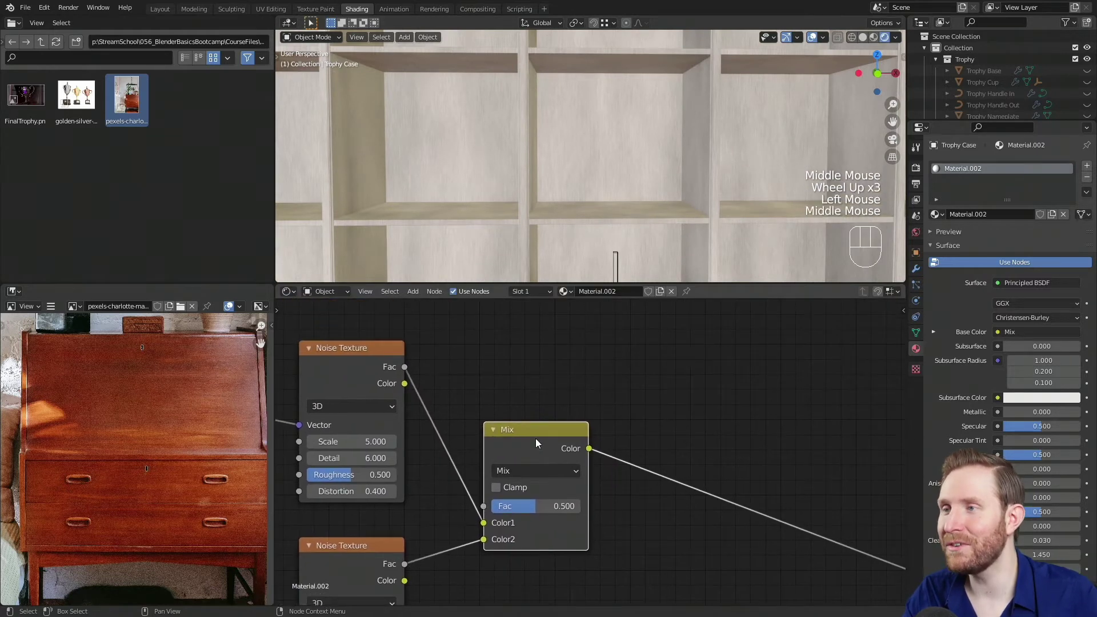
pyautogui.keyDown('shift'); pyautogui.moveTo(606, 167); pyautogui.dragTo(621, 165, button='middle'); pyautogui.keyUp('shift')
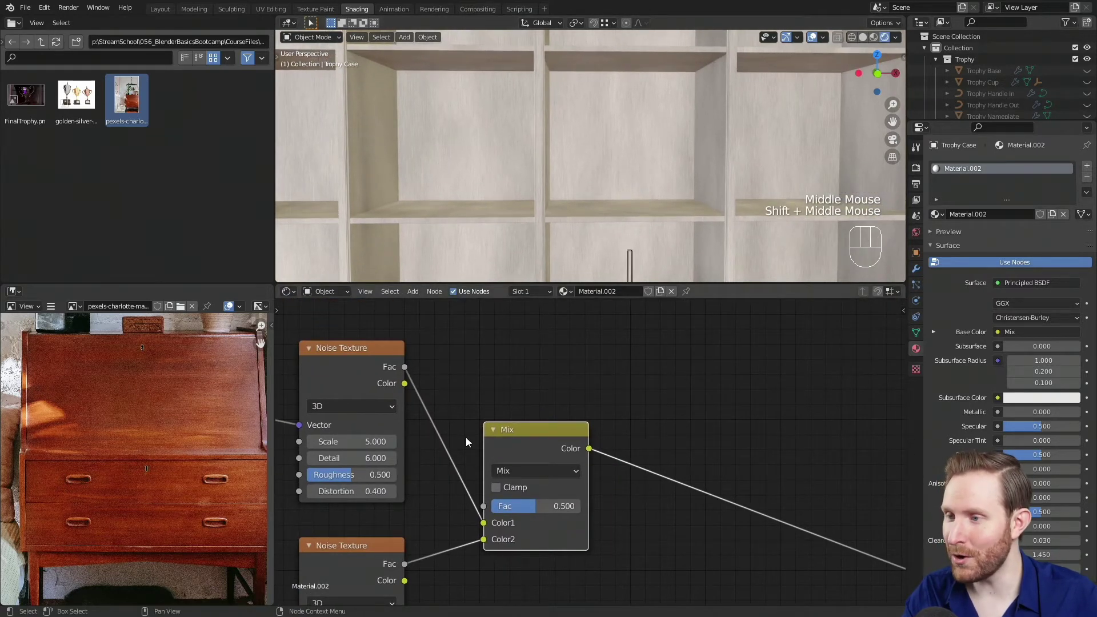
pyautogui.moveTo(490, 408); pyautogui.dragTo(484, 383, button='middle')
pyautogui.scroll(3, 508, 426)
pyautogui.click(501, 419)
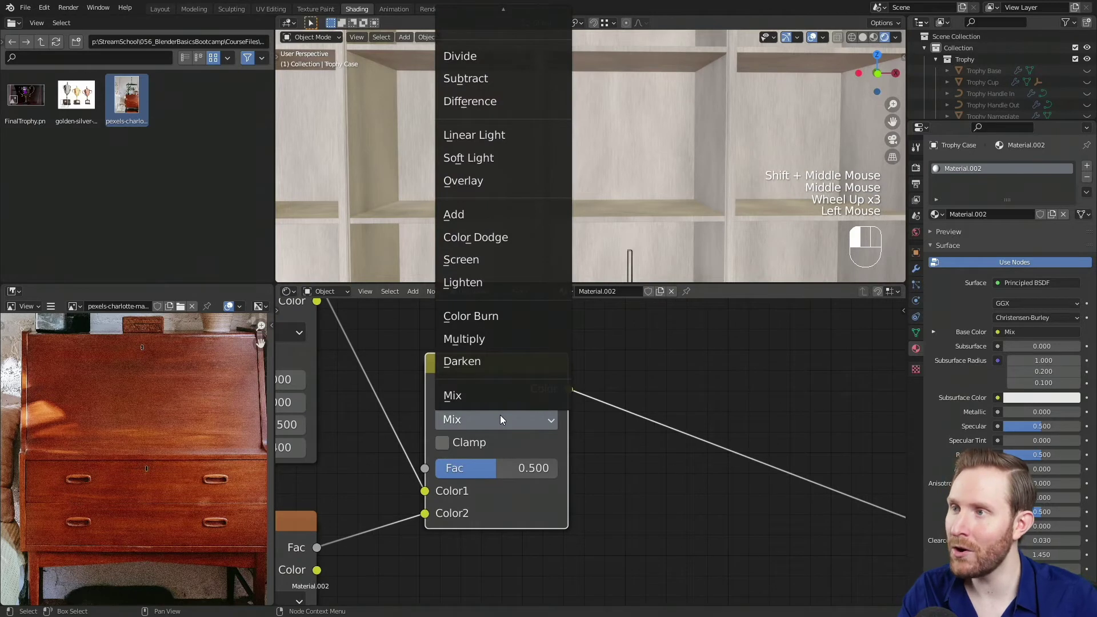
pyautogui.moveTo(481, 2)
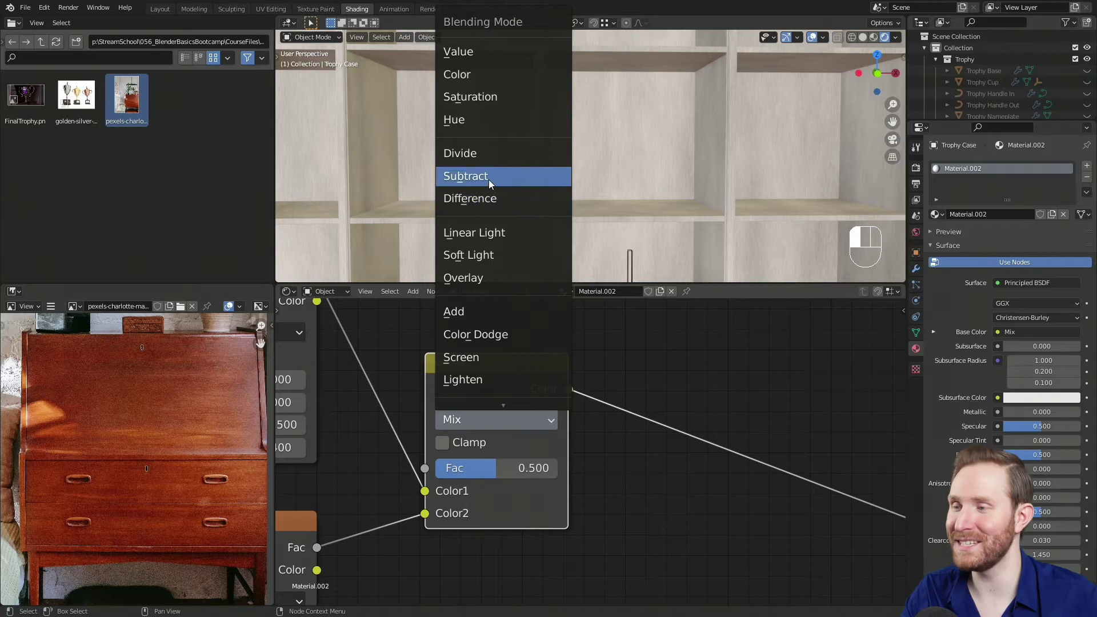
pyautogui.click(489, 280)
# - Set the Overlay node's Fac to 0.3 after checking the blended grain on the trophy case
pyautogui.scroll(-2, 595, 155)
pyautogui.keyDown('shift'); pyautogui.moveTo(594, 155); pyautogui.dragTo(588, 189, button='middle'); pyautogui.keyUp('shift')
pyautogui.scroll(4, 508, 132)
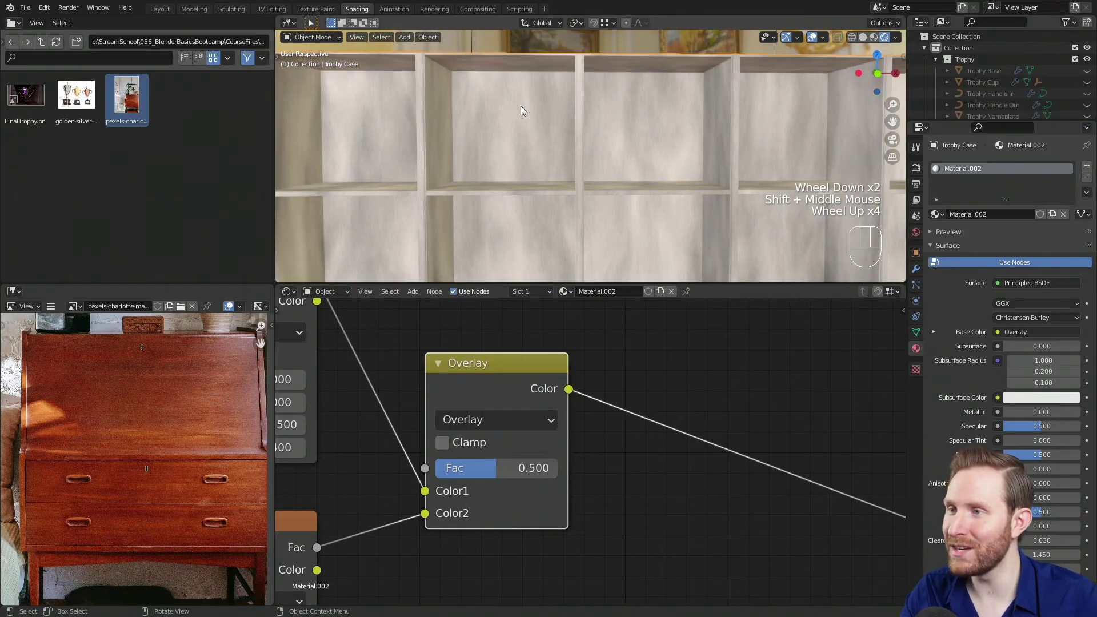
pyautogui.keyDown('shift'); pyautogui.moveTo(680, 155); pyautogui.dragTo(556, 59, button='middle'); pyautogui.keyUp('shift')
pyautogui.keyDown('shift'); pyautogui.moveTo(483, 205); pyautogui.dragTo(573, 190, button='middle'); pyautogui.keyUp('shift')
pyautogui.scroll(1, 574, 190)
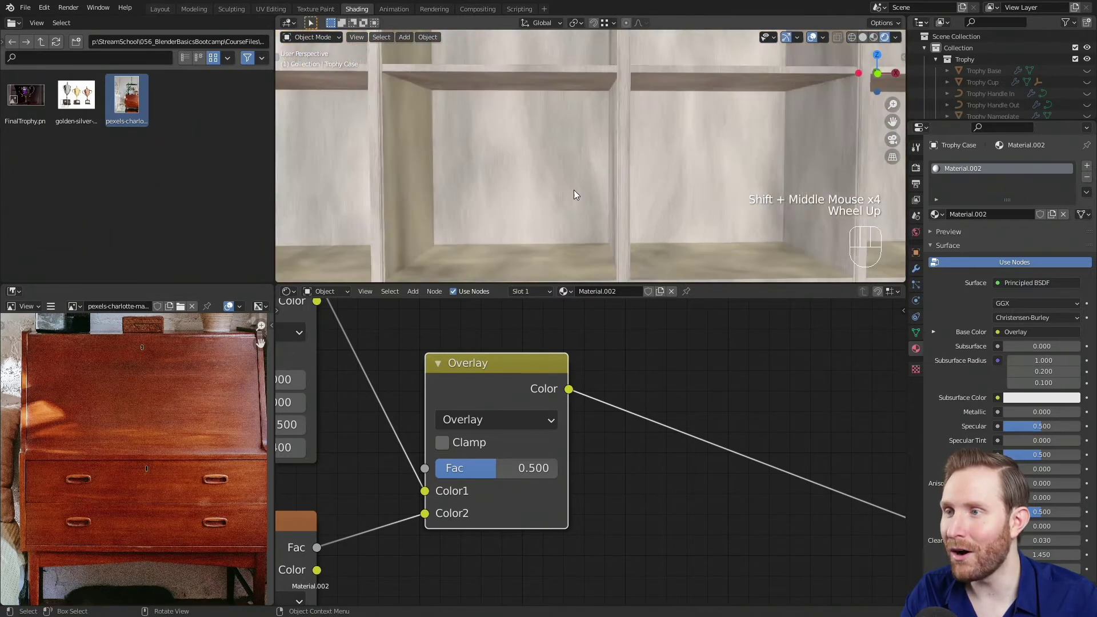
pyautogui.scroll(2, 574, 190)
pyautogui.click(510, 467)
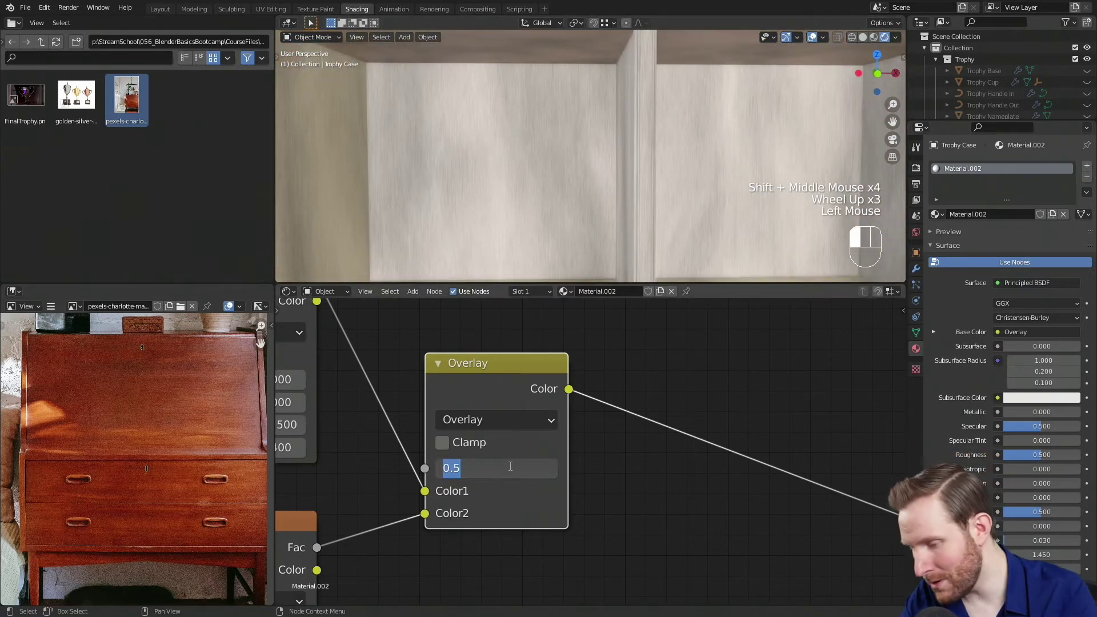
pyautogui.write('.3')
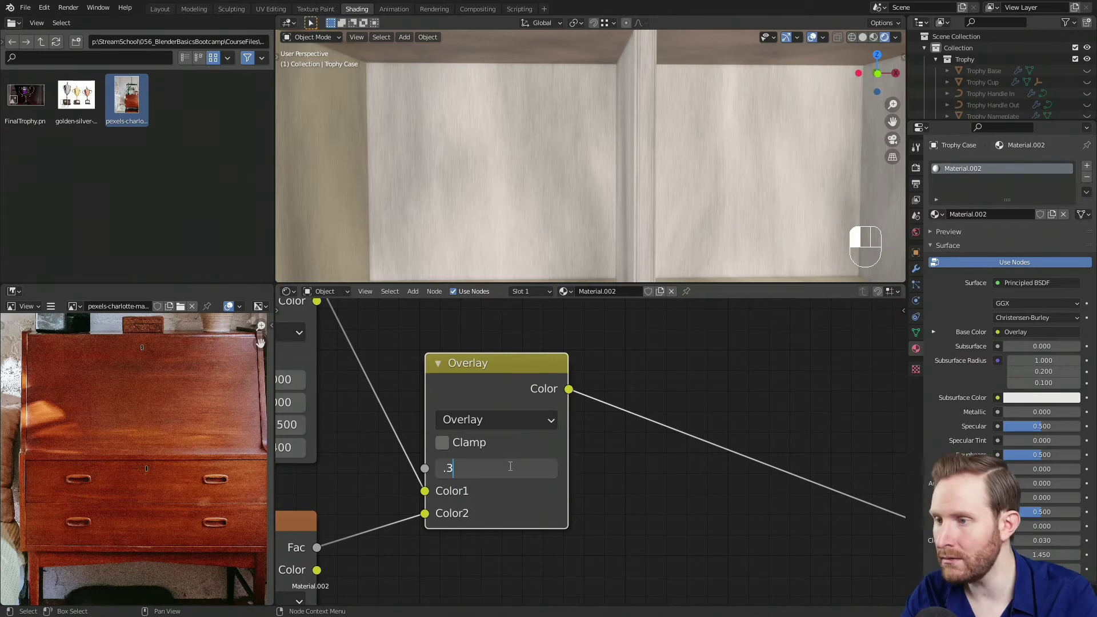
pyautogui.press('Return')
# - Check the grain on the whole trophy case, and move the Overlay node closer to the Noise Textures
pyautogui.scroll(2, 529, 122)
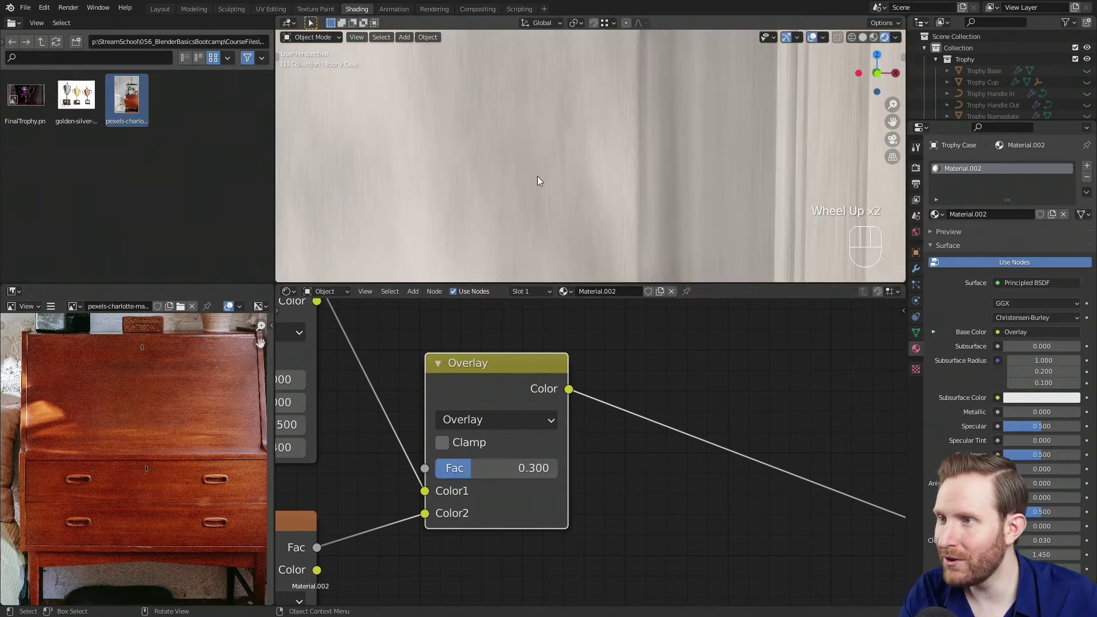
pyautogui.scroll(-7, 538, 176)
pyautogui.keyDown('shift'); pyautogui.moveTo(599, 212); pyautogui.dragTo(577, 156, button='middle'); pyautogui.keyUp('shift')
pyautogui.scroll(-1, 540, 137)
pyautogui.keyDown('shift'); pyautogui.moveTo(578, 156); pyautogui.dragTo(688, 184, button='middle'); pyautogui.keyUp('shift')
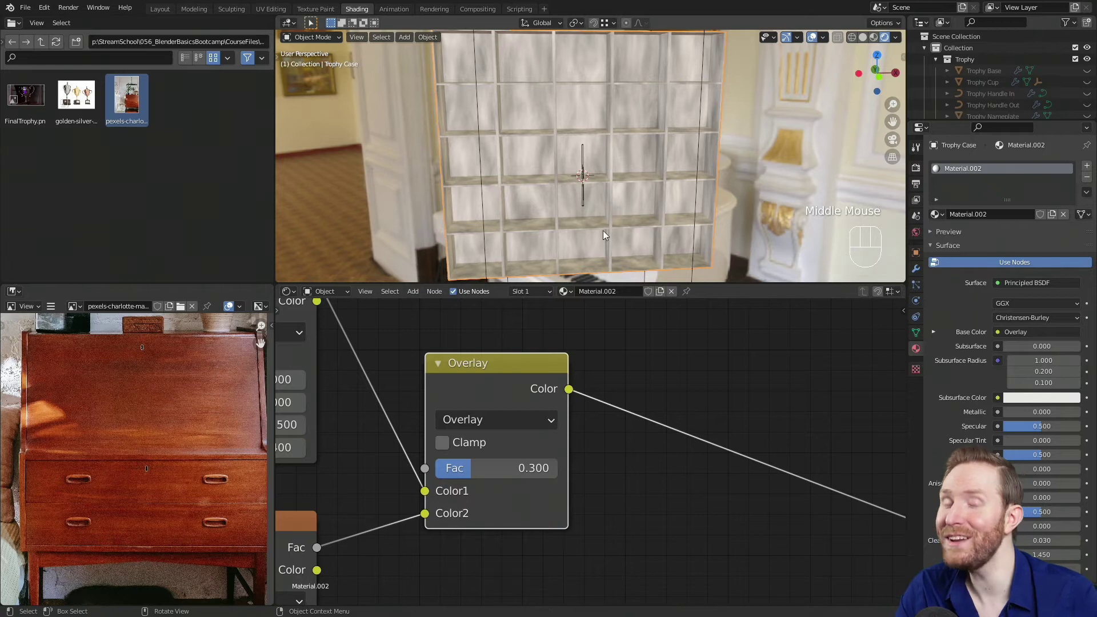
pyautogui.moveTo(515, 368); pyautogui.dragTo(463, 365)
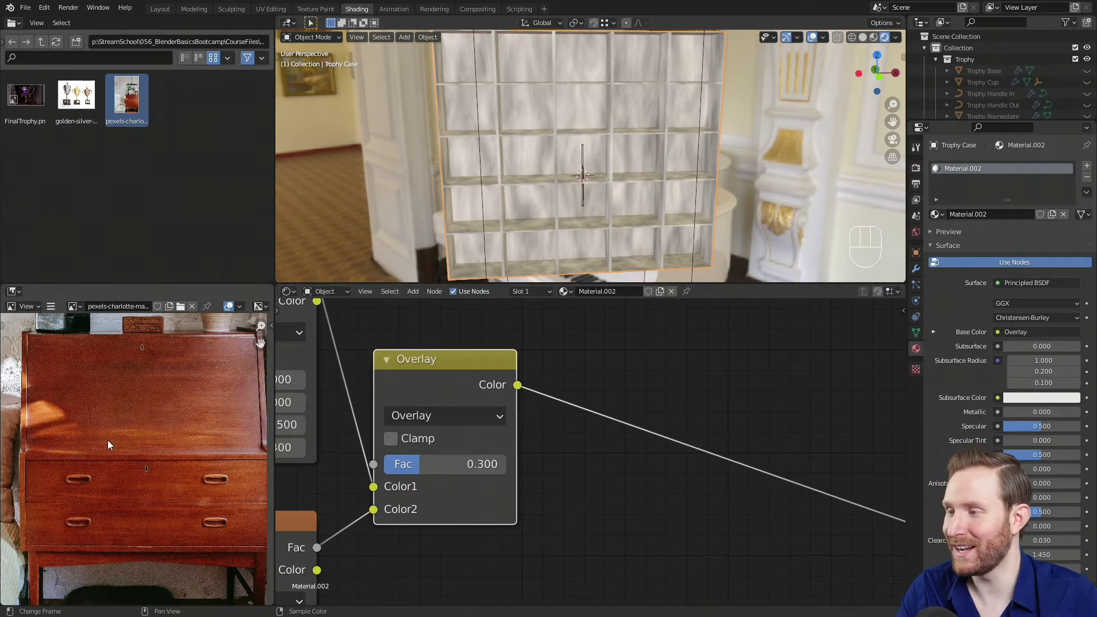
# - Insert a ColorRamp node between the Overlay node's Color output and the Principled BSDF's Base Color
pyautogui.scroll(-2, 609, 488)
pyautogui.moveTo(705, 507); pyautogui.dragTo(606, 487, button='middle')
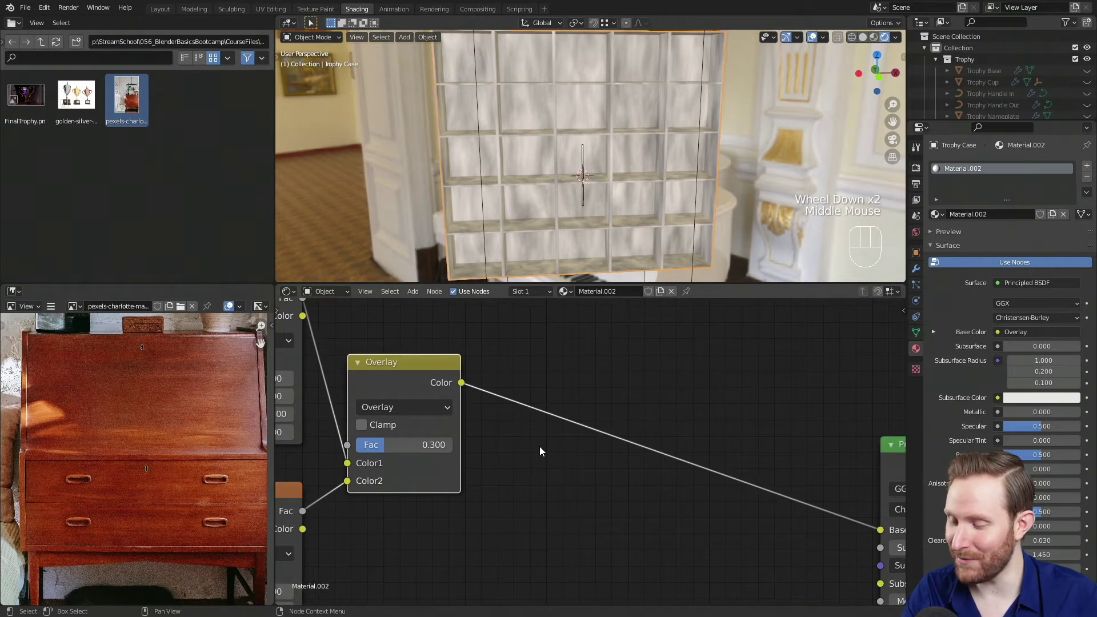
pyautogui.moveTo(575, 426); pyautogui.dragTo(535, 402, button='middle')
pyautogui.hotkey('shift', 'a')
pyautogui.moveTo(495, 483)
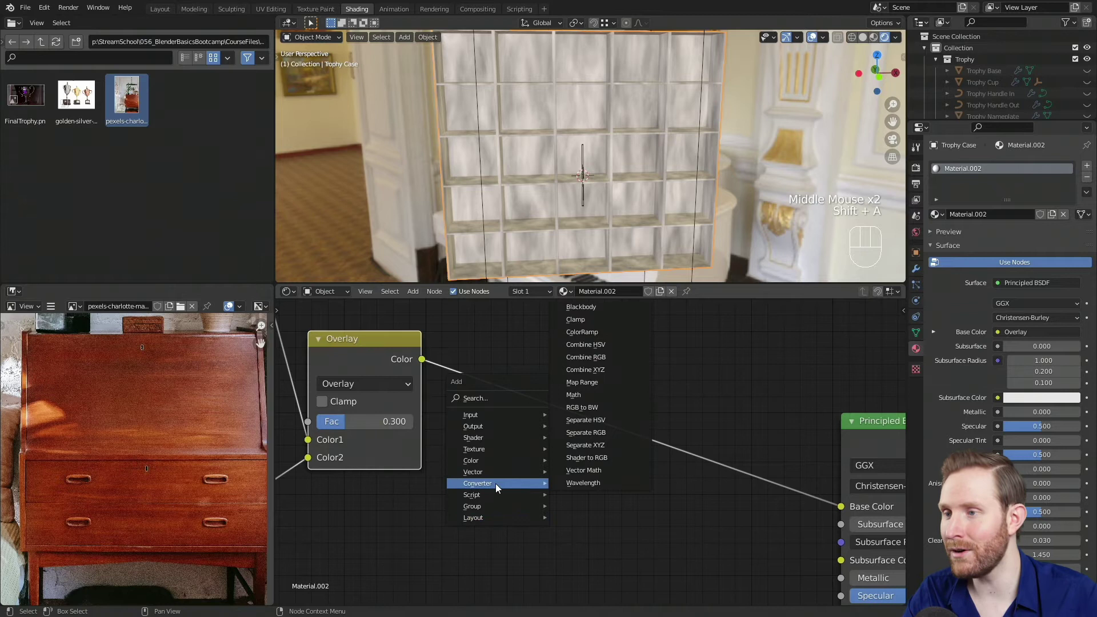
pyautogui.click(595, 332)
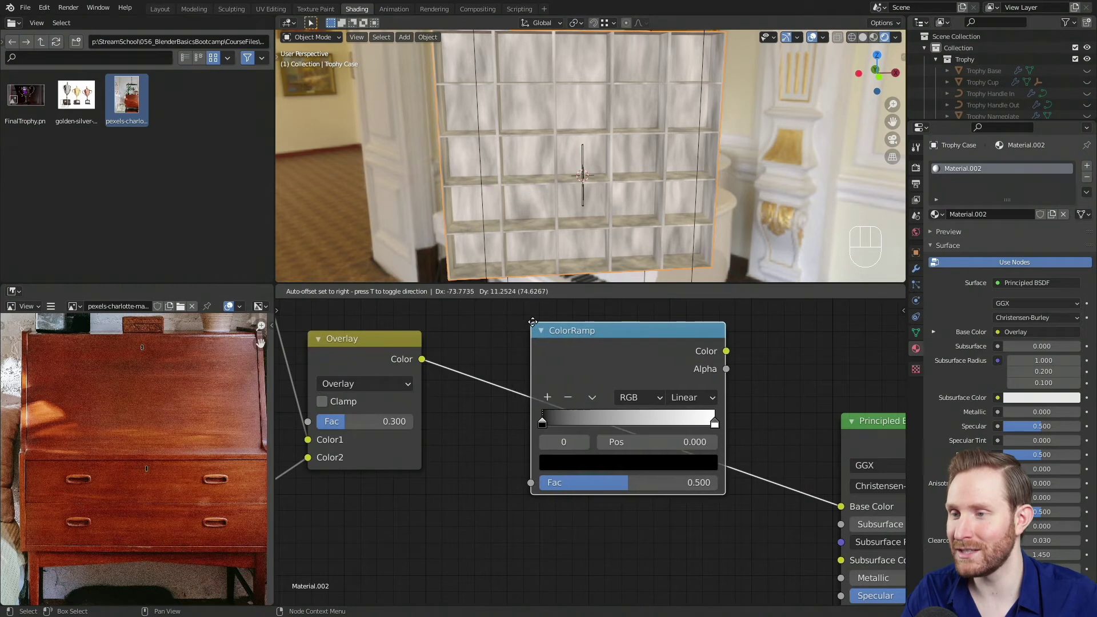
pyautogui.click(526, 320)
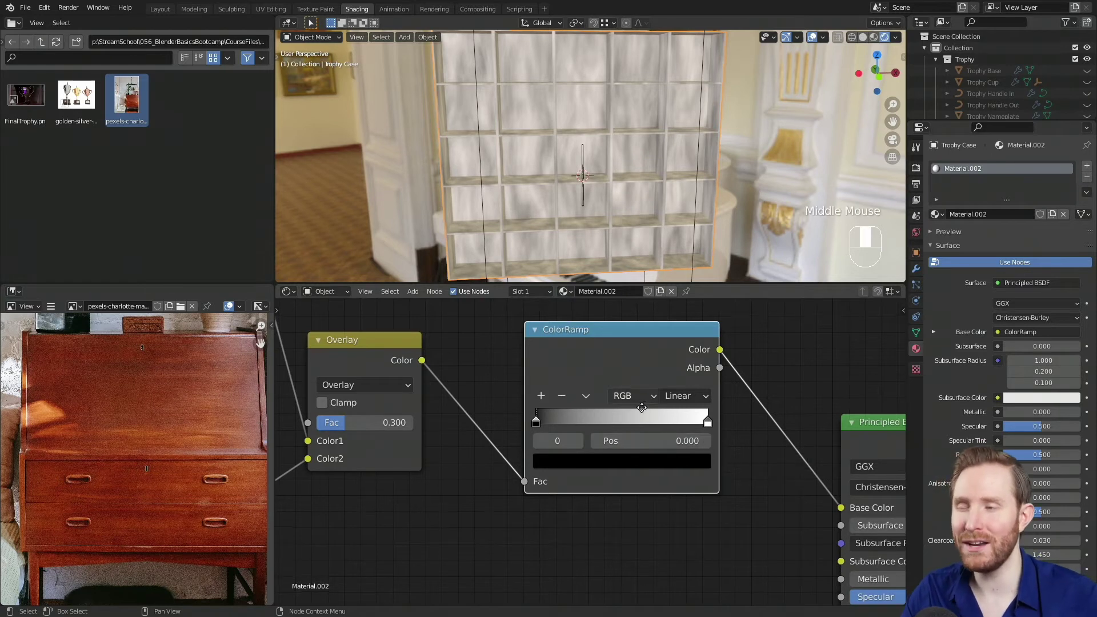
# - Move the ColorRamp node closer to the Overlay node
pyautogui.moveTo(633, 379); pyautogui.dragTo(652, 403, button='middle')
pyautogui.scroll(1, 652, 403)
pyautogui.moveTo(637, 357); pyautogui.dragTo(564, 369)
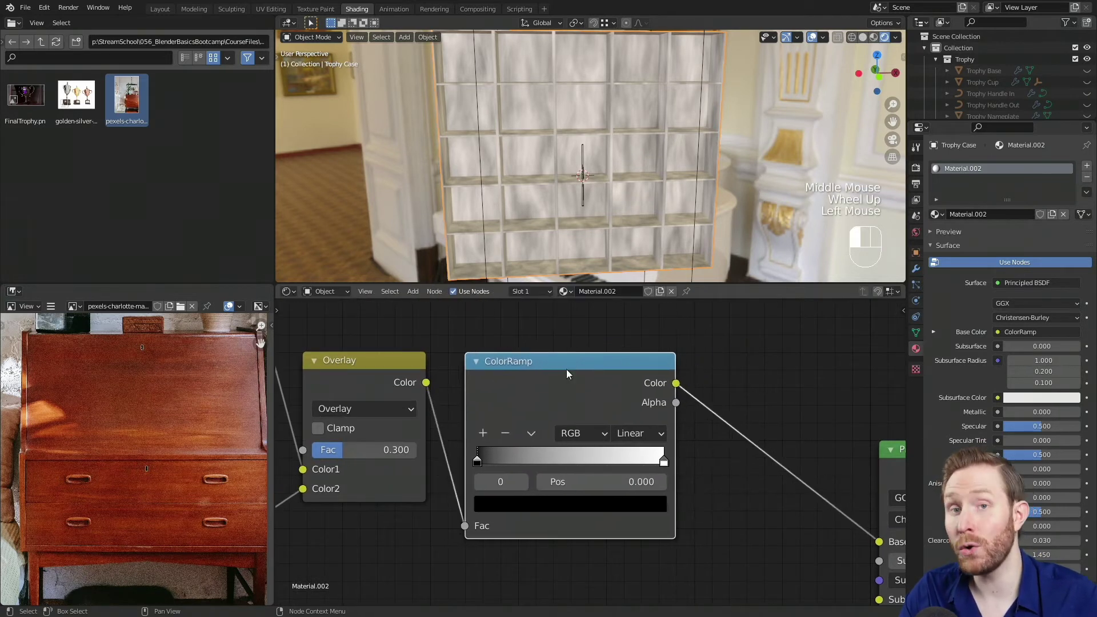
pyautogui.scroll(1, 561, 379)
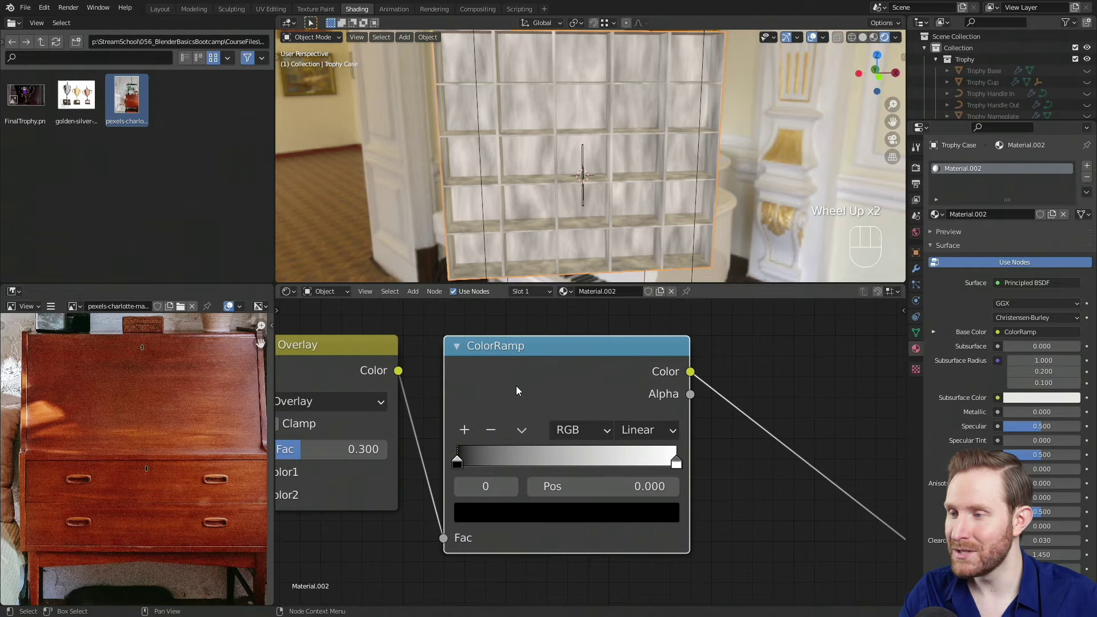
# - Try the ColorRamp's black stop at 0.395 and white stop at 0.686, and return both to the ramp's ends
pyautogui.scroll(6, 544, 190)
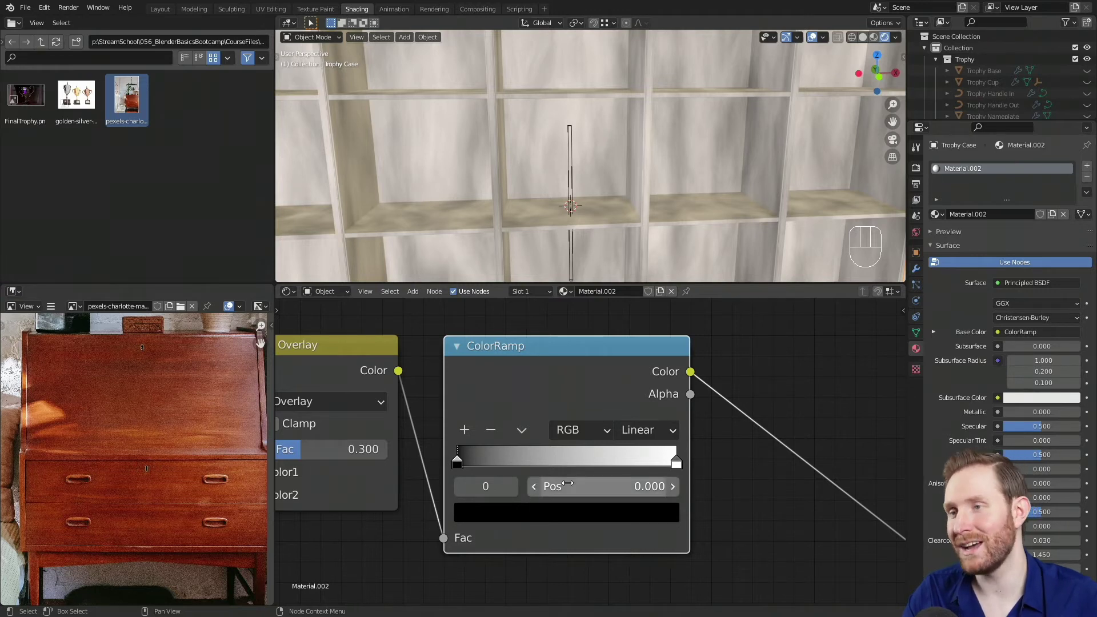
pyautogui.moveTo(458, 464); pyautogui.dragTo(544, 465)
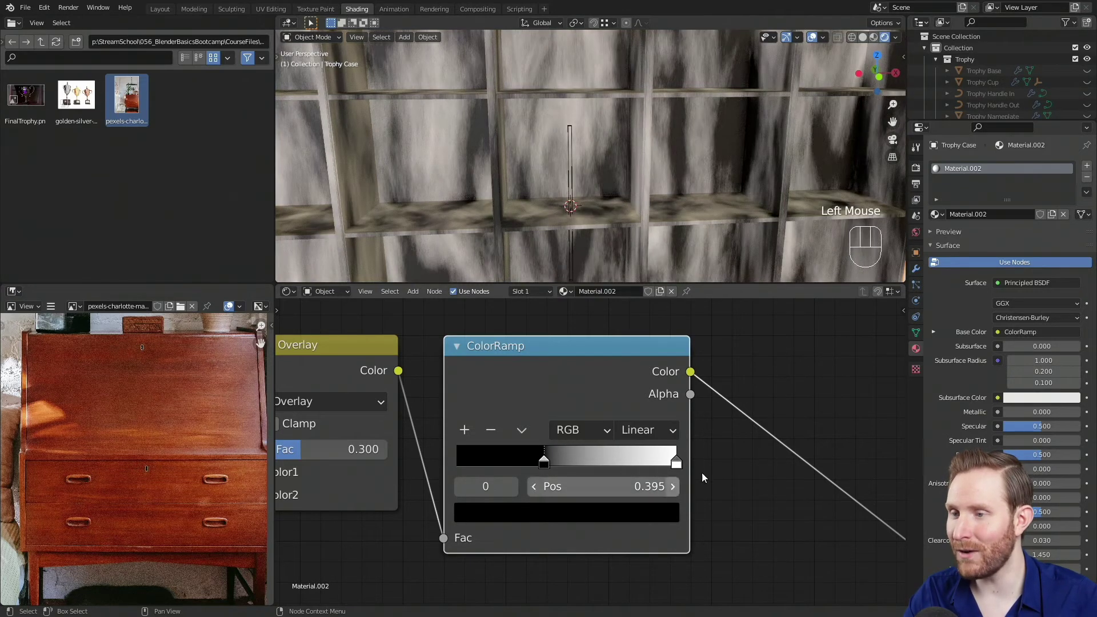
pyautogui.moveTo(678, 464); pyautogui.dragTo(608, 465)
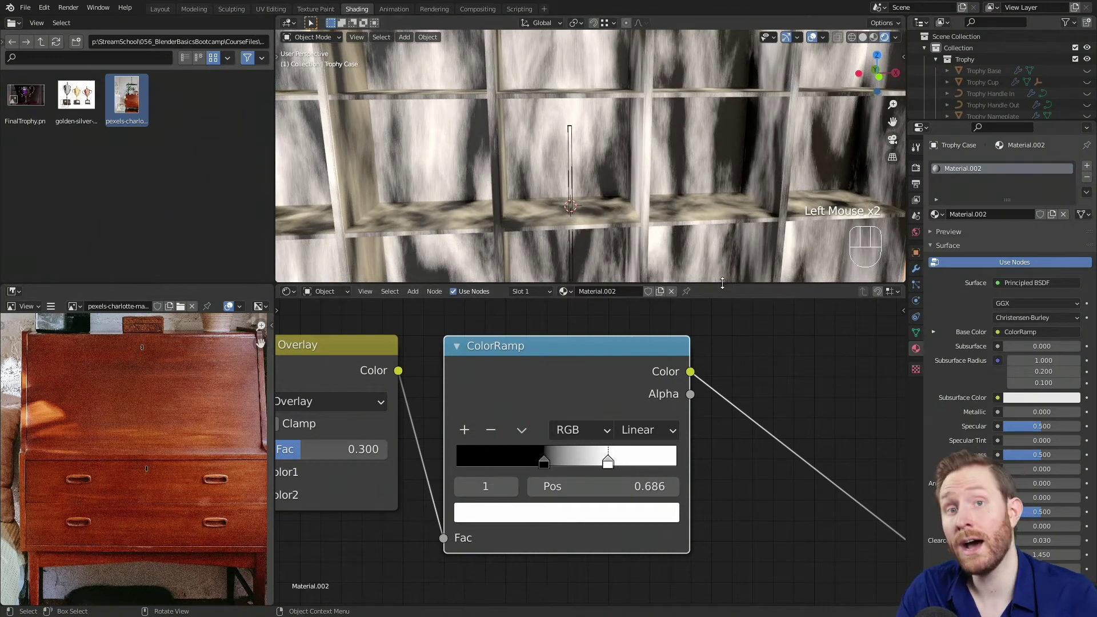
pyautogui.click(609, 464)
pyautogui.moveTo(608, 464); pyautogui.dragTo(677, 464)
pyautogui.moveTo(544, 464); pyautogui.dragTo(440, 484)
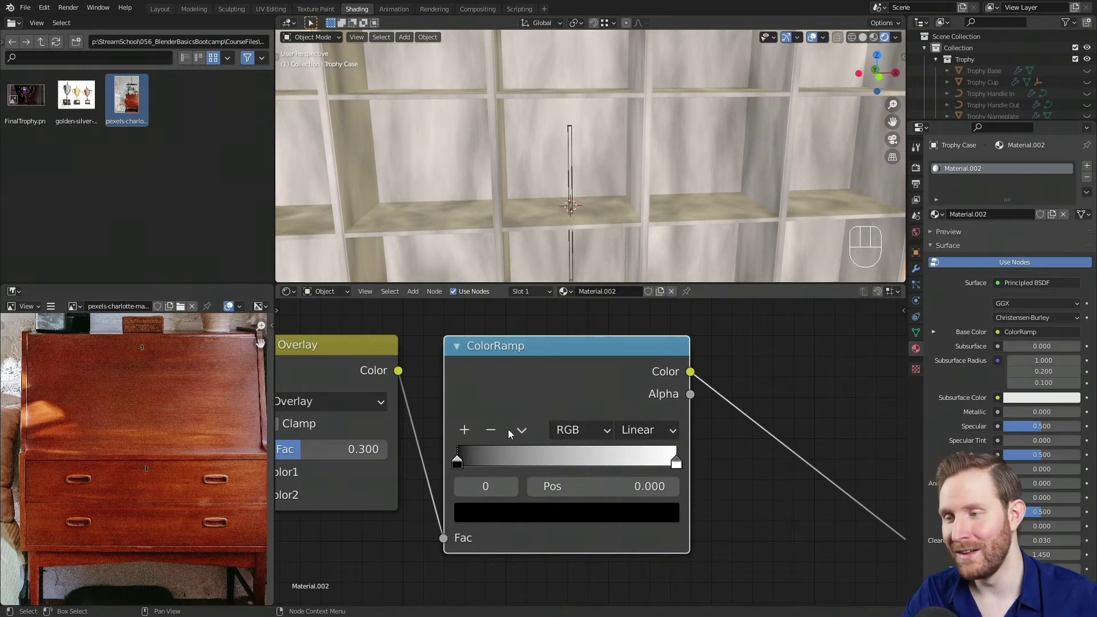
# - Sample a reddish brown from the cabinet photo's upper panel as the color of the ColorRamp's black stop
pyautogui.scroll(-2, 607, 107)
pyautogui.keyDown('shift'); pyautogui.moveTo(608, 108); pyautogui.dragTo(608, 162, button='middle'); pyautogui.keyUp('shift')
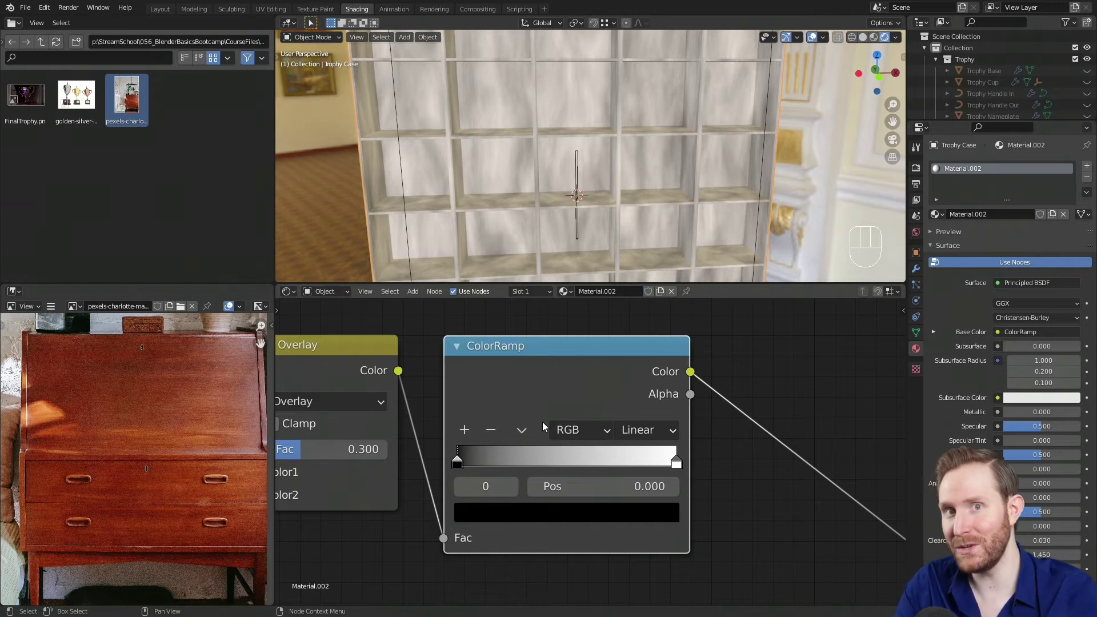
pyautogui.click(457, 464)
pyautogui.click(530, 512)
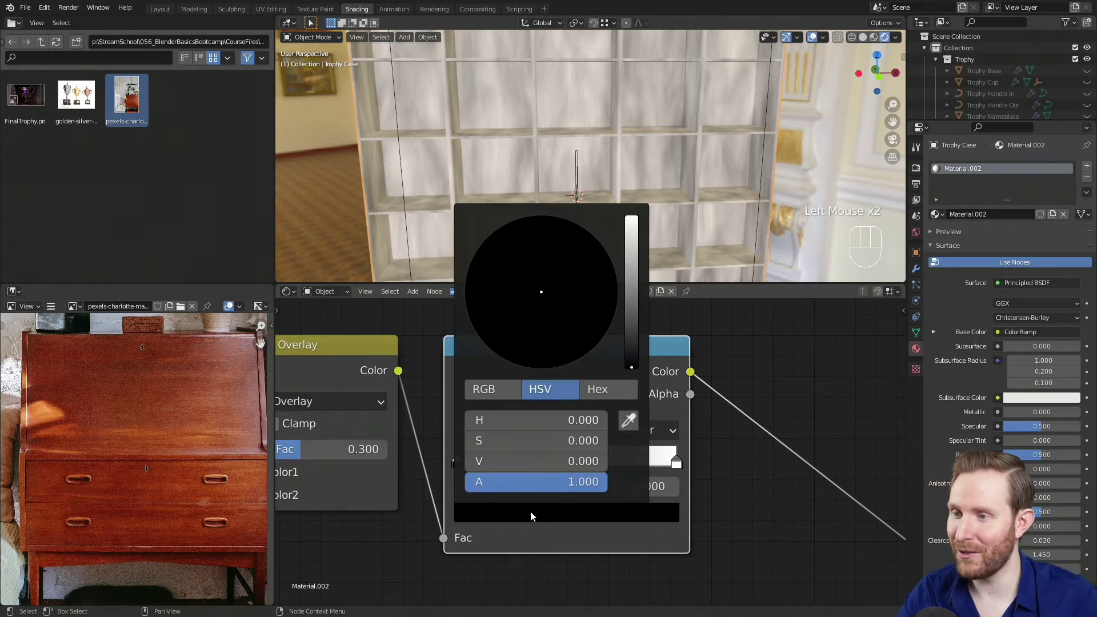
pyautogui.click(629, 421)
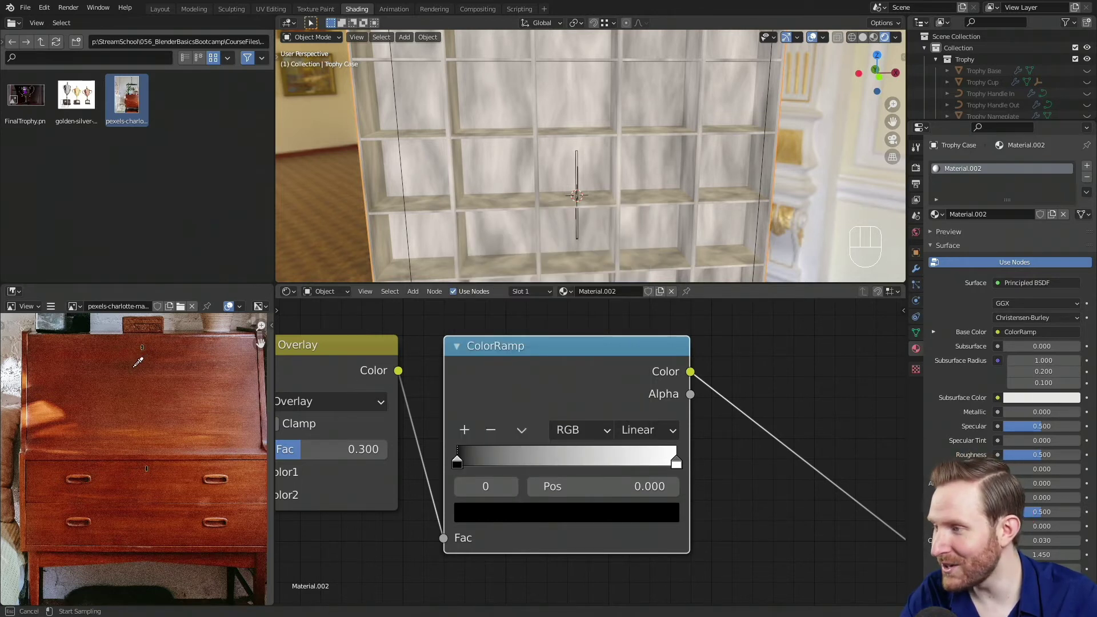
pyautogui.click(137, 362)
# - Resample the ColorRamp's first stop color from a dark wood pixel in a close-up of the cabinet photo
pyautogui.scroll(3, 154, 412)
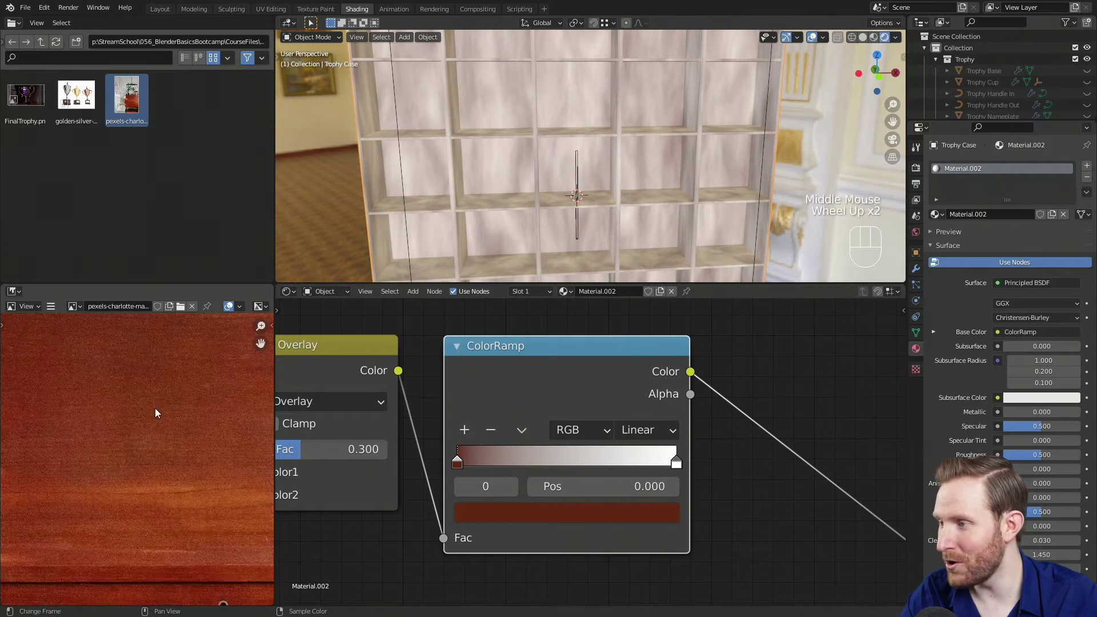
pyautogui.scroll(5, 143, 507)
pyautogui.scroll(-2, 147, 470)
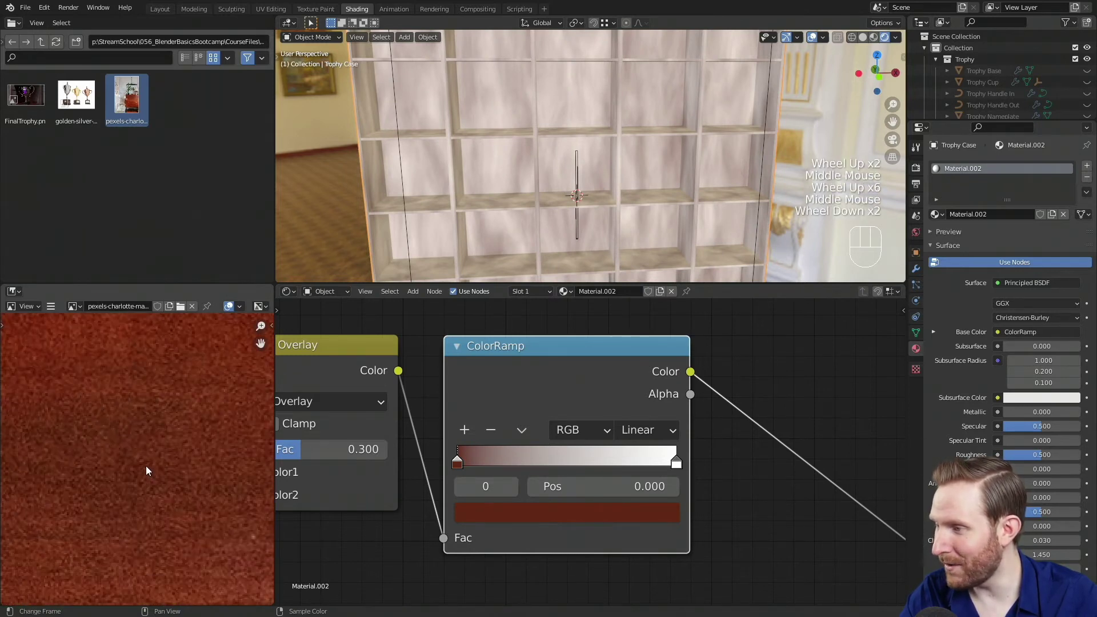
pyautogui.scroll(2, 148, 470)
pyautogui.moveTo(148, 470); pyautogui.dragTo(174, 453, button='middle')
pyautogui.scroll(1, 173, 453)
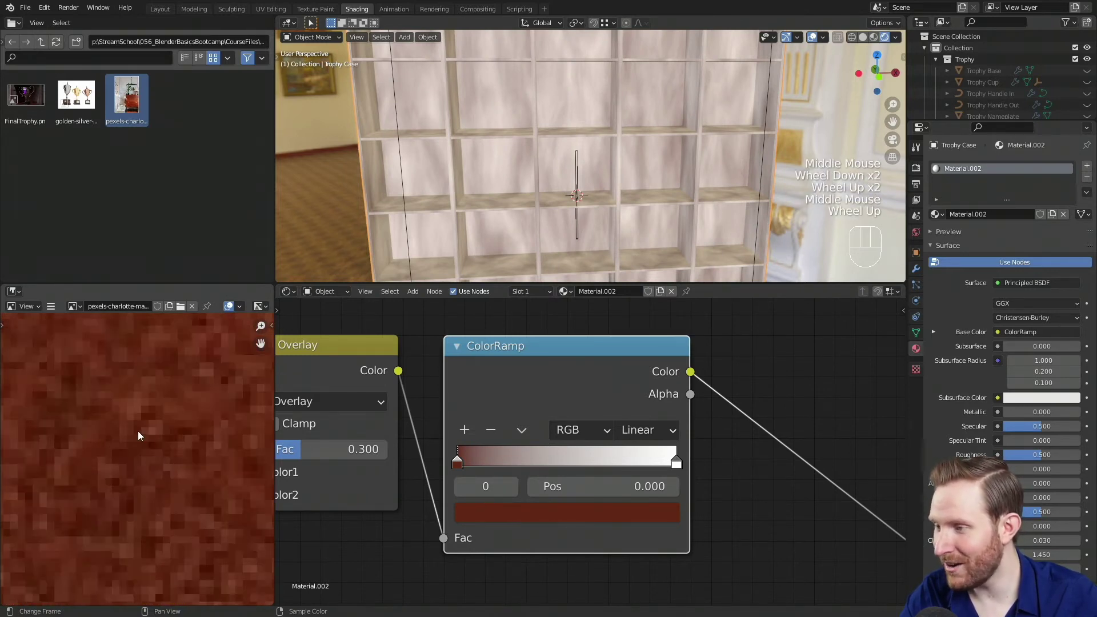
pyautogui.click(539, 516)
pyautogui.click(624, 427)
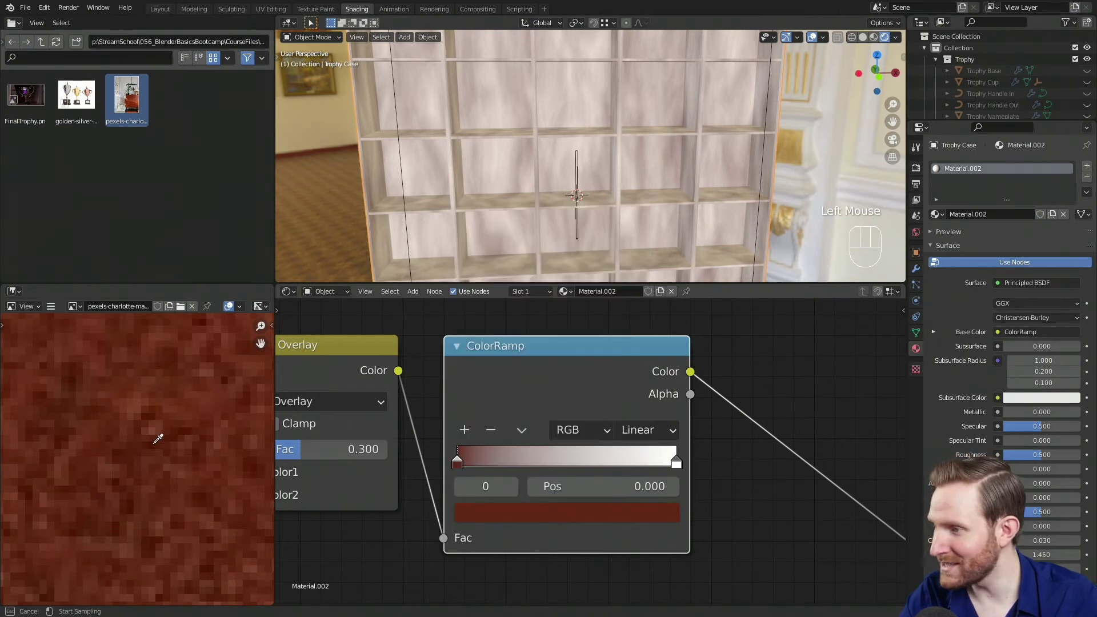
pyautogui.click(154, 444)
# - Set the ColorRamp's white end stop to an orange sampled from the bright streak above the cabinet's keyhole
pyautogui.scroll(-4, 95, 436)
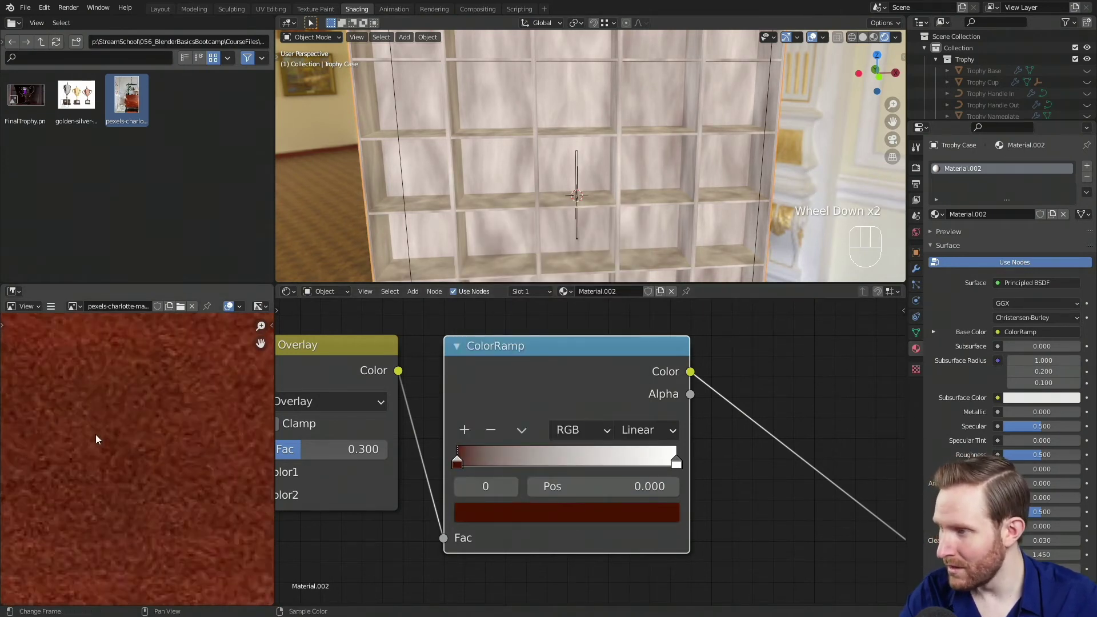
pyautogui.moveTo(117, 439); pyautogui.dragTo(17, 375, button='middle')
pyautogui.moveTo(144, 480); pyautogui.dragTo(100, 397, button='middle')
pyautogui.moveTo(88, 488); pyautogui.dragTo(202, 456, button='middle')
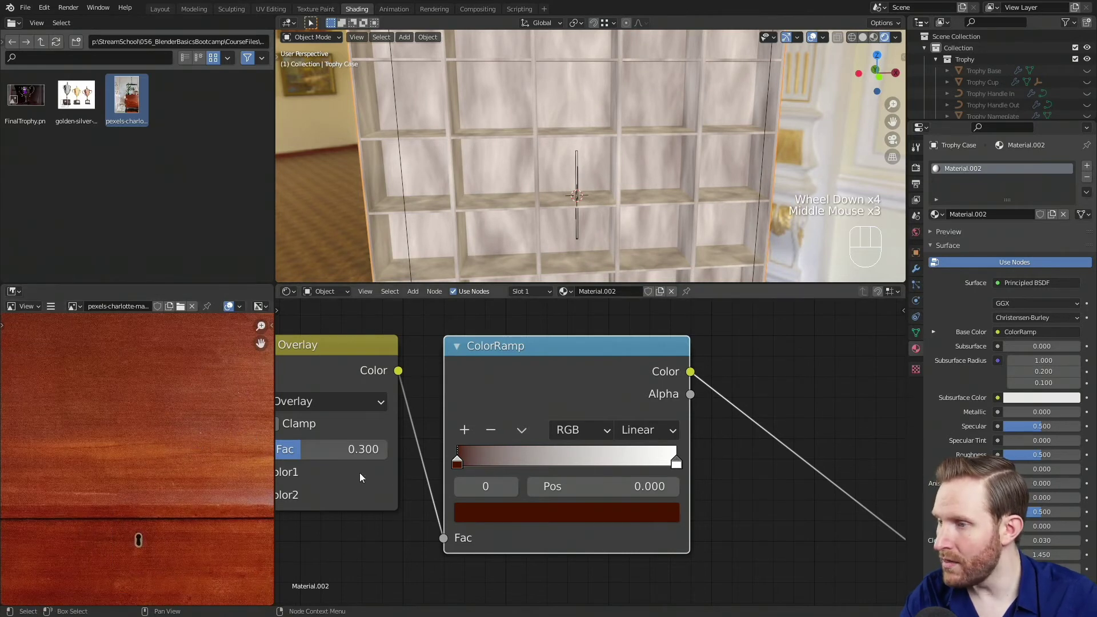
pyautogui.click(676, 464)
pyautogui.click(584, 514)
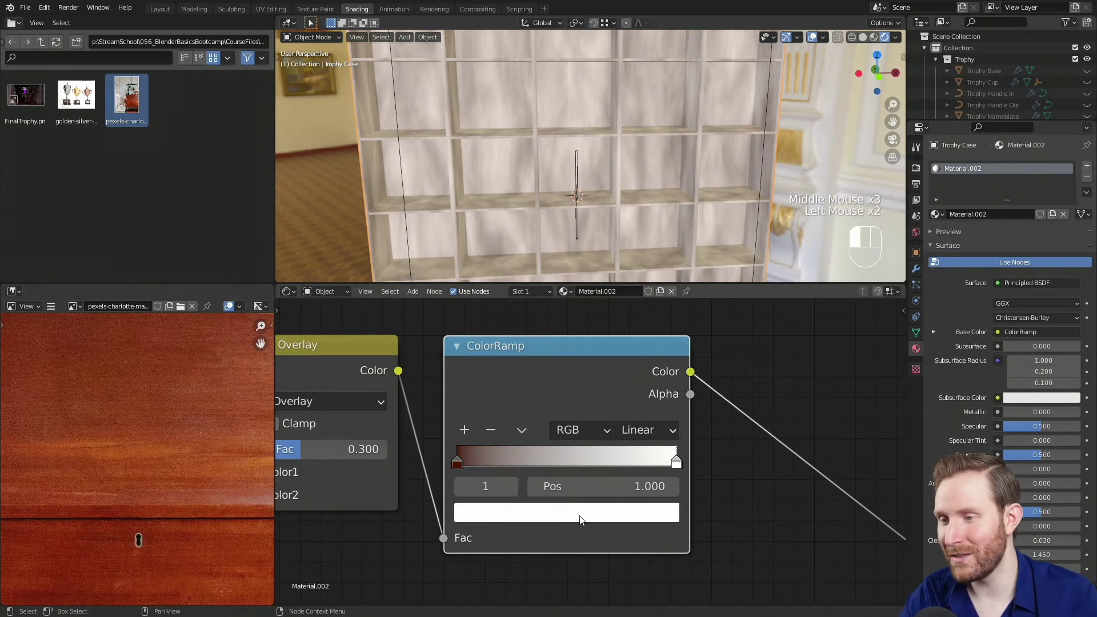
pyautogui.click(628, 421)
pyautogui.click(112, 444)
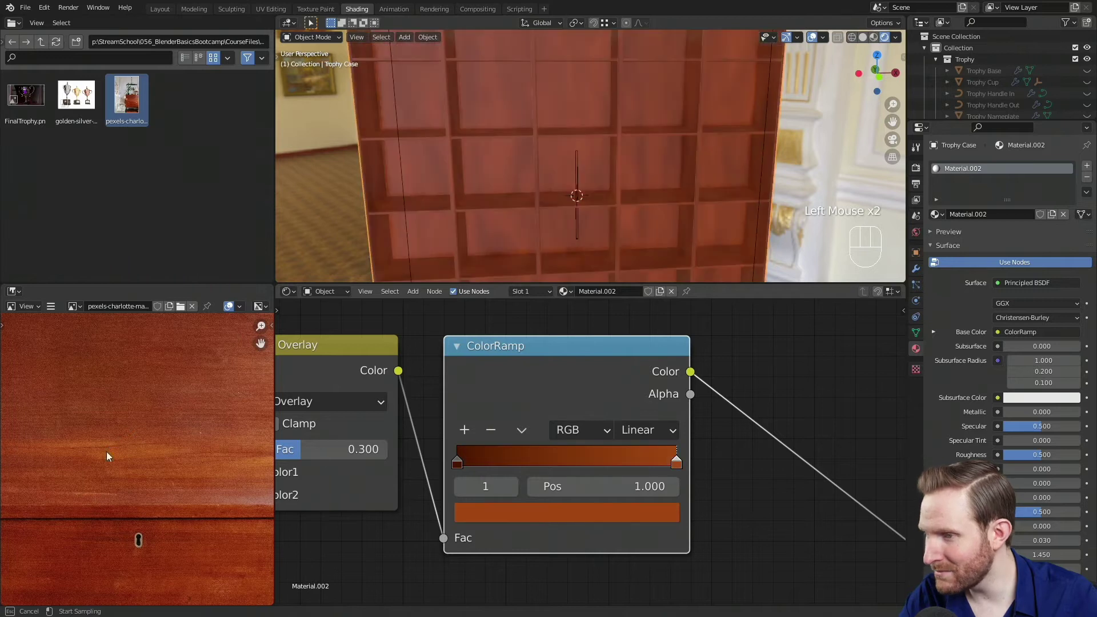
# - Examine the colored grain on the trophy case from several angles and compare it with the wooden cabinet photo
pyautogui.scroll(-3, 649, 228)
pyautogui.moveTo(649, 229); pyautogui.dragTo(599, 240, button='middle')
pyautogui.scroll(2, 577, 228)
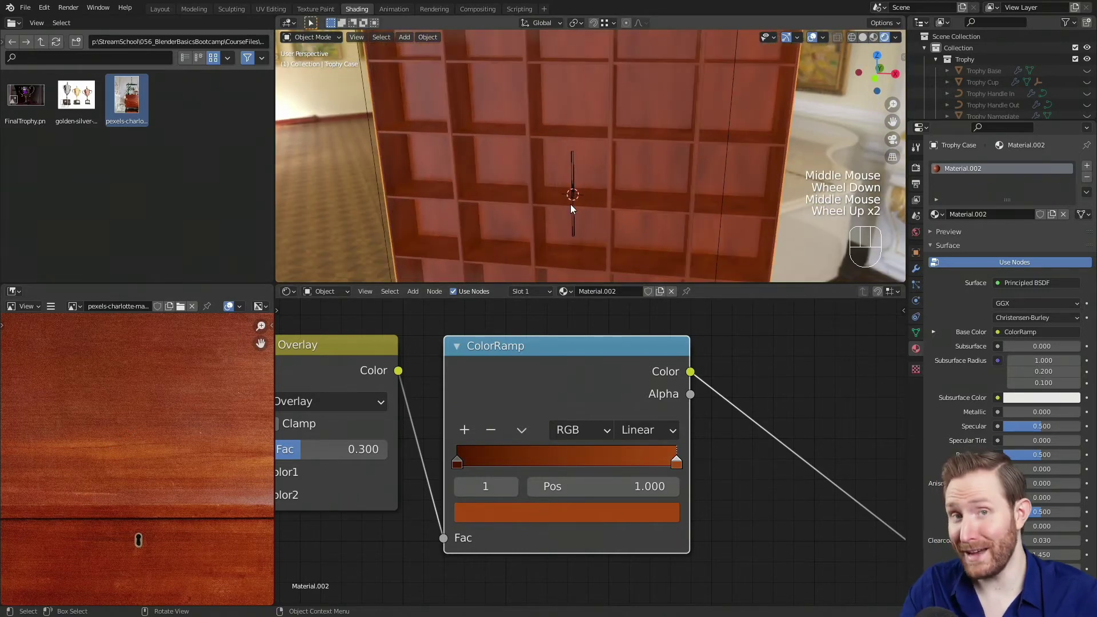
pyautogui.scroll(-2, 588, 168)
pyautogui.moveTo(587, 168); pyautogui.dragTo(608, 156, button='middle')
pyautogui.scroll(2, 608, 155)
pyautogui.scroll(-1, 608, 156)
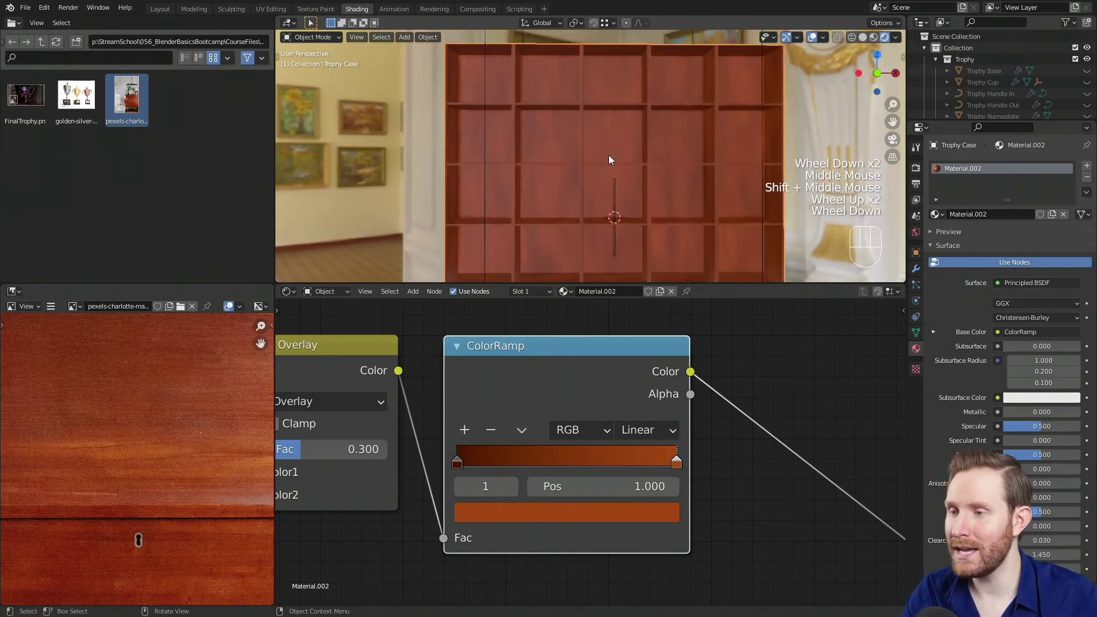
pyautogui.scroll(-3, 57, 429)
pyautogui.moveTo(109, 460); pyautogui.dragTo(142, 428, button='middle')
pyautogui.scroll(2, 144, 449)
pyautogui.scroll(-2, 685, 540)
# - Add a middle ColorRamp stop at position 0.341, colored with a red-brown sampled from the cabinet photo's upper panel
pyautogui.moveTo(693, 549); pyautogui.dragTo(598, 449, button='middle')
pyautogui.scroll(-2, 665, 556)
pyautogui.scroll(-2, 598, 449)
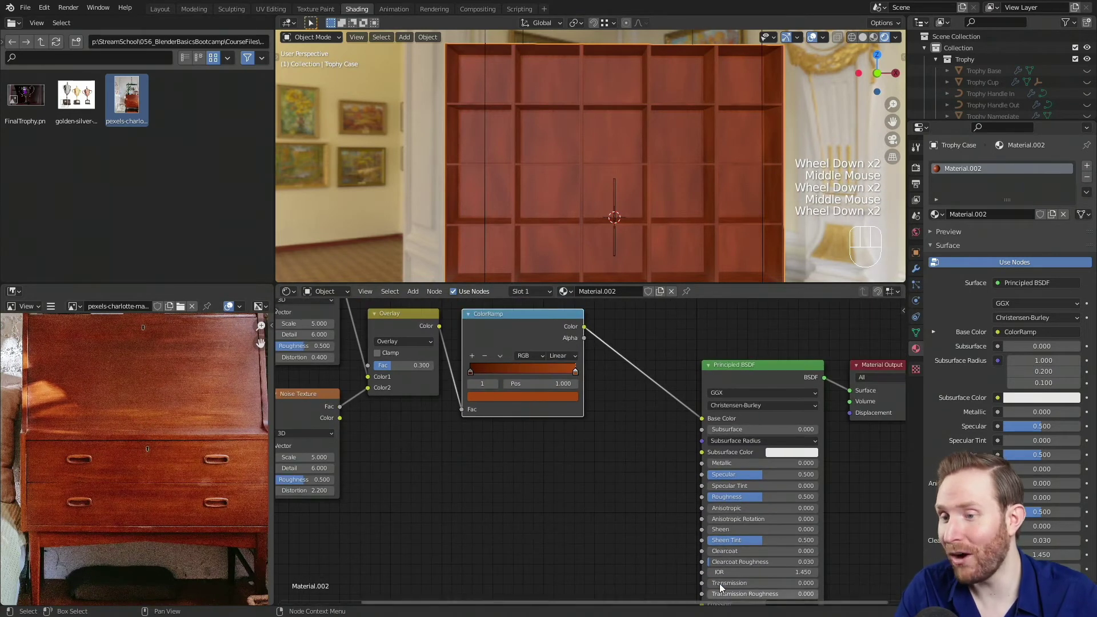
pyautogui.moveTo(530, 421); pyautogui.dragTo(591, 536, button='middle')
pyautogui.scroll(2, 591, 536)
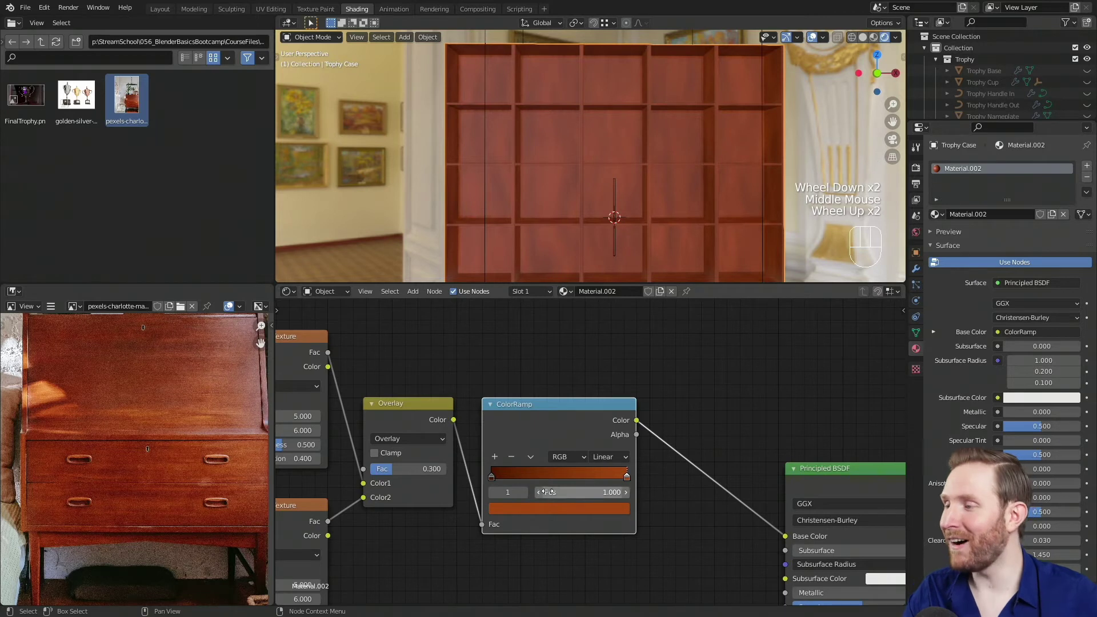
pyautogui.scroll(2, 574, 440)
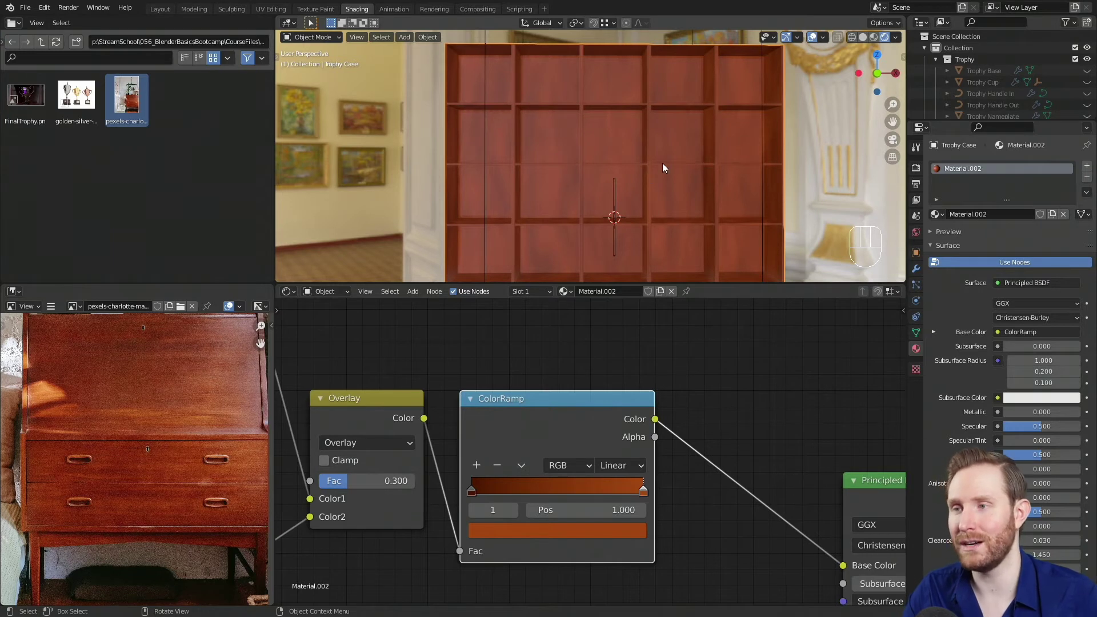
pyautogui.scroll(2, 489, 451)
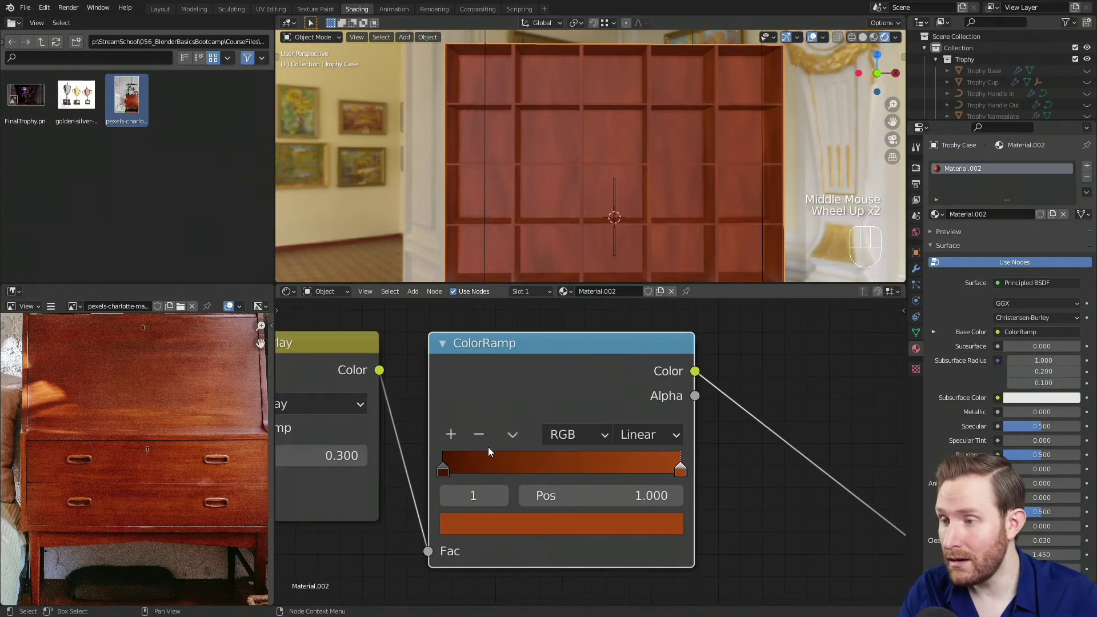
pyautogui.click(451, 439)
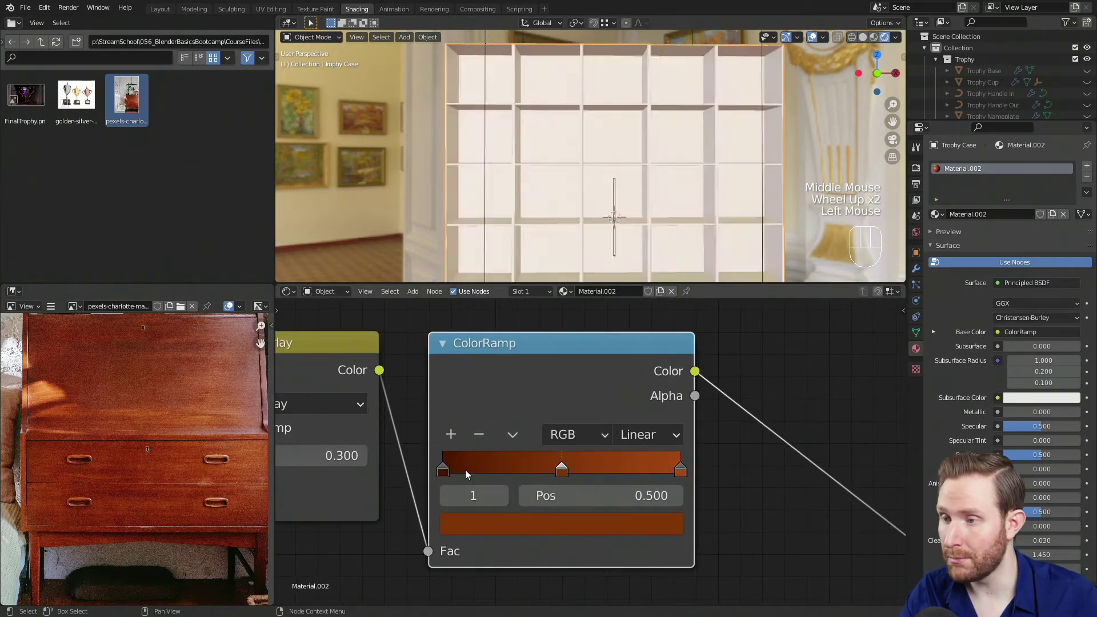
pyautogui.moveTo(563, 470); pyautogui.dragTo(531, 474)
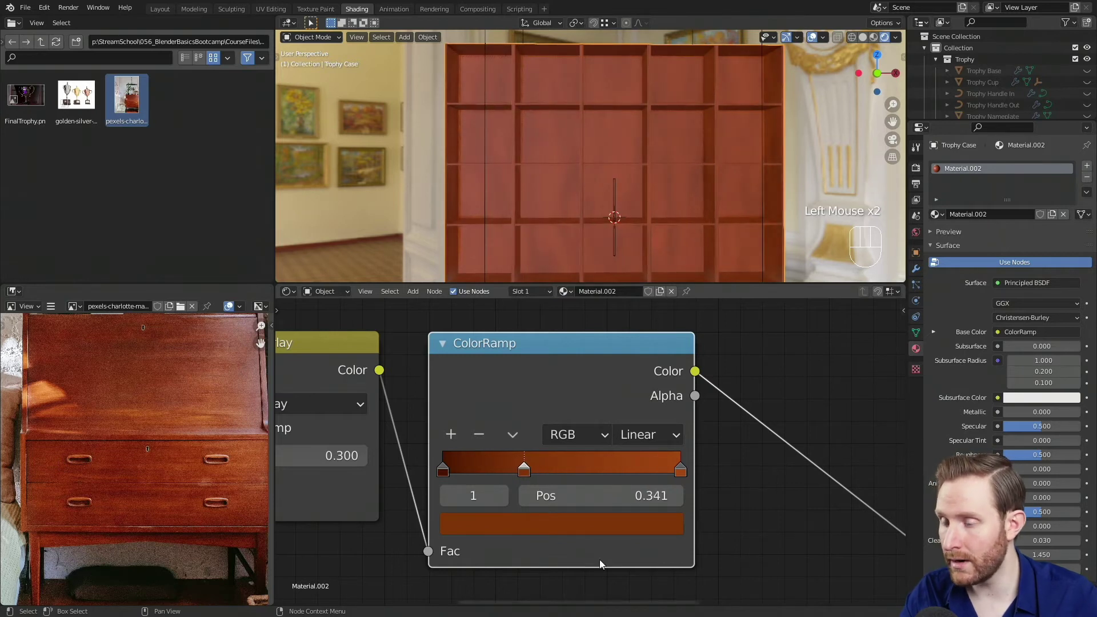
pyautogui.click(571, 522)
pyautogui.click(624, 423)
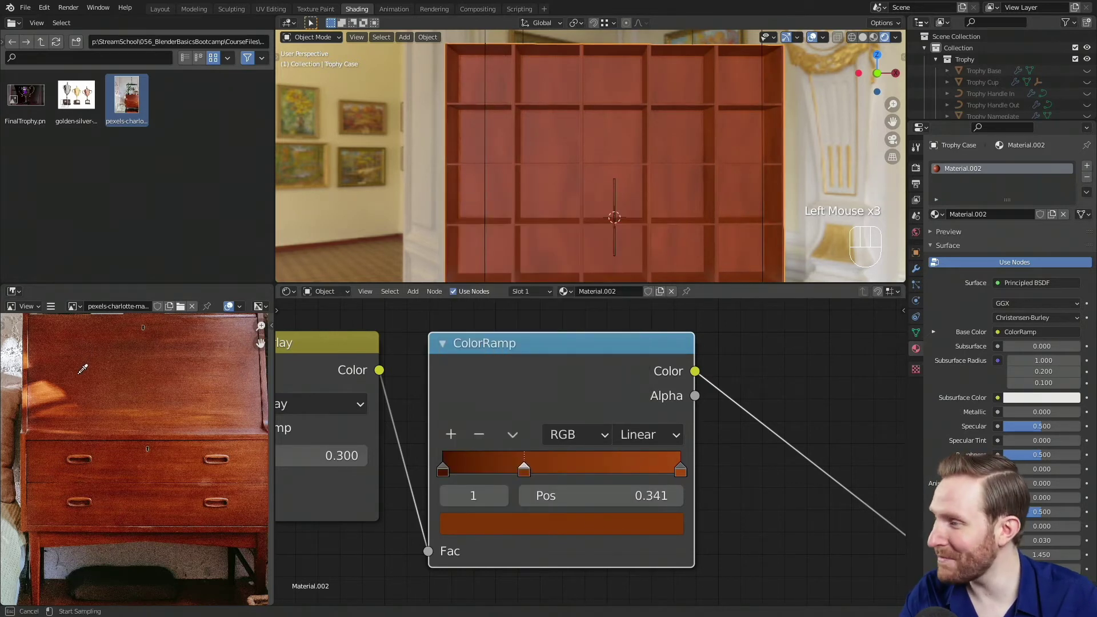
pyautogui.click(58, 365)
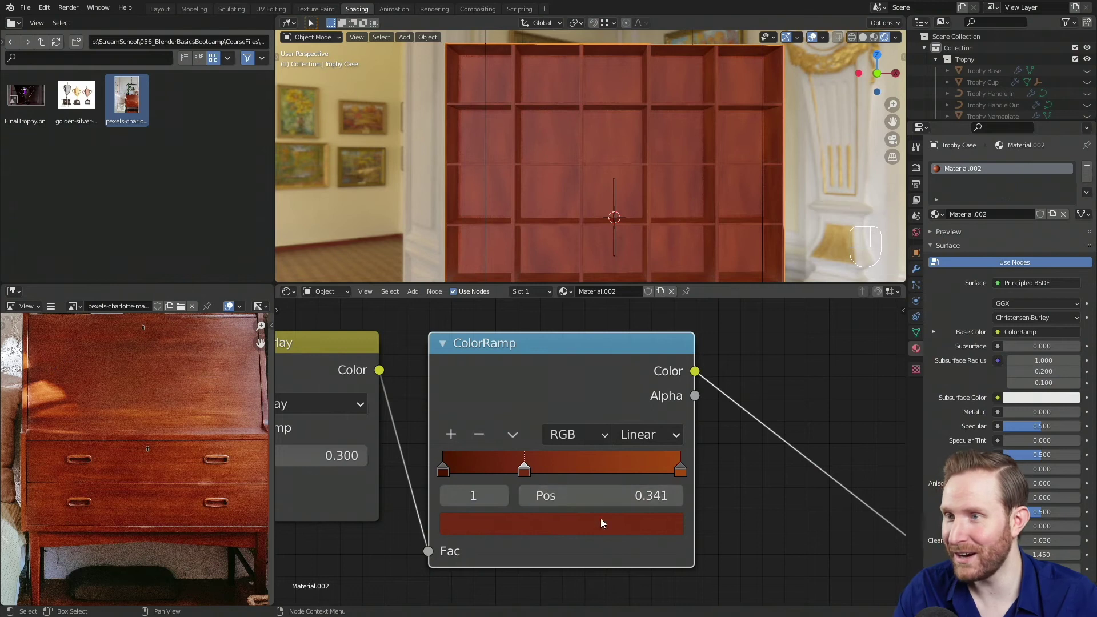
# - Add another ColorRamp stop at position 0.702, with its color sampled from the cabinet's drawer fronts
pyautogui.click(451, 438)
pyautogui.moveTo(524, 469); pyautogui.dragTo(609, 472)
pyautogui.click(608, 523)
pyautogui.click(628, 424)
pyautogui.click(169, 465)
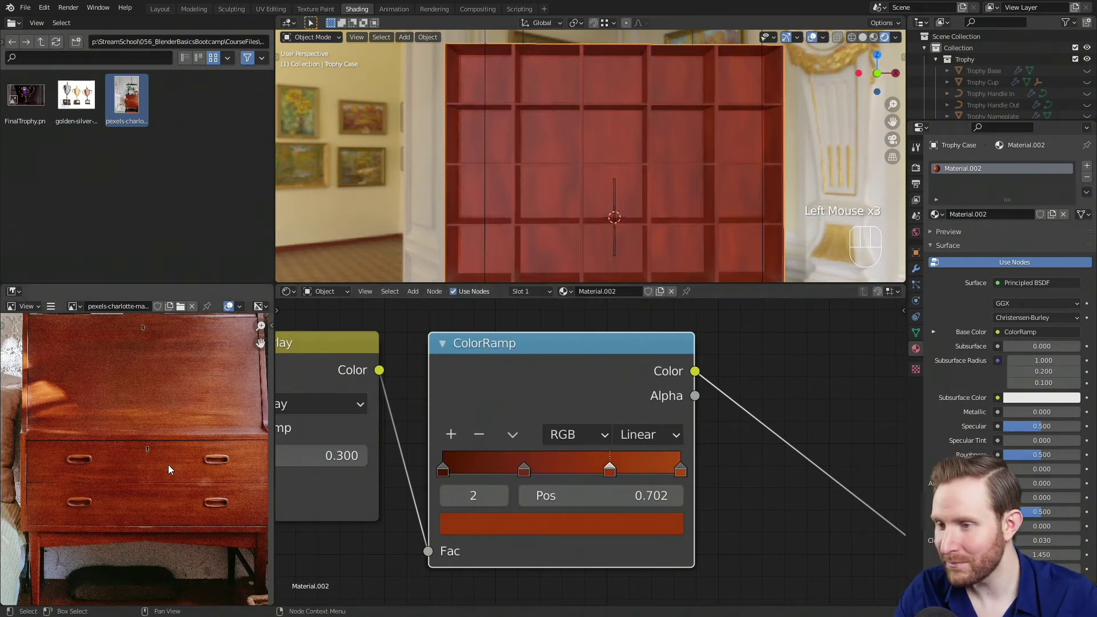
pyautogui.click(612, 524)
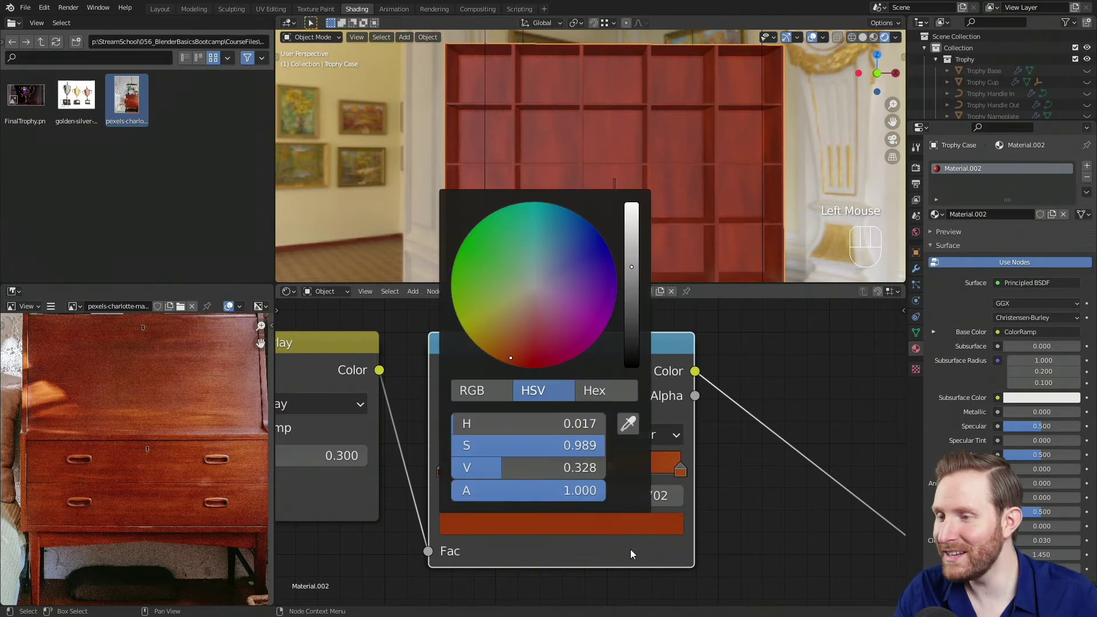
# - Add a ColorRamp stop at position 0.163, colored with a red sampled from the cabinet photo's upper drawer front
pyautogui.click(451, 435)
pyautogui.moveTo(564, 473); pyautogui.dragTo(479, 475)
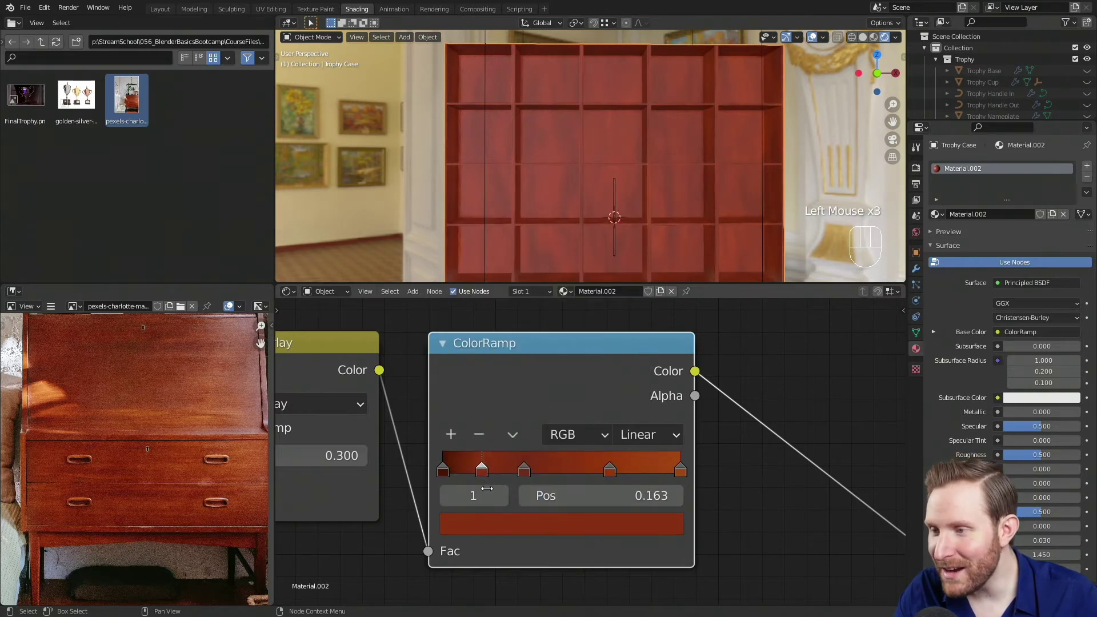
pyautogui.click(496, 523)
pyautogui.click(628, 424)
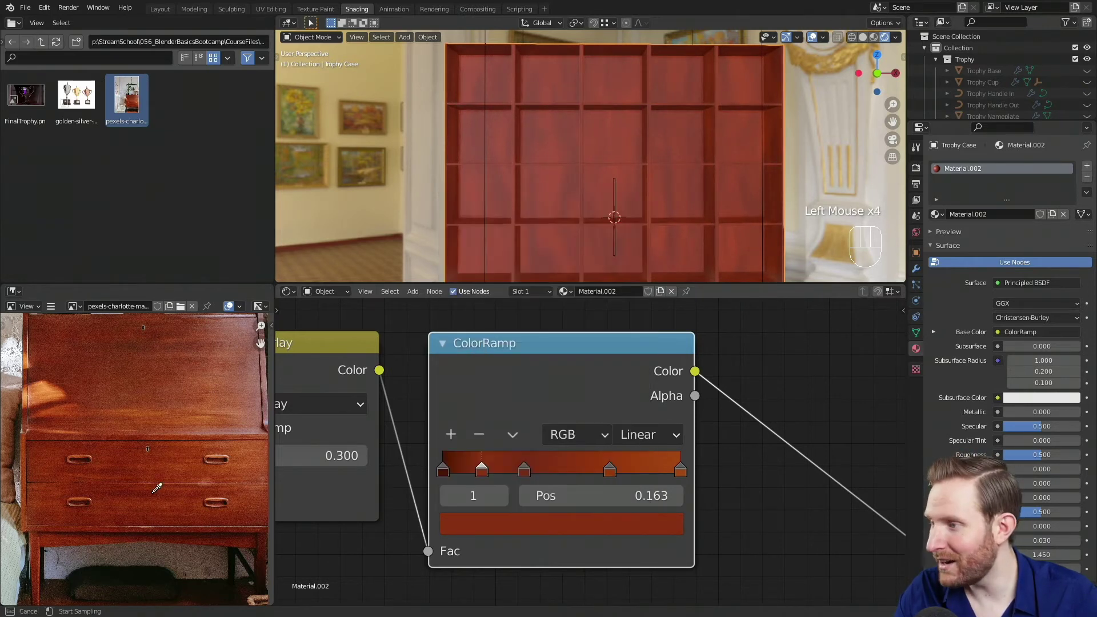
pyautogui.click(107, 466)
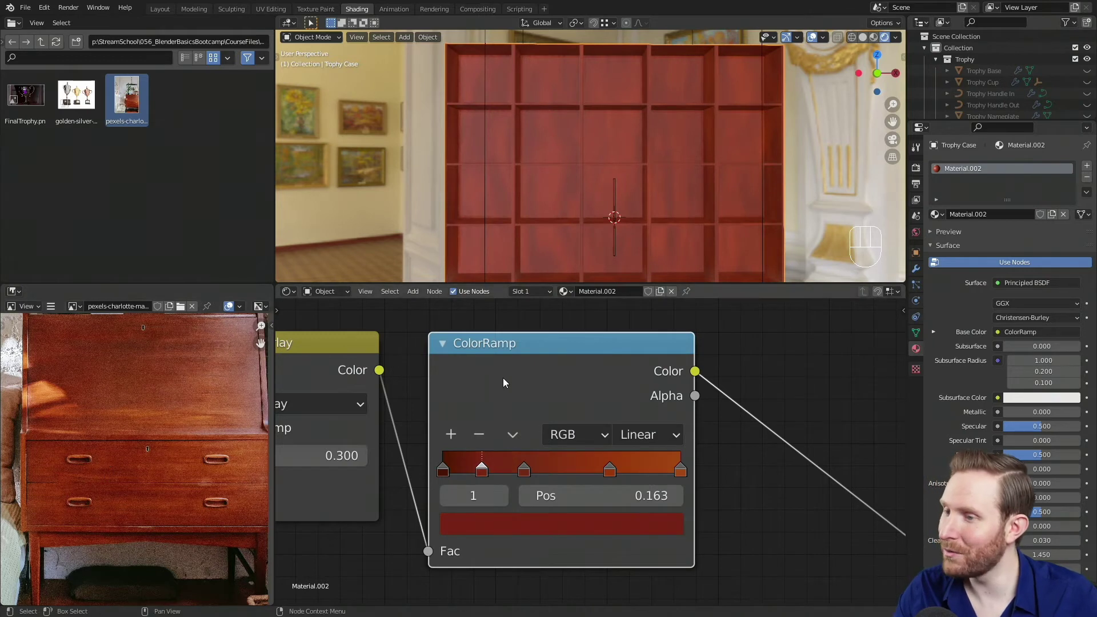
# - Darken the ColorRamp's first stop and shift its hue from brown toward a deep red
pyautogui.scroll(2, 552, 86)
pyautogui.moveTo(552, 86); pyautogui.dragTo(577, 149, button='middle')
pyautogui.scroll(2, 612, 182)
pyautogui.scroll(1, 558, 210)
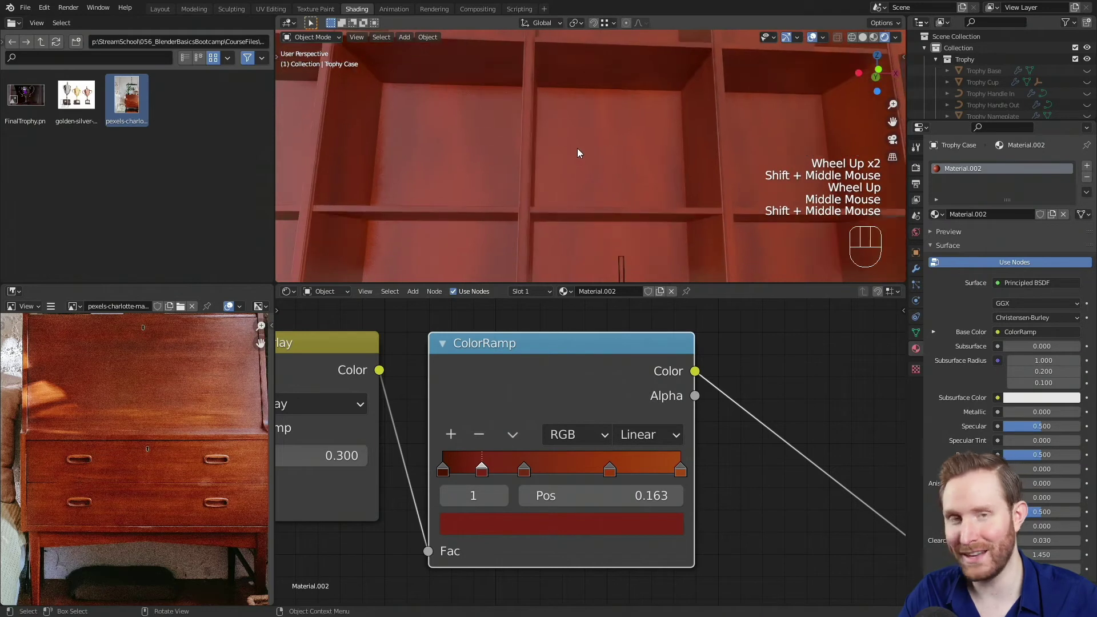
pyautogui.moveTo(593, 91); pyautogui.dragTo(580, 162, button='middle')
pyautogui.scroll(3, 608, 158)
pyautogui.scroll(-1, 608, 157)
pyautogui.click(443, 471)
pyautogui.click(465, 521)
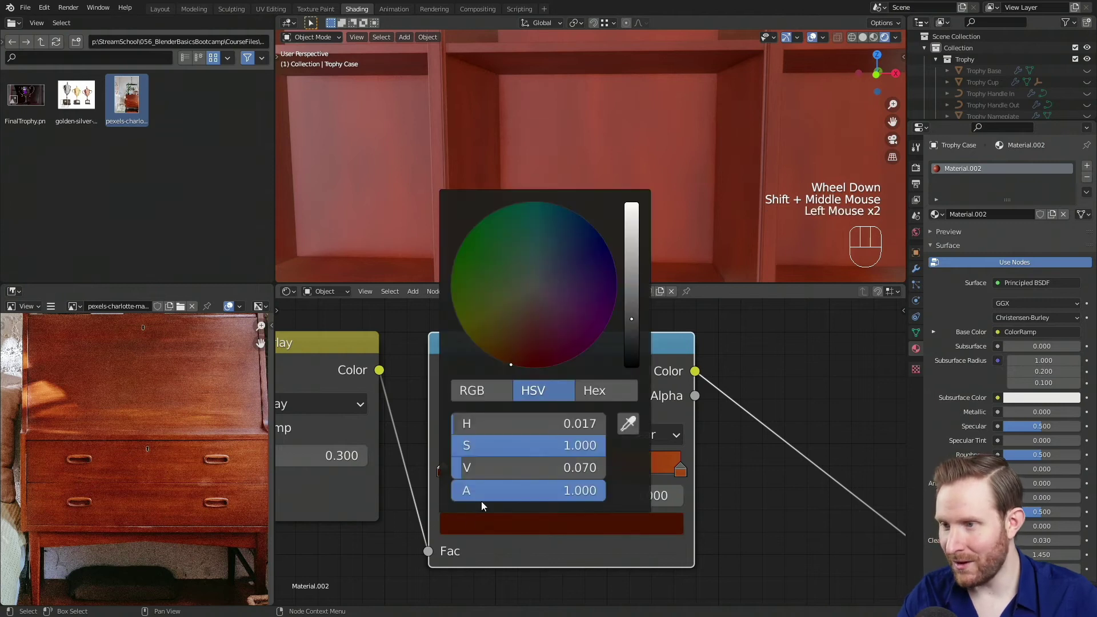
pyautogui.moveTo(632, 323); pyautogui.dragTo(631, 325)
pyautogui.moveTo(513, 364); pyautogui.dragTo(524, 364)
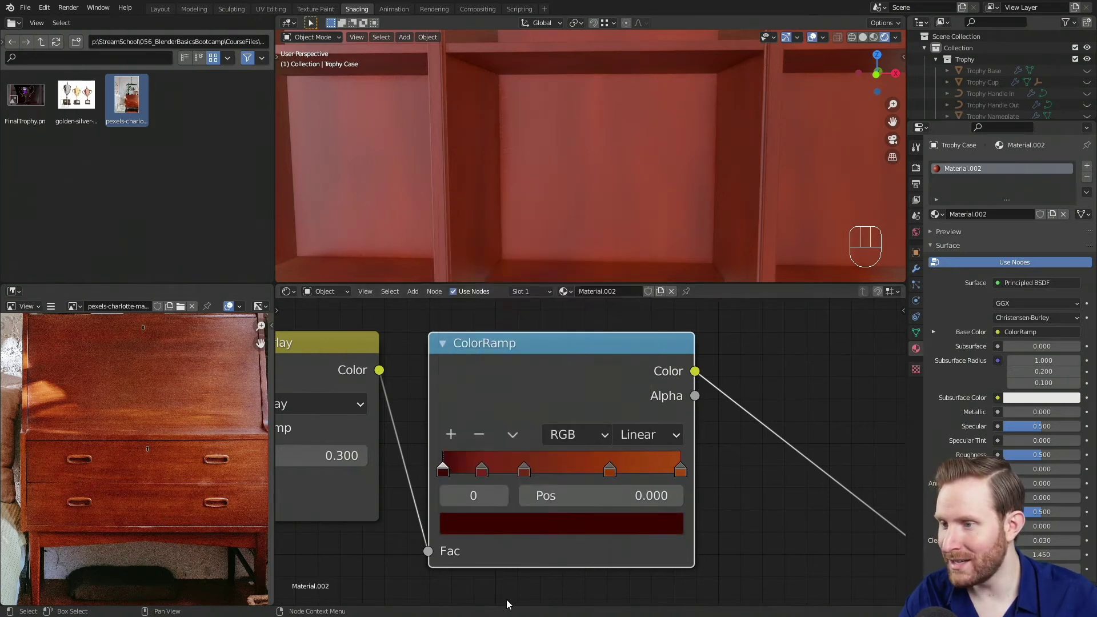
# - Darken the ColorRamp stop at position 0.163 to a near-black red with a brightness value of 0.014
pyautogui.click(477, 466)
pyautogui.click(490, 526)
pyautogui.moveTo(527, 350); pyautogui.dragTo(523, 360)
pyautogui.moveTo(631, 300); pyautogui.dragTo(631, 346)
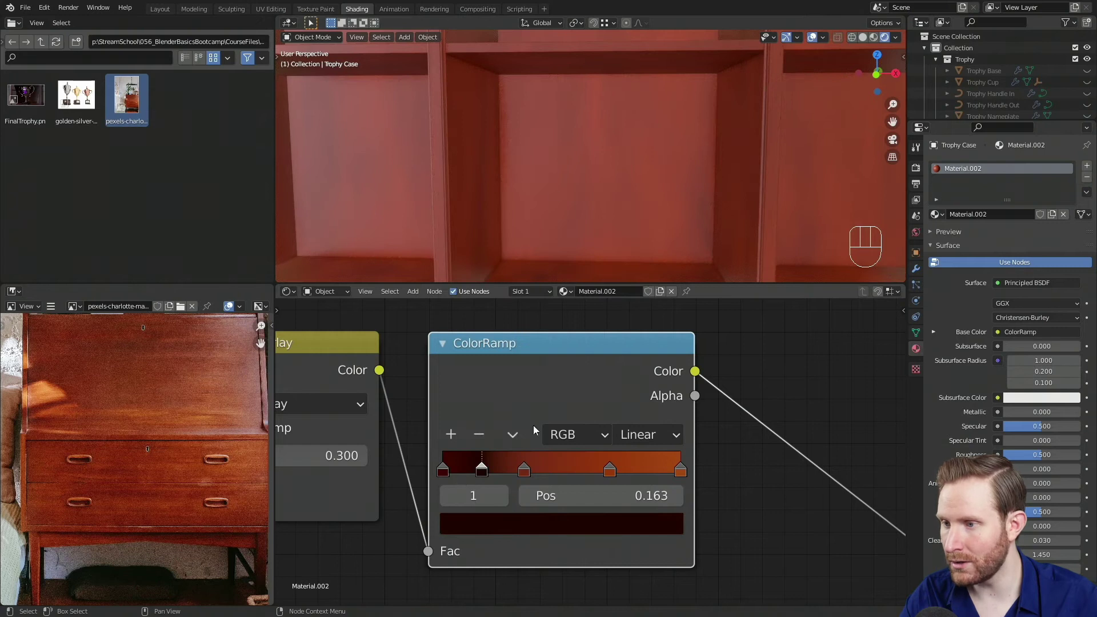
pyautogui.scroll(-2, 575, 147)
pyautogui.click(526, 473)
pyautogui.click(529, 527)
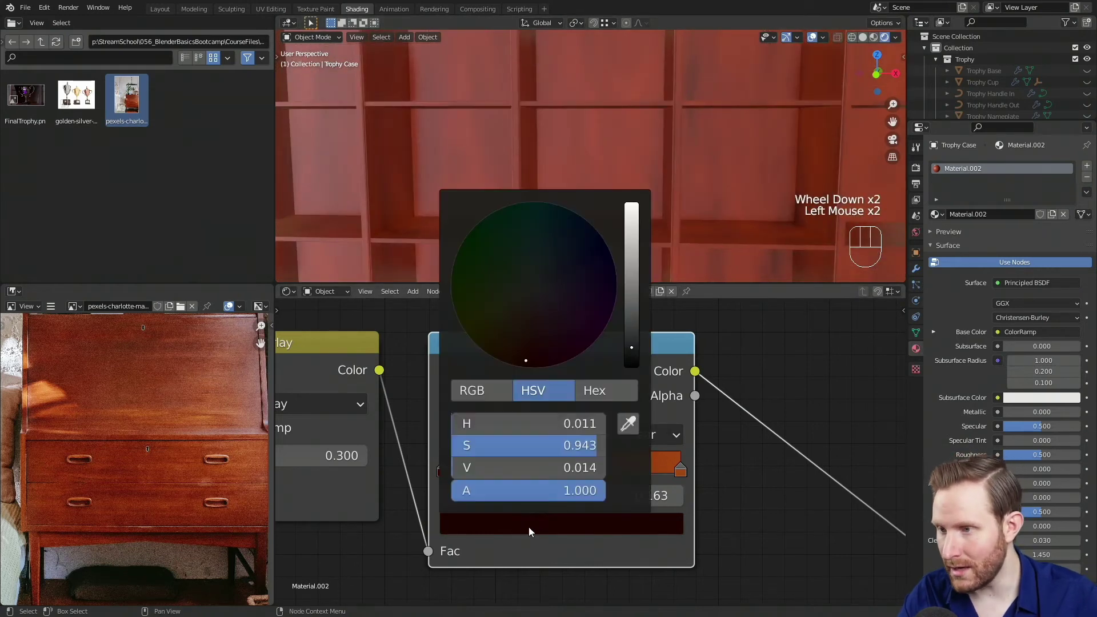
pyautogui.moveTo(526, 360); pyautogui.dragTo(522, 355)
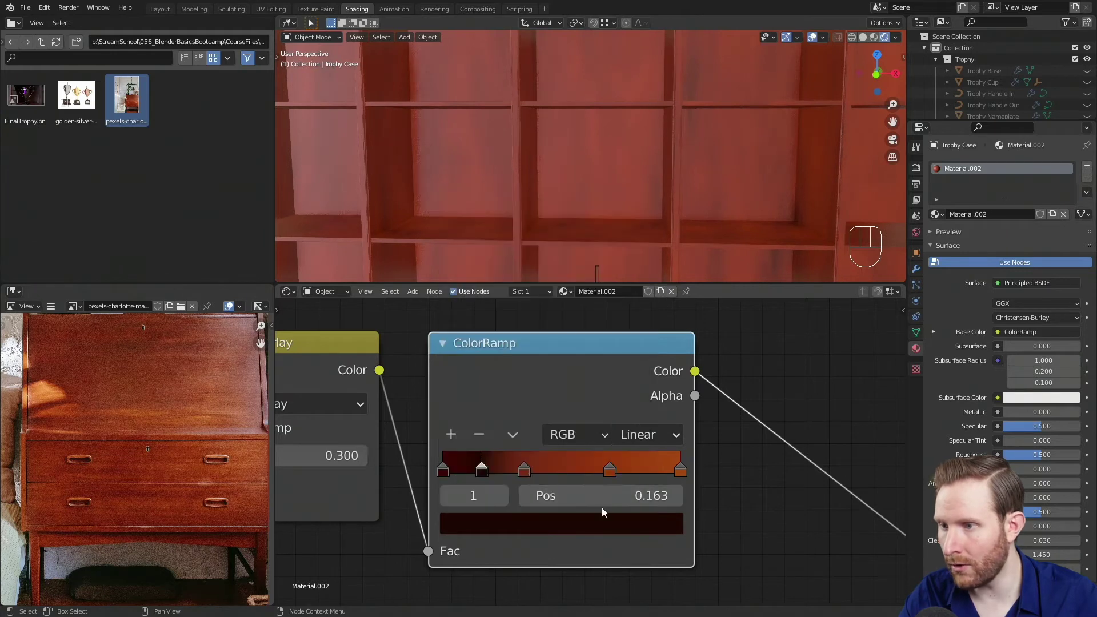
# - Darken the ColorRamp stop at position 0.341 to a deep red with a brightness value of about 0.1
pyautogui.click(524, 474)
pyautogui.click(525, 475)
pyautogui.click(545, 519)
pyautogui.moveTo(523, 348); pyautogui.dragTo(524, 353)
pyautogui.moveTo(632, 290); pyautogui.dragTo(632, 309)
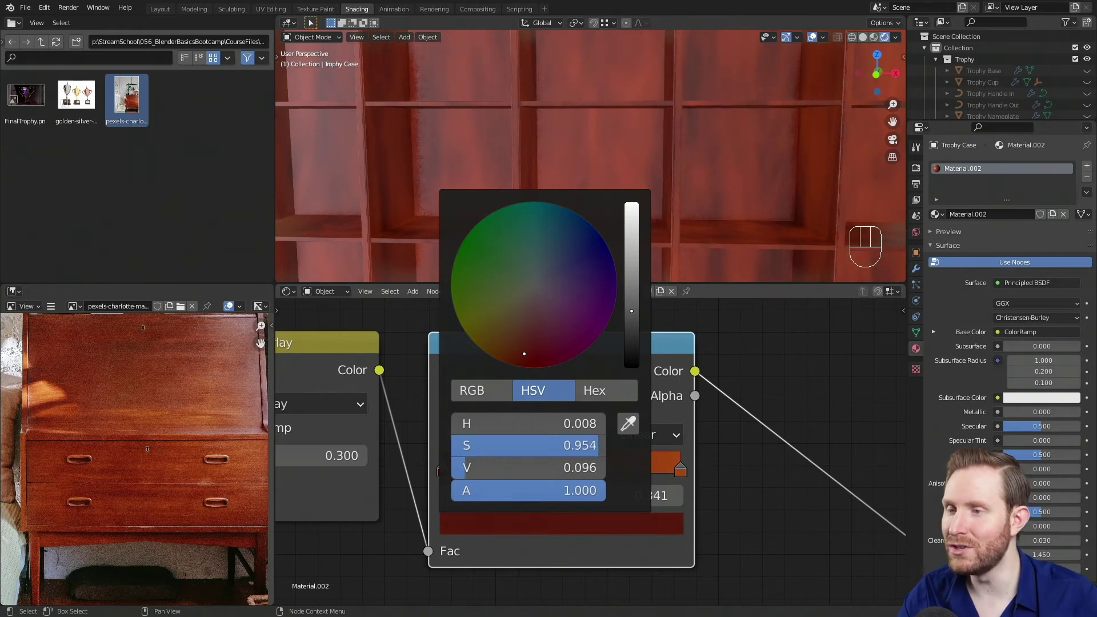
pyautogui.moveTo(631, 315)
pyautogui.mouseDown()
pyautogui.moveTo(631, 299)
pyautogui.moveTo(631, 309)
pyautogui.mouseUp()
# - Reposition the three middle ColorRamp stops to 0.253, 0.486 and 0.698
pyautogui.moveTo(612, 472); pyautogui.dragTo(604, 473)
pyautogui.moveTo(526, 473); pyautogui.dragTo(610, 473)
pyautogui.moveTo(481, 471); pyautogui.dragTo(522, 473)
pyautogui.click(579, 469)
# - Recolor the ColorRamp stop at position 0.698 from orange-brown to a dark red
pyautogui.click(626, 469)
pyautogui.click(632, 521)
pyautogui.moveTo(525, 356); pyautogui.dragTo(539, 356)
pyautogui.moveTo(649, 270); pyautogui.dragTo(652, 296)
pyautogui.scroll(-2, 680, 160)
pyautogui.moveTo(678, 159); pyautogui.dragTo(668, 181, button='middle')
pyautogui.scroll(2, 667, 182)
# - Recolor the ColorRamp's last stop to a red with hue 0.009 and saturation 0.961, and lower its brightness
pyautogui.click(698, 470)
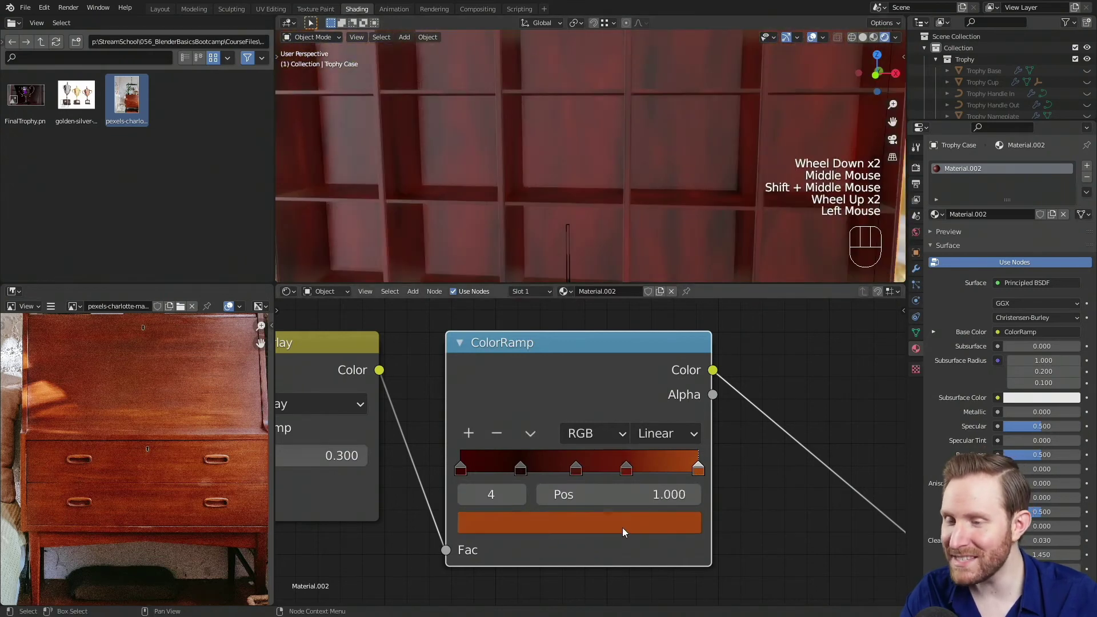
pyautogui.click(622, 523)
pyautogui.click(542, 350)
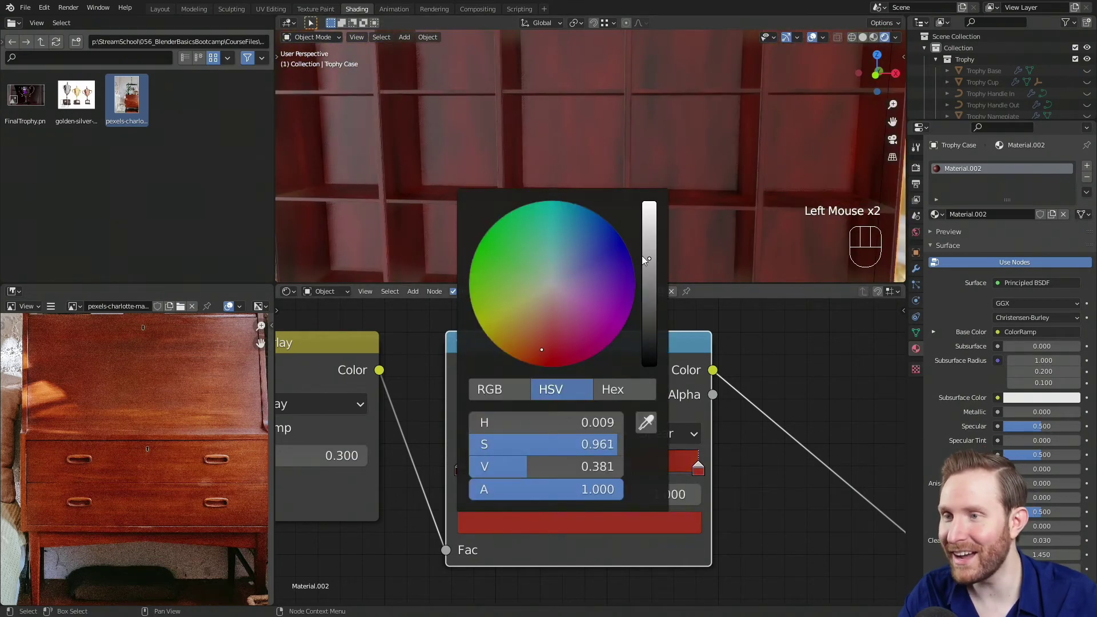
pyautogui.moveTo(649, 258); pyautogui.dragTo(652, 275)
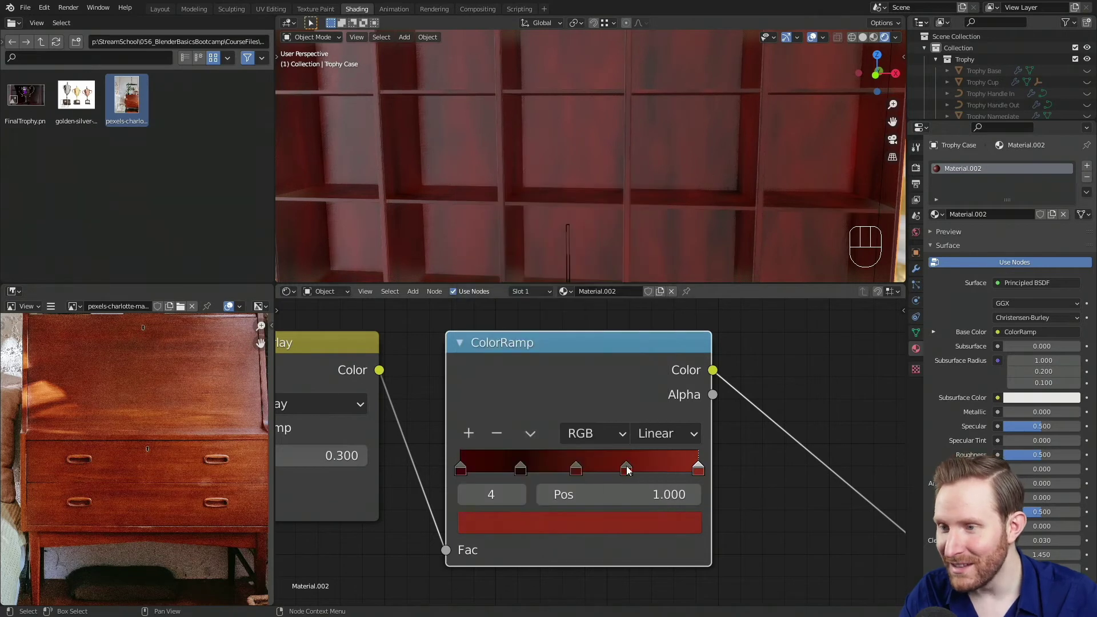
# - Set the brightness value of the ColorRamp stop at 0.698 to 0.133 and of the stop at 0.486 to 0.070
pyautogui.click(627, 469)
pyautogui.click(627, 518)
pyautogui.moveTo(652, 297); pyautogui.dragTo(651, 300)
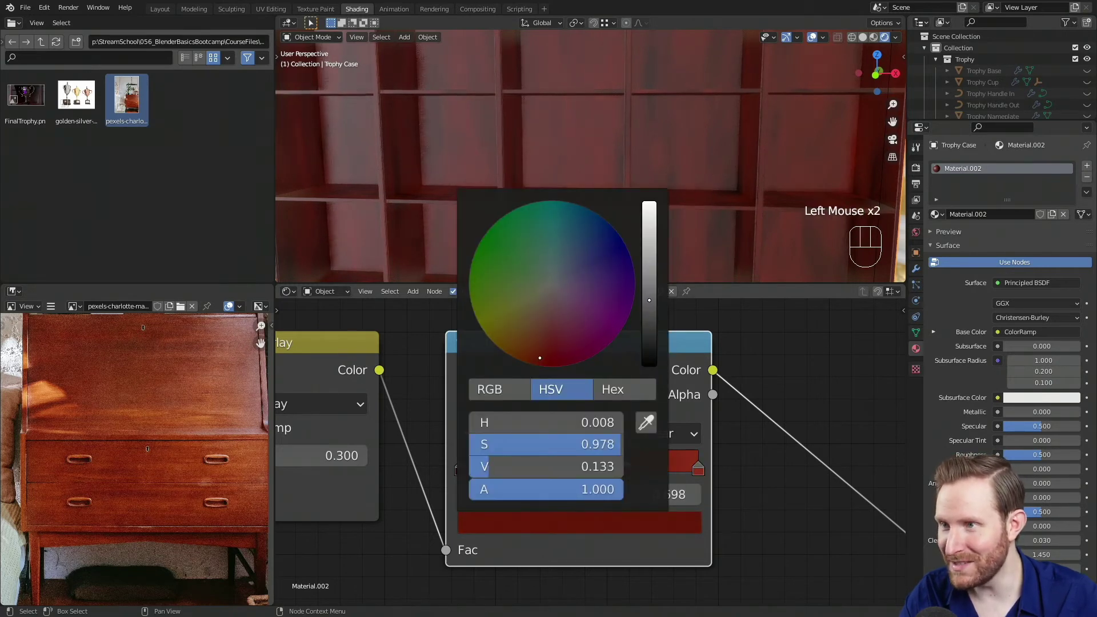
pyautogui.click(578, 469)
pyautogui.click(622, 521)
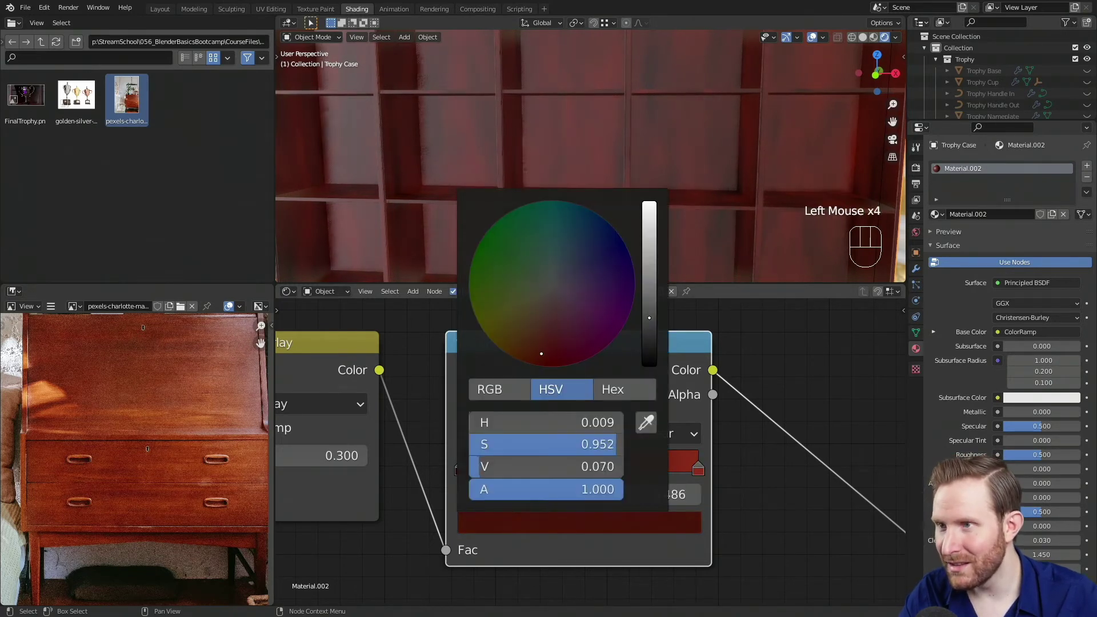
# - Brighten the near-black ColorRamp stop at position 0.253 to a value of 0.025
pyautogui.scroll(-2, 663, 98)
pyautogui.keyDown('shift'); pyautogui.moveTo(664, 98); pyautogui.dragTo(618, 109, button='middle'); pyautogui.keyUp('shift')
pyautogui.moveTo(618, 109)
pyautogui.mouseDown(button='middle')
pyautogui.moveTo(604, 148)
pyautogui.moveTo(620, 128)
pyautogui.mouseUp(button='middle')
pyautogui.keyDown('shift'); pyautogui.moveTo(620, 128); pyautogui.dragTo(633, 180, button='middle'); pyautogui.keyUp('shift')
pyautogui.scroll(2, 633, 179)
pyautogui.click(518, 473)
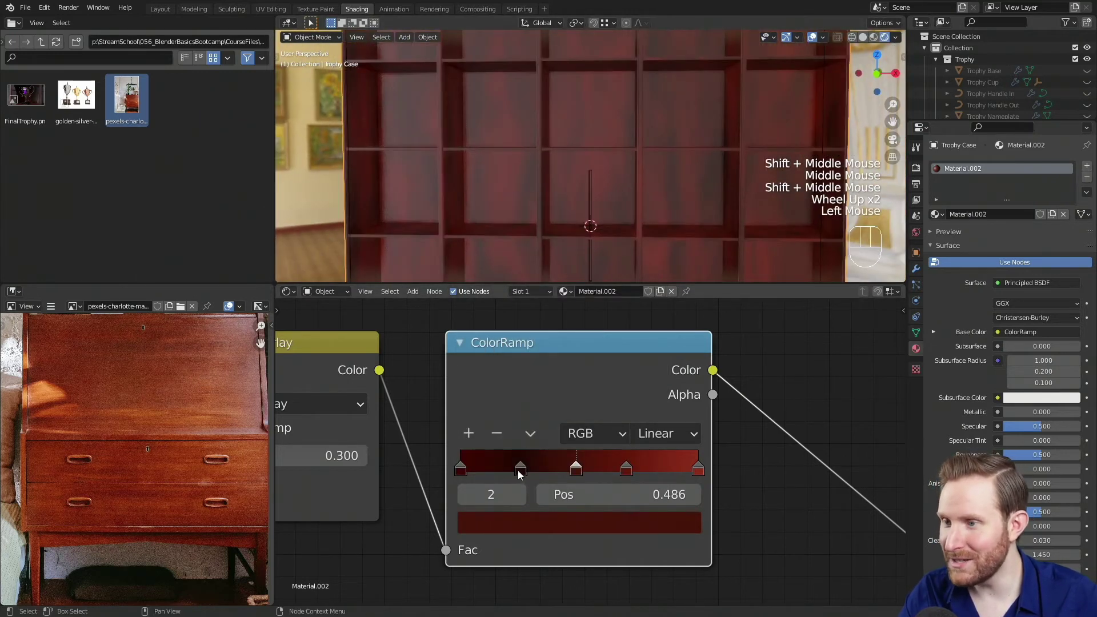
pyautogui.click(519, 472)
pyautogui.click(538, 522)
pyautogui.moveTo(649, 346)
pyautogui.mouseDown()
pyautogui.moveTo(650, 285)
pyautogui.moveTo(650, 338)
pyautogui.mouseUp()
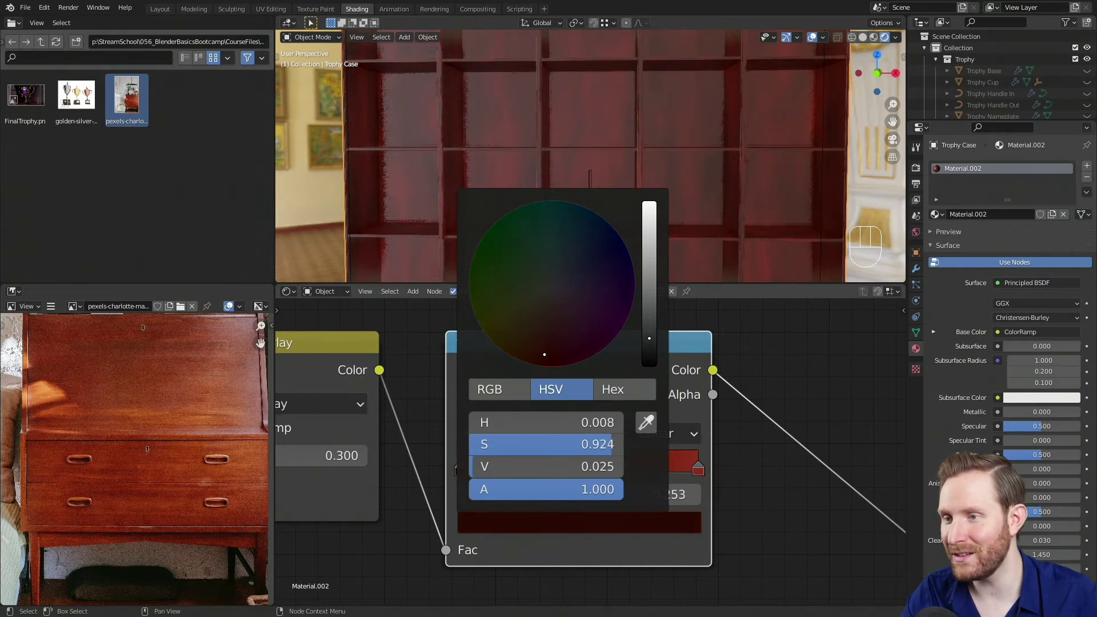
# - Brighten the deep red of the ColorRamp's first stop slightly
pyautogui.click(460, 471)
pyautogui.click(494, 529)
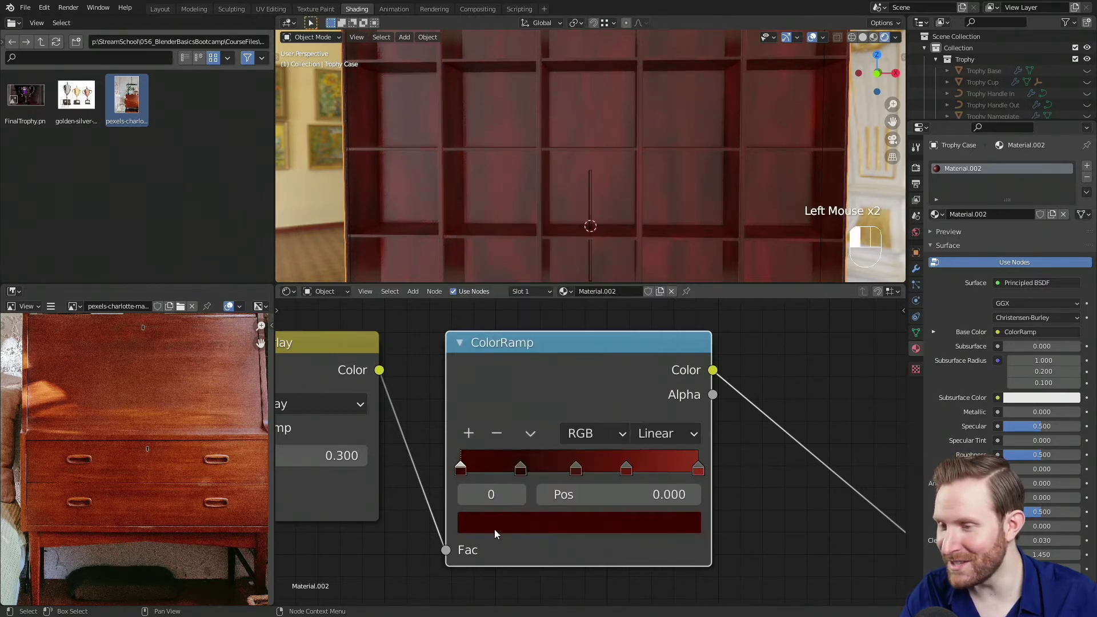
pyautogui.moveTo(650, 328); pyautogui.dragTo(649, 314)
pyautogui.scroll(-2, 760, 147)
pyautogui.keyDown('shift'); pyautogui.moveTo(760, 147); pyautogui.dragTo(656, 120, button='middle'); pyautogui.keyUp('shift')
pyautogui.scroll(1, 656, 120)
# - Darken the red of the ColorRamp's last stop and check the grain on the trophy case's shelves
pyautogui.click(698, 469)
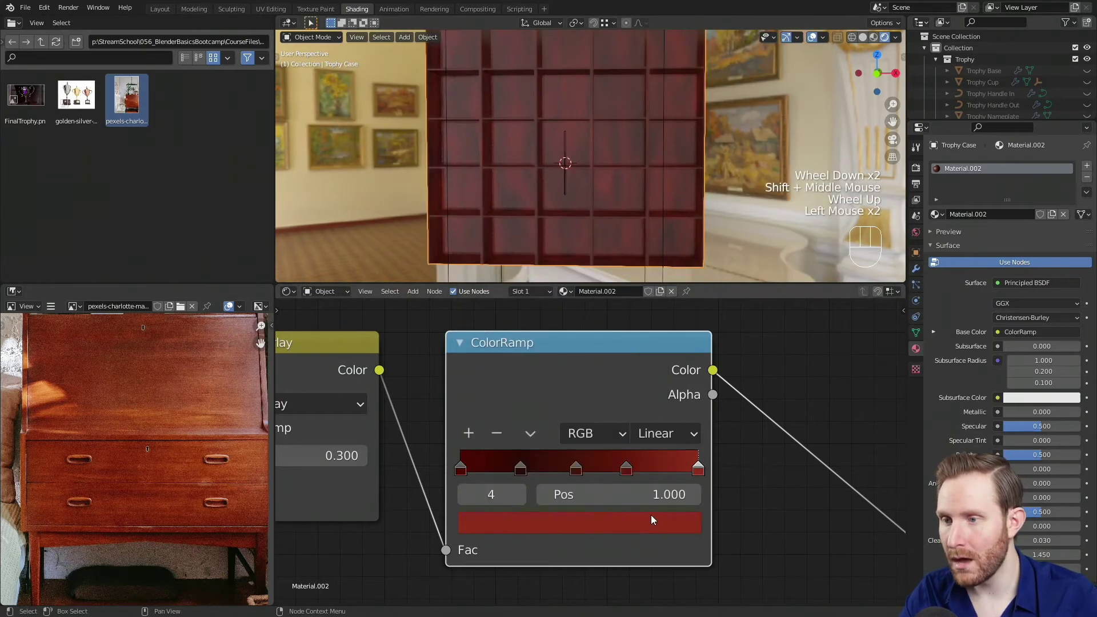
pyautogui.click(666, 523)
pyautogui.moveTo(649, 272); pyautogui.dragTo(649, 294)
pyautogui.moveTo(666, 80); pyautogui.dragTo(567, 174, button='middle')
pyautogui.scroll(1, 554, 167)
pyautogui.scroll(1, 554, 166)
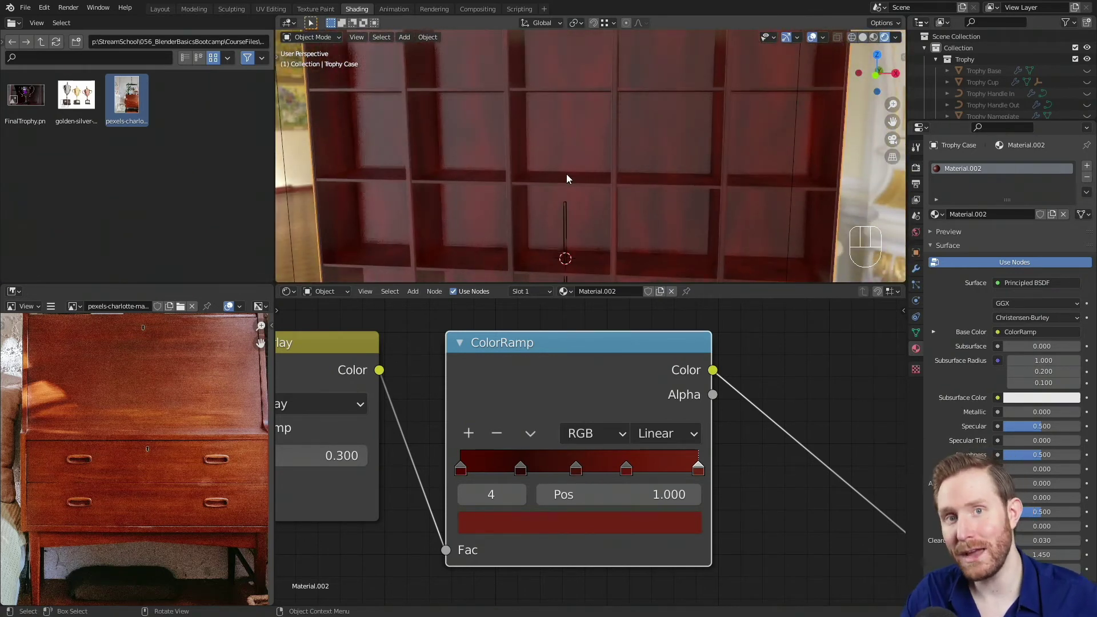
# - Move the texture nodes and the Overlay node away from the ColorRamp to make room in the node tree
pyautogui.scroll(-3, 433, 437)
pyautogui.moveTo(432, 438); pyautogui.dragTo(589, 379, button='middle')
pyautogui.scroll(-2, 599, 337)
pyautogui.moveTo(352, 357); pyautogui.dragTo(562, 480)
pyautogui.moveTo(580, 382); pyautogui.dragTo(501, 446)
pyautogui.moveTo(621, 514); pyautogui.dragTo(559, 454, button='middle')
pyautogui.click(561, 456)
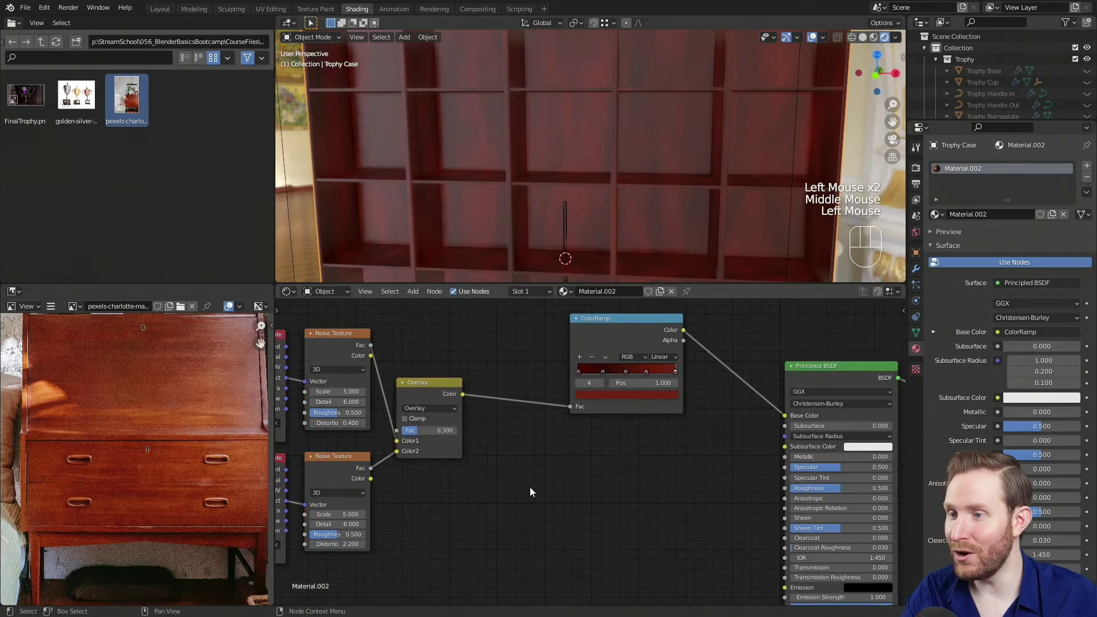
# - Add a second ColorRamp node below the first and feed its Fac from the Overlay node's Color output
pyautogui.scroll(1, 535, 446)
pyautogui.hotkey('shift', 'a')
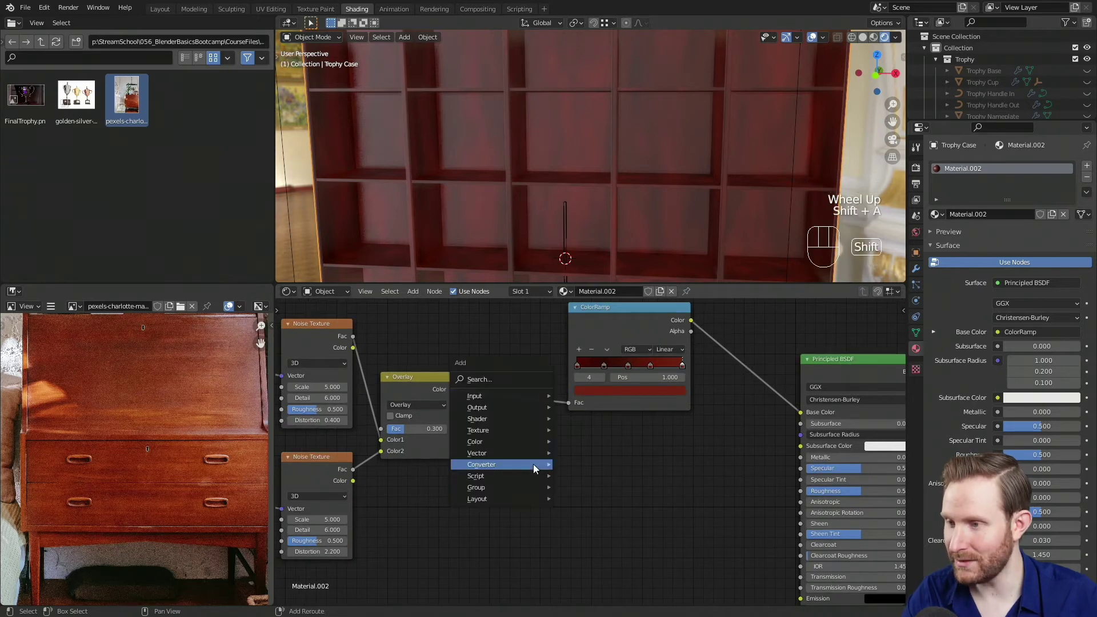
pyautogui.press('Escape')
pyautogui.hotkey('shift', 'a')
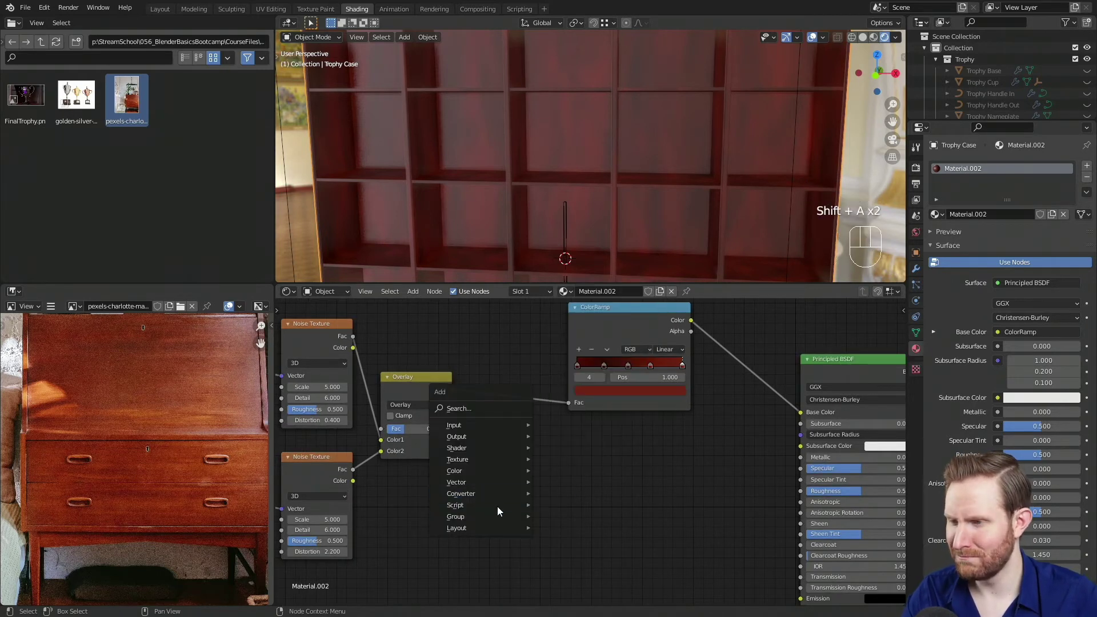
pyautogui.moveTo(486, 491)
pyautogui.click(571, 345)
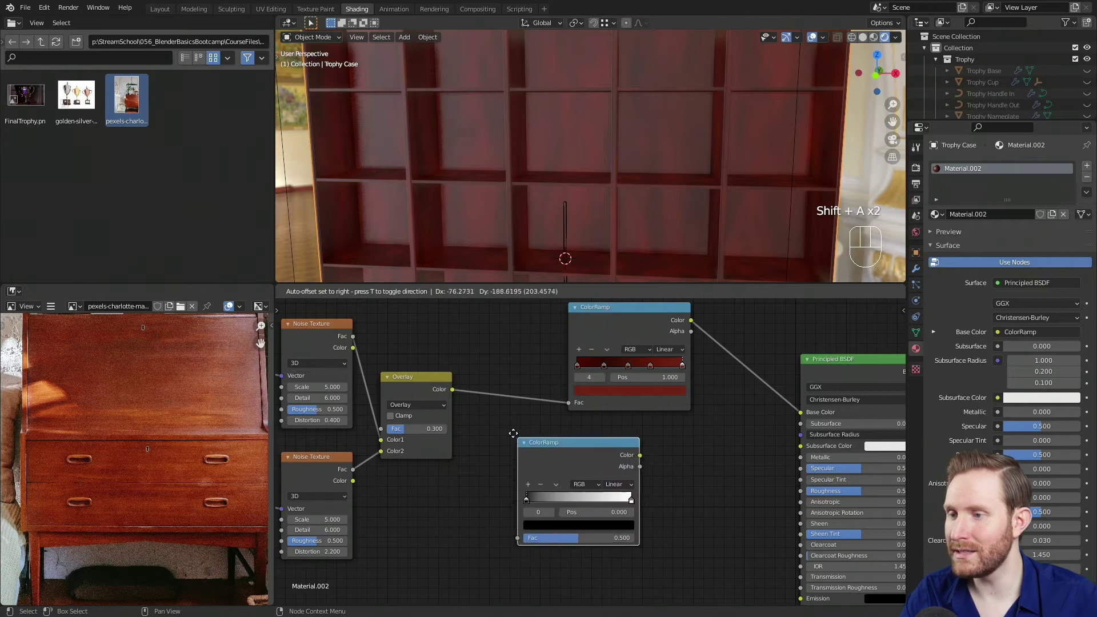
pyautogui.click(510, 463)
pyautogui.moveTo(452, 389); pyautogui.dragTo(512, 530)
pyautogui.moveTo(655, 490); pyautogui.dragTo(573, 447, button='middle')
pyautogui.moveTo(490, 388); pyautogui.dragTo(448, 423)
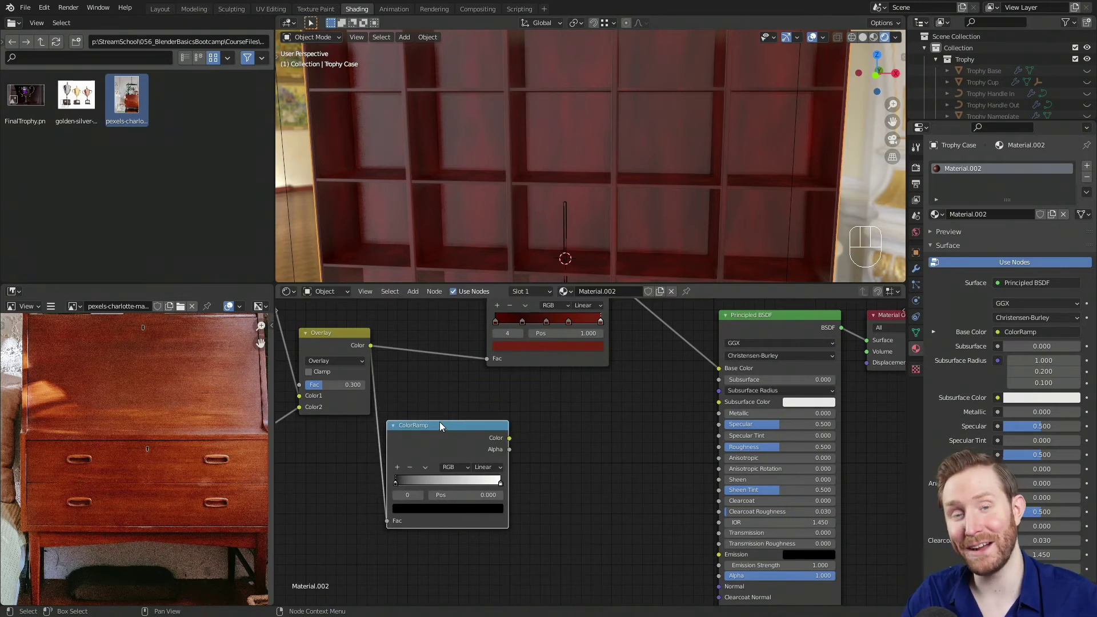
# - Add a MixRGB node beside the black-to-white ColorRamp and shift that ColorRamp slightly upward
pyautogui.scroll(2, 614, 437)
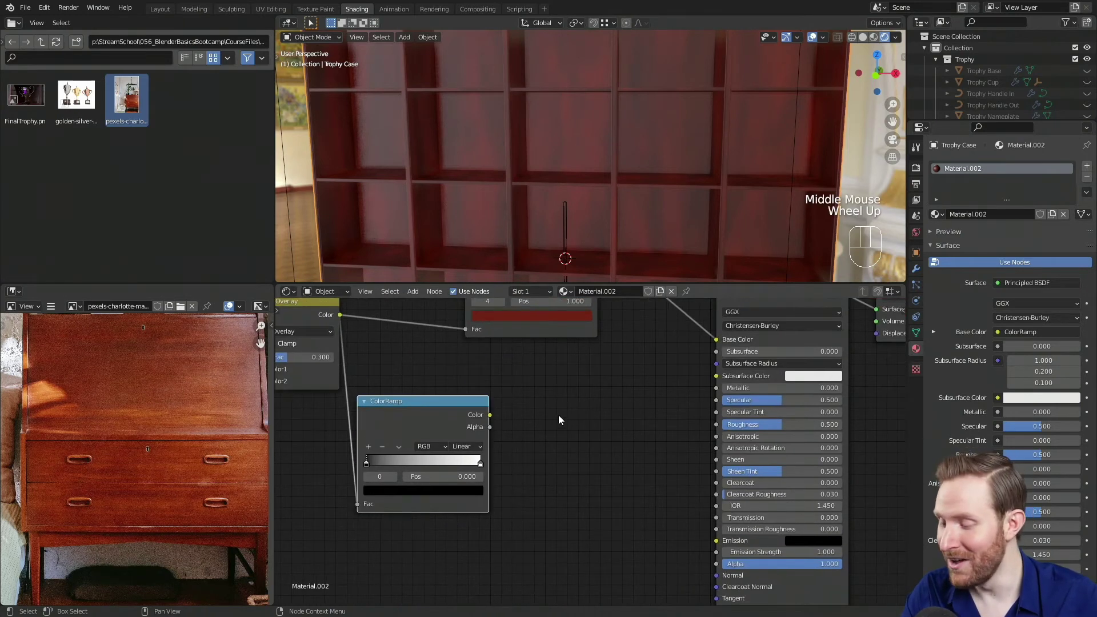
pyautogui.hotkey('shift', 'a')
pyautogui.moveTo(517, 367)
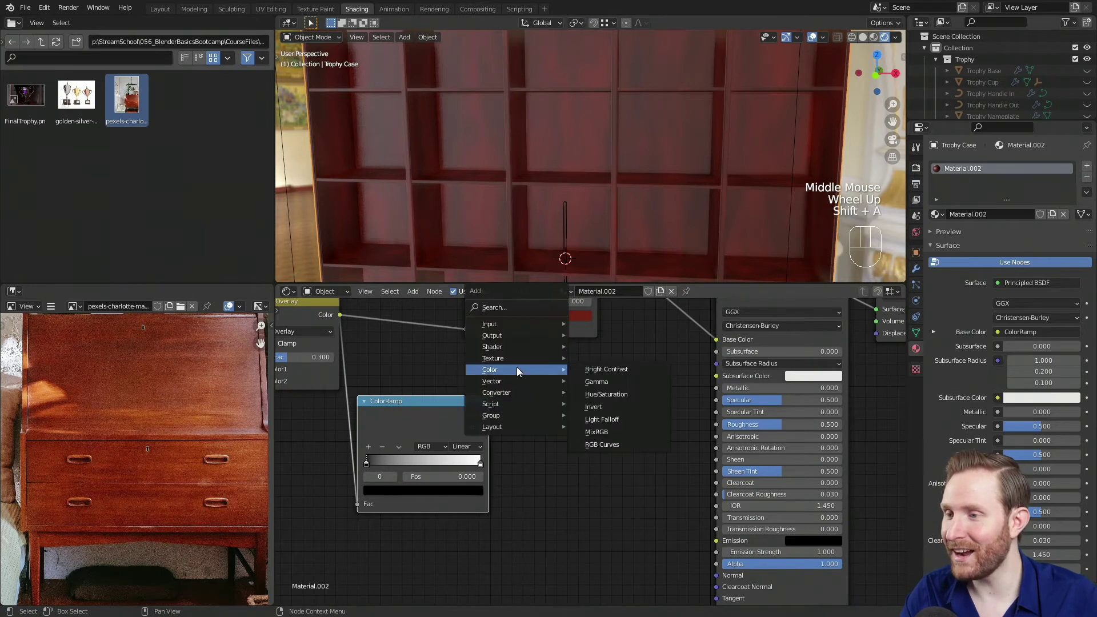
pyautogui.click(597, 429)
pyautogui.click(581, 407)
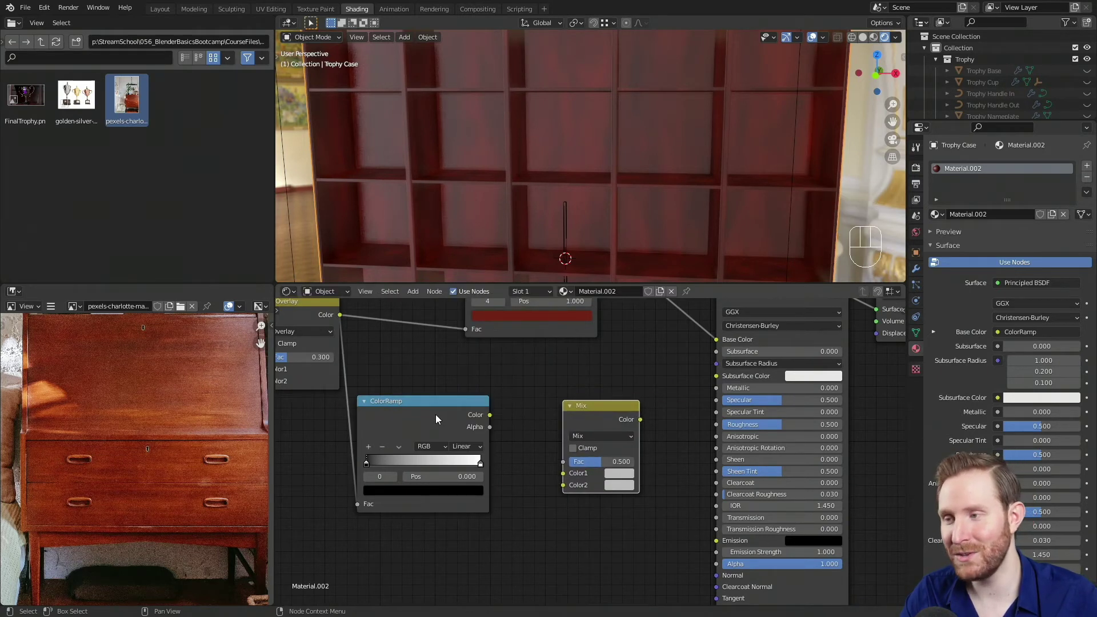
pyautogui.moveTo(435, 414); pyautogui.dragTo(438, 379)
# - Add a Value node below the black-to-white ColorRamp and place a duplicate of it underneath
pyautogui.moveTo(532, 493); pyautogui.dragTo(535, 447, button='middle')
pyautogui.scroll(2, 535, 448)
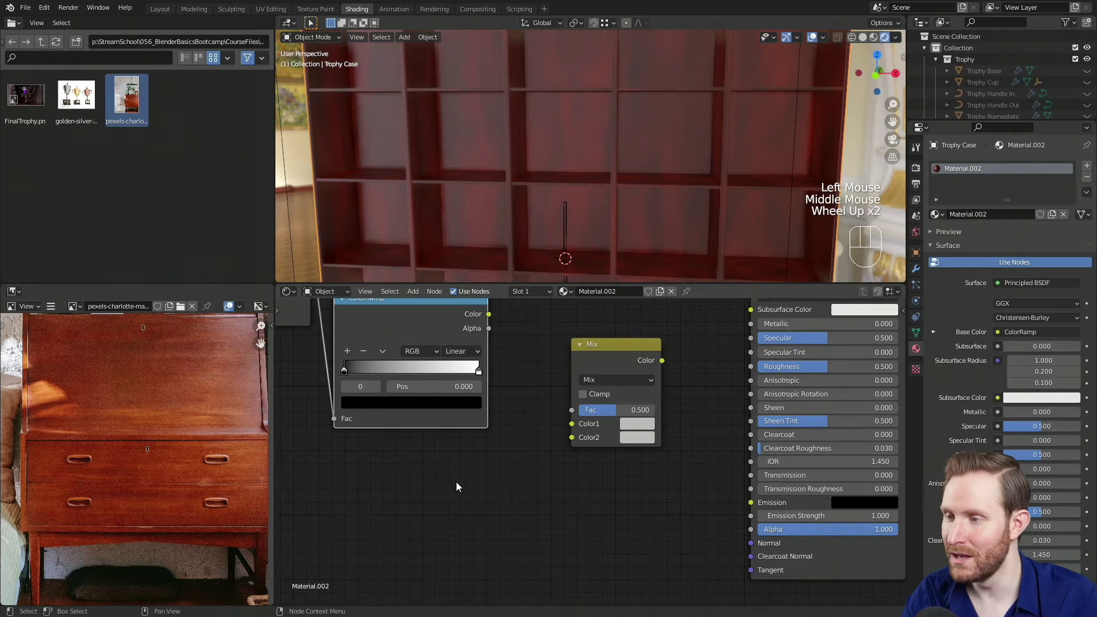
pyautogui.hotkey('shift', 'a')
pyautogui.moveTo(416, 410)
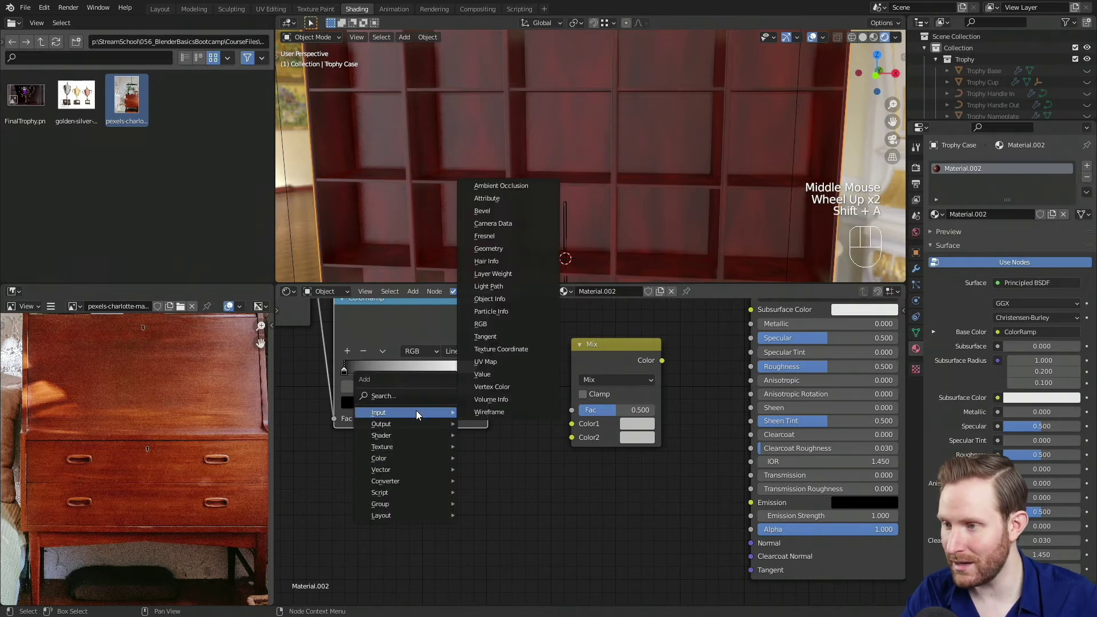
pyautogui.click(492, 393)
pyautogui.click(402, 486)
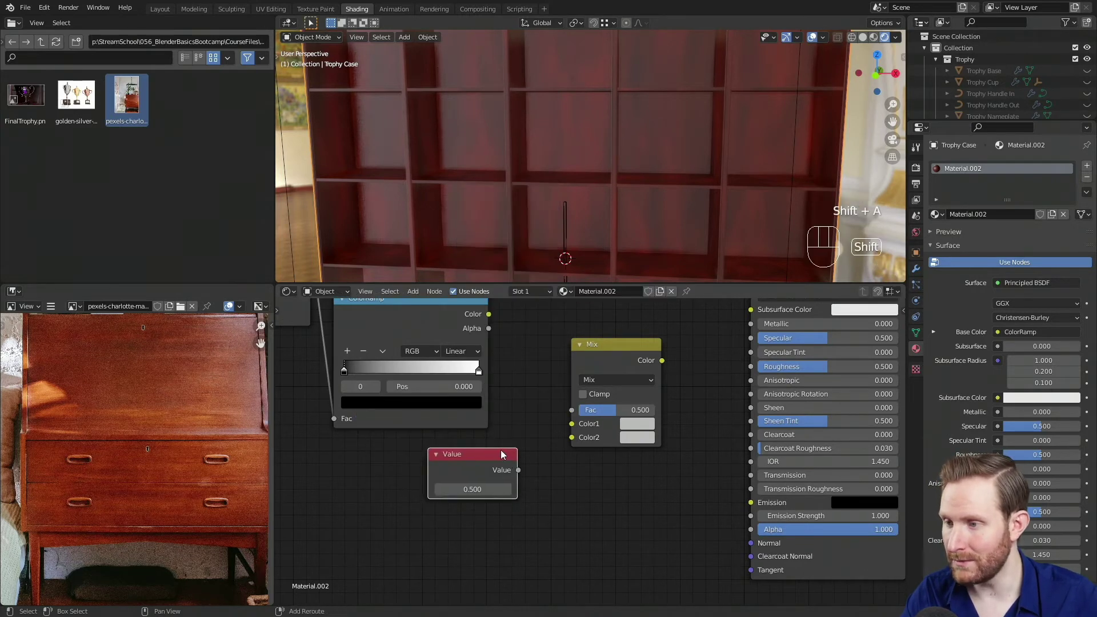
pyautogui.hotkey('shift', 'd')
pyautogui.click(505, 525)
# - Connect the two Value nodes to the Mix node's Color1 and Color2, and the black-to-white ColorRamp's Color to its Fac
pyautogui.moveTo(519, 470); pyautogui.dragTo(571, 423)
pyautogui.moveTo(520, 537); pyautogui.dragTo(571, 437)
pyautogui.moveTo(499, 313); pyautogui.dragTo(492, 351, button='middle')
pyautogui.moveTo(482, 352); pyautogui.dragTo(563, 444)
pyautogui.moveTo(486, 402); pyautogui.dragTo(570, 462, button='middle')
pyautogui.moveTo(480, 406); pyautogui.dragTo(519, 403)
pyautogui.moveTo(519, 404); pyautogui.dragTo(599, 437, button='middle')
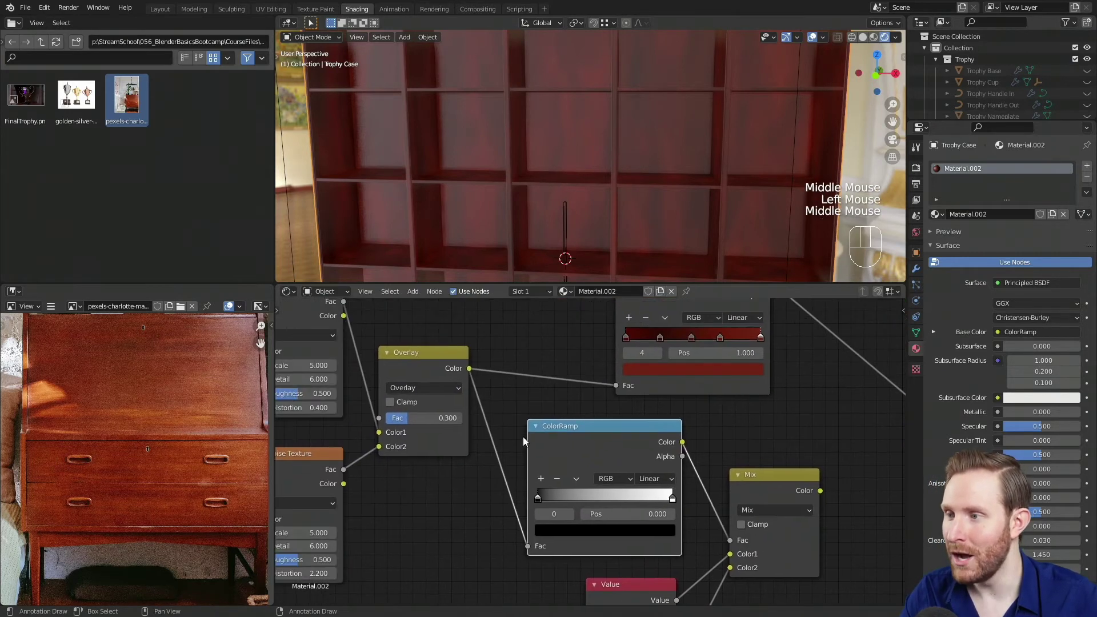
pyautogui.moveTo(405, 452); pyautogui.dragTo(529, 468, button='middle')
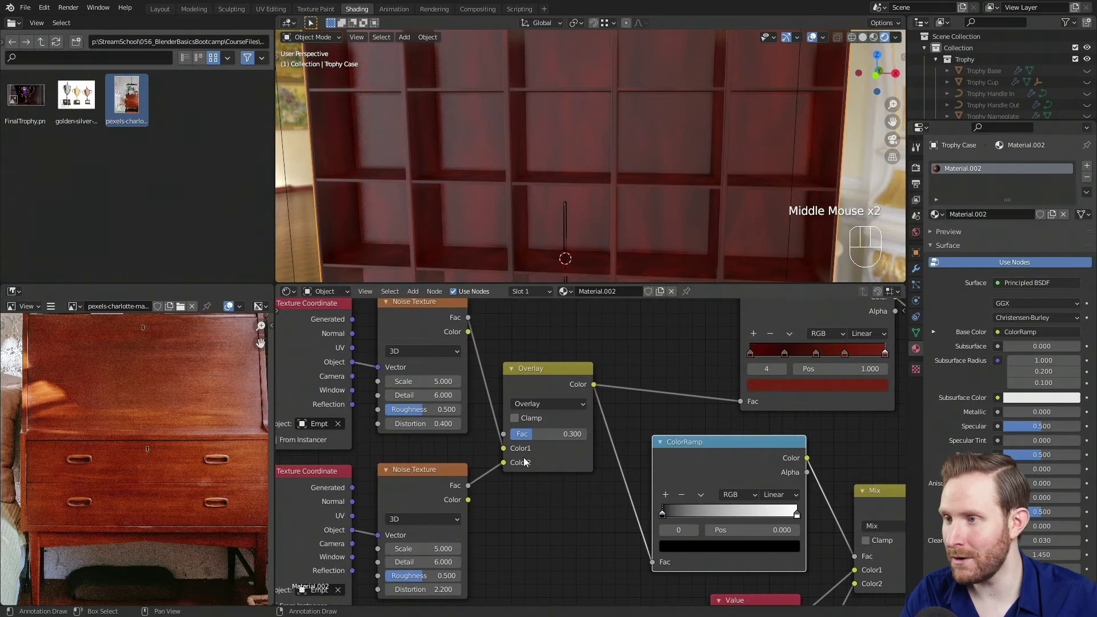
pyautogui.moveTo(618, 539); pyautogui.dragTo(432, 482, button='middle')
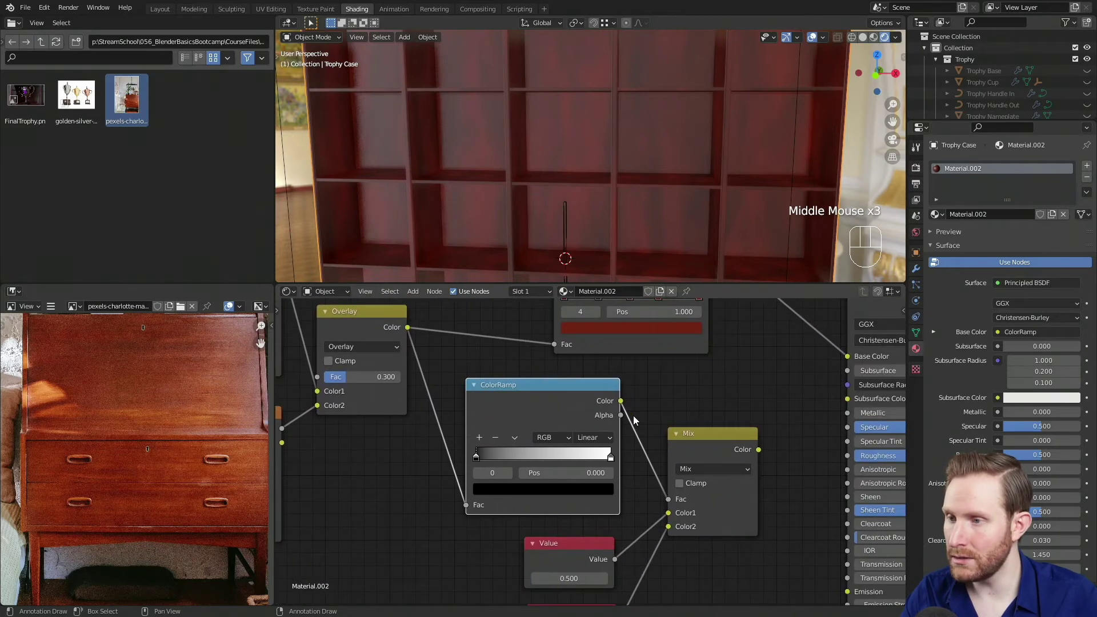
pyautogui.moveTo(607, 503); pyautogui.dragTo(512, 511, button='middle')
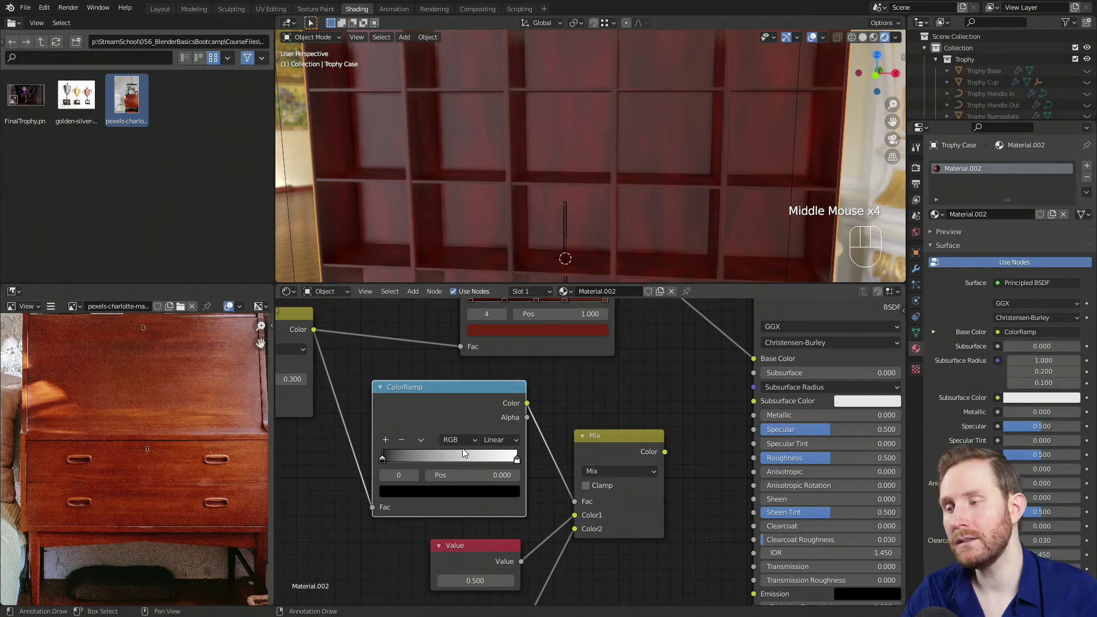
# - Set the Value node feeding the Mix node's Color1 to 0.35
pyautogui.moveTo(492, 454); pyautogui.dragTo(477, 419, button='middle')
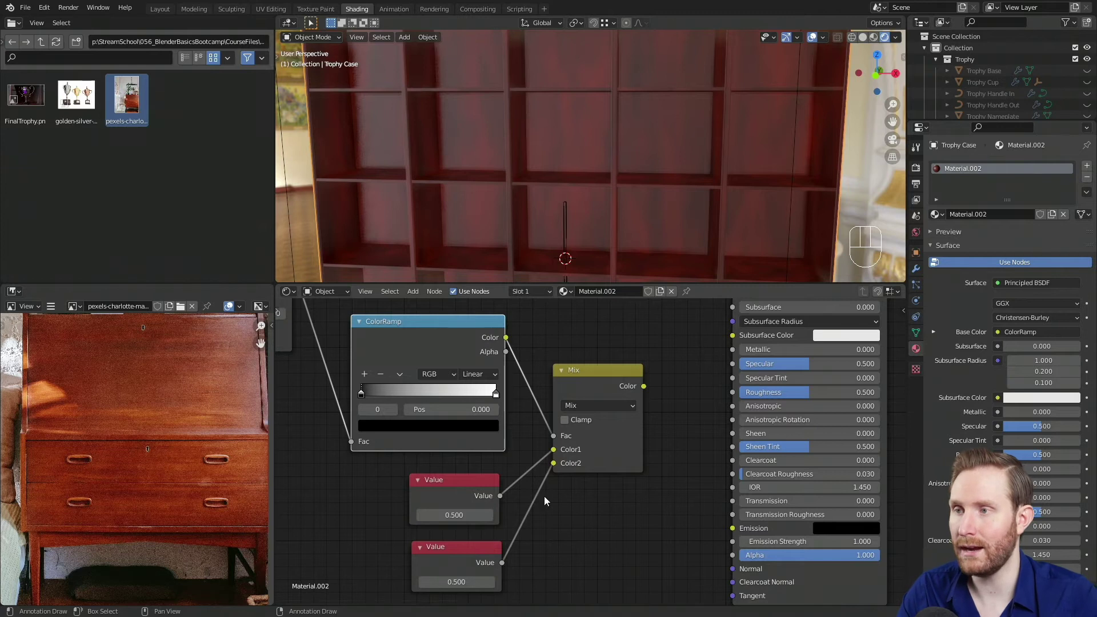
pyautogui.scroll(-2, 598, 430)
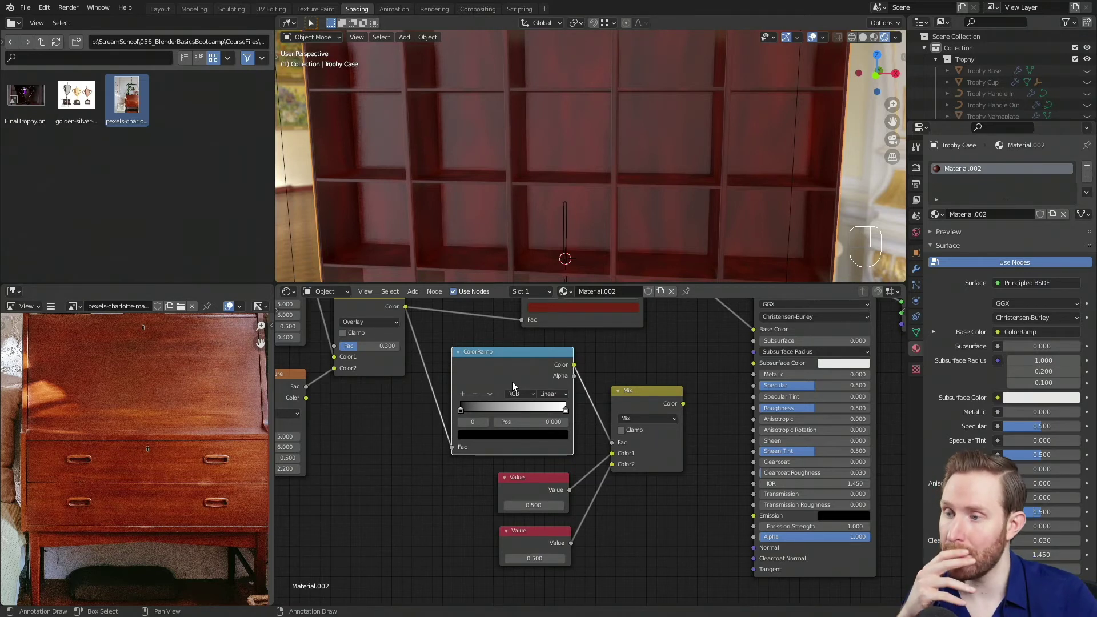
pyautogui.scroll(2, 606, 409)
pyautogui.moveTo(575, 421); pyautogui.dragTo(563, 419, button='middle')
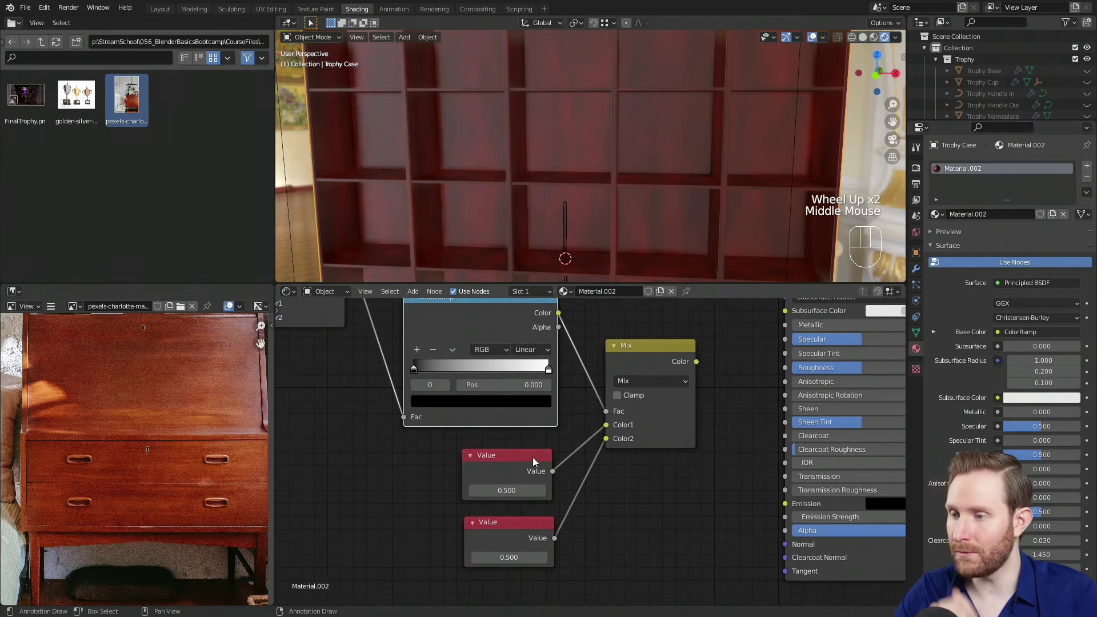
pyautogui.scroll(1, 625, 451)
pyautogui.click(486, 469)
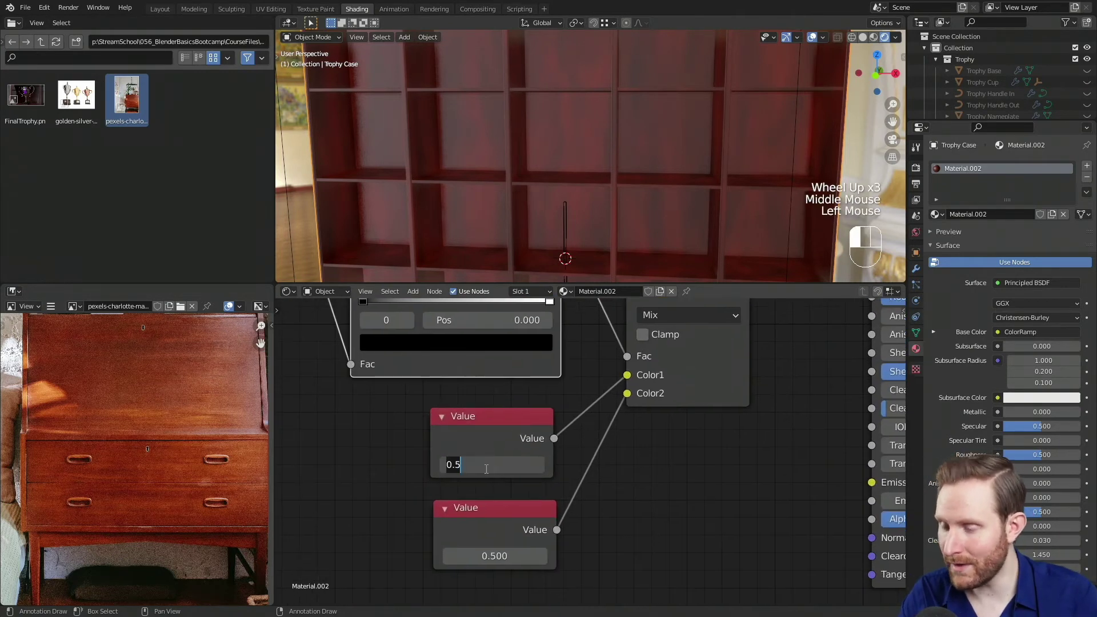
pyautogui.write('.35')
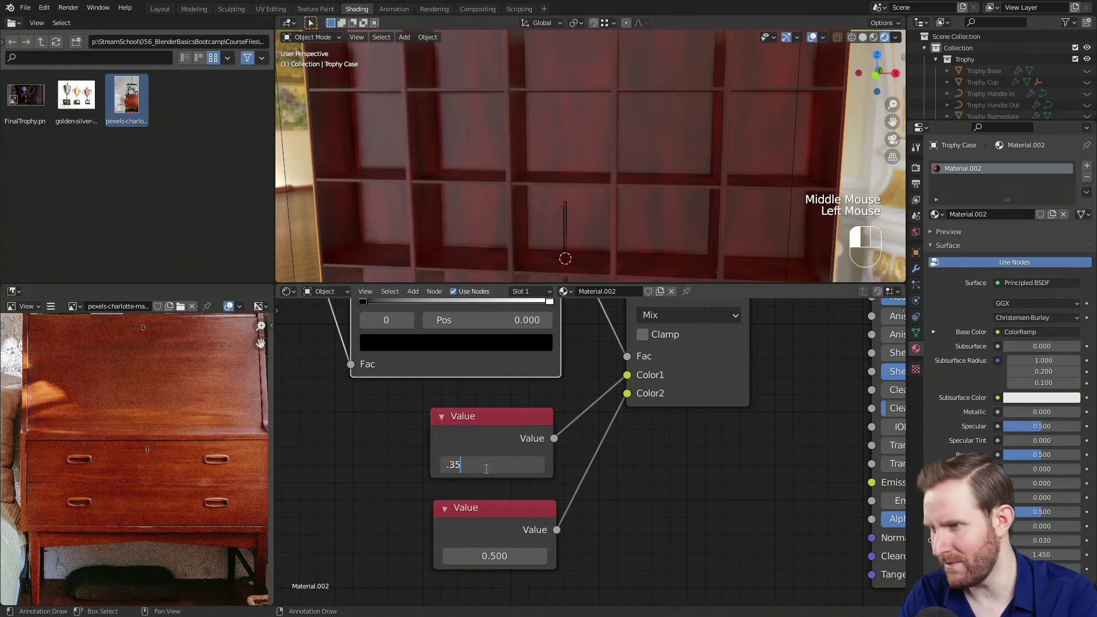
pyautogui.press('Return')
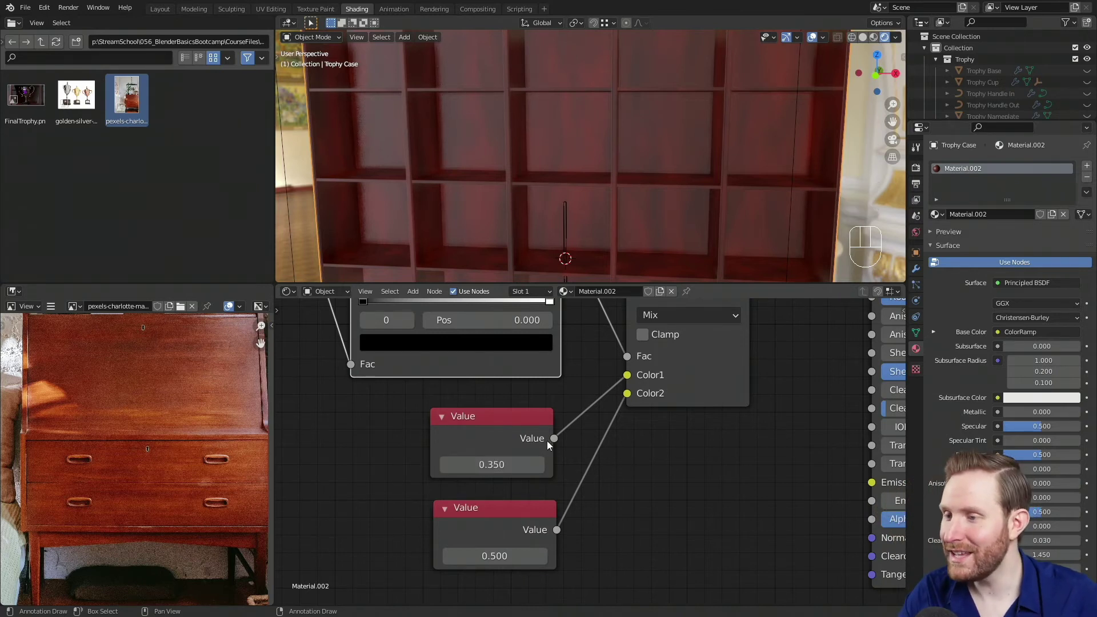
# - Set the Value node feeding the Mix node's Color2 to 0.15, and then reduce it to 0.1
pyautogui.scroll(-1, 512, 430)
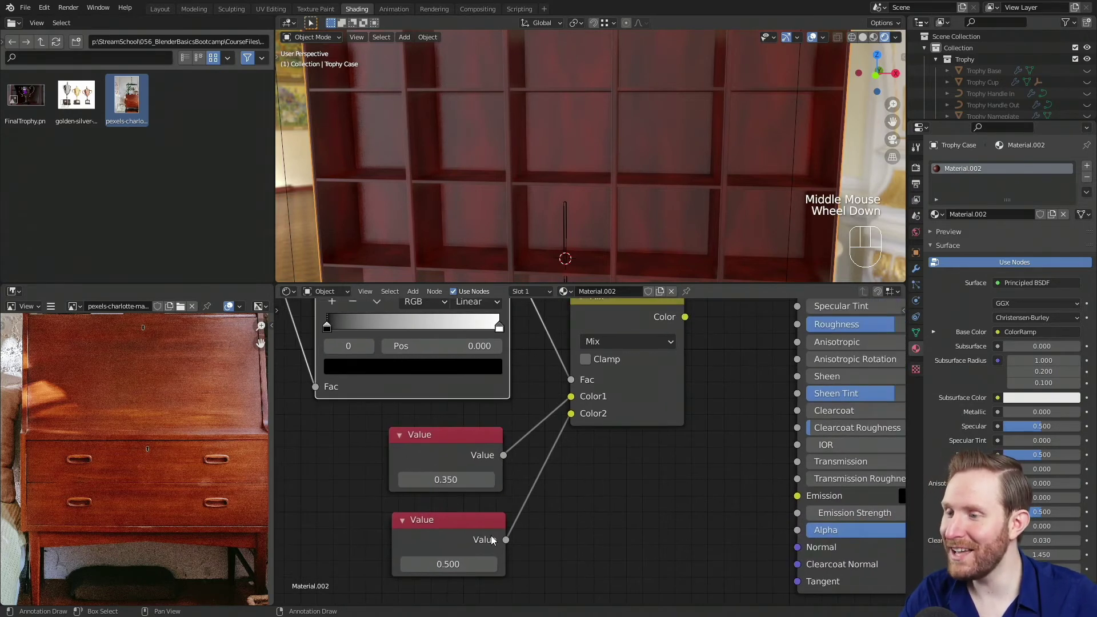
pyautogui.click(450, 565)
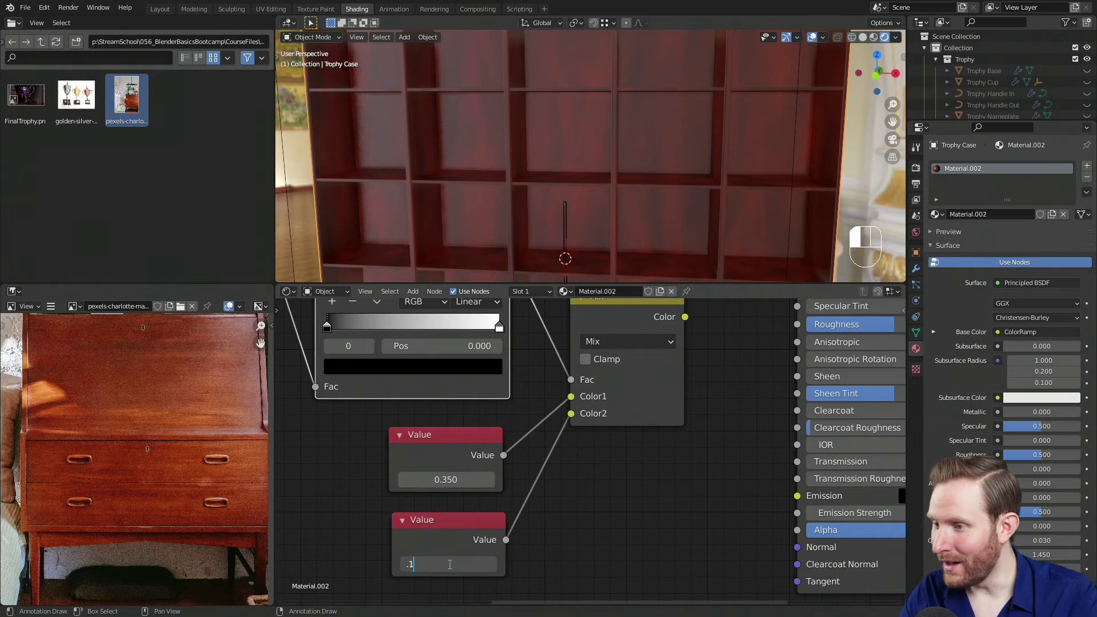
pyautogui.press('Return')
pyautogui.scroll(-1, 605, 471)
pyautogui.moveTo(601, 467); pyautogui.dragTo(561, 470, button='middle')
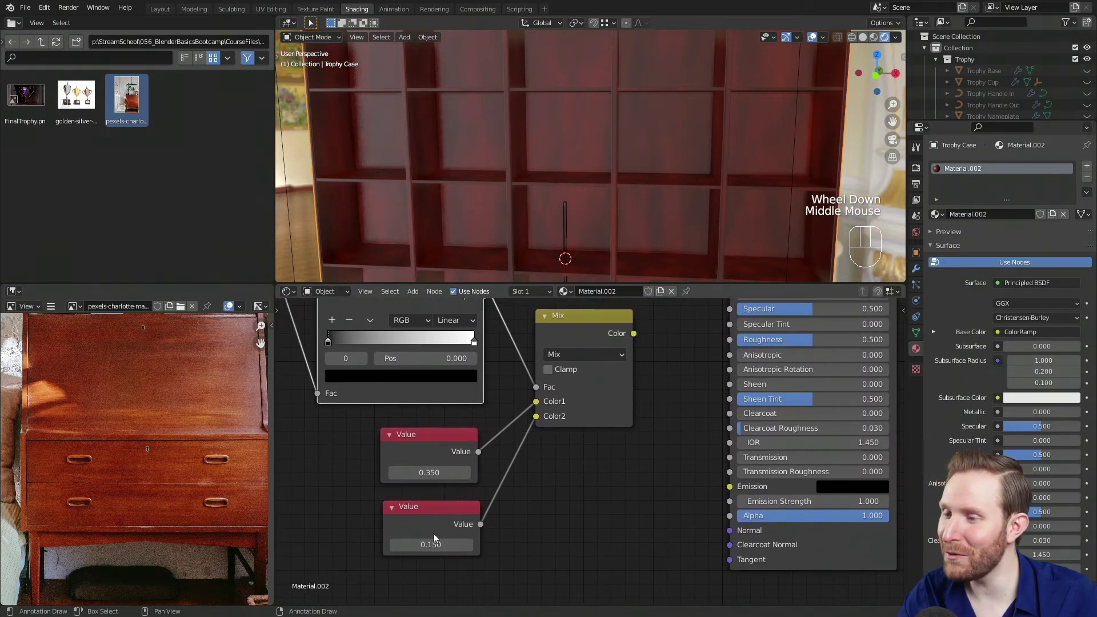
pyautogui.moveTo(433, 534); pyautogui.dragTo(515, 470, button='middle')
pyautogui.scroll(3, 508, 478)
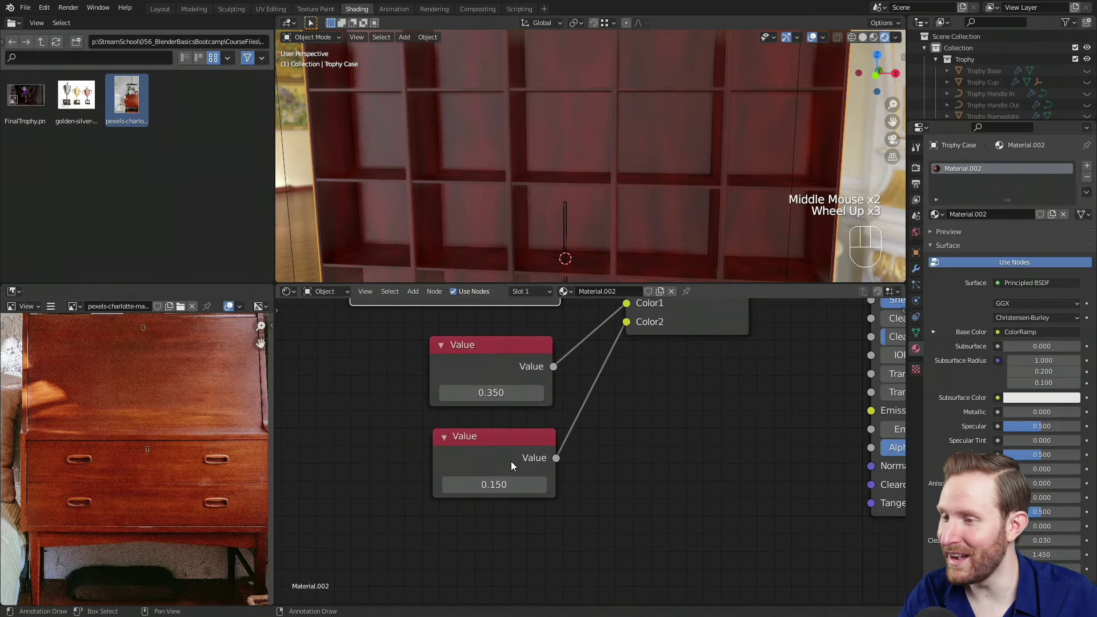
pyautogui.click(489, 489)
pyautogui.write('.1')
pyautogui.press('Return')
# - Preview the black-to-white ColorRamp on the trophy case by connecting its Color to the Material Output's Surface
pyautogui.moveTo(672, 369); pyautogui.dragTo(650, 478, button='middle')
pyautogui.moveTo(671, 431); pyautogui.dragTo(584, 457, button='middle')
pyautogui.scroll(-2, 601, 434)
pyautogui.scroll(-2, 455, 470)
pyautogui.moveTo(448, 465); pyautogui.dragTo(800, 396)
pyautogui.keyDown('shift'); pyautogui.moveTo(582, 115); pyautogui.dragTo(580, 181, button='middle'); pyautogui.keyUp('shift')
pyautogui.moveTo(579, 181); pyautogui.dragTo(633, 162, button='middle')
pyautogui.scroll(2, 633, 162)
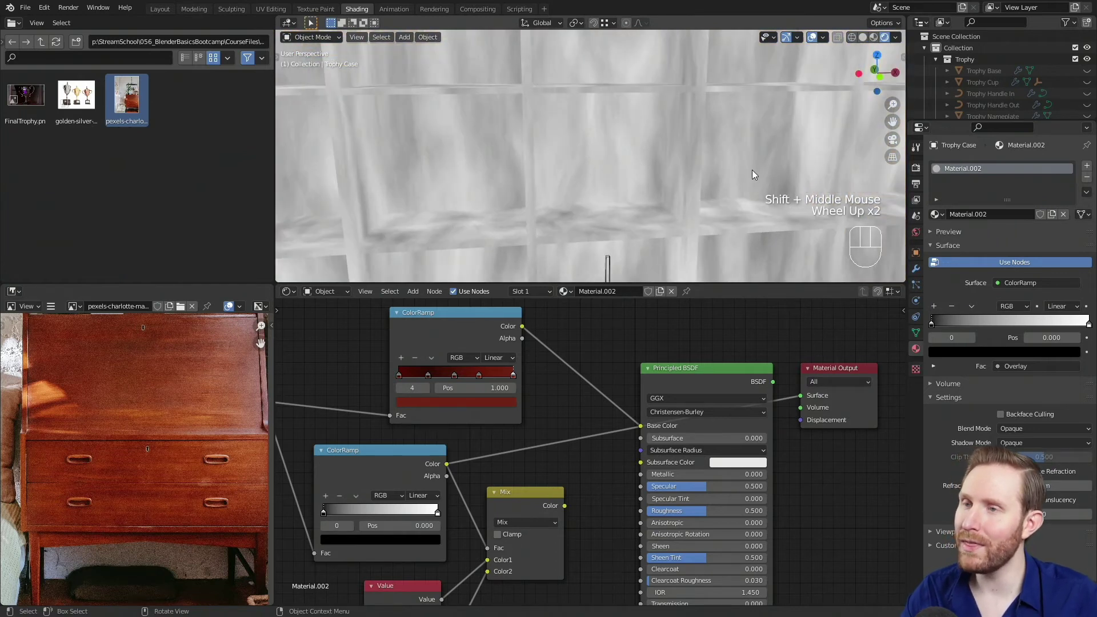
pyautogui.keyDown('shift'); pyautogui.moveTo(752, 167); pyautogui.dragTo(711, 167, button='middle'); pyautogui.keyUp('shift')
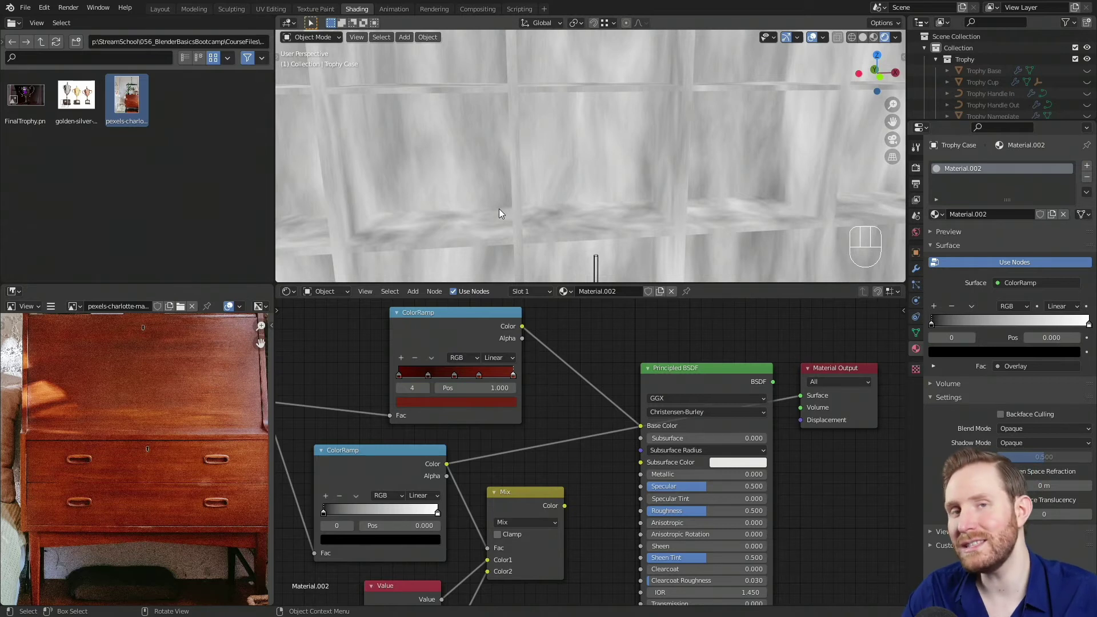
# - Increase the ColorRamp's contrast by moving the black stop to about 0.273 and the white stop inward to about 0.75
pyautogui.scroll(2, 609, 440)
pyautogui.moveTo(519, 475); pyautogui.dragTo(653, 446, button='middle')
pyautogui.moveTo(434, 486); pyautogui.dragTo(477, 486)
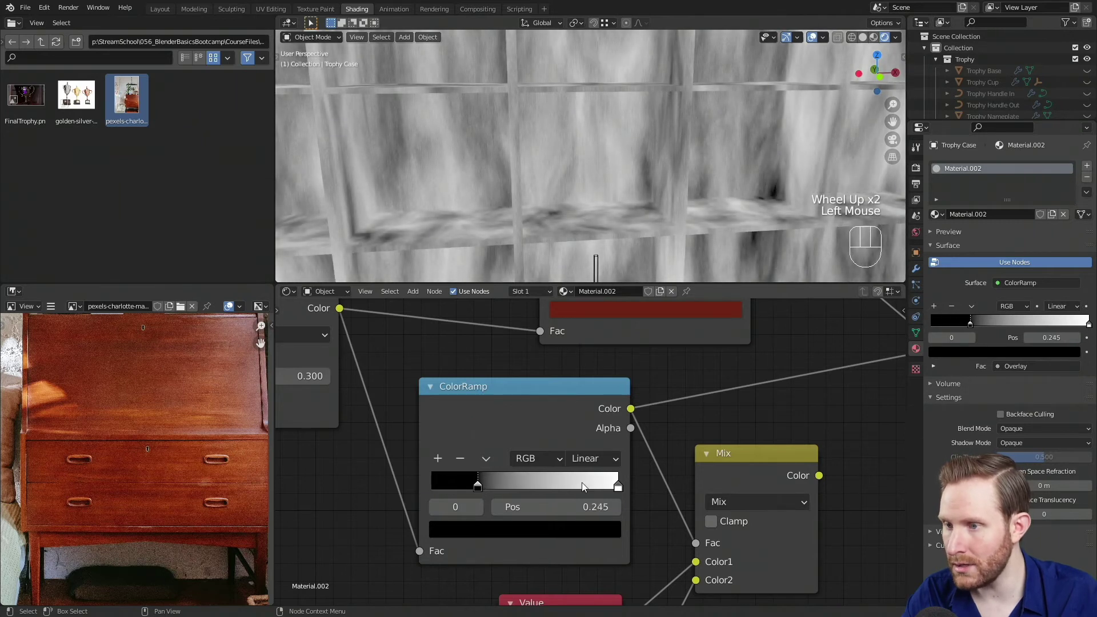
pyautogui.moveTo(614, 483)
pyautogui.mouseDown()
pyautogui.moveTo(564, 491)
pyautogui.moveTo(592, 491)
pyautogui.moveTo(574, 490)
pyautogui.mouseUp()
pyautogui.moveTo(481, 489); pyautogui.dragTo(482, 488)
pyautogui.moveTo(578, 488); pyautogui.dragTo(574, 491)
pyautogui.moveTo(480, 487); pyautogui.dragTo(484, 487)
pyautogui.scroll(-1, 546, 126)
pyautogui.moveTo(575, 203); pyautogui.dragTo(588, 140, button='middle')
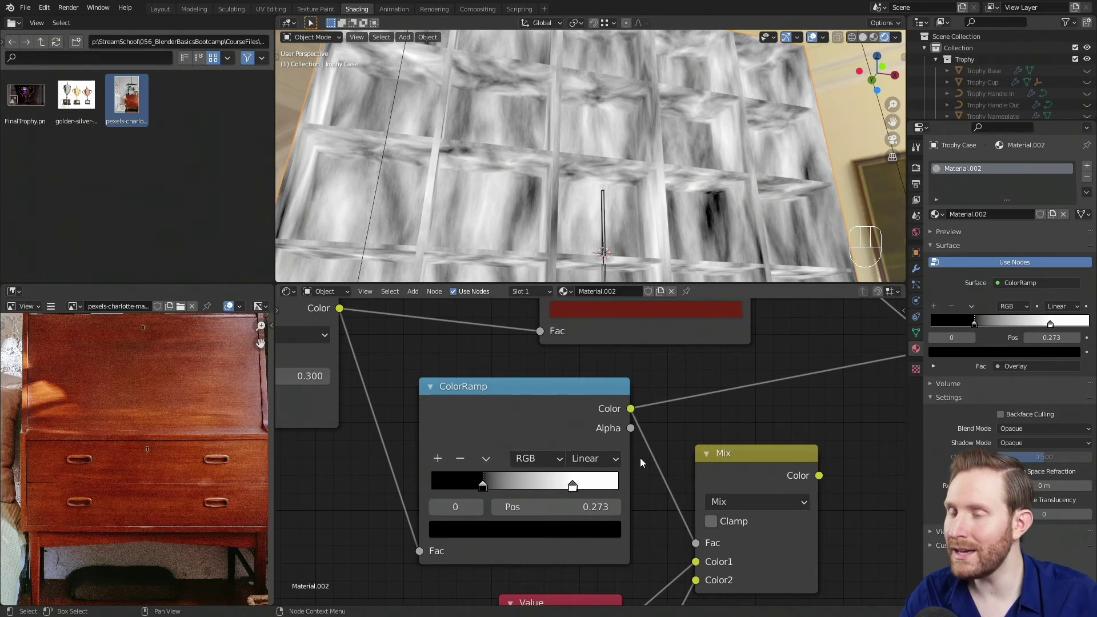
# - Switch the black-to-white ColorRamp to B-Spline interpolation and move its black stop to about 0.332, fine-tuning the white stop
pyautogui.click(594, 458)
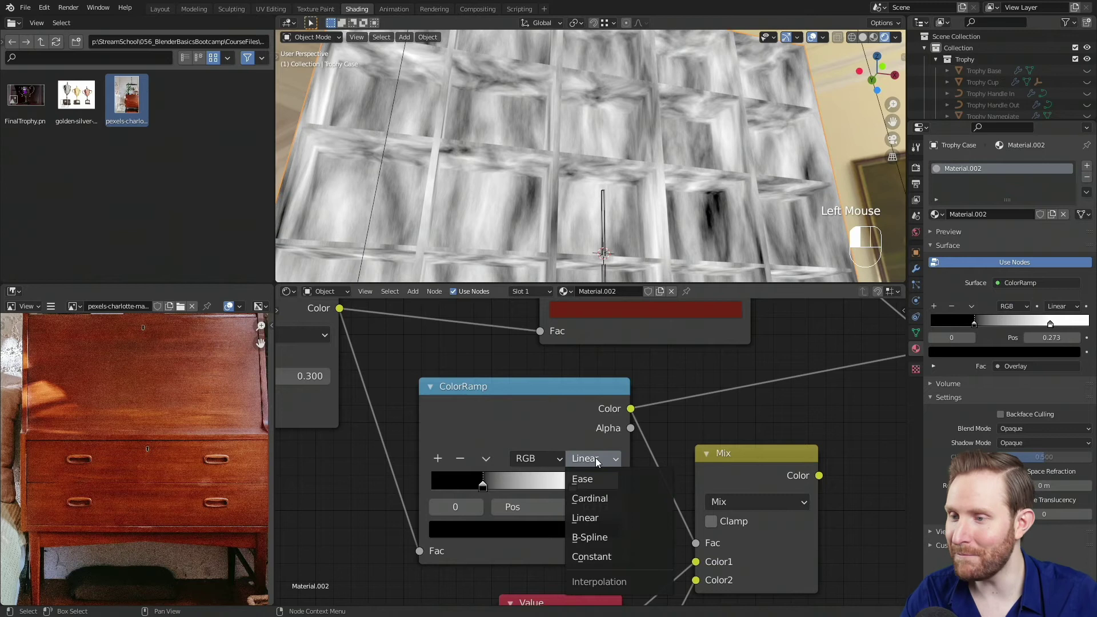
pyautogui.click(589, 537)
pyautogui.moveTo(481, 483); pyautogui.dragTo(496, 489)
pyautogui.moveTo(572, 486); pyautogui.dragTo(570, 489)
pyautogui.moveTo(493, 488)
pyautogui.mouseDown()
pyautogui.moveTo(505, 489)
pyautogui.moveTo(496, 490)
pyautogui.mouseUp()
pyautogui.moveTo(573, 488); pyautogui.dragTo(496, 486)
pyautogui.scroll(-1, 653, 149)
pyautogui.scroll(-1, 604, 200)
pyautogui.moveTo(653, 149); pyautogui.dragTo(593, 198, button='middle')
pyautogui.scroll(2, 591, 211)
pyautogui.scroll(-2, 786, 412)
# - Reconnect the Principled BSDF output to the Material Output's Surface
pyautogui.moveTo(786, 413); pyautogui.dragTo(521, 454, button='middle')
pyautogui.moveTo(810, 350); pyautogui.dragTo(850, 365)
pyautogui.moveTo(629, 167); pyautogui.dragTo(667, 142, button='middle')
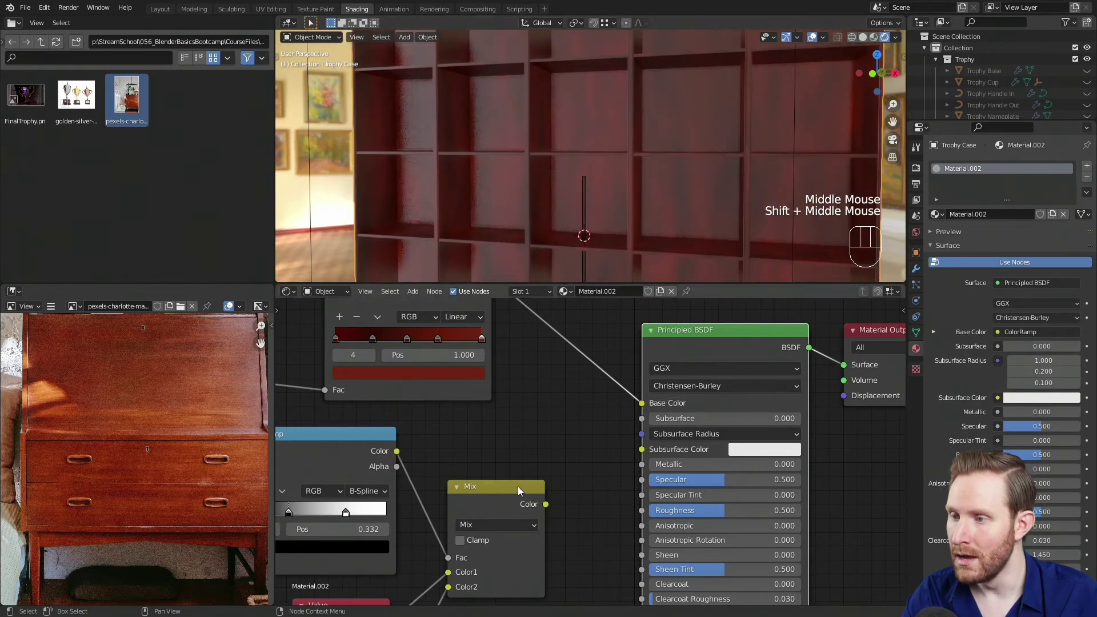
# - Connect the Mix node's Color to the Principled BSDF's Roughness and inspect the reflections on the shelves
pyautogui.moveTo(519, 488); pyautogui.dragTo(586, 416, button='middle')
pyautogui.moveTo(613, 432); pyautogui.dragTo(623, 470)
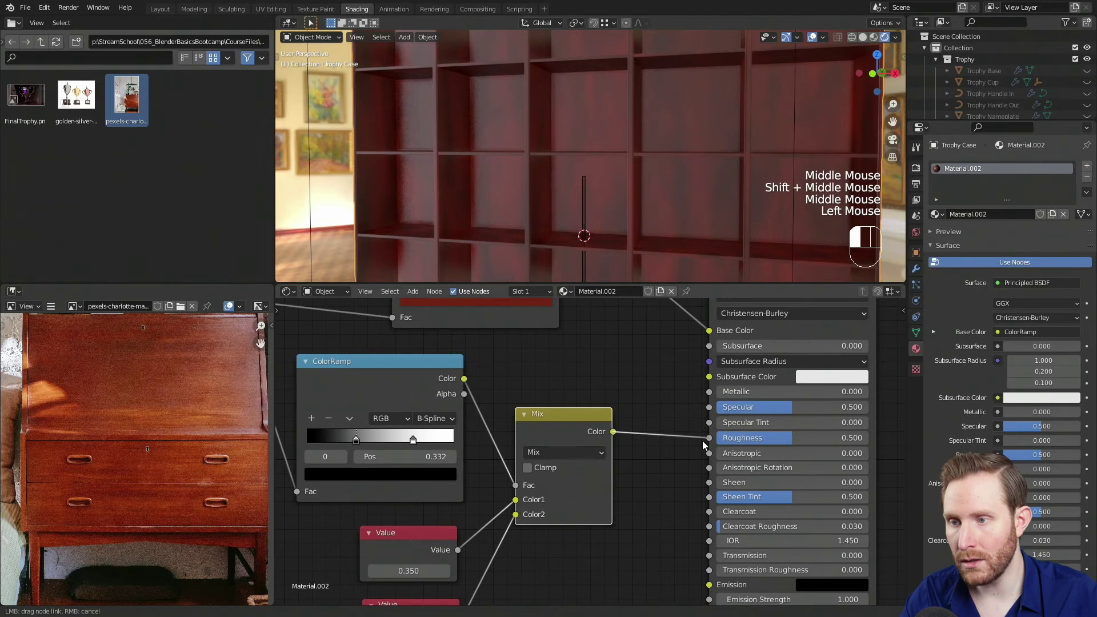
pyautogui.moveTo(701, 446); pyautogui.dragTo(709, 438)
pyautogui.moveTo(568, 174); pyautogui.dragTo(618, 198, button='middle')
pyautogui.moveTo(618, 197); pyautogui.dragTo(575, 155, button='middle')
pyautogui.scroll(3, 604, 227)
pyautogui.scroll(-3, 574, 153)
pyautogui.moveTo(574, 154)
pyautogui.mouseDown(button='middle')
pyautogui.moveTo(561, 139)
pyautogui.moveTo(559, 149)
pyautogui.mouseUp(button='middle')
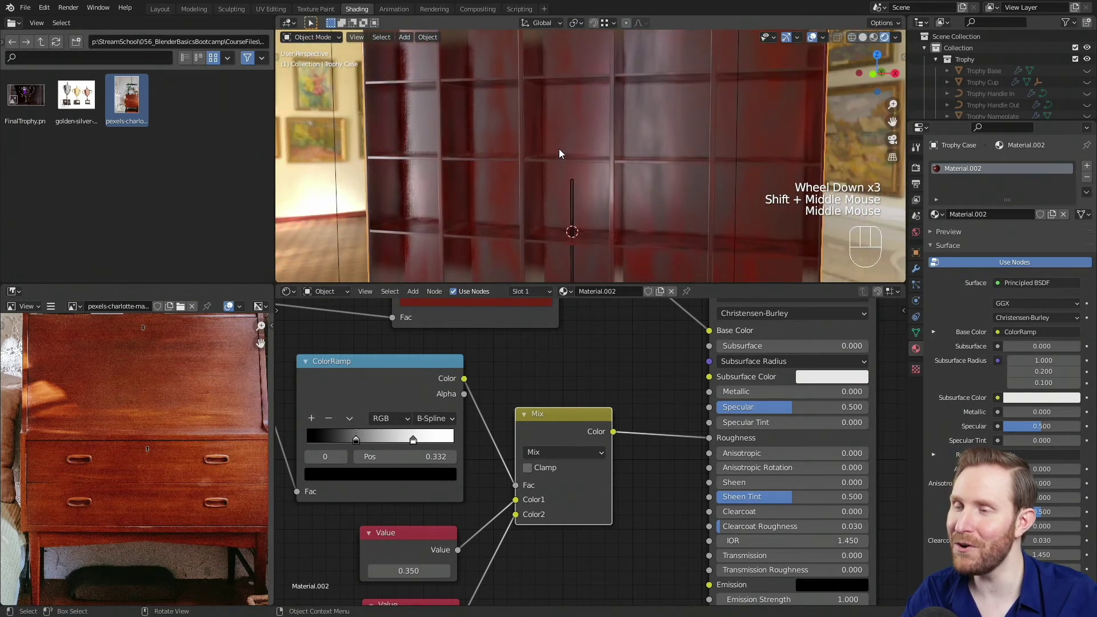
pyautogui.scroll(1, 581, 143)
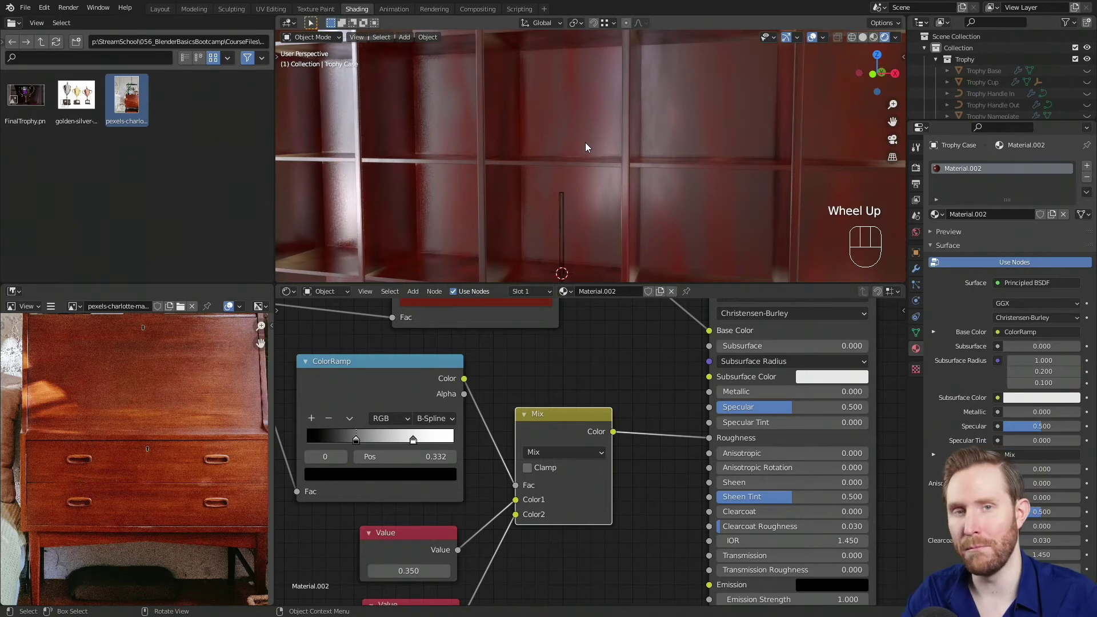
# - Move the Overlay node and the texture nodes feeding it away from the ColorRamps to open up space between them
pyautogui.scroll(-2, 468, 471)
pyautogui.moveTo(400, 434); pyautogui.dragTo(561, 385, button='middle')
pyautogui.scroll(-1, 560, 377)
pyautogui.moveTo(485, 329); pyautogui.dragTo(527, 348, button='middle')
pyautogui.moveTo(347, 328); pyautogui.dragTo(589, 437)
pyautogui.moveTo(580, 361); pyautogui.dragTo(482, 363)
pyautogui.moveTo(578, 442); pyautogui.dragTo(554, 447, button='middle')
pyautogui.scroll(1, 554, 447)
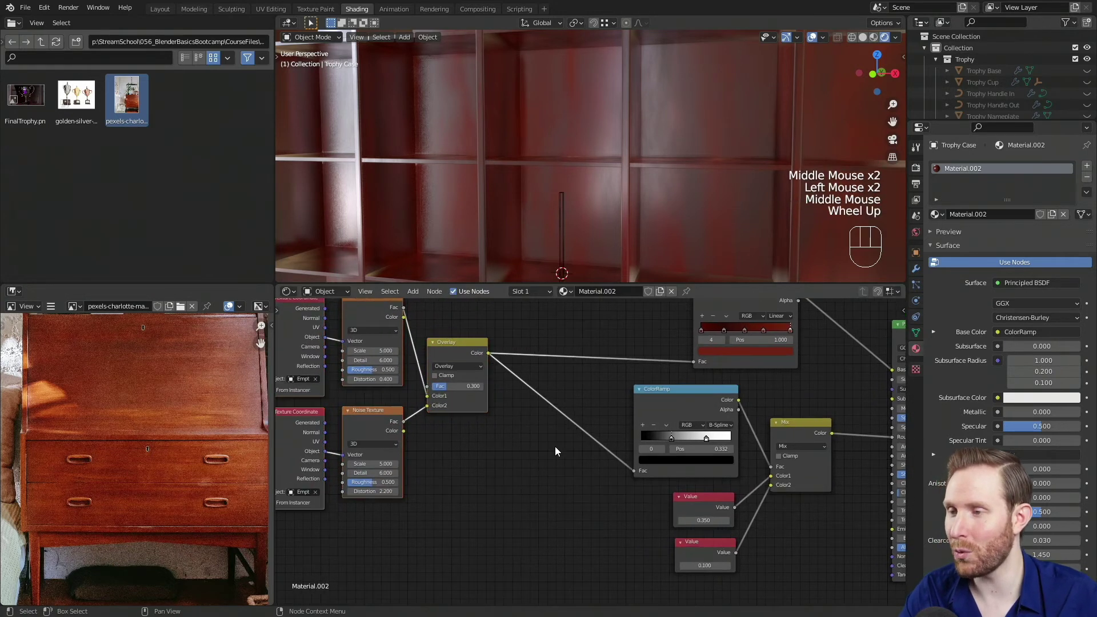
pyautogui.scroll(1, 555, 444)
# - Add a Bump node below the Overlay node and feed its Height from the Overlay node's Color output
pyautogui.hotkey('shift', 'a')
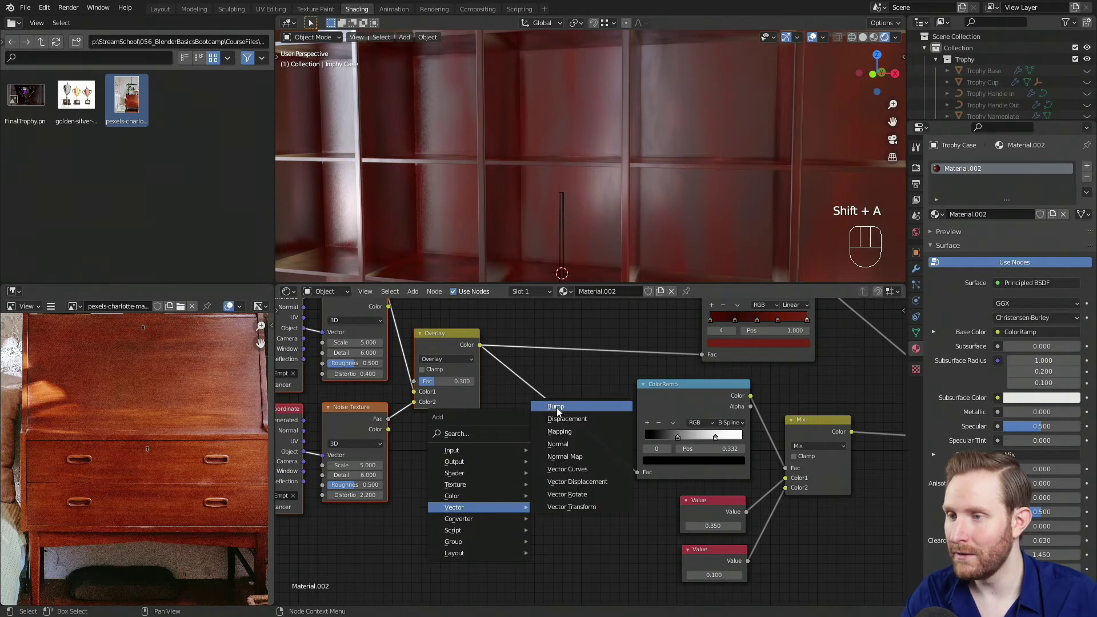
pyautogui.click(557, 413)
pyautogui.click(520, 463)
pyautogui.moveTo(399, 374); pyautogui.dragTo(402, 365, button='middle')
pyautogui.moveTo(484, 335); pyautogui.dragTo(530, 514)
pyautogui.moveTo(510, 494); pyautogui.dragTo(507, 401, button='middle')
pyautogui.scroll(3, 457, 432)
pyautogui.scroll(2, 488, 433)
pyautogui.scroll(1, 508, 401)
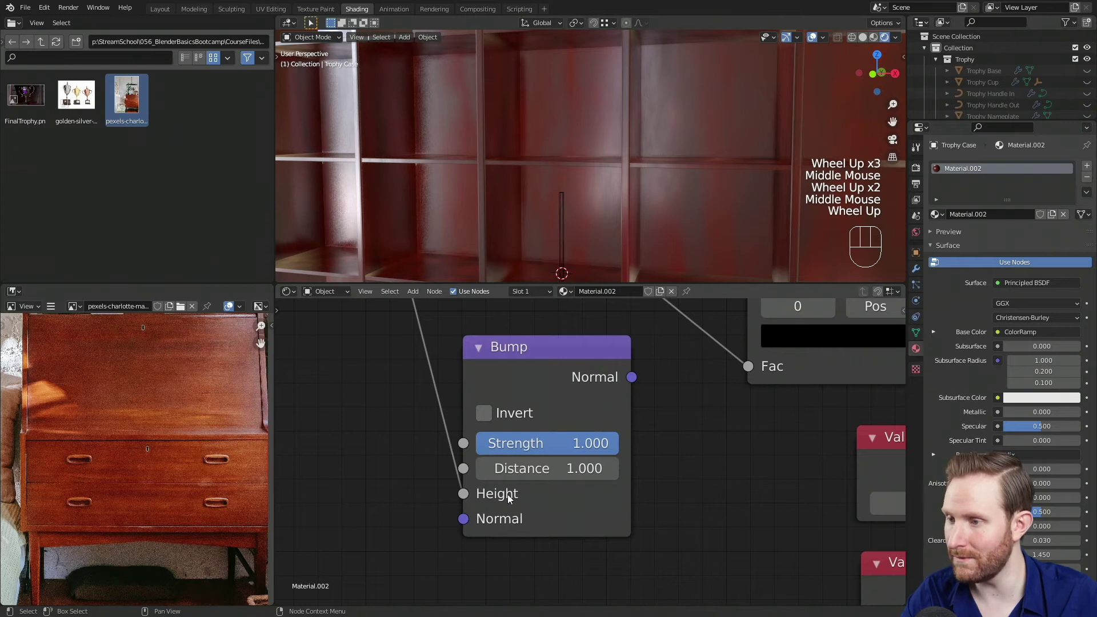
# - Move the Bump node beside the Principled BSDF and connect its Normal output to the shader's Normal input
pyautogui.scroll(-1, 629, 495)
pyautogui.scroll(-1, 630, 495)
pyautogui.moveTo(629, 495); pyautogui.dragTo(490, 455, button='middle')
pyautogui.scroll(-4, 488, 451)
pyautogui.moveTo(492, 394); pyautogui.dragTo(743, 479)
pyautogui.moveTo(771, 478); pyautogui.dragTo(623, 424, button='middle')
pyautogui.scroll(2, 623, 426)
pyautogui.scroll(2, 577, 474)
pyautogui.moveTo(682, 441); pyautogui.dragTo(592, 472, button='middle')
pyautogui.scroll(1, 575, 475)
pyautogui.scroll(2, 593, 472)
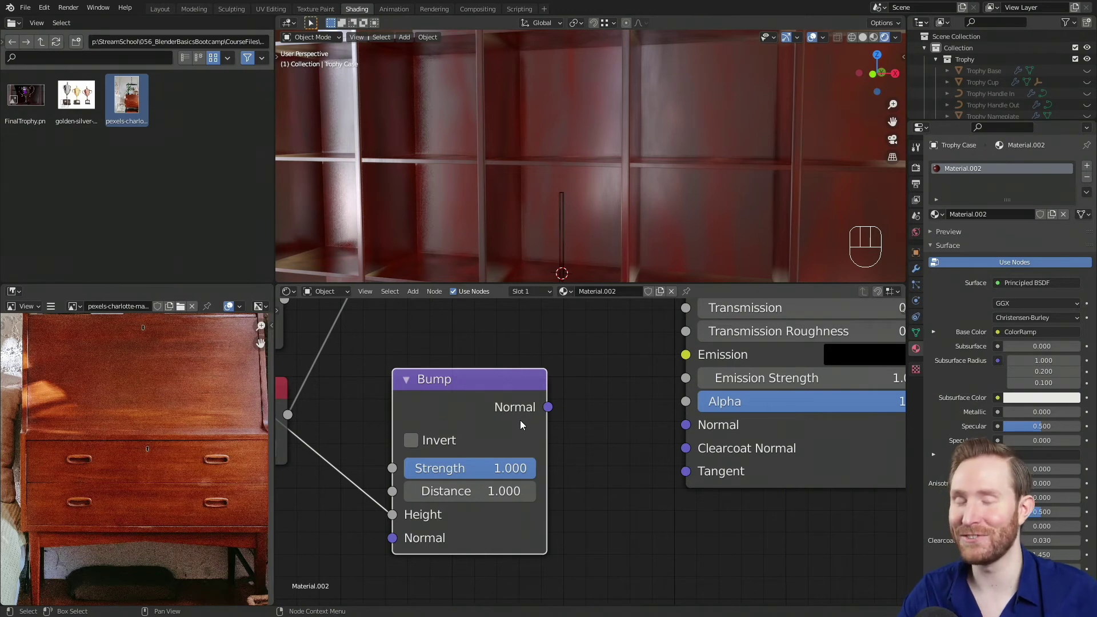
pyautogui.moveTo(557, 440); pyautogui.dragTo(564, 464, button='middle')
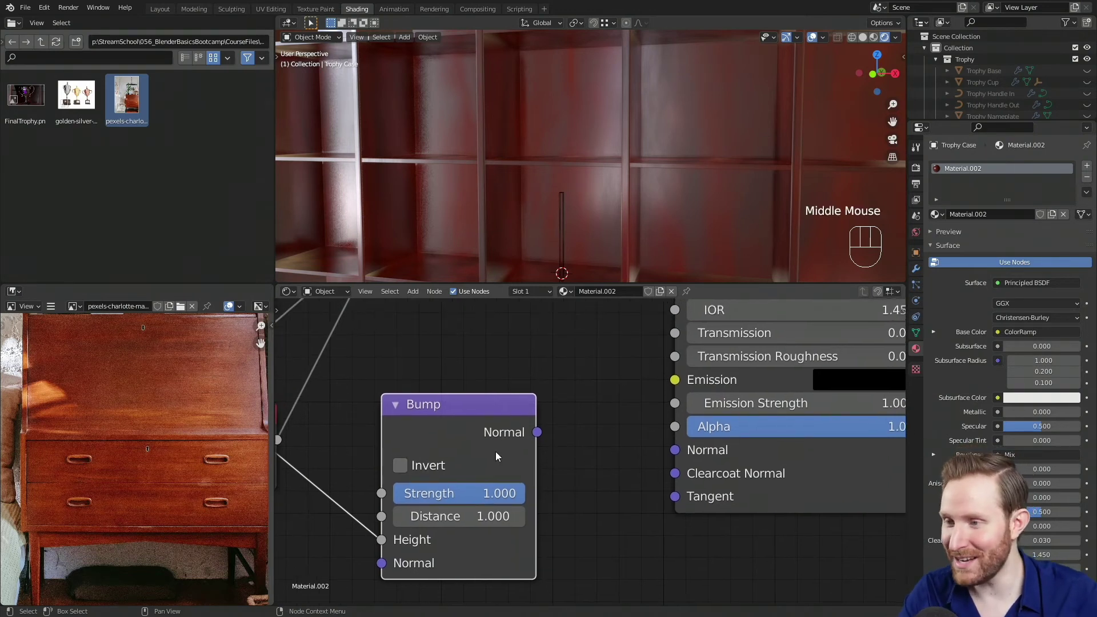
pyautogui.moveTo(537, 433); pyautogui.dragTo(678, 451)
# - Examine the full-strength bump effect on the trophy case shelves from several angles and distances
pyautogui.keyDown('shift'); pyautogui.moveTo(703, 90); pyautogui.dragTo(676, 123, button='middle'); pyautogui.keyUp('shift')
pyautogui.moveTo(580, 128); pyautogui.dragTo(600, 184, button='middle')
pyautogui.scroll(2, 645, 205)
pyautogui.scroll(3, 627, 213)
pyautogui.scroll(-3, 612, 184)
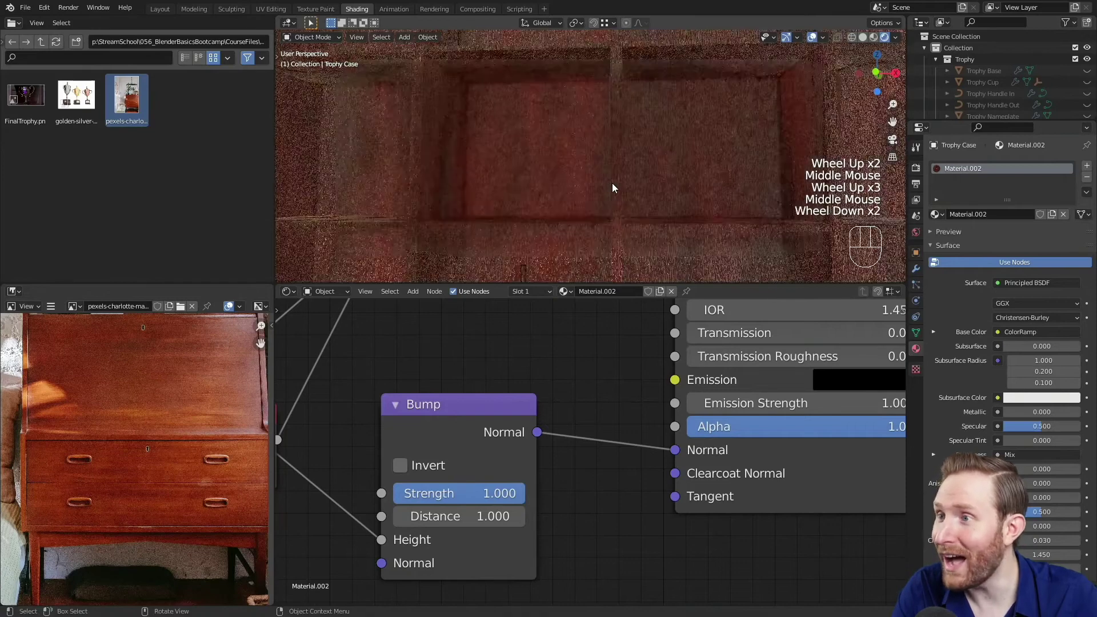
pyautogui.moveTo(606, 122); pyautogui.dragTo(580, 179, button='middle')
pyautogui.scroll(-1, 583, 174)
pyautogui.keyDown('shift'); pyautogui.moveTo(579, 179); pyautogui.dragTo(588, 140, button='middle'); pyautogui.keyUp('shift')
pyautogui.moveTo(588, 140); pyautogui.dragTo(608, 171, button='middle')
pyautogui.scroll(3, 608, 171)
pyautogui.scroll(2, 607, 175)
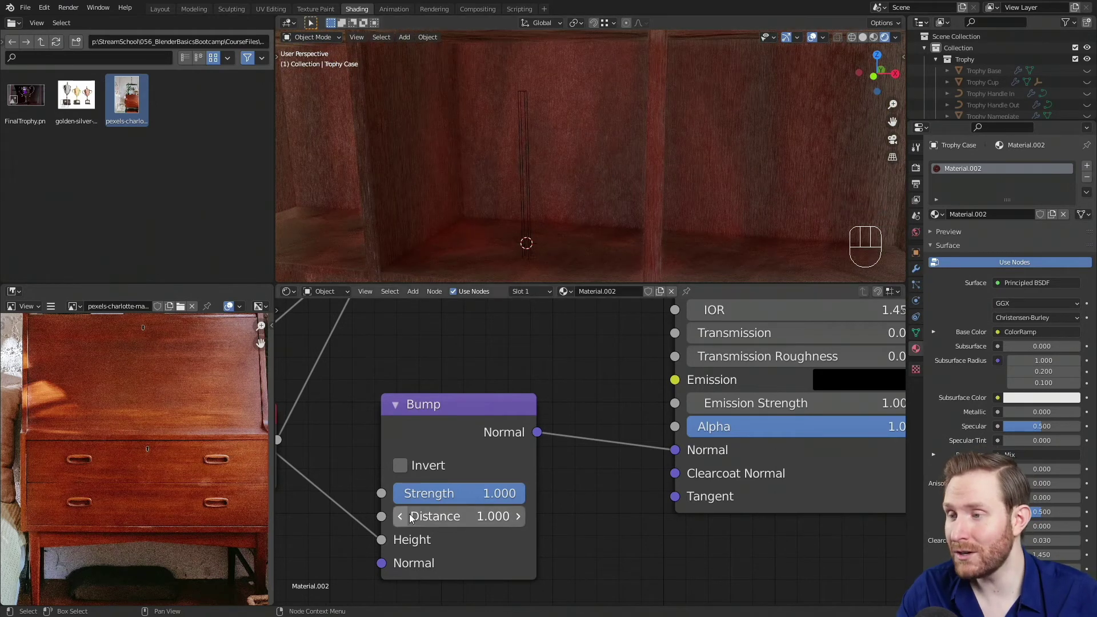
# - Set the Bump node's Strength to 0.025
pyautogui.moveTo(419, 449); pyautogui.dragTo(457, 413, button='middle')
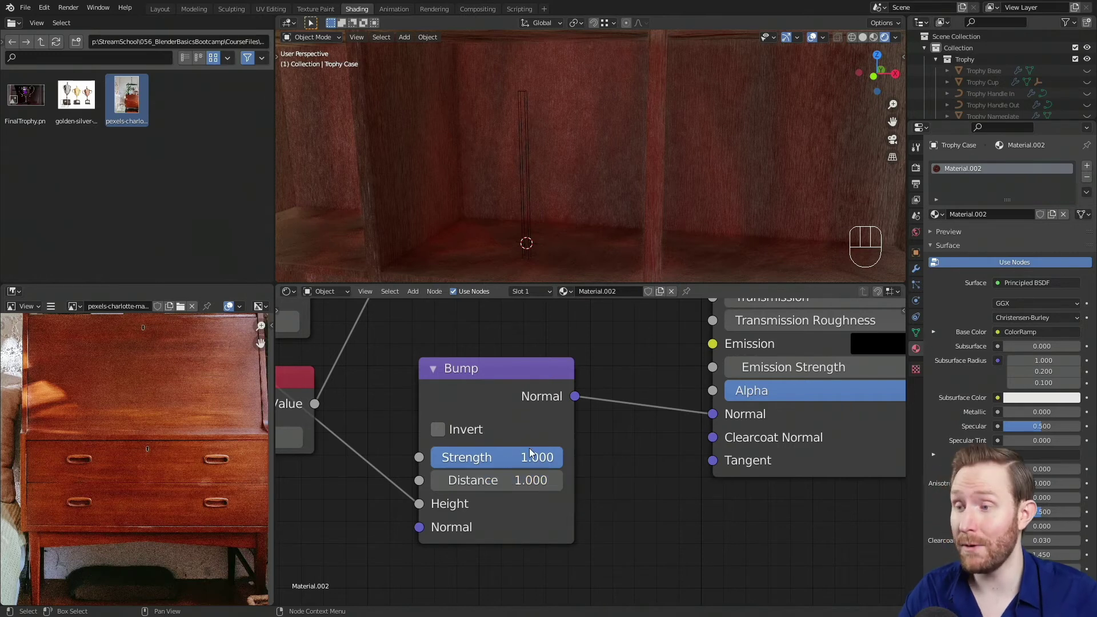
pyautogui.click(506, 458)
pyautogui.write('.025')
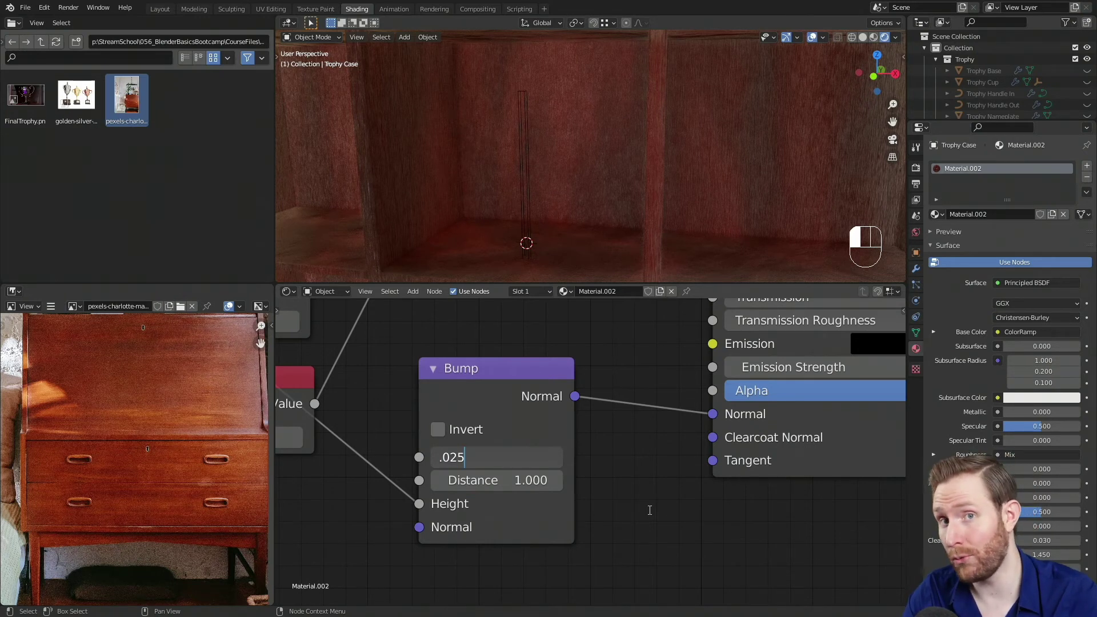
pyautogui.press('Return')
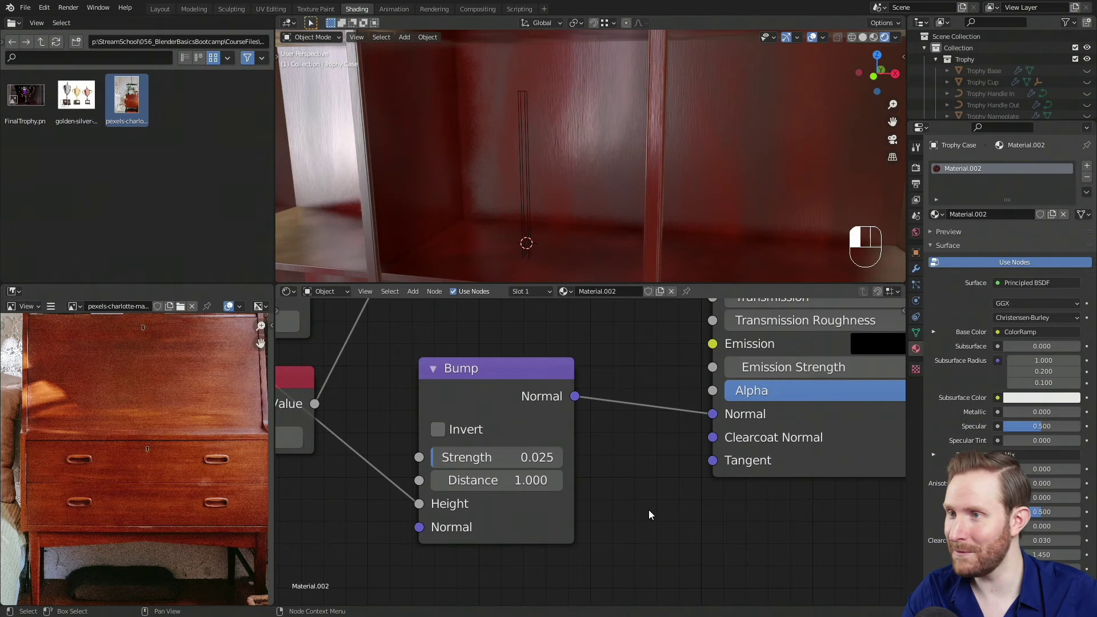
# - Check the reduced wood-grain bump on the shelves up close and through the scene camera
pyautogui.scroll(-3, 623, 170)
pyautogui.moveTo(623, 170); pyautogui.dragTo(601, 161, button='middle')
pyautogui.scroll(2, 609, 196)
pyautogui.scroll(-2, 598, 160)
pyautogui.scroll(3, 601, 160)
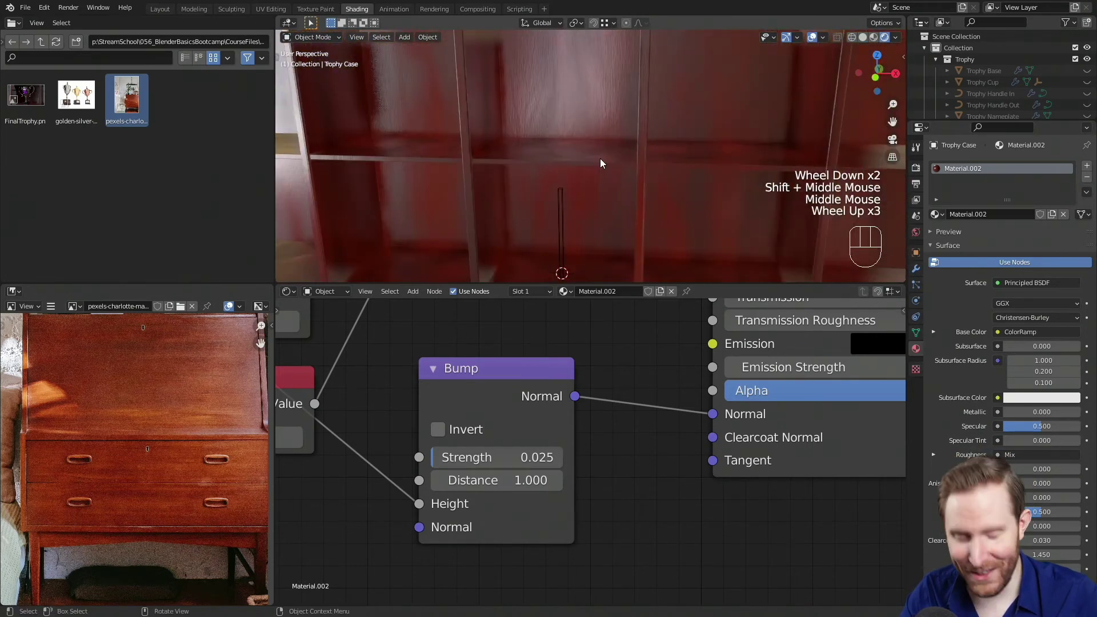
pyautogui.press('KP_0')
pyautogui.scroll(-1, 600, 159)
pyautogui.keyDown('shift'); pyautogui.moveTo(608, 159); pyautogui.dragTo(574, 201, button='middle'); pyautogui.keyUp('shift')
pyautogui.scroll(2, 551, 176)
pyautogui.scroll(-1, 594, 146)
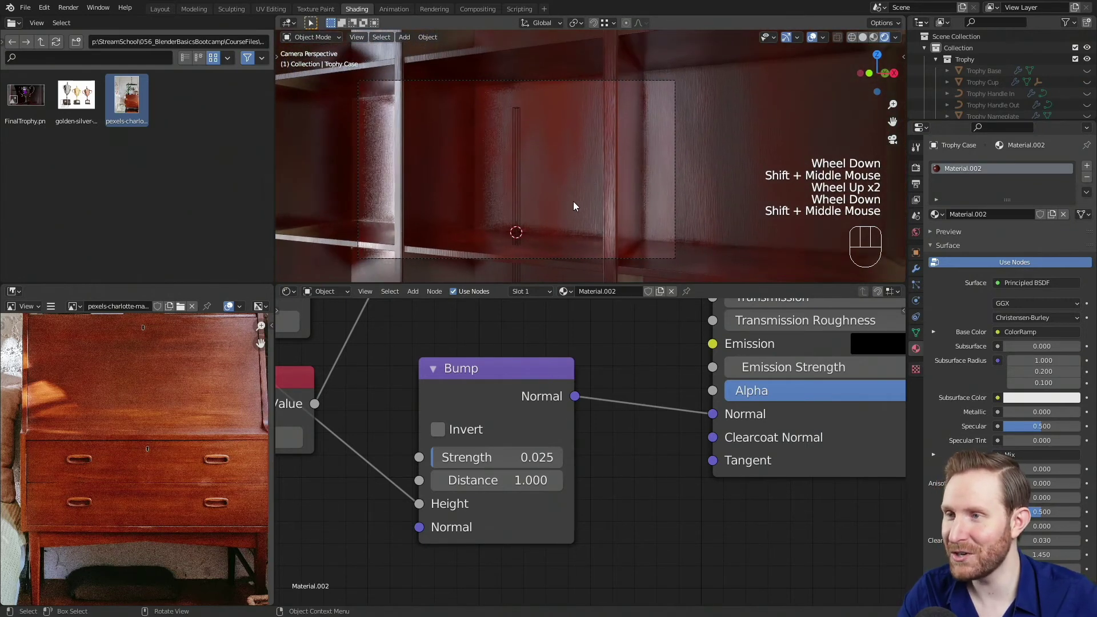
pyautogui.scroll(1, 574, 202)
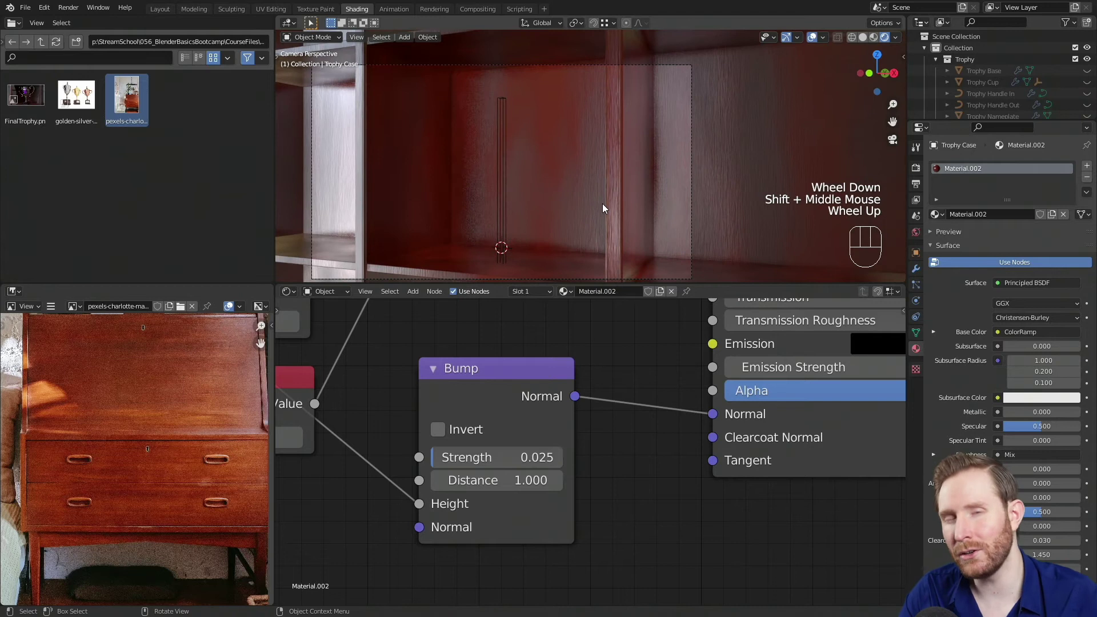
# - Lower the Principled BSDF's Specular to 0
pyautogui.scroll(-3, 499, 382)
pyautogui.moveTo(637, 424); pyautogui.dragTo(627, 538, button='middle')
pyautogui.moveTo(617, 379); pyautogui.dragTo(616, 471, button='middle')
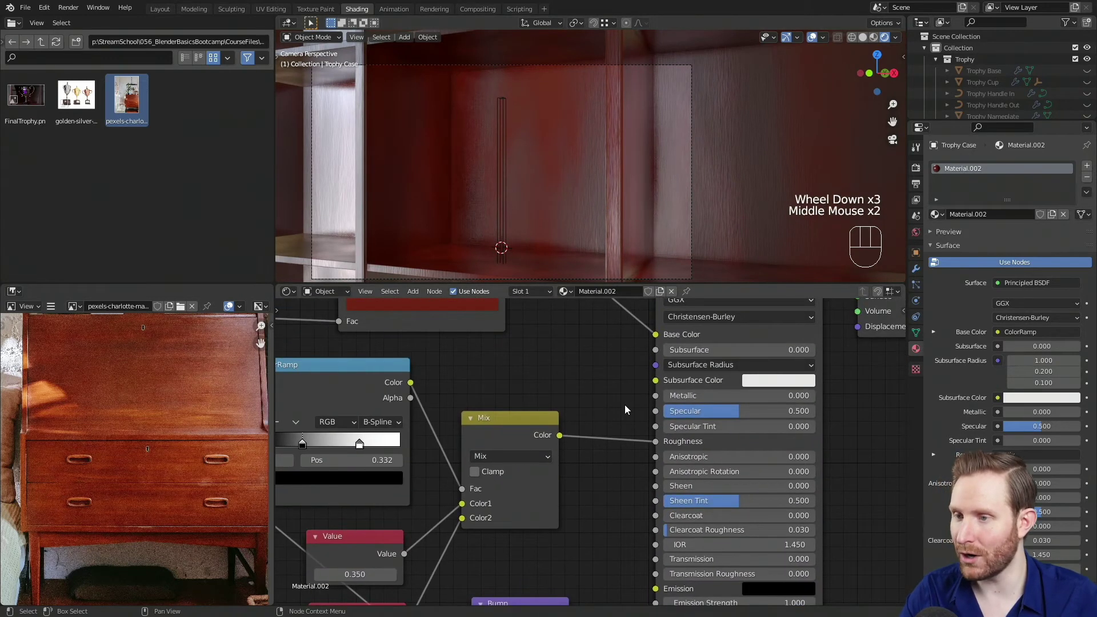
pyautogui.moveTo(600, 420); pyautogui.dragTo(515, 447, button='middle')
pyautogui.scroll(3, 650, 490)
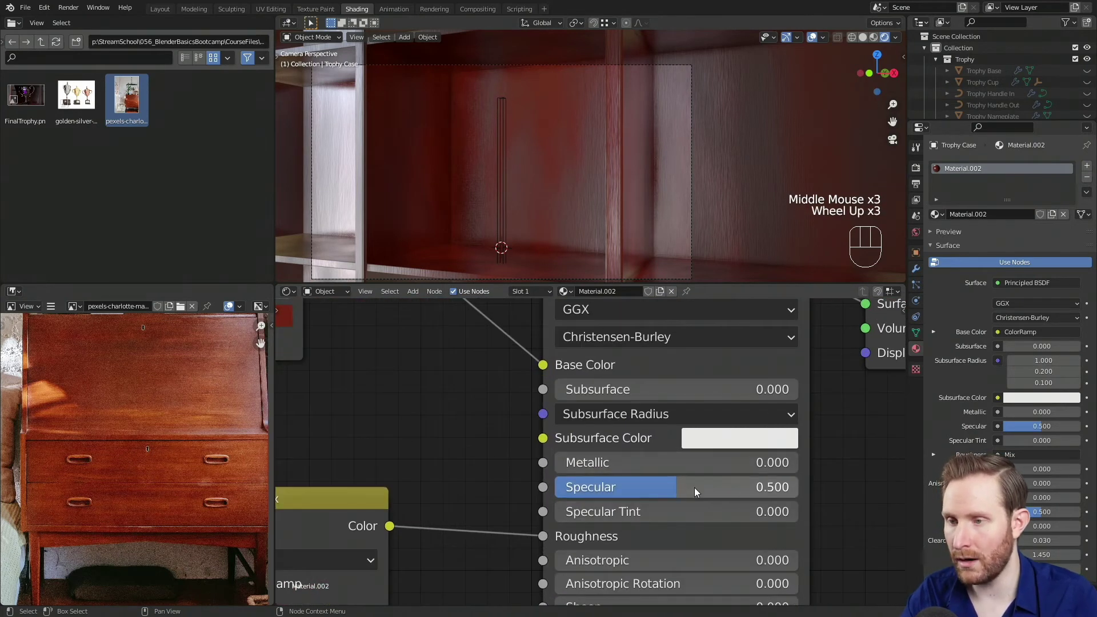
pyautogui.moveTo(677, 486); pyautogui.dragTo(566, 487)
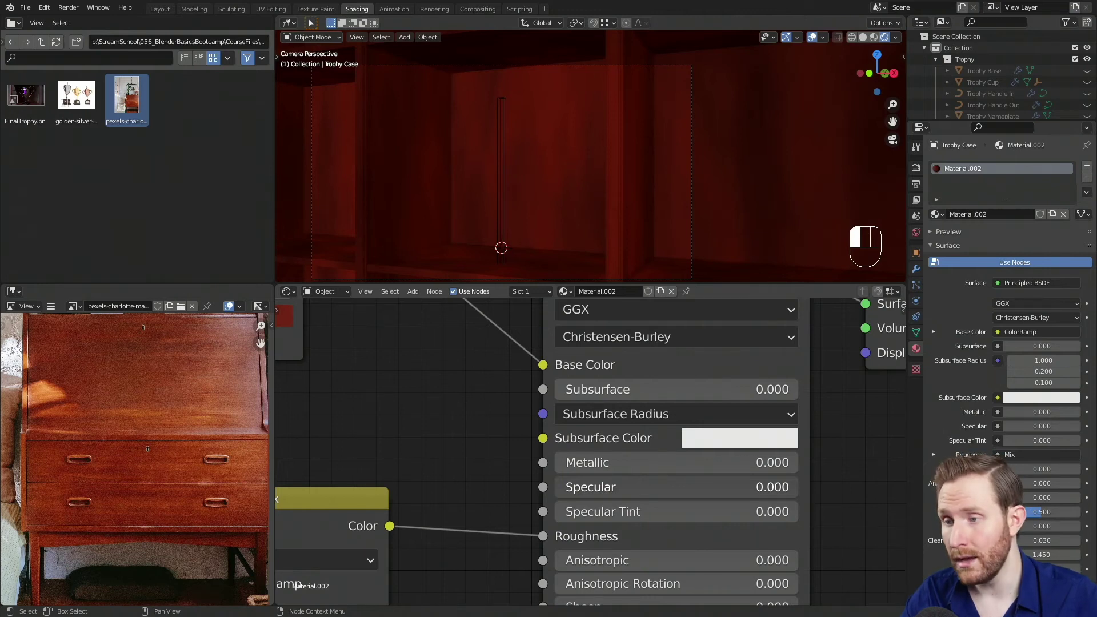
# - Try the Principled BSDF's Specular at its maximum of 1, and settle on 0.25
pyautogui.moveTo(566, 487); pyautogui.dragTo(794, 486)
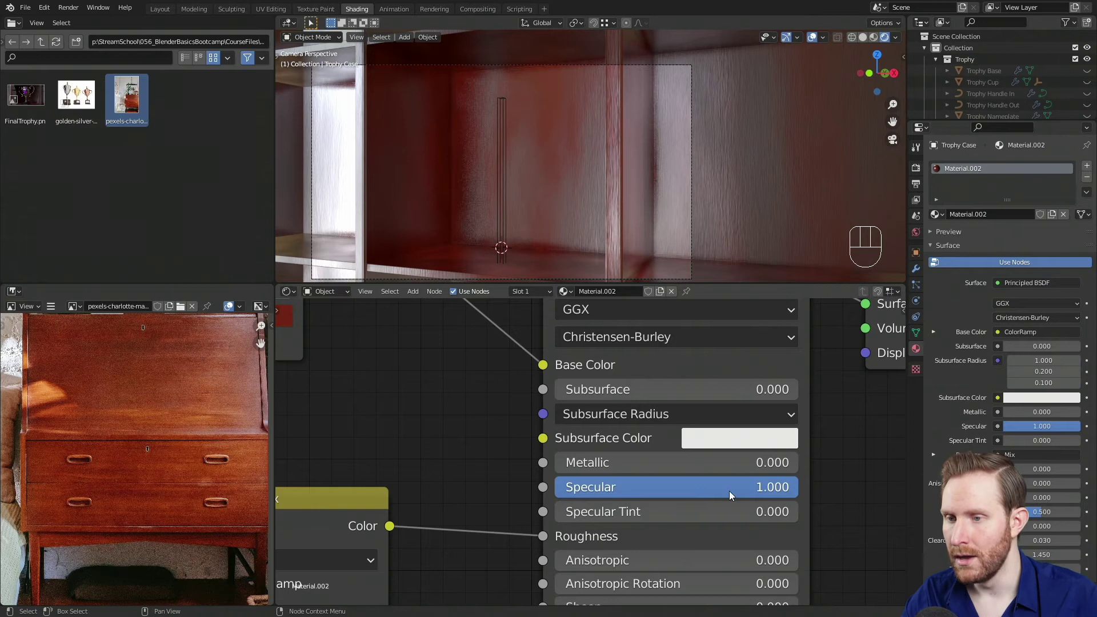
pyautogui.click(711, 488)
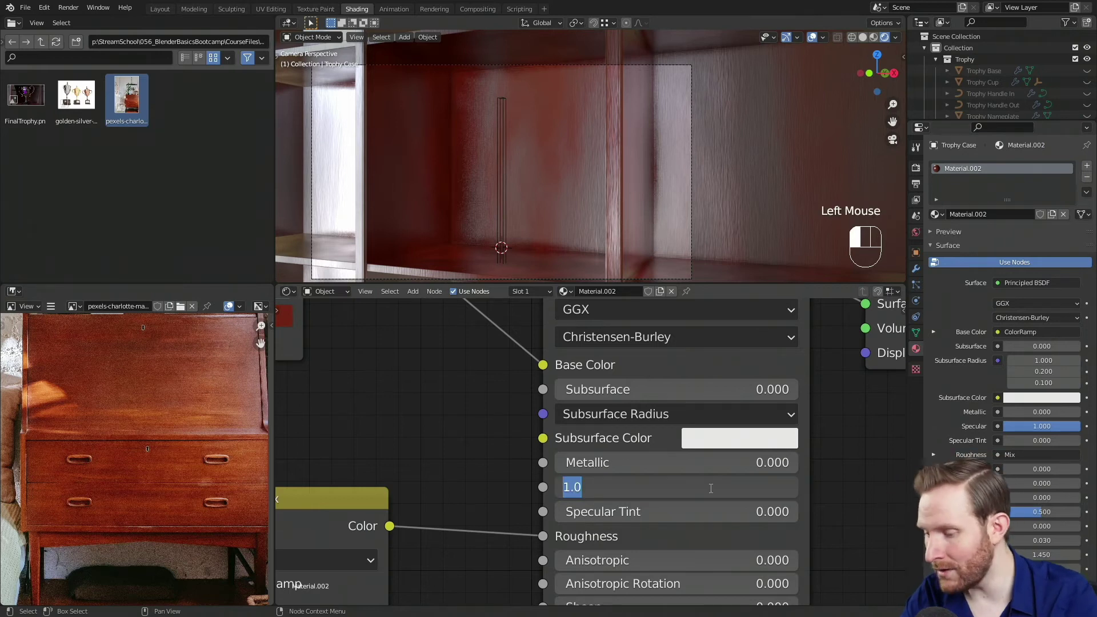
pyautogui.write('.2')
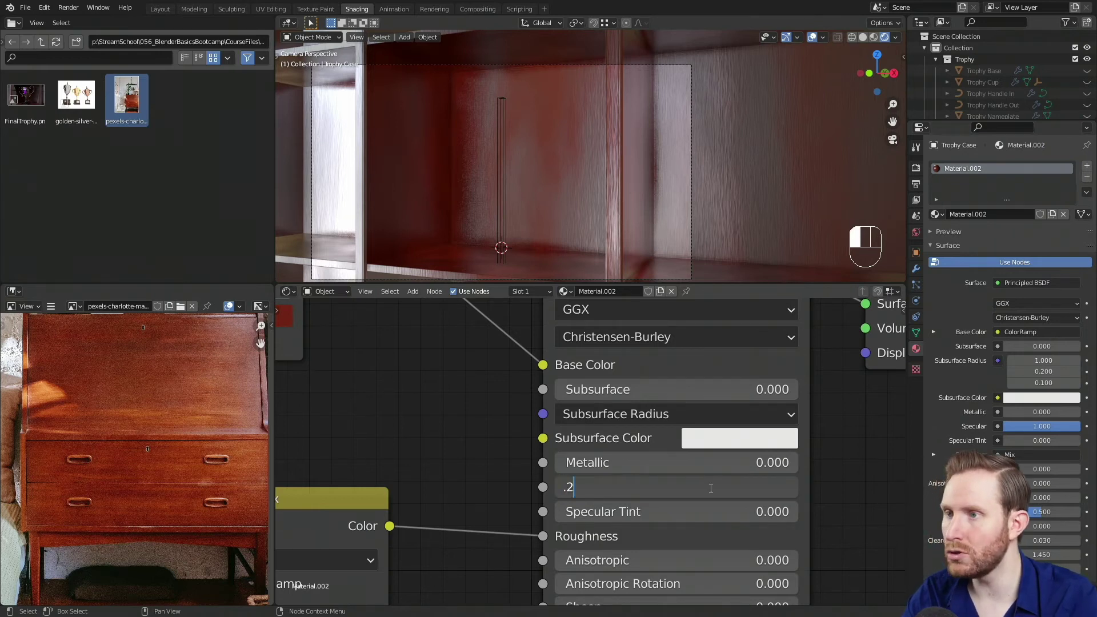
pyautogui.write('5')
pyautogui.press('Return')
pyautogui.moveTo(623, 488)
pyautogui.mouseDown()
pyautogui.moveTo(666, 489)
pyautogui.moveTo(618, 489)
pyautogui.mouseUp()
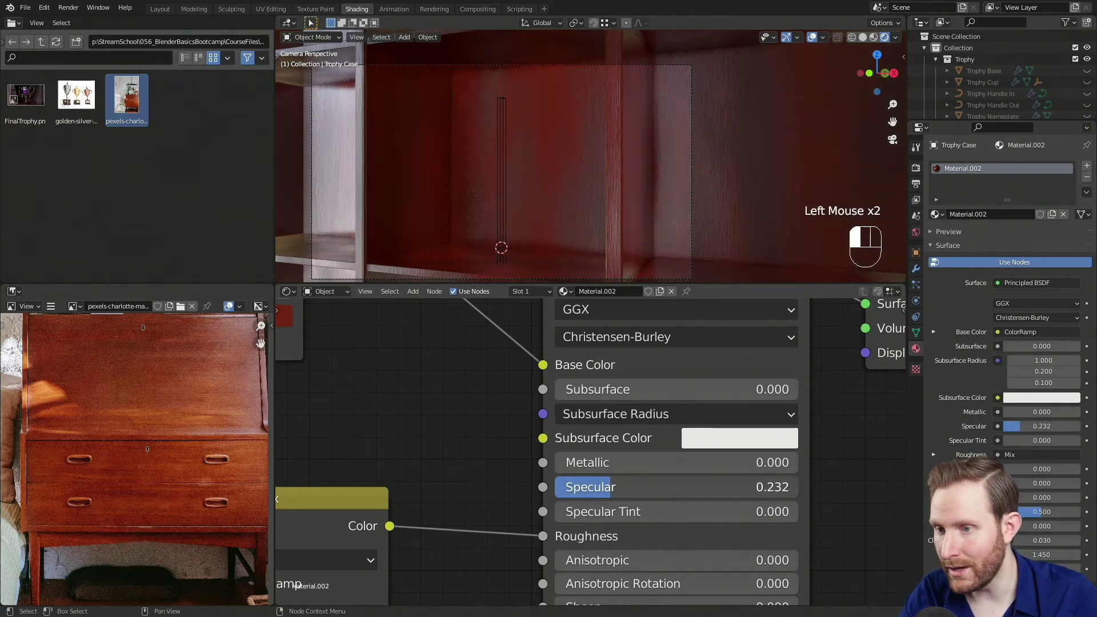
pyautogui.click(606, 488)
pyautogui.write('.25')
pyautogui.press('Return')
# - Examine the wood material's reflections on the trophy case shelves up close, from several angles and from farther away
pyautogui.keyDown('shift'); pyautogui.moveTo(556, 165); pyautogui.dragTo(590, 143, button='middle'); pyautogui.keyUp('shift')
pyautogui.scroll(-1, 587, 150)
pyautogui.moveTo(577, 165); pyautogui.dragTo(594, 219, button='middle')
pyautogui.scroll(-1, 544, 227)
pyautogui.scroll(-2, 562, 189)
pyautogui.keyDown('shift'); pyautogui.moveTo(548, 171); pyautogui.dragTo(578, 150, button='middle'); pyautogui.keyUp('shift')
pyautogui.moveTo(578, 149); pyautogui.dragTo(586, 188, button='middle')
pyautogui.keyDown('shift'); pyautogui.moveTo(586, 189); pyautogui.dragTo(604, 196, button='middle'); pyautogui.keyUp('shift')
pyautogui.scroll(2, 604, 196)
pyautogui.keyDown('shift'); pyautogui.moveTo(594, 199); pyautogui.dragTo(604, 150, button='middle'); pyautogui.keyUp('shift')
pyautogui.scroll(1, 604, 150)
pyautogui.moveTo(604, 150); pyautogui.dragTo(604, 168, button='middle')
pyautogui.scroll(1, 605, 168)
pyautogui.moveTo(605, 169); pyautogui.dragTo(604, 195, button='middle')
pyautogui.keyDown('shift'); pyautogui.moveTo(605, 194); pyautogui.dragTo(604, 146, button='middle'); pyautogui.keyUp('shift')
pyautogui.moveTo(567, 201); pyautogui.dragTo(585, 136, button='middle')
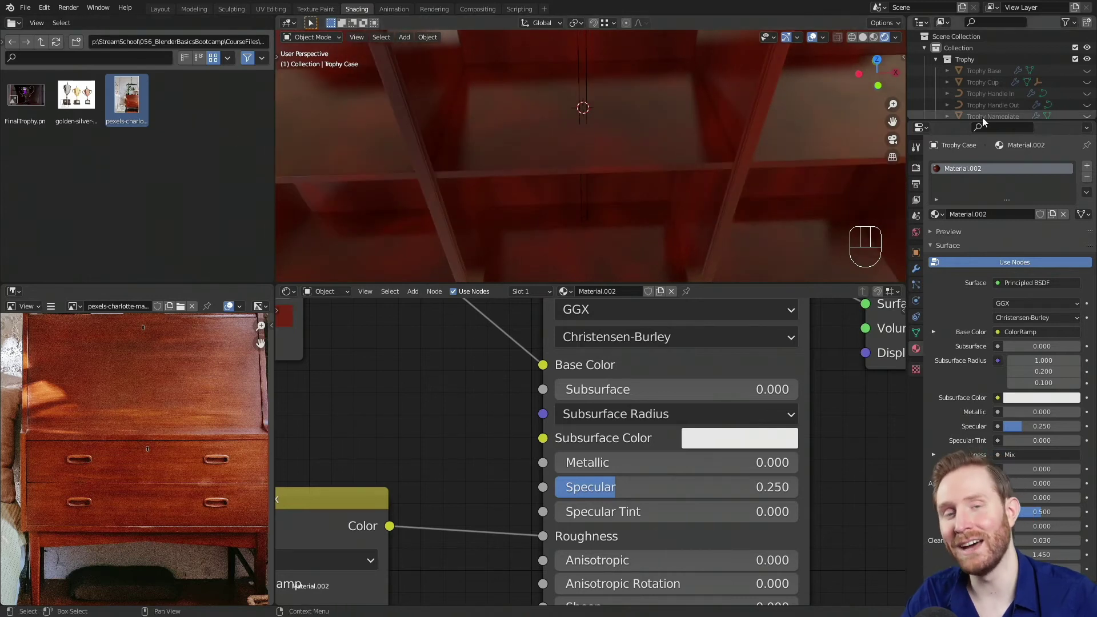
pyautogui.scroll(-3, 527, 144)
pyautogui.moveTo(527, 144); pyautogui.dragTo(573, 156, button='middle')
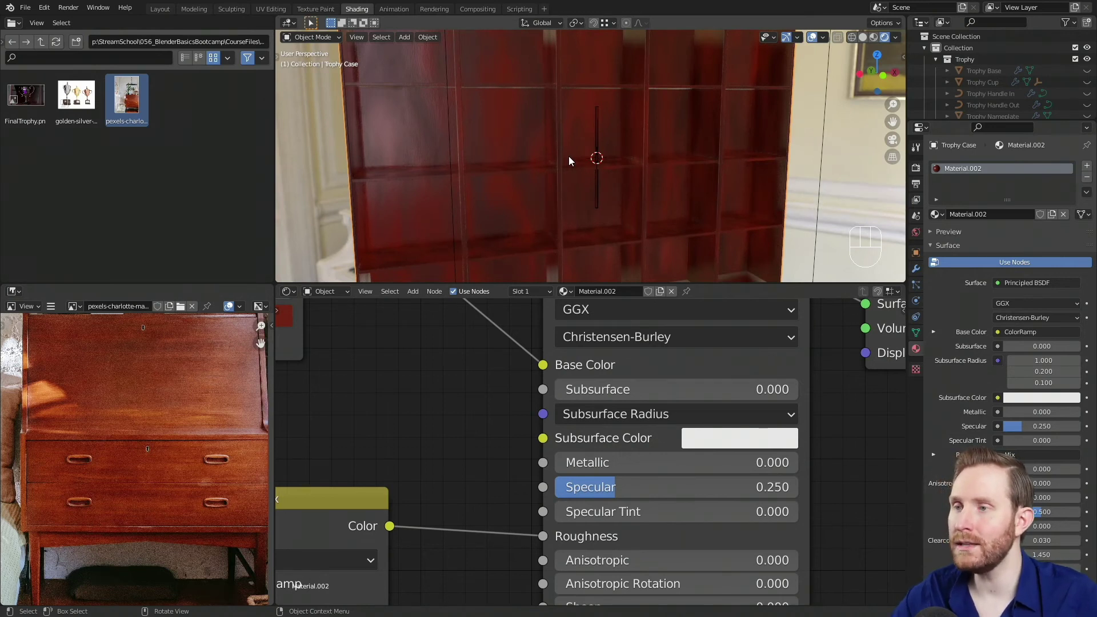
# - Group all nodes between the Texture Coordinate nodes and the Material Output into one node group, and return to the main material tree
pyautogui.scroll(-7, 472, 441)
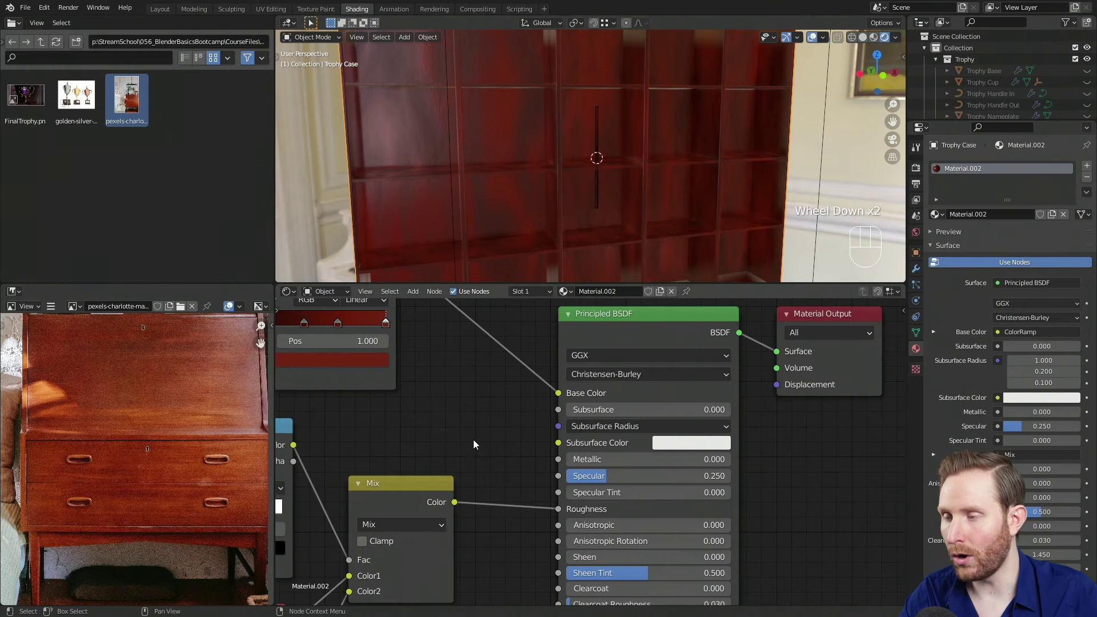
pyautogui.moveTo(490, 418); pyautogui.dragTo(633, 413, button='middle')
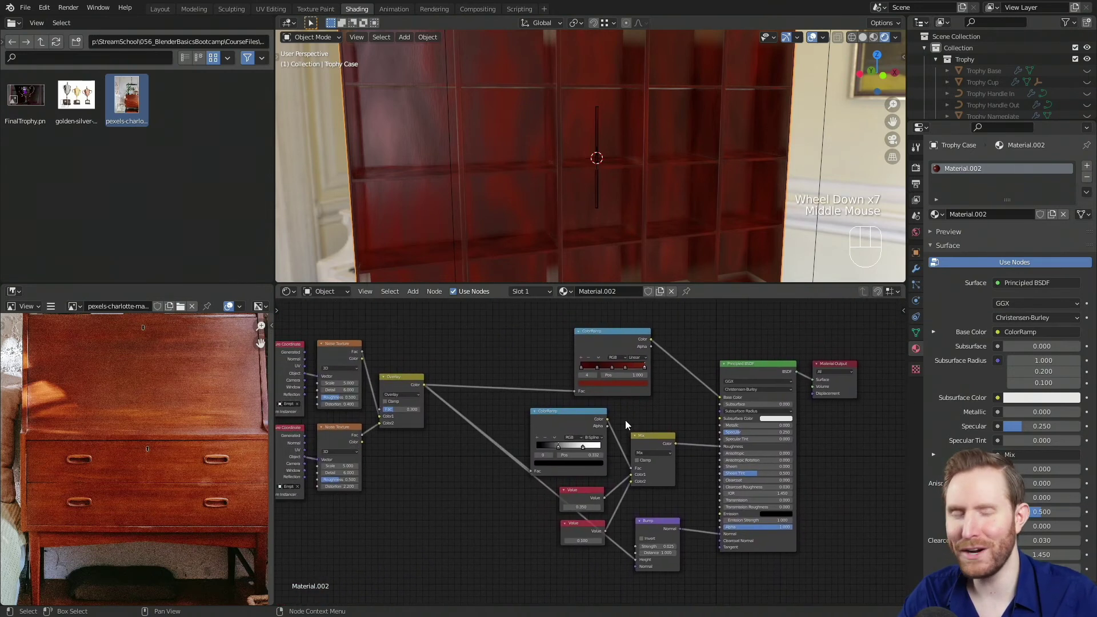
pyautogui.scroll(1, 626, 424)
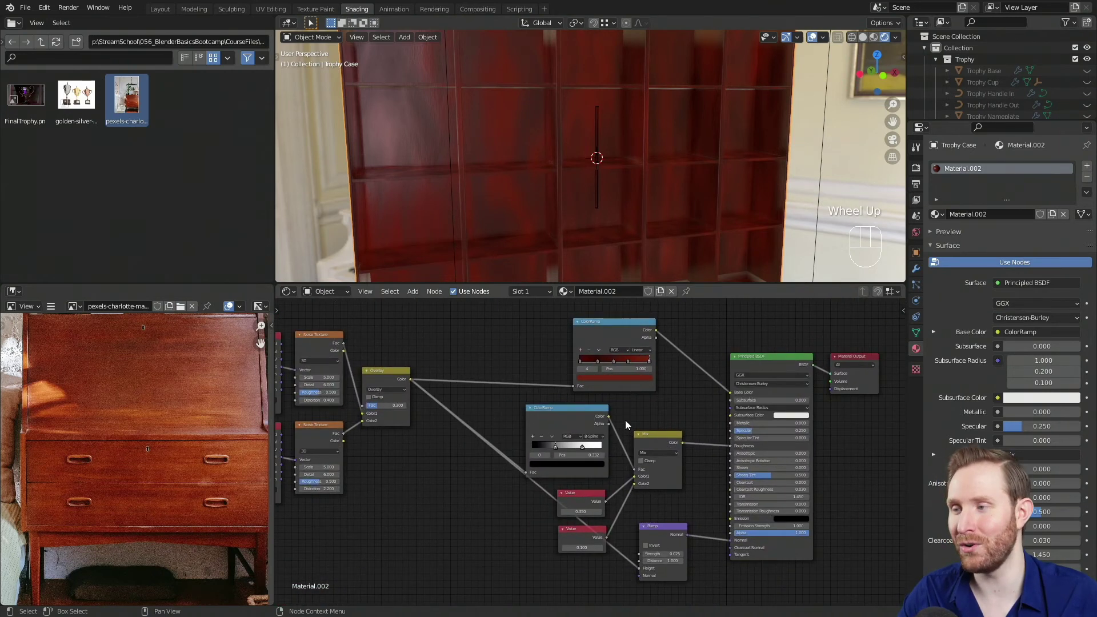
pyautogui.moveTo(505, 373)
pyautogui.mouseDown(button='middle')
pyautogui.moveTo(534, 399)
pyautogui.moveTo(499, 375)
pyautogui.mouseUp(button='middle')
pyautogui.scroll(-2, 532, 398)
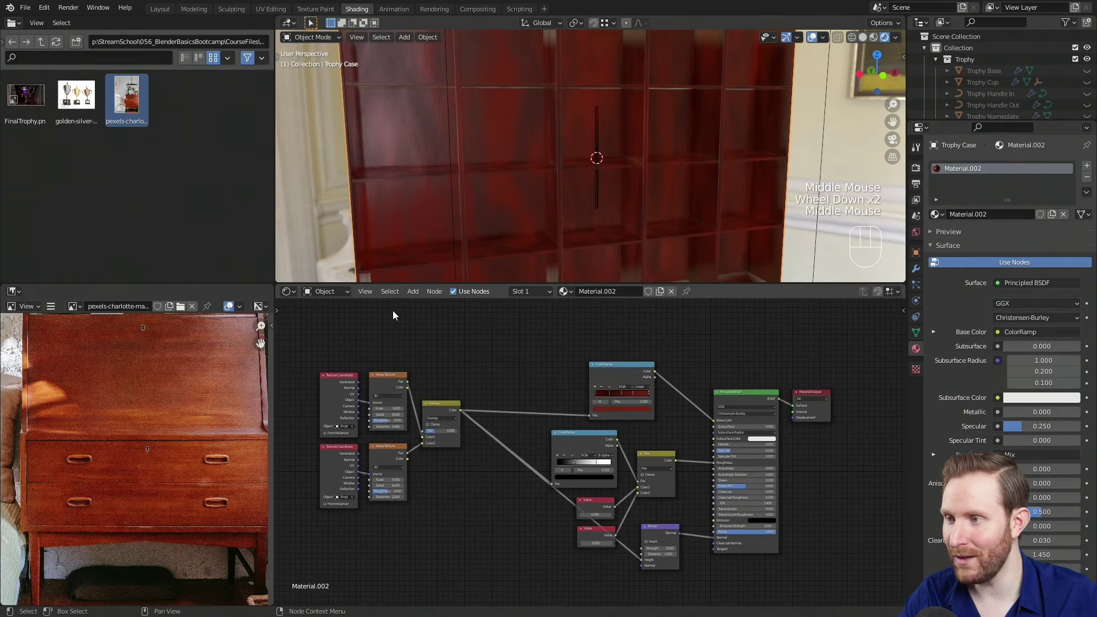
pyautogui.moveTo(391, 310); pyautogui.dragTo(766, 580)
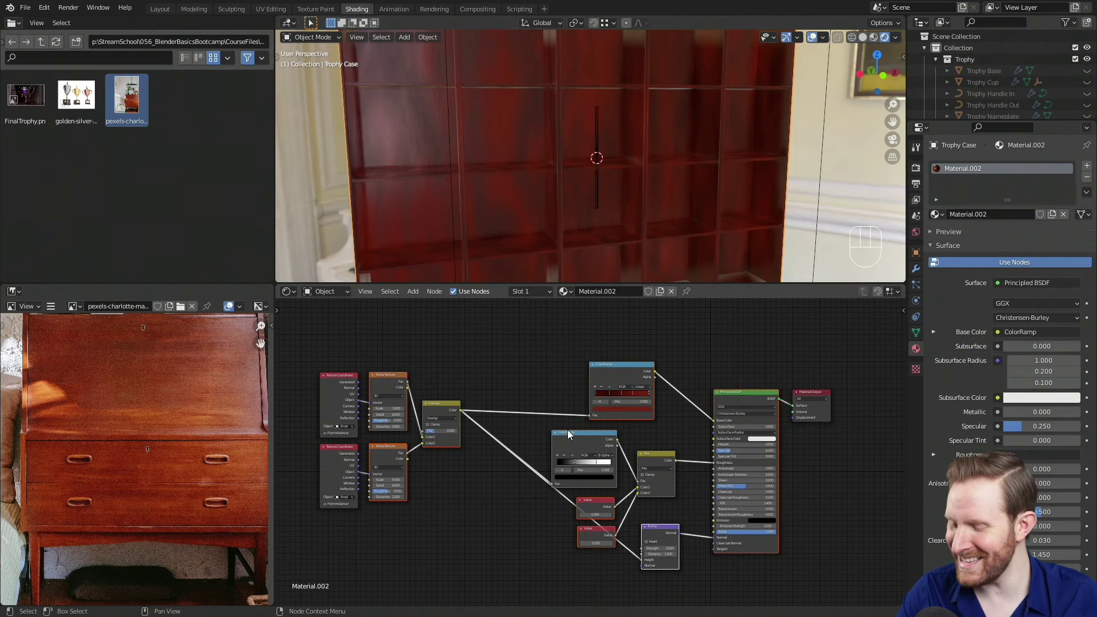
pyautogui.hotkey('ctrl', 'g')
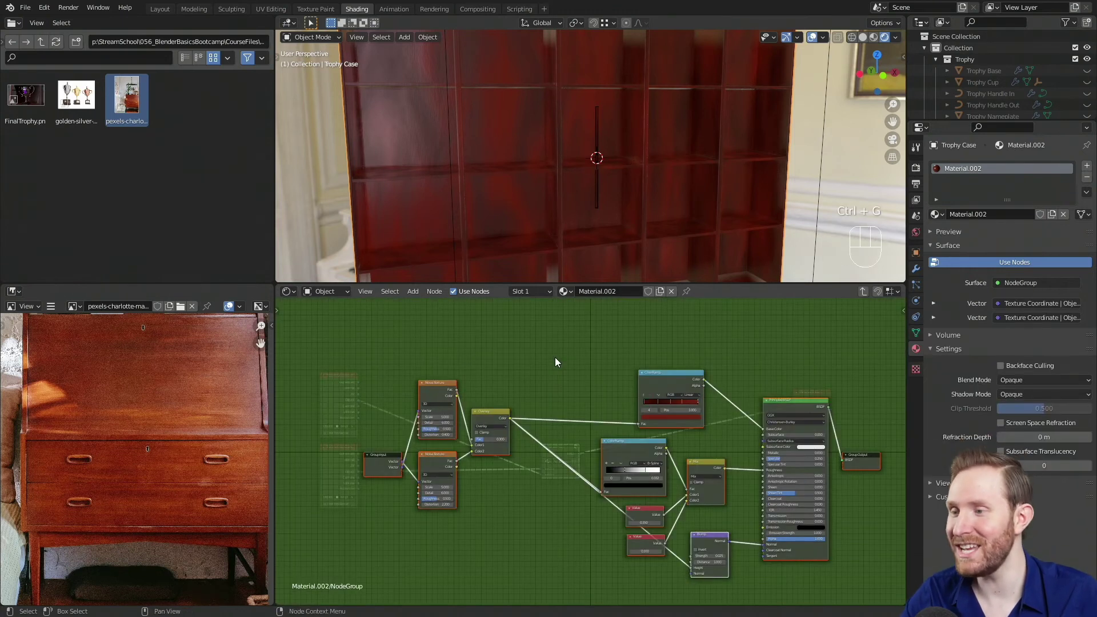
pyautogui.moveTo(509, 479); pyautogui.dragTo(449, 465, button='middle')
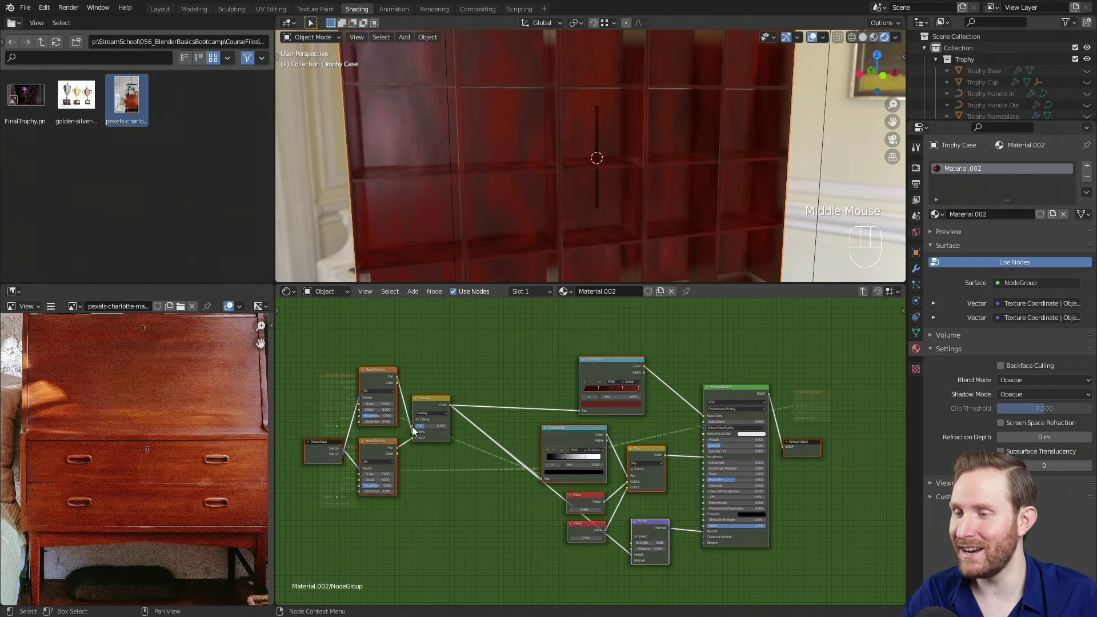
pyautogui.press('Tab')
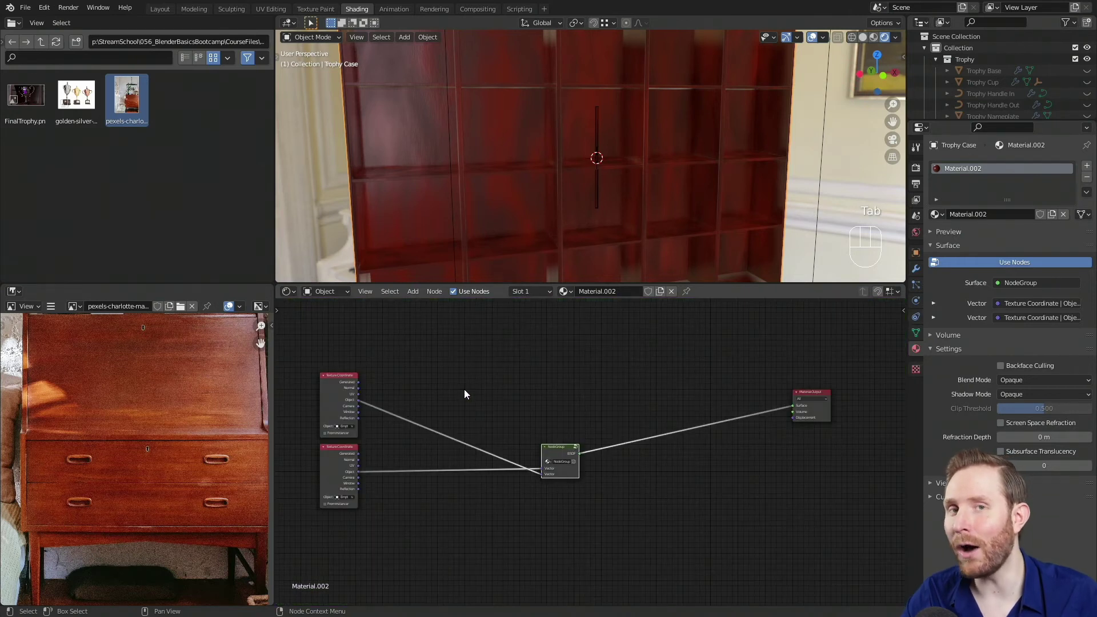
# - Move the new node group and the Material Output close beside the two Texture Coordinate nodes
pyautogui.moveTo(558, 454); pyautogui.dragTo(404, 422)
pyautogui.moveTo(819, 392); pyautogui.dragTo(474, 414)
pyautogui.moveTo(461, 434); pyautogui.dragTo(655, 446, button='middle')
pyautogui.scroll(2, 655, 446)
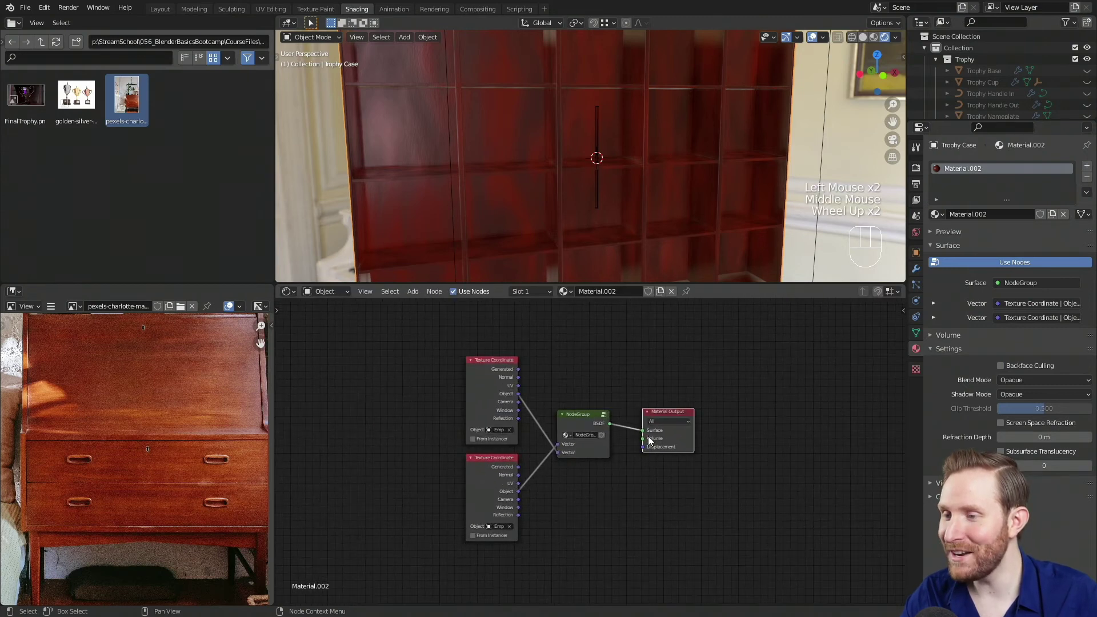
pyautogui.scroll(3, 620, 441)
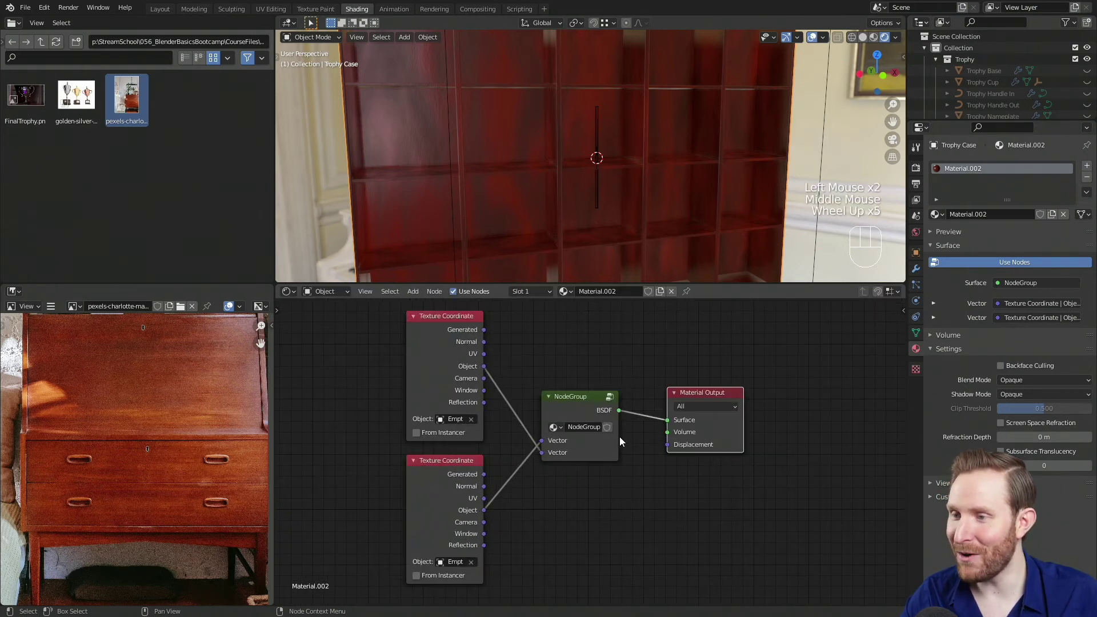
# - Rename the node group as "Wood Material Group"
pyautogui.click(570, 400)
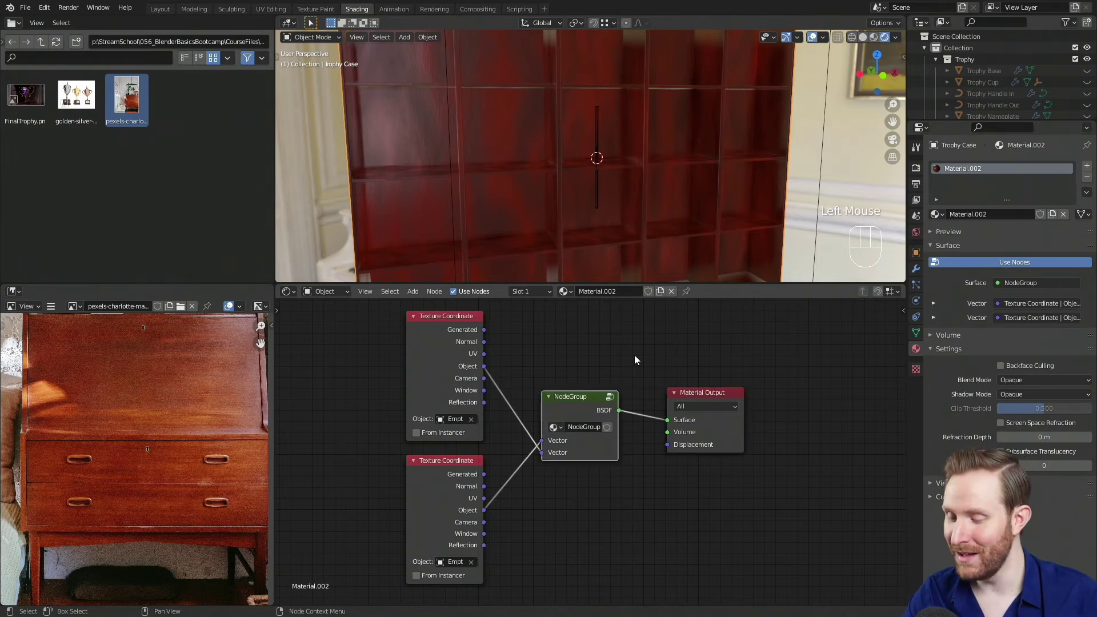
pyautogui.press('n')
pyautogui.scroll(2, 581, 389)
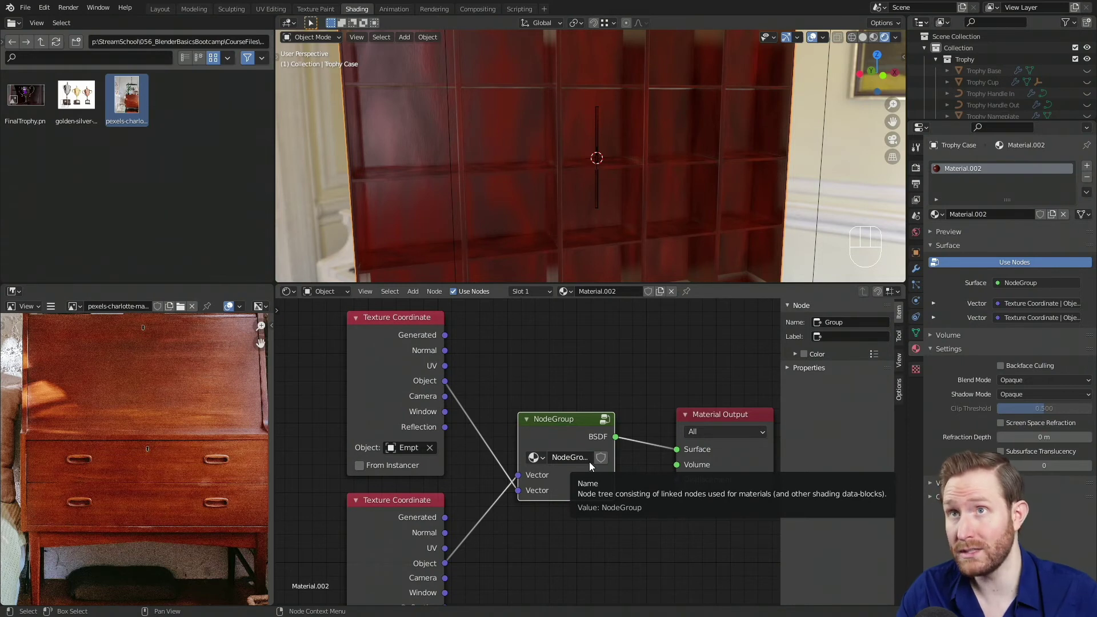
pyautogui.click(796, 368)
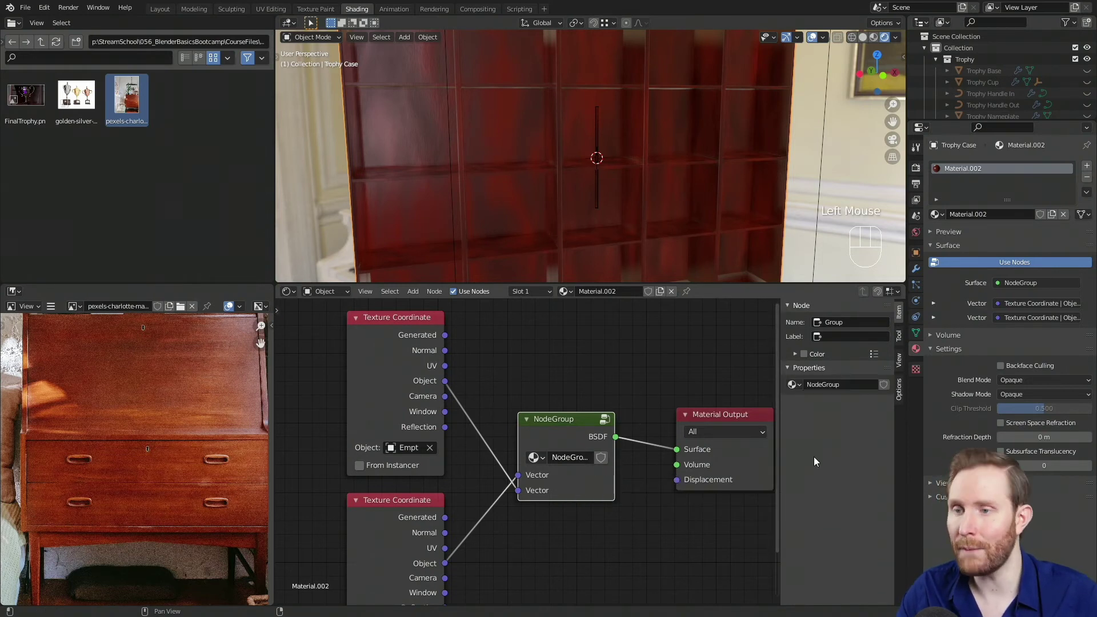
pyautogui.doubleClick(834, 385)
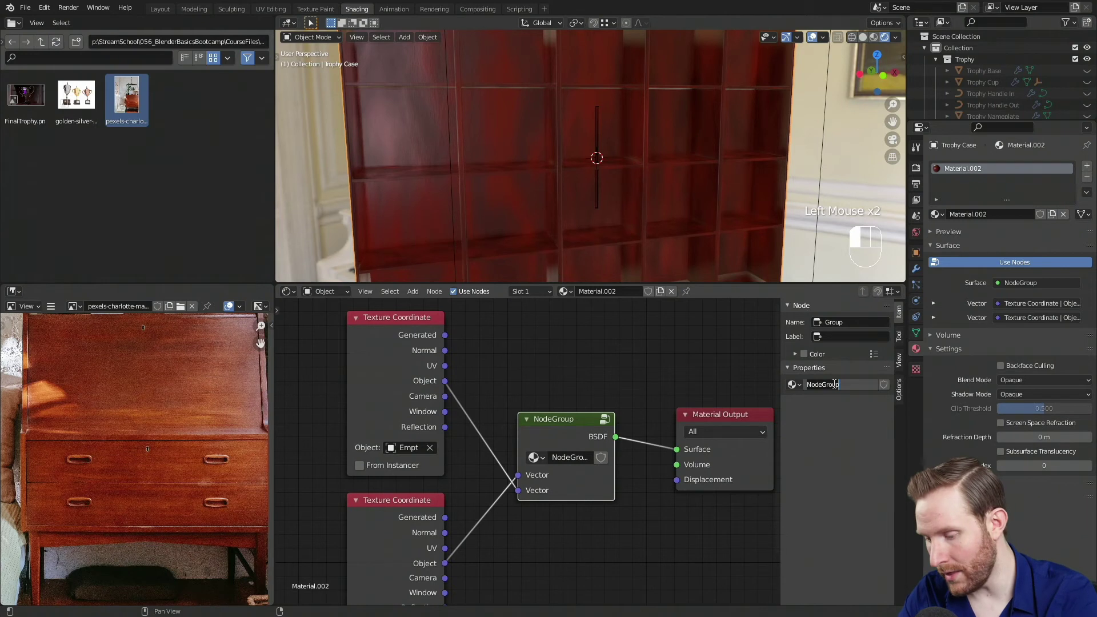
pyautogui.write('Wood Material Group')
pyautogui.press('Return')
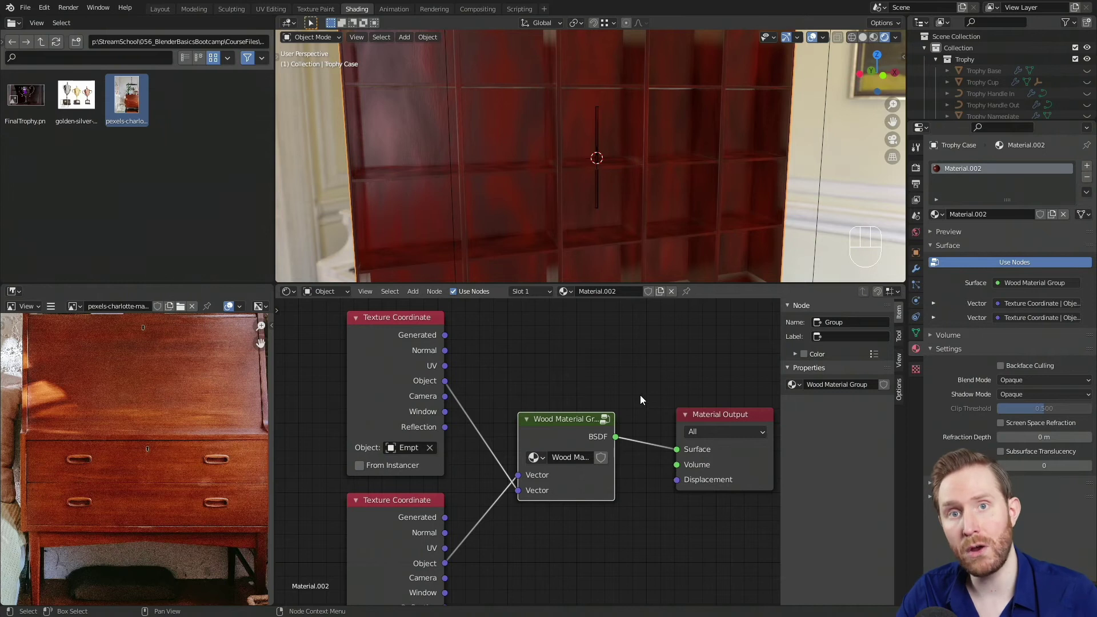
# - Open the Wood Material Group for editing
pyautogui.moveTo(577, 408); pyautogui.dragTo(555, 382, button='middle')
pyautogui.moveTo(523, 348); pyautogui.dragTo(553, 397, button='middle')
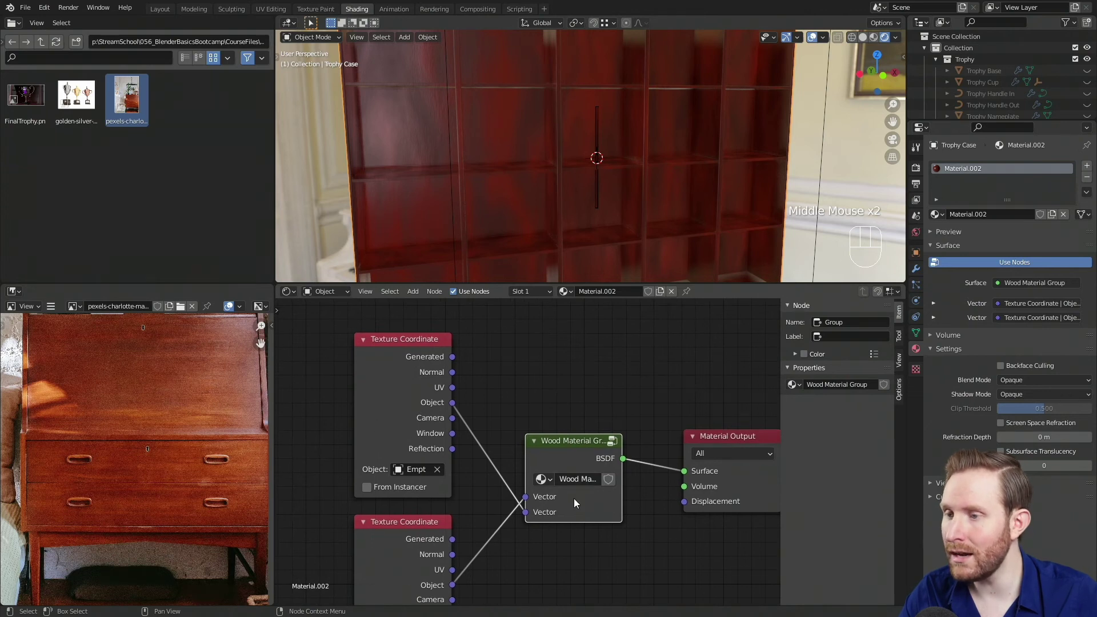
pyautogui.moveTo(567, 513); pyautogui.dragTo(560, 457, button='middle')
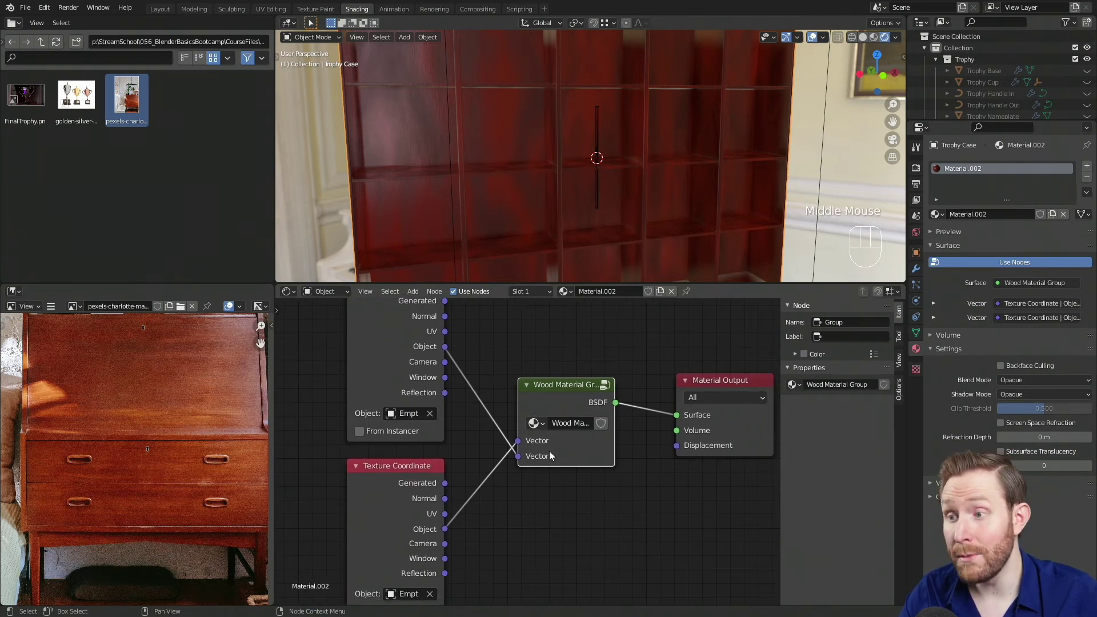
pyautogui.scroll(2, 529, 450)
pyautogui.moveTo(649, 436)
pyautogui.mouseDown(button='middle')
pyautogui.moveTo(621, 464)
pyautogui.moveTo(665, 432)
pyautogui.mouseUp(button='middle')
pyautogui.scroll(-1, 614, 464)
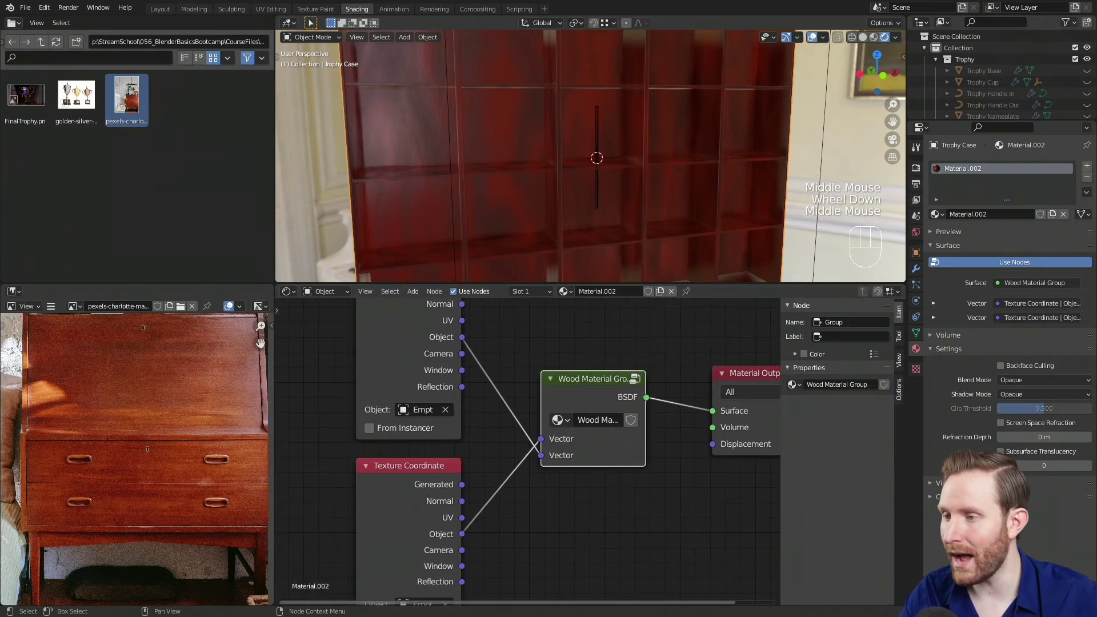
pyautogui.moveTo(567, 490); pyautogui.dragTo(507, 510, button='middle')
pyautogui.click(546, 406)
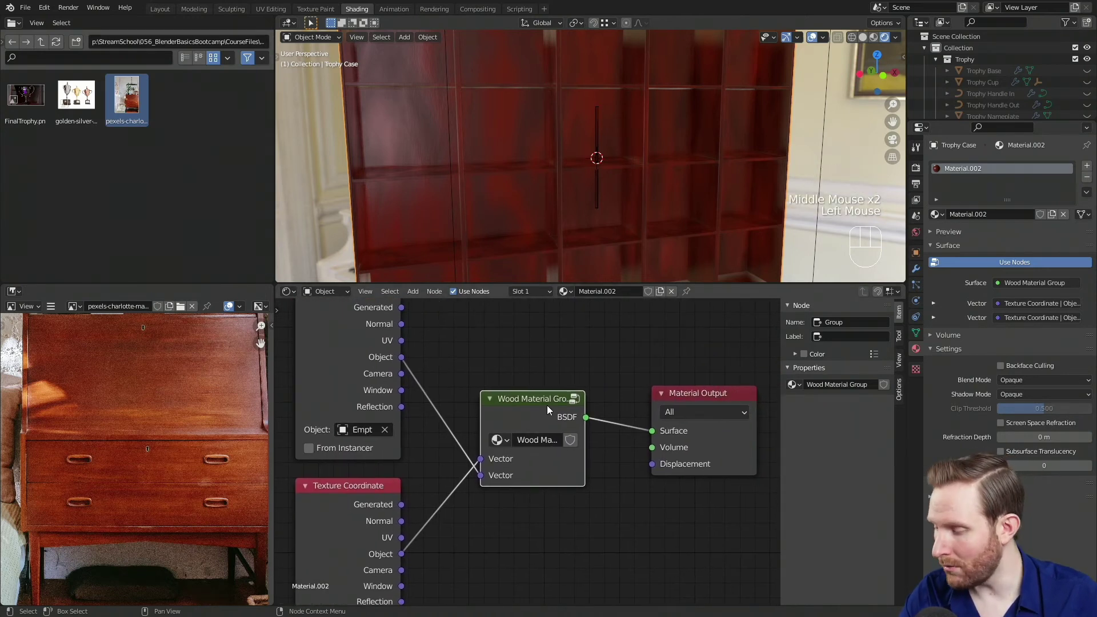
pyautogui.press('Tab')
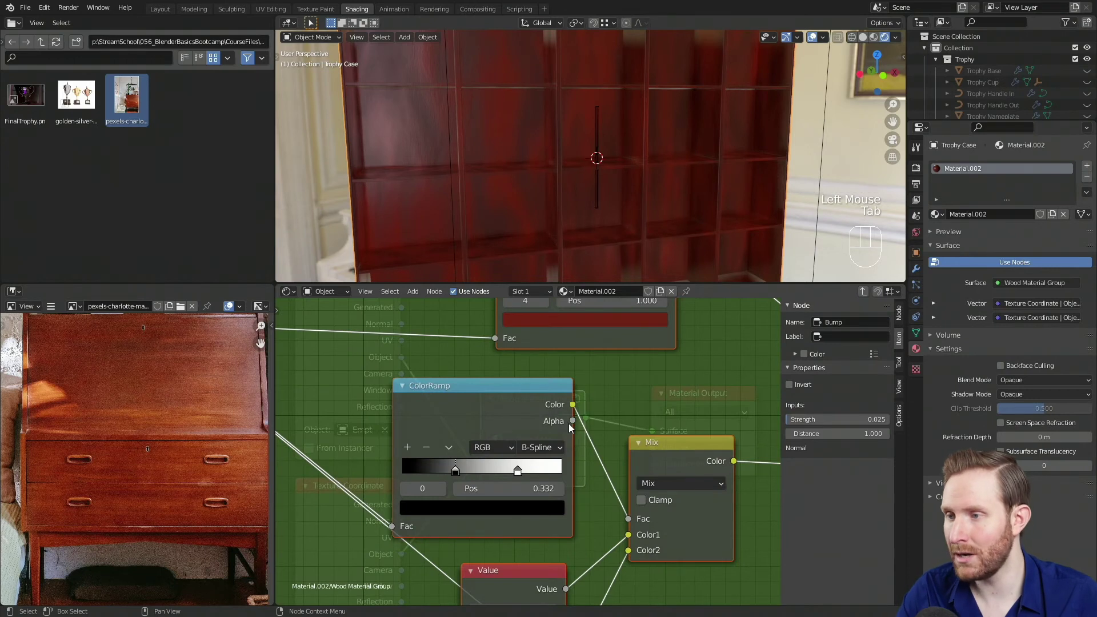
# - Show the group's input list and move its first Vector input below the other one
pyautogui.scroll(-2, 568, 424)
pyautogui.moveTo(568, 423); pyautogui.dragTo(718, 410, button='middle')
pyautogui.moveTo(463, 418); pyautogui.dragTo(576, 392, button='middle')
pyautogui.click(448, 436)
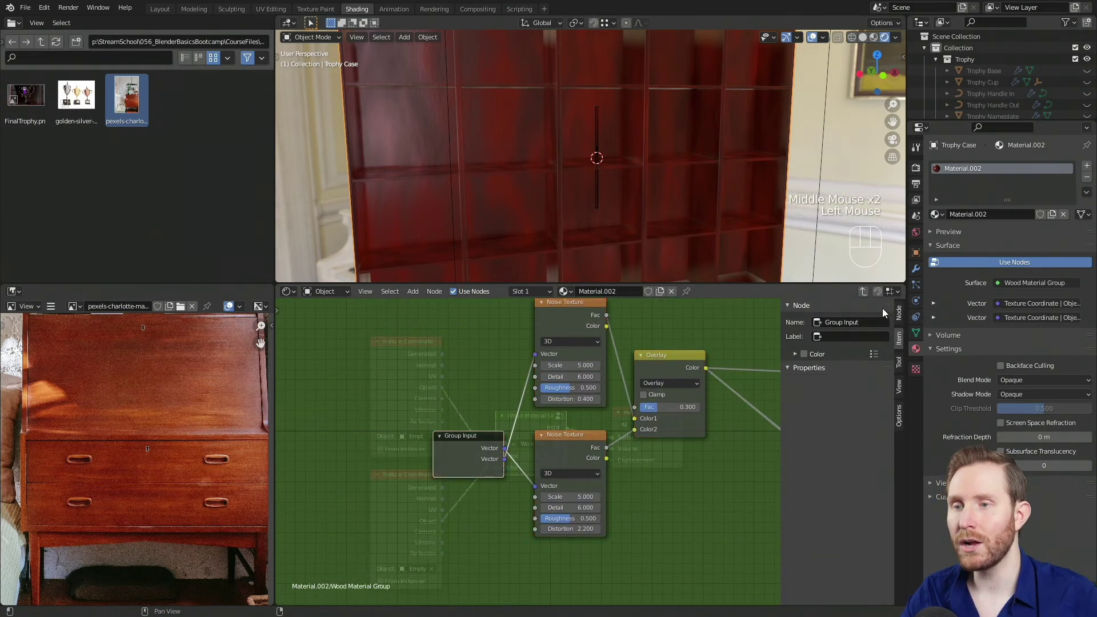
pyautogui.click(901, 312)
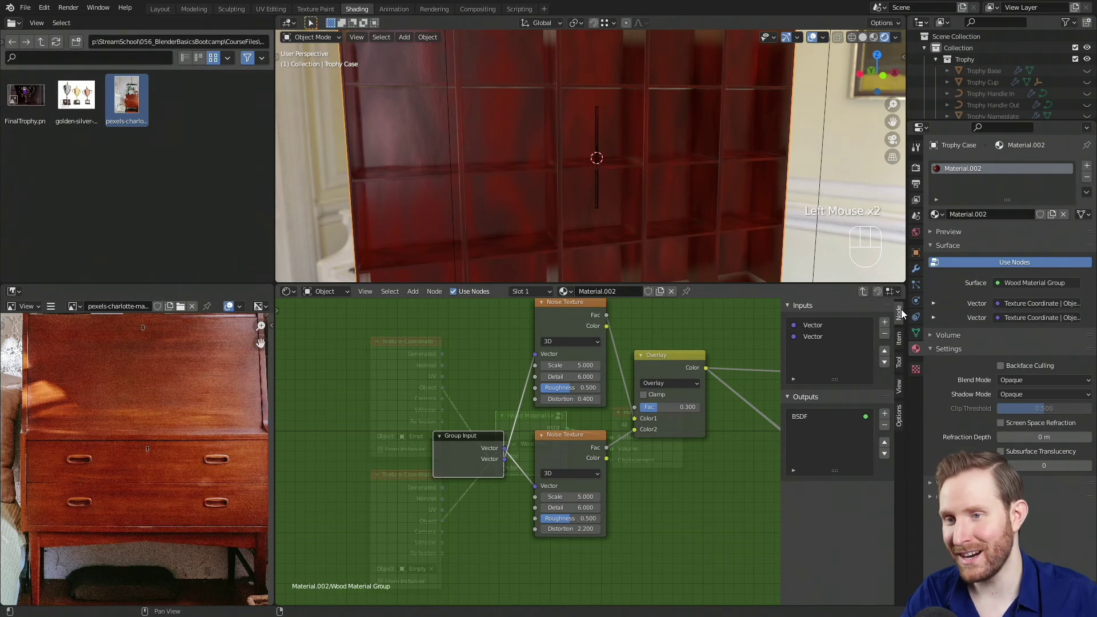
pyautogui.click(815, 325)
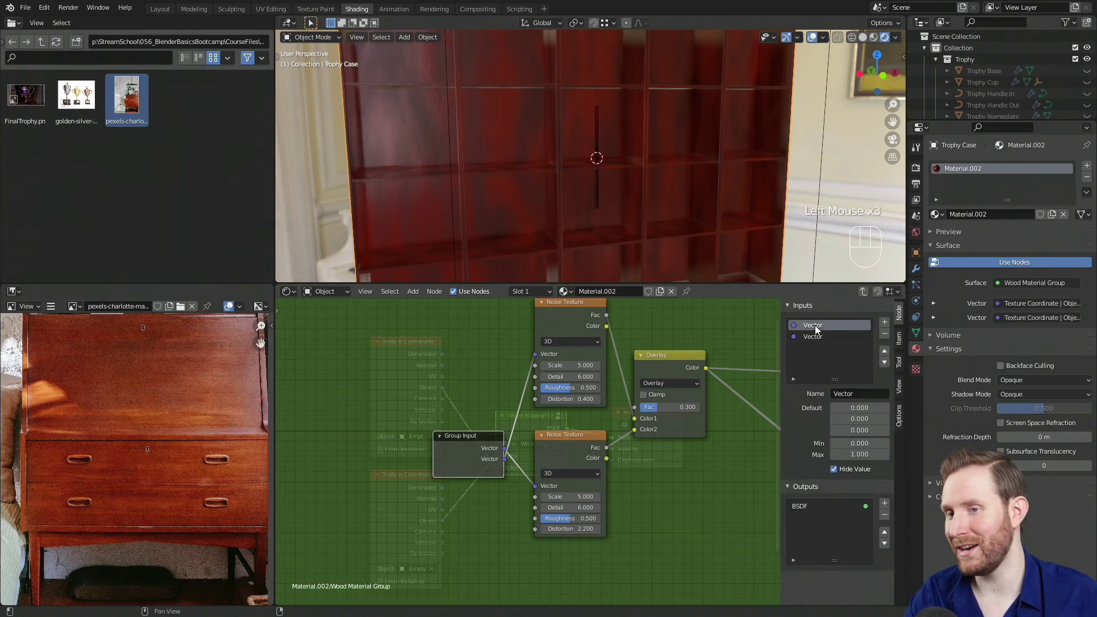
pyautogui.click(883, 362)
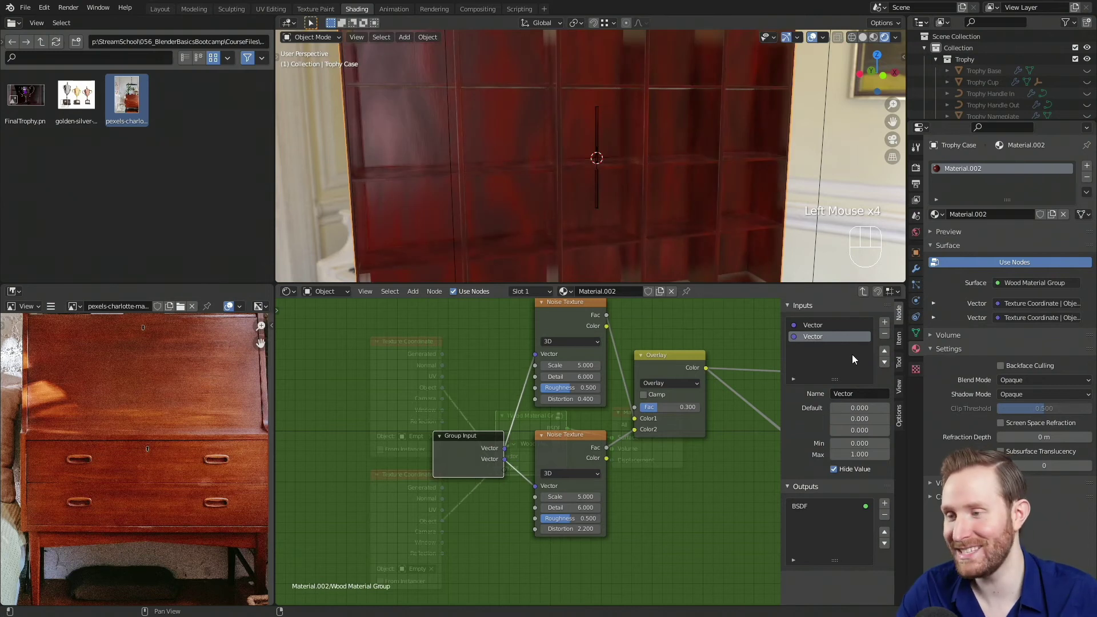
# - Rename the group's second Vector input, which feeds the lower Noise Texture, as "Small Grain"
pyautogui.scroll(4, 497, 447)
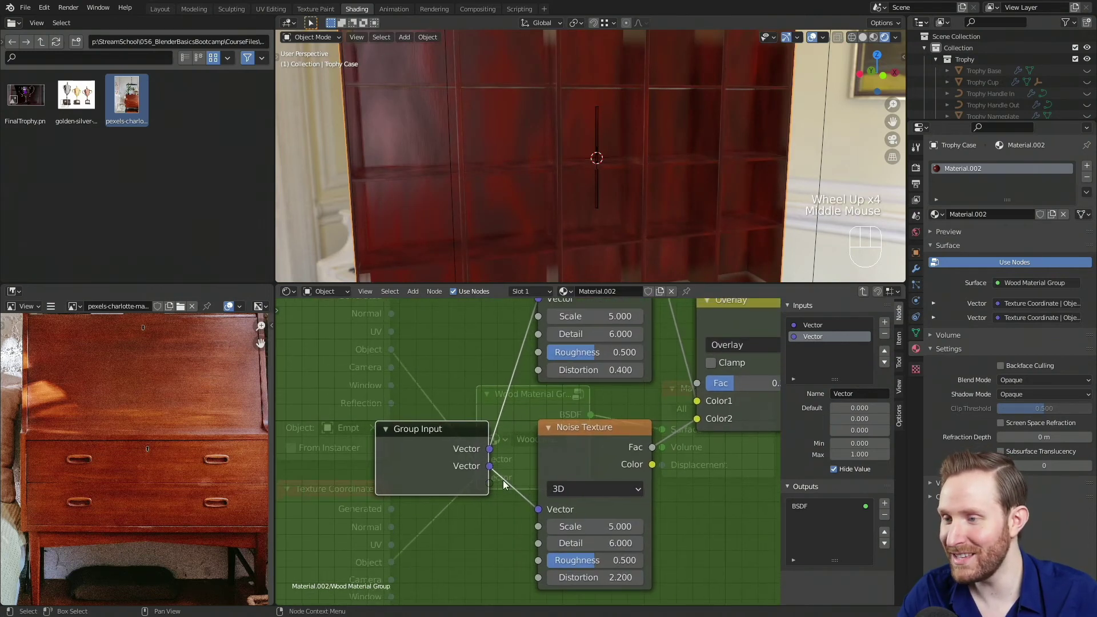
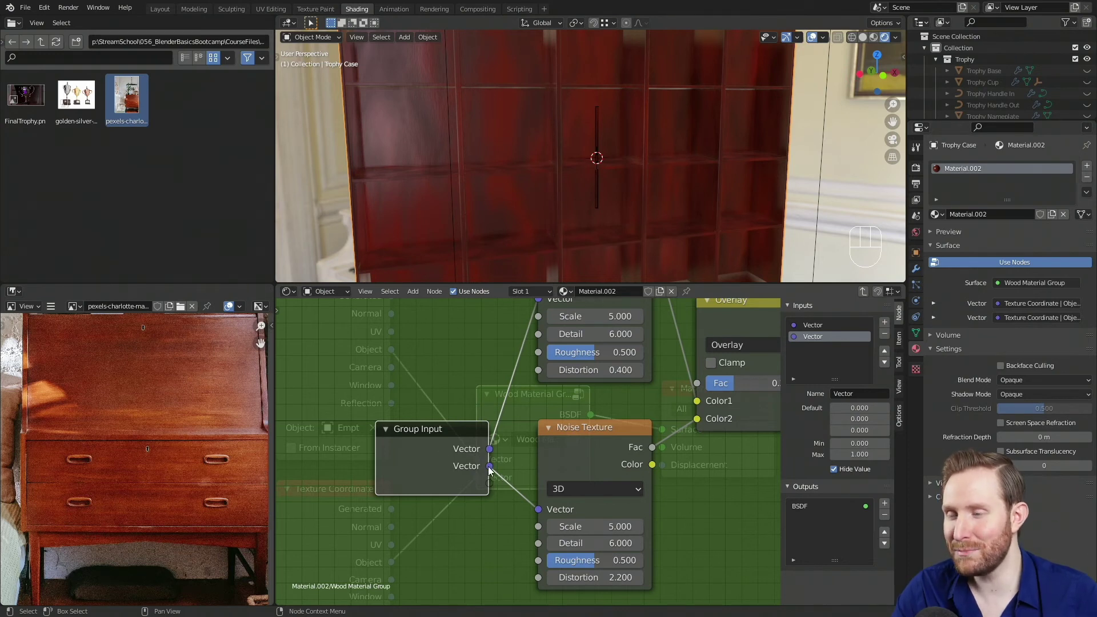
pyautogui.doubleClick(814, 337)
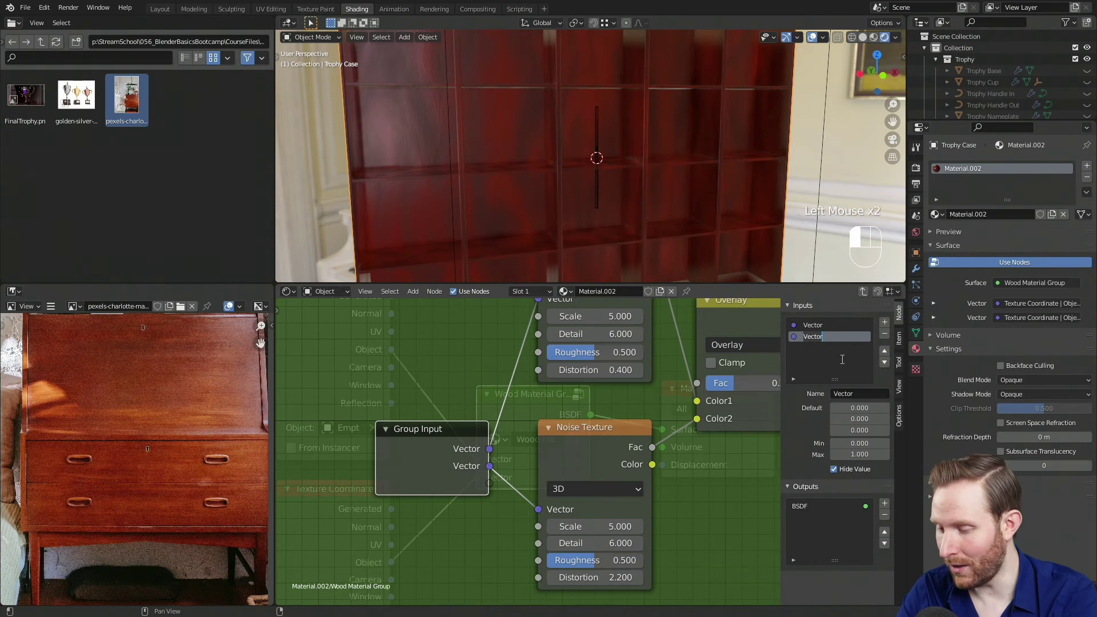
pyautogui.write('Smal')
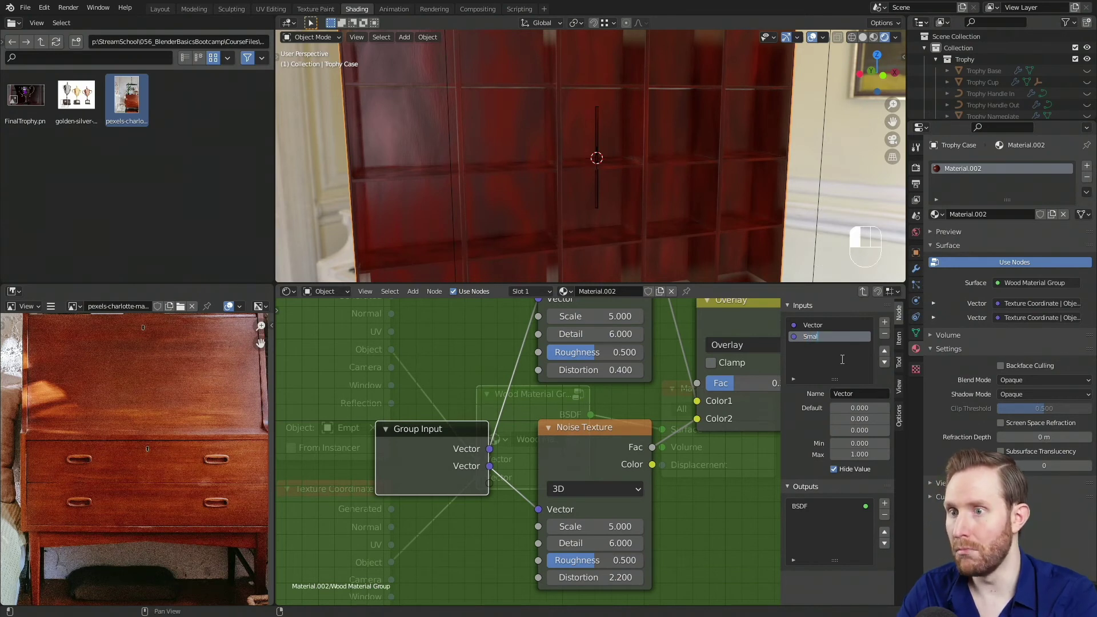
pyautogui.write('l Graln')
pyautogui.press('Return')
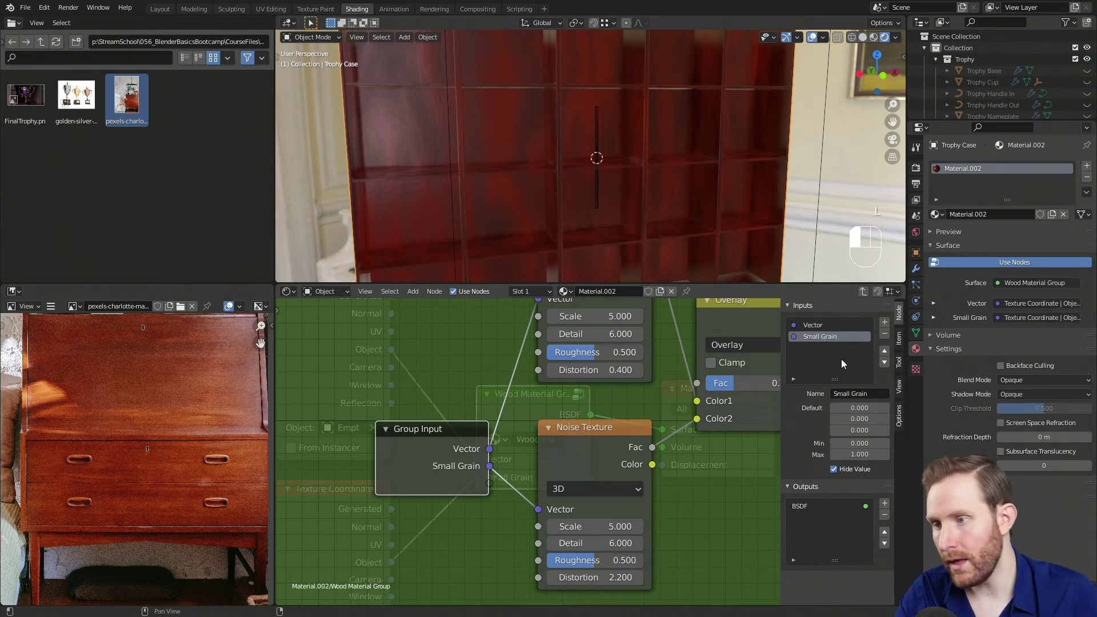
# - Rename the group's first Vector input as "Large Grain" and return to the main material node tree
pyautogui.doubleClick(816, 324)
pyautogui.write('Large Grain')
pyautogui.press('Return')
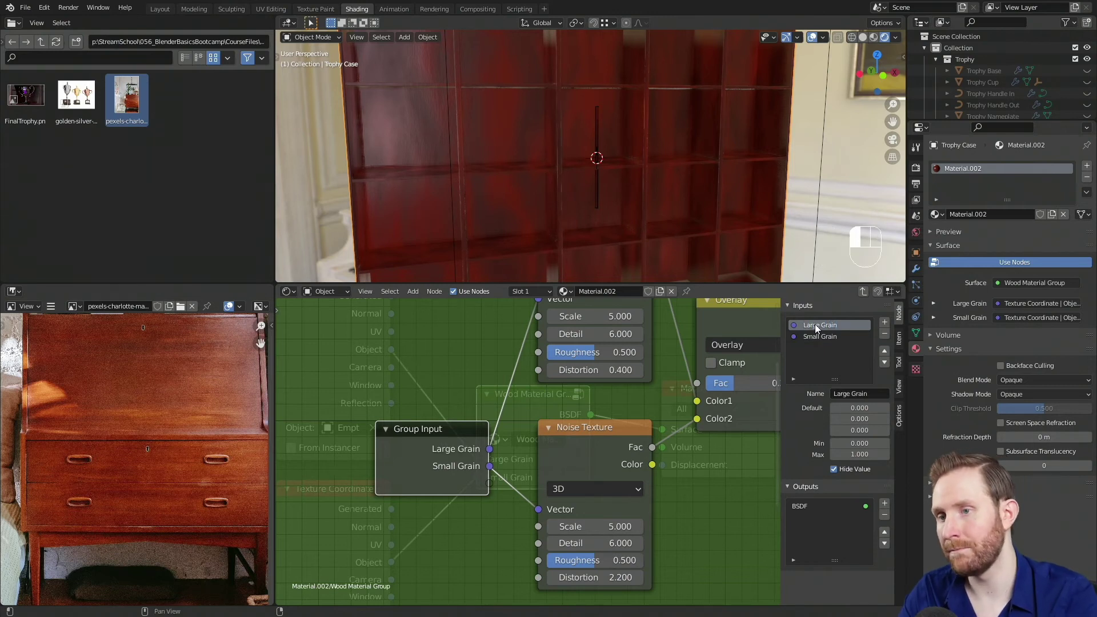
pyautogui.scroll(-3, 564, 412)
pyautogui.moveTo(564, 411); pyautogui.dragTo(423, 466, button='middle')
pyautogui.scroll(-2, 440, 454)
pyautogui.press('Tab')
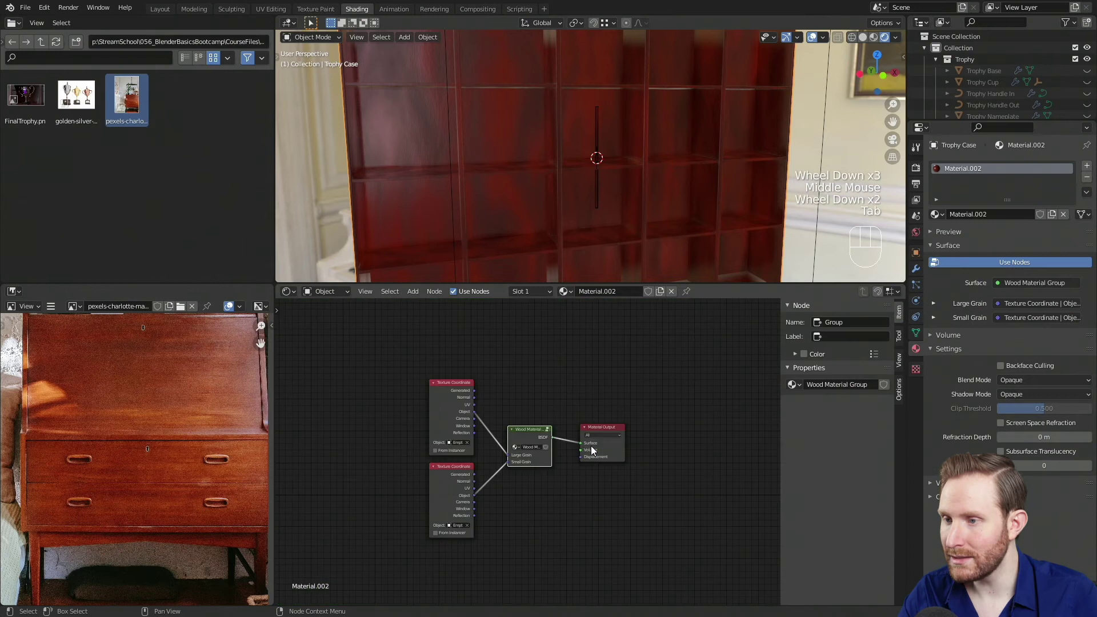
# - Add a second, empty material slot to the Trophy Case
pyautogui.keyDown('shift'); pyautogui.moveTo(571, 132); pyautogui.dragTo(550, 220, button='middle'); pyautogui.keyUp('shift')
pyautogui.keyDown('shift'); pyautogui.moveTo(550, 220); pyautogui.dragTo(559, 170, button='middle'); pyautogui.keyUp('shift')
pyautogui.keyDown('shift'); pyautogui.moveTo(588, 252); pyautogui.dragTo(585, 228, button='middle'); pyautogui.keyUp('shift')
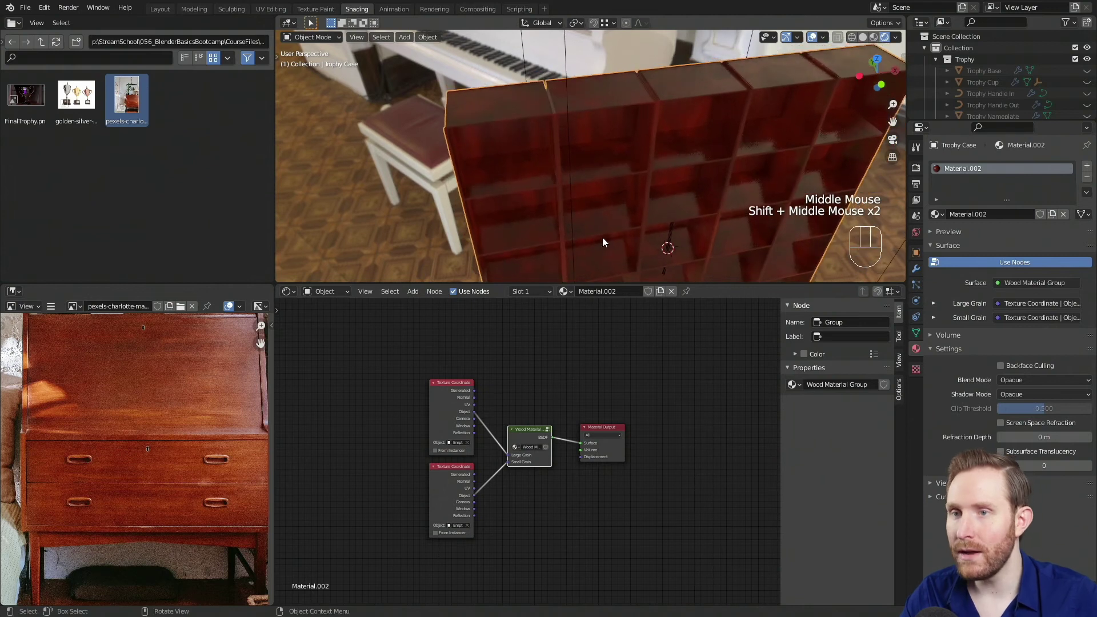
pyautogui.click(915, 351)
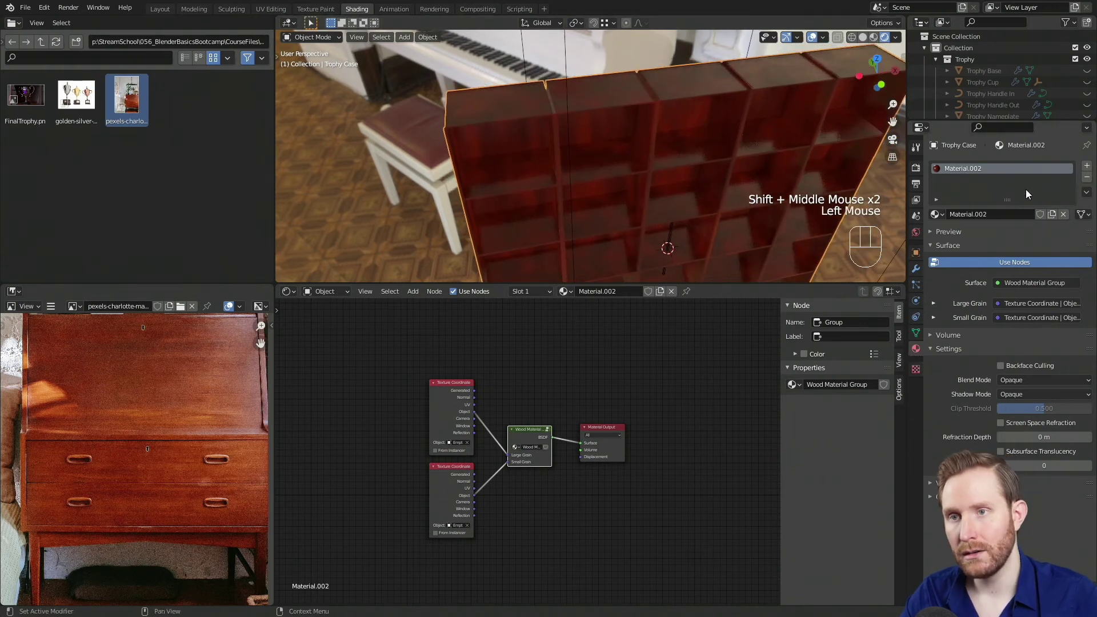
pyautogui.click(1086, 167)
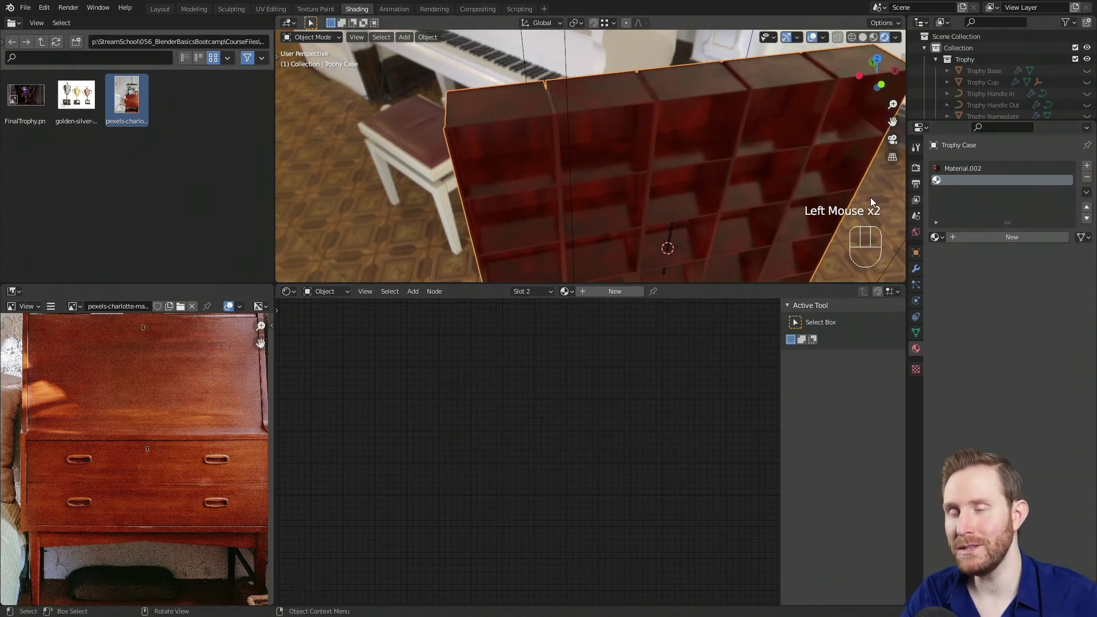
# - Assign the Trophy Case's top board and horizontal shelf pieces to the empty second material slot, then return to Object Mode
pyautogui.moveTo(567, 144); pyautogui.dragTo(578, 135, button='middle')
pyautogui.scroll(2, 576, 138)
pyautogui.press('Tab')
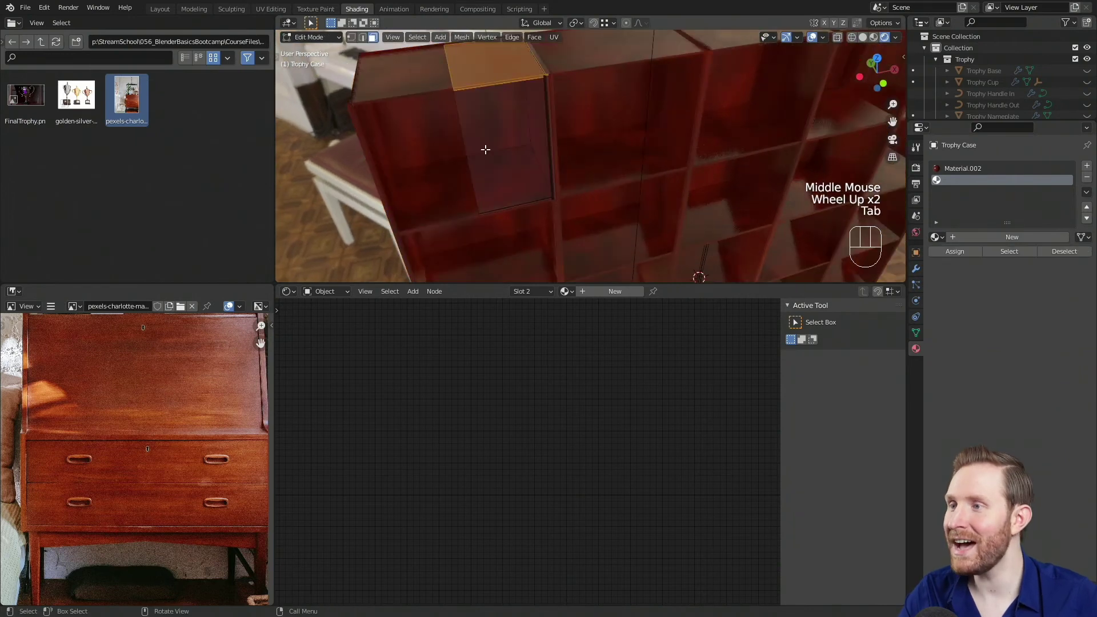
pyautogui.keyDown('shift'); pyautogui.moveTo(485, 147); pyautogui.dragTo(532, 132, button='middle'); pyautogui.keyUp('shift')
pyautogui.scroll(-1, 575, 208)
pyautogui.keyDown('shift'); pyautogui.moveTo(575, 208); pyautogui.dragTo(583, 216, button='middle'); pyautogui.keyUp('shift')
pyautogui.scroll(2, 583, 215)
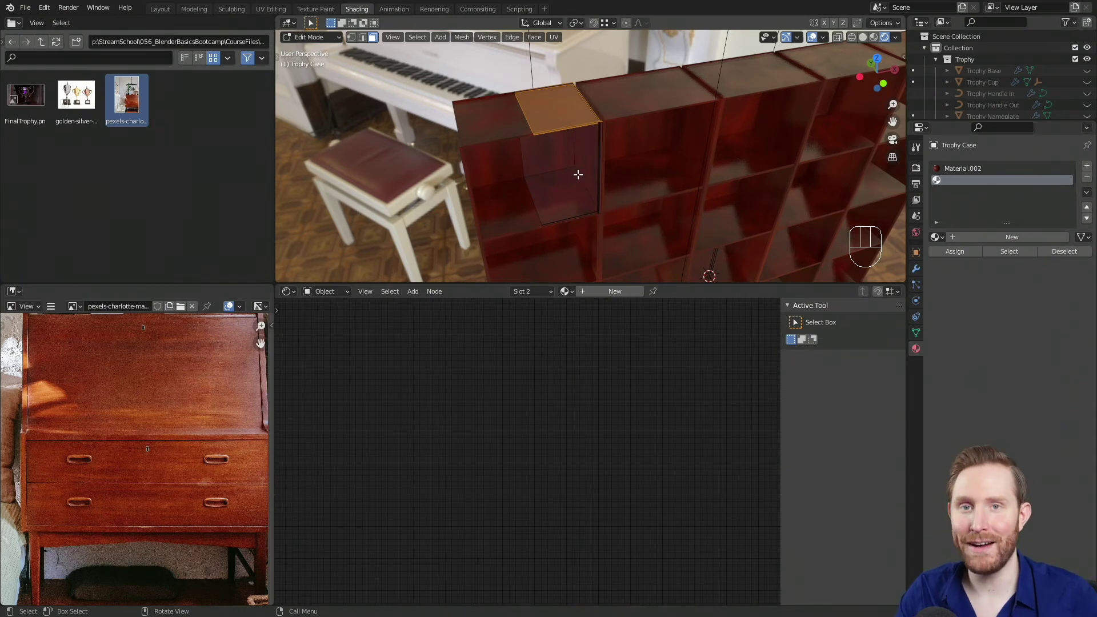
pyautogui.moveTo(603, 159); pyautogui.dragTo(625, 179, button='middle')
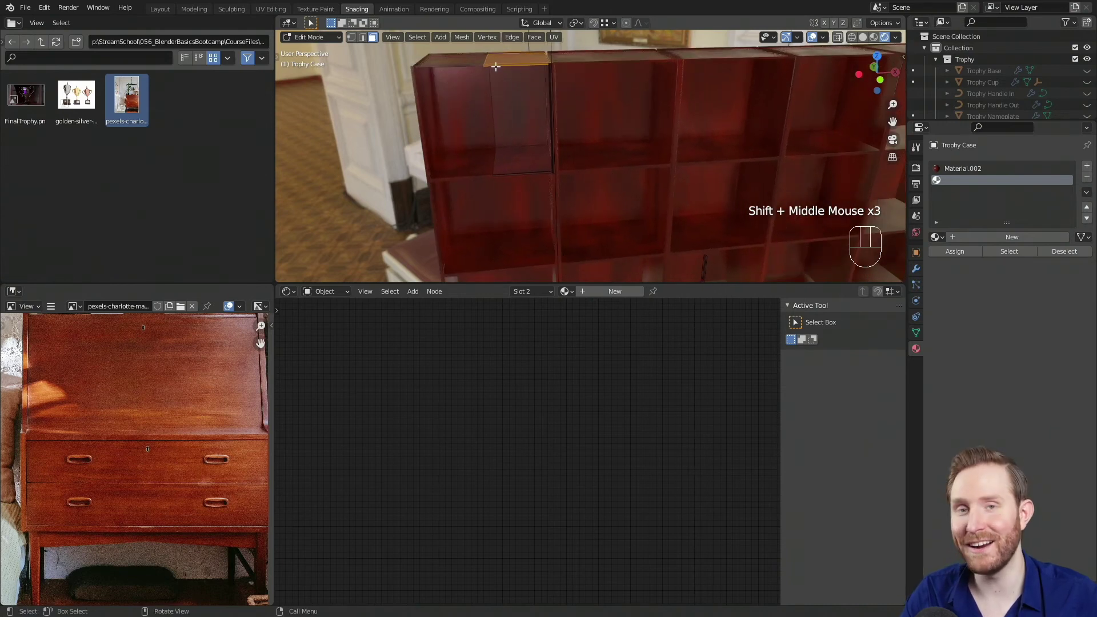
pyautogui.keyDown('shift'); pyautogui.moveTo(572, 108); pyautogui.dragTo(631, 146, button='middle'); pyautogui.keyUp('shift')
pyautogui.scroll(1, 631, 145)
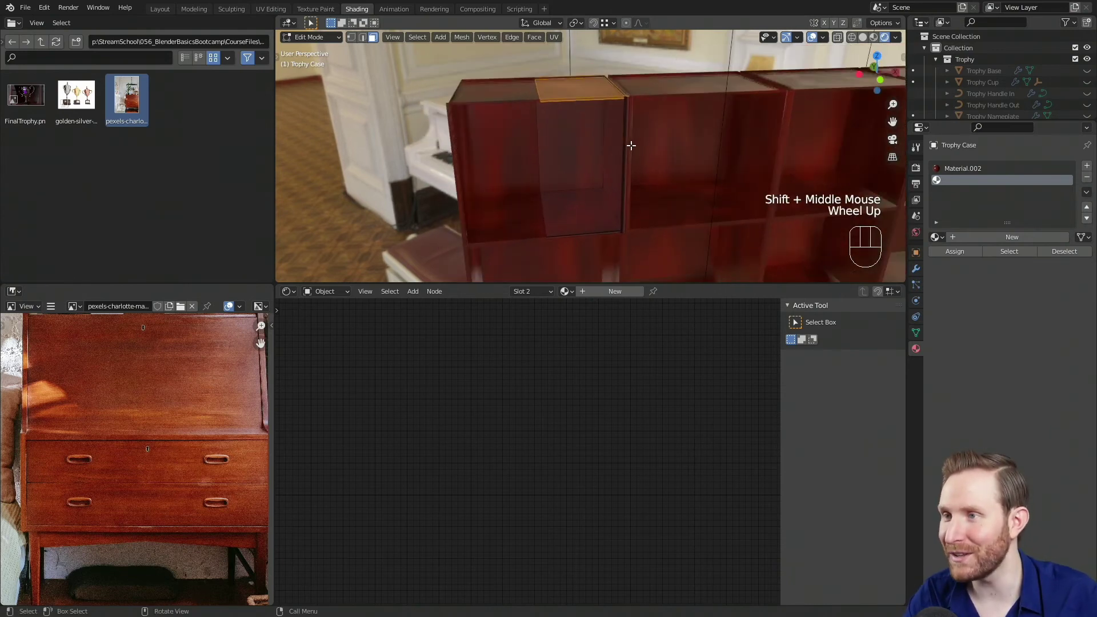
pyautogui.hotkey('alt', 'a')
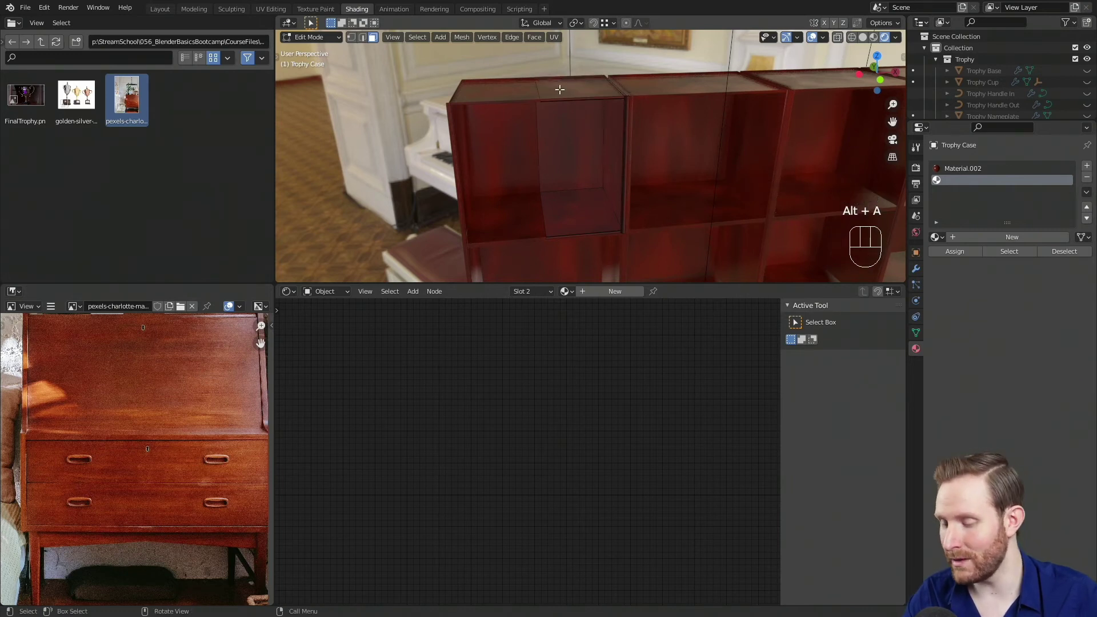
pyautogui.press('l')
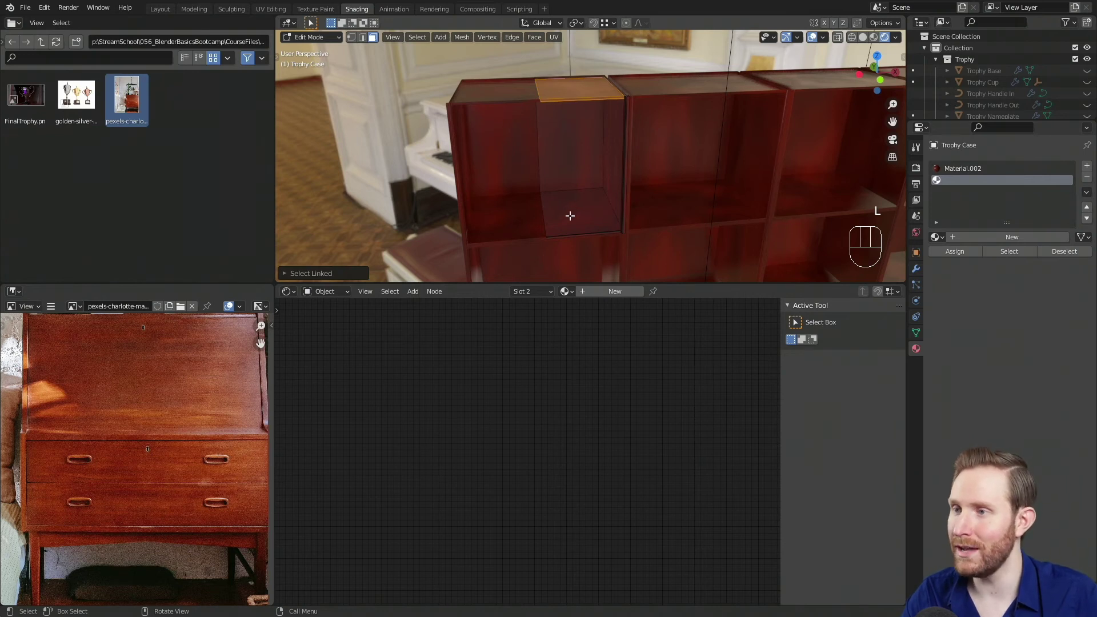
pyautogui.press('l')
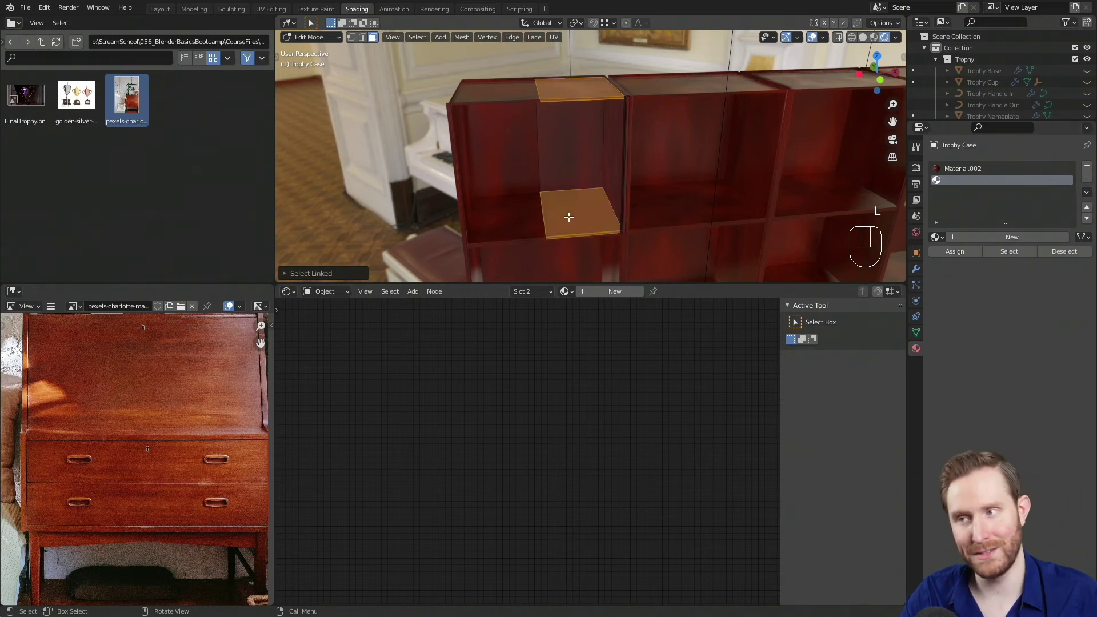
pyautogui.click(946, 252)
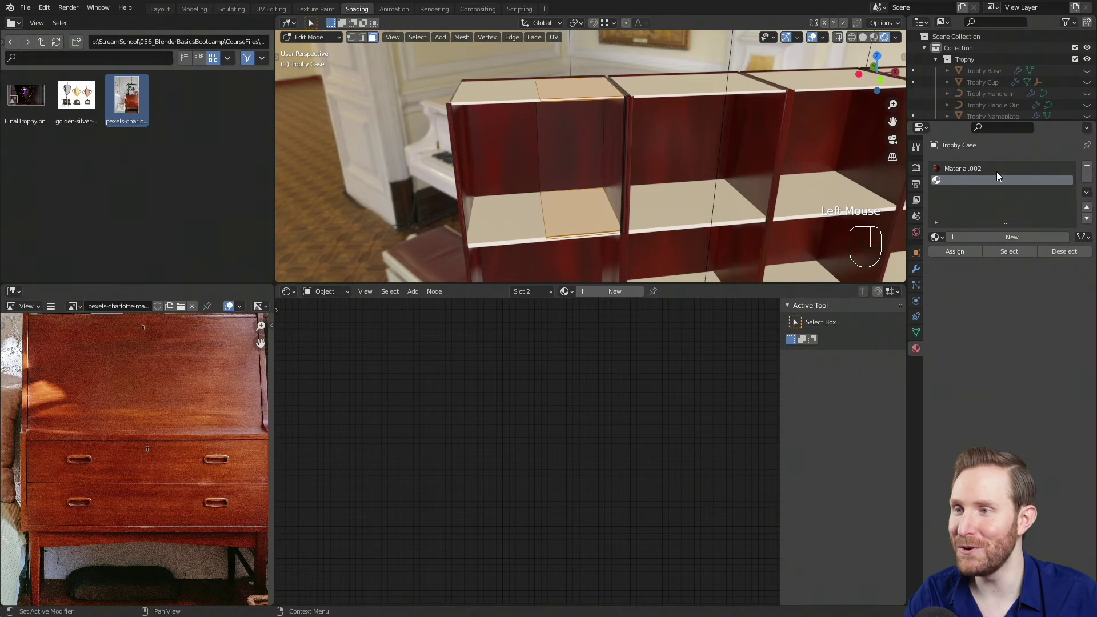
pyautogui.scroll(-2, 534, 164)
pyautogui.keyDown('shift'); pyautogui.moveTo(533, 164); pyautogui.dragTo(635, 167, button='middle'); pyautogui.keyUp('shift')
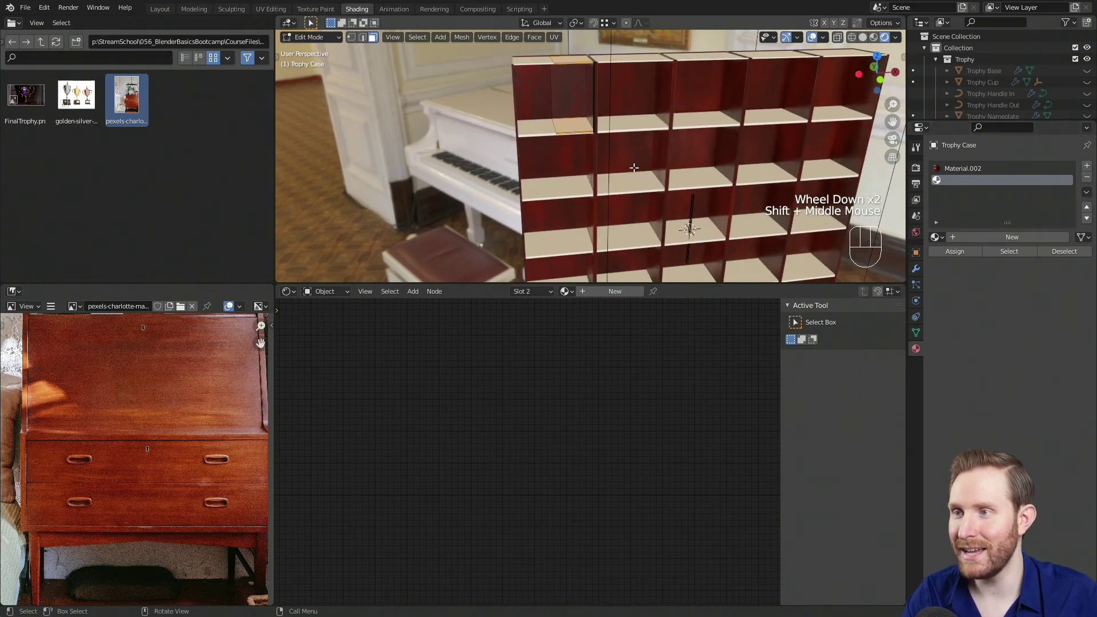
pyautogui.press('Tab')
# - Rename the material in the Trophy Case's first slot as "Wood Vertical"
pyautogui.scroll(2, 605, 166)
pyautogui.keyDown('shift'); pyautogui.moveTo(604, 98); pyautogui.dragTo(611, 155, button='middle'); pyautogui.keyUp('shift')
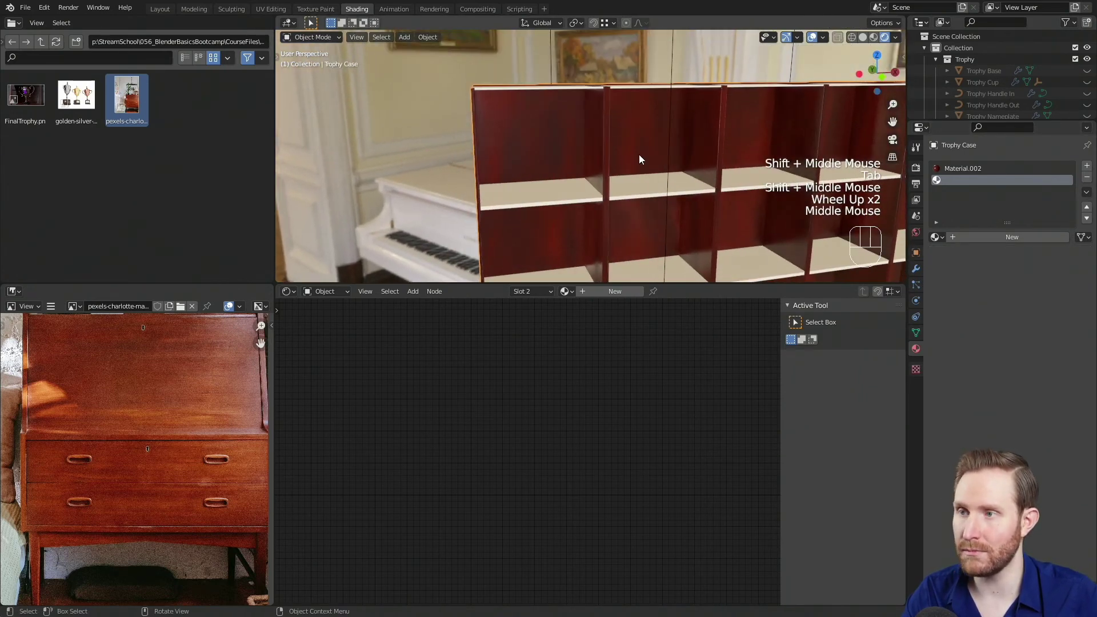
pyautogui.click(963, 169)
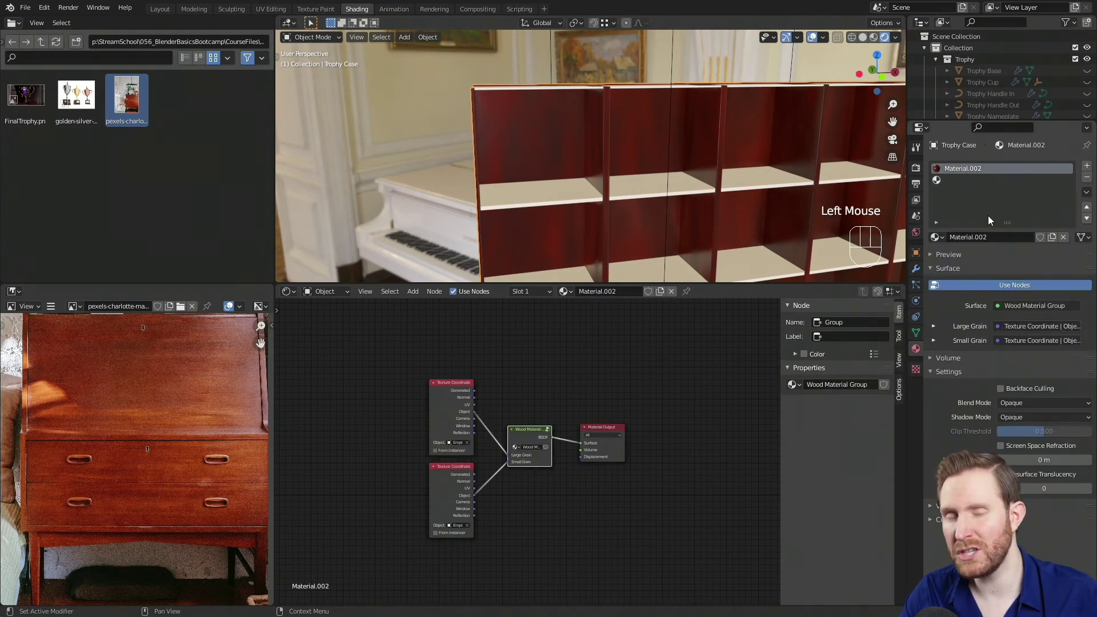
pyautogui.click(983, 236)
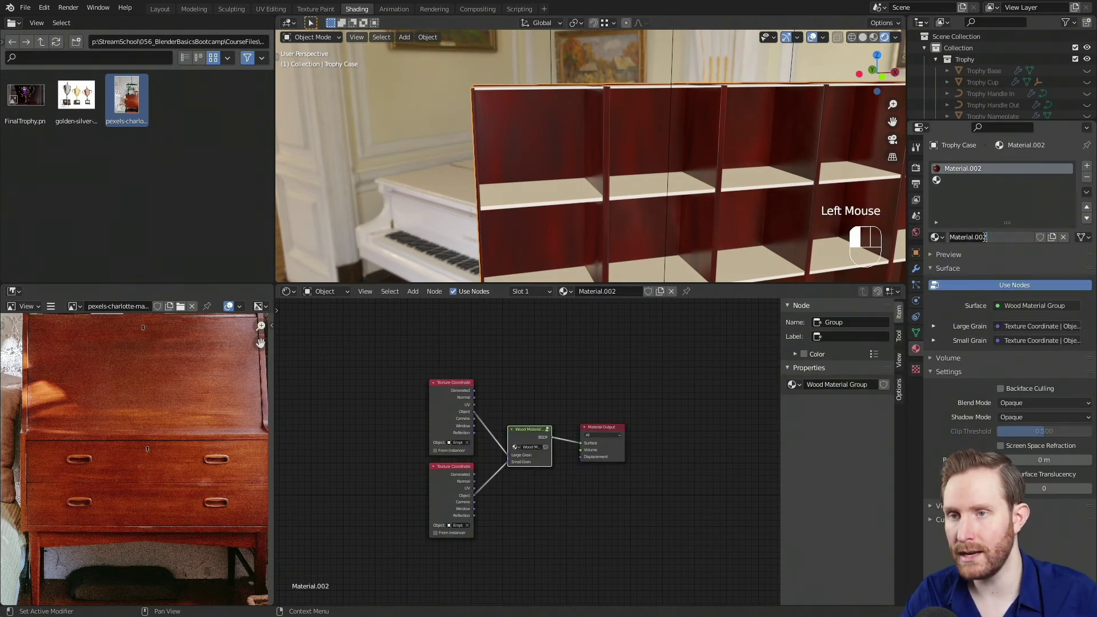
pyautogui.write('Wood Vertical')
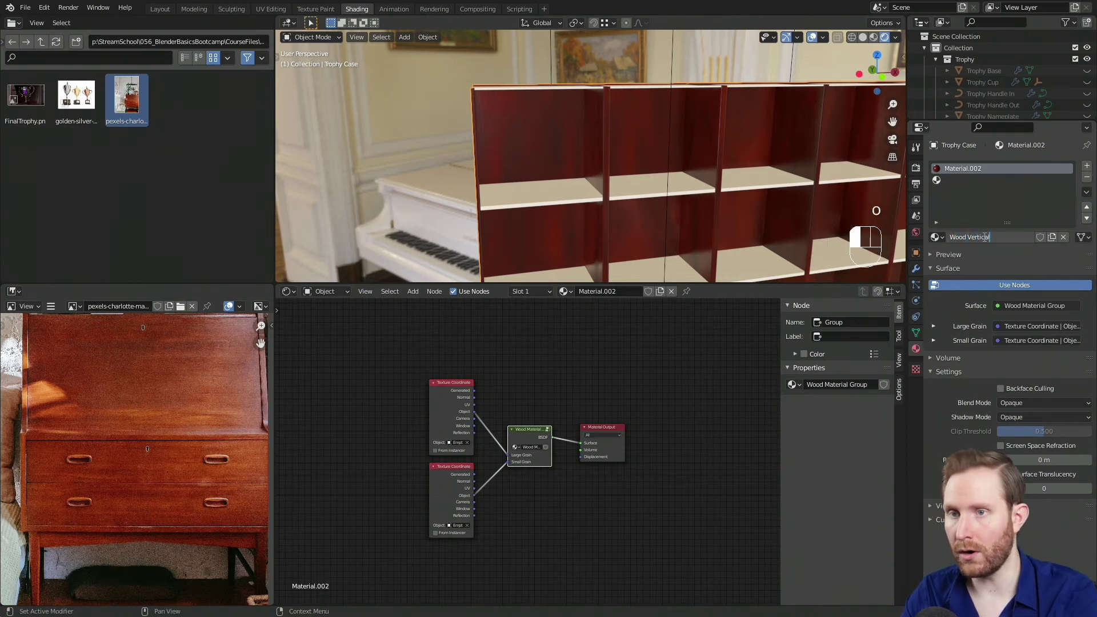
pyautogui.press('Return')
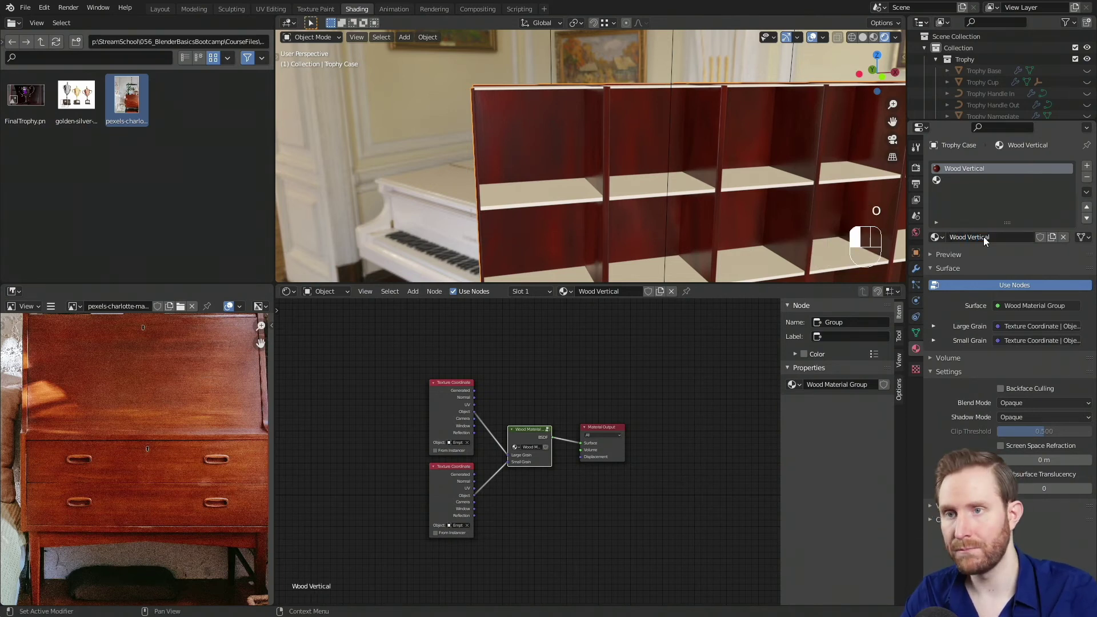
# - Put the existing Wood Vertical material into the empty second slot
pyautogui.click(953, 180)
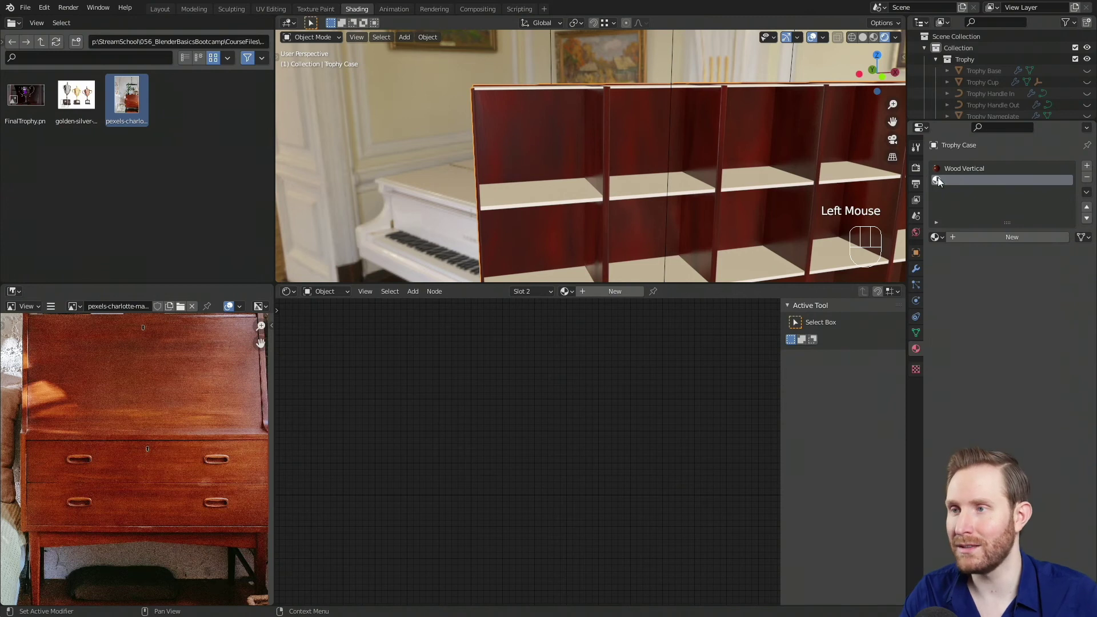
pyautogui.click(938, 237)
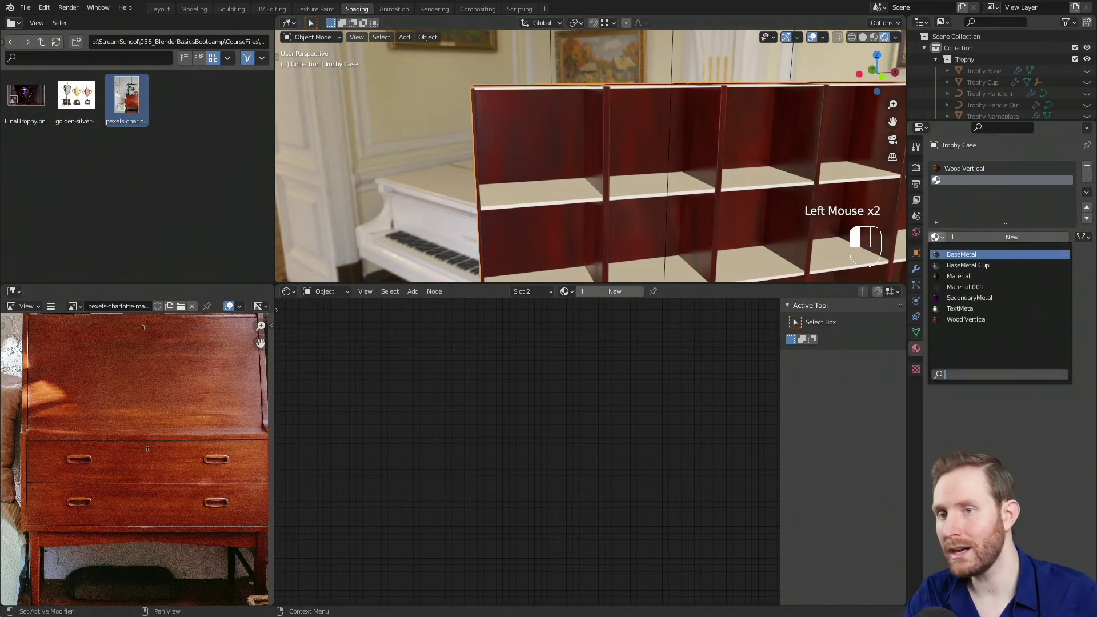
pyautogui.click(966, 319)
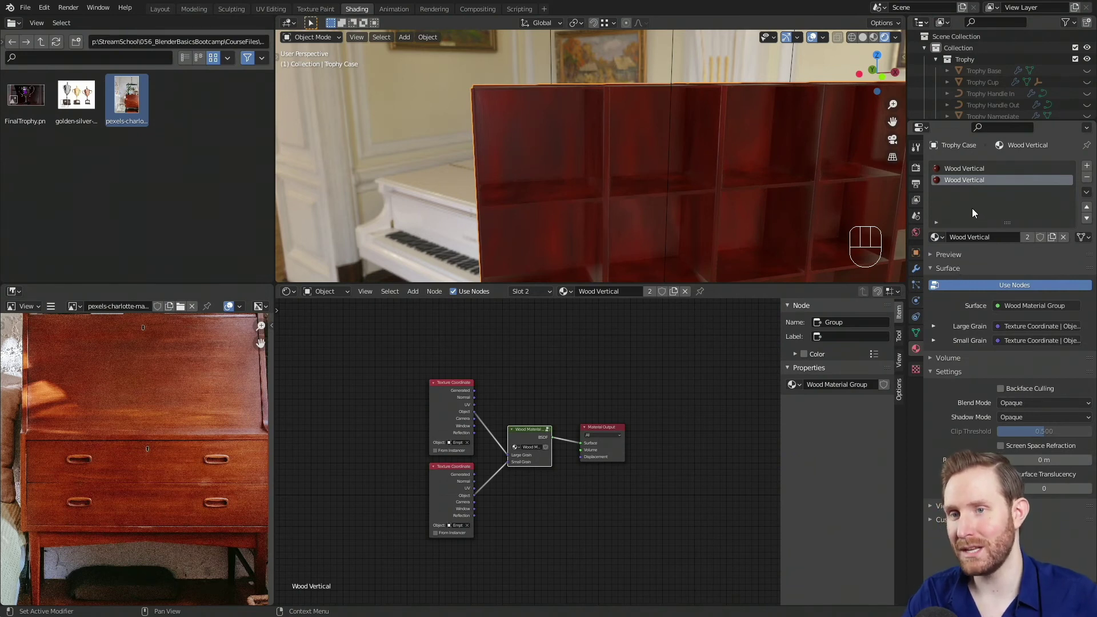
# - Make the second slot's material an independent copy and rename it "Wood Horizontal"
pyautogui.click(1027, 237)
pyautogui.doubleClick(989, 240)
pyautogui.write('W')
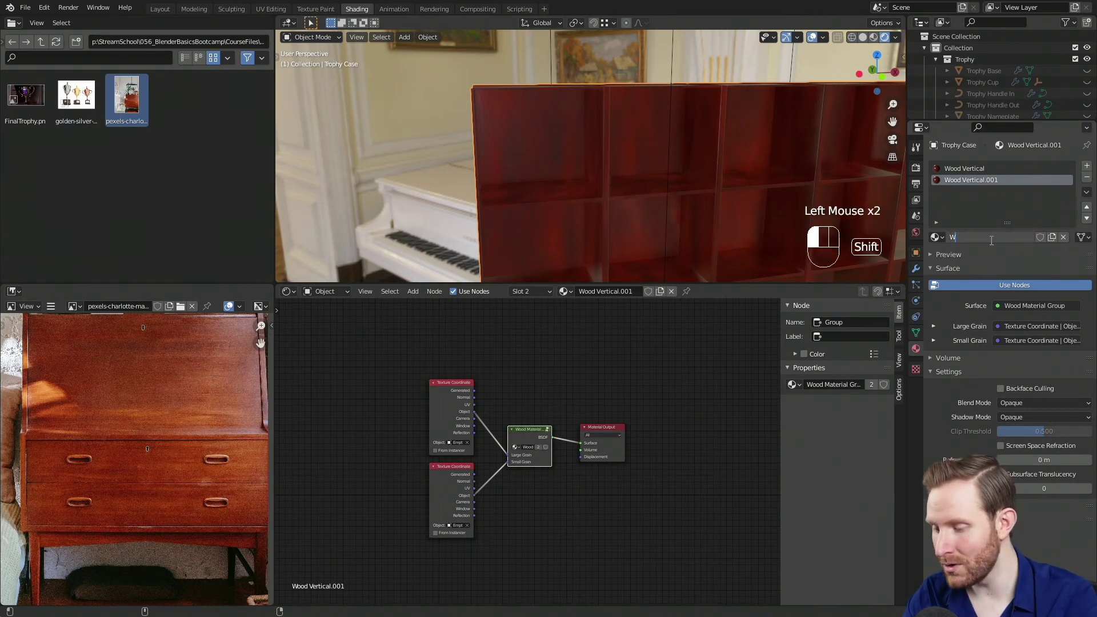
pyautogui.write('ood Horizonta')
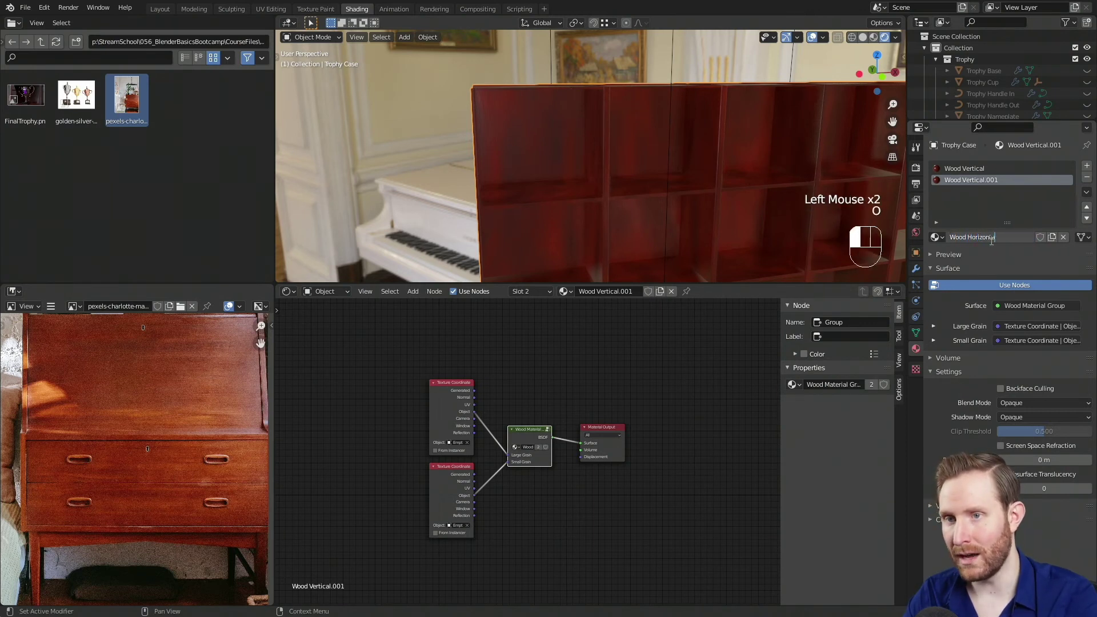
pyautogui.write('l')
pyautogui.press('Return')
pyautogui.scroll(3, 491, 366)
pyautogui.moveTo(583, 462); pyautogui.dragTo(626, 457, button='middle')
pyautogui.scroll(1, 627, 458)
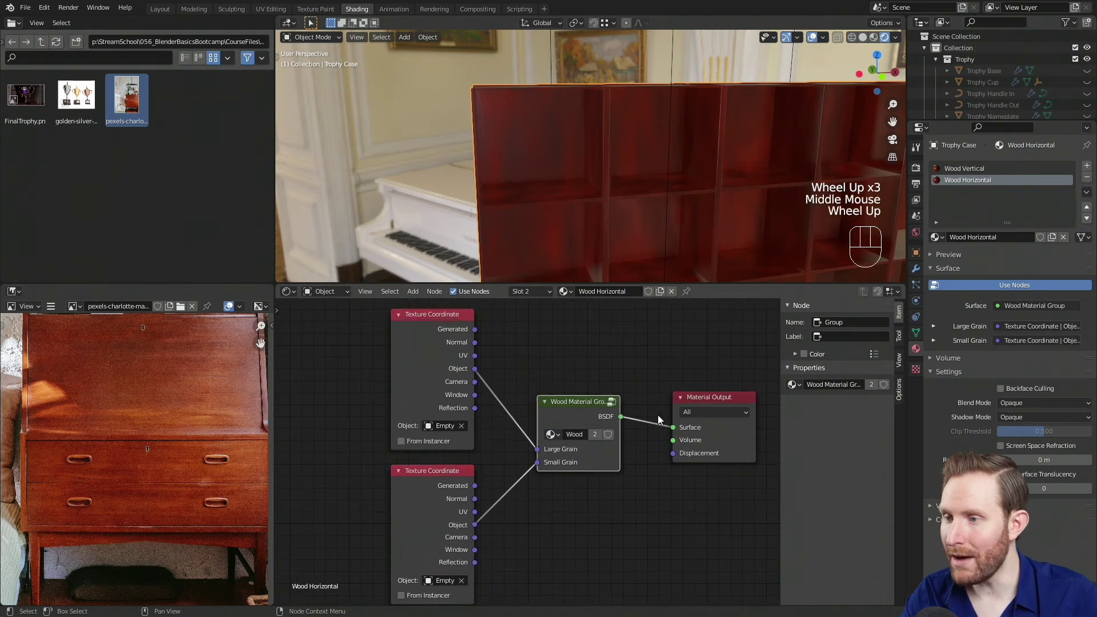
pyautogui.scroll(-1, 587, 454)
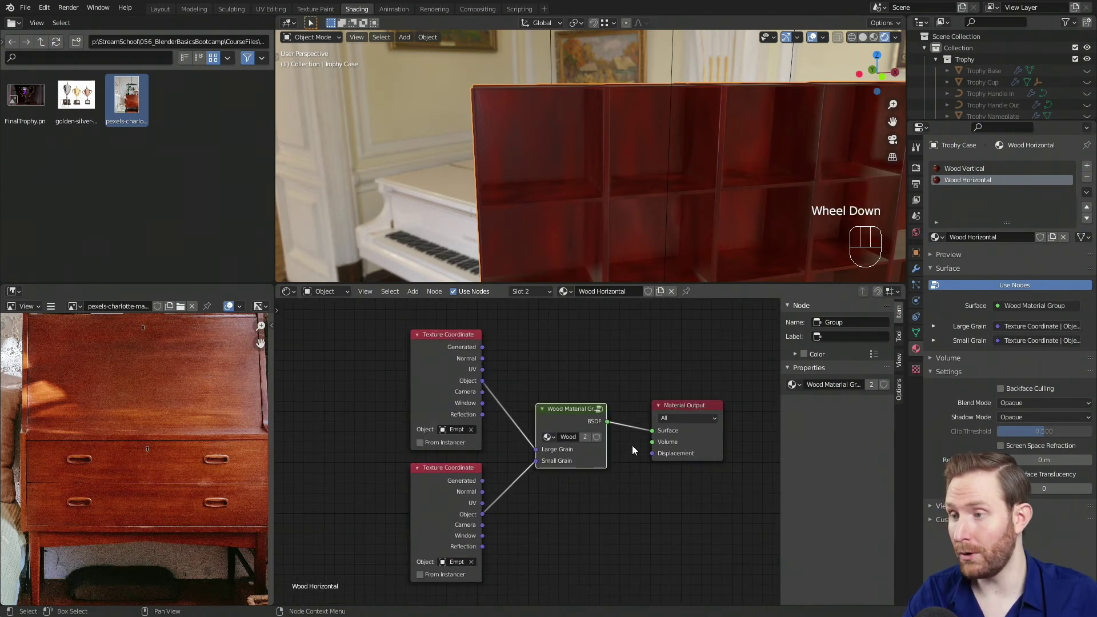
pyautogui.scroll(2, 557, 433)
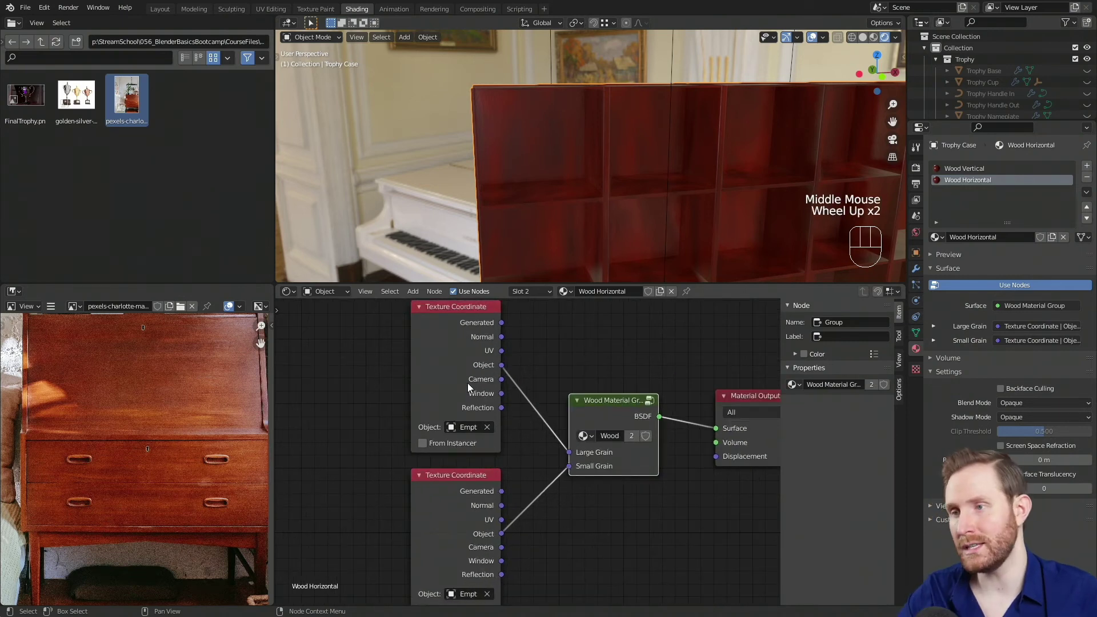
# - Select both Empty objects that drive the wood texture coordinates and duplicate them in place
pyautogui.keyDown('shift'); pyautogui.moveTo(720, 206); pyautogui.dragTo(721, 163, button='middle'); pyautogui.keyUp('shift')
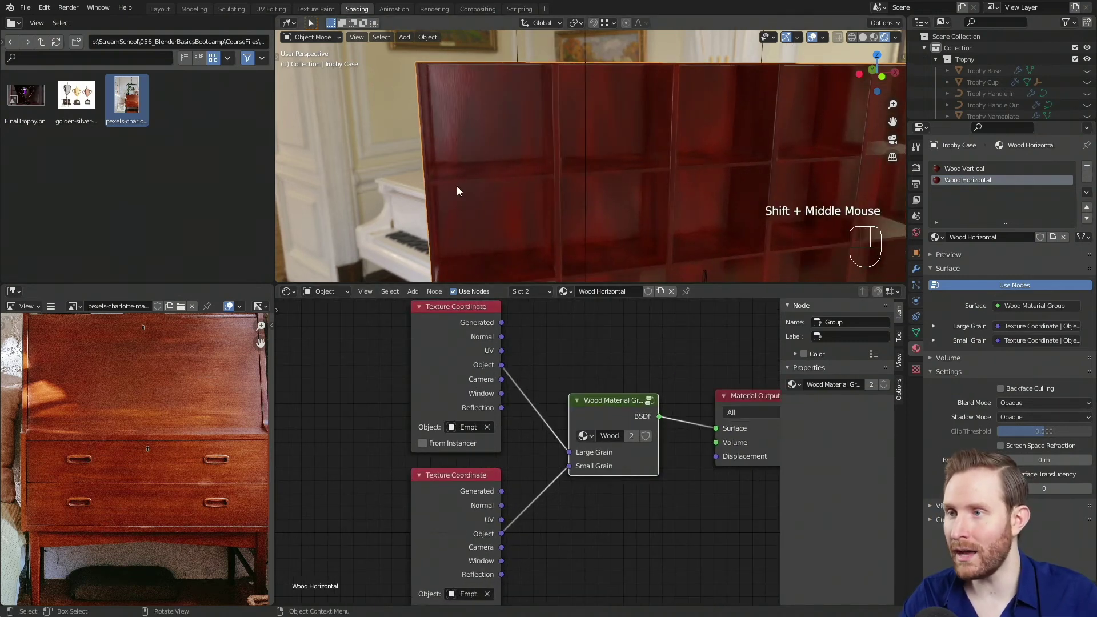
pyautogui.keyDown('shift'); pyautogui.moveTo(641, 244); pyautogui.dragTo(554, 128, button='middle'); pyautogui.keyUp('shift')
pyautogui.scroll(-2, 635, 210)
pyautogui.keyDown('shift'); pyautogui.moveTo(635, 213); pyautogui.dragTo(597, 189, button='middle'); pyautogui.keyUp('shift')
pyautogui.scroll(-2, 597, 189)
pyautogui.moveTo(595, 189); pyautogui.dragTo(581, 161, button='middle')
pyautogui.scroll(2, 581, 162)
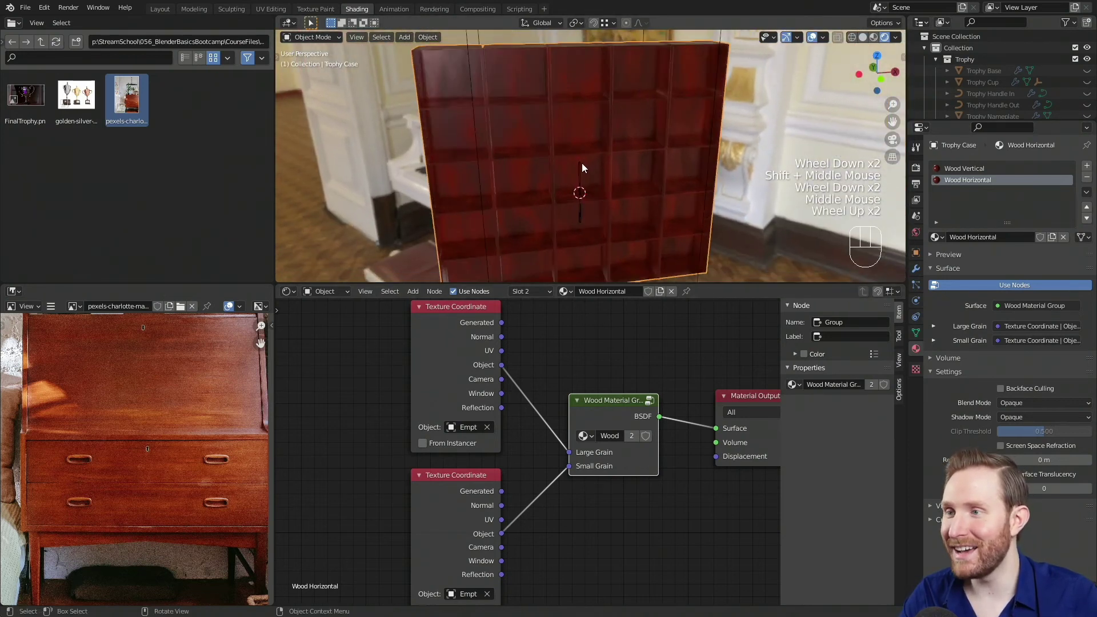
pyautogui.click(581, 167)
pyautogui.scroll(-2, 583, 173)
pyautogui.keyDown('shift'); pyautogui.click(656, 71); pyautogui.keyUp('shift')
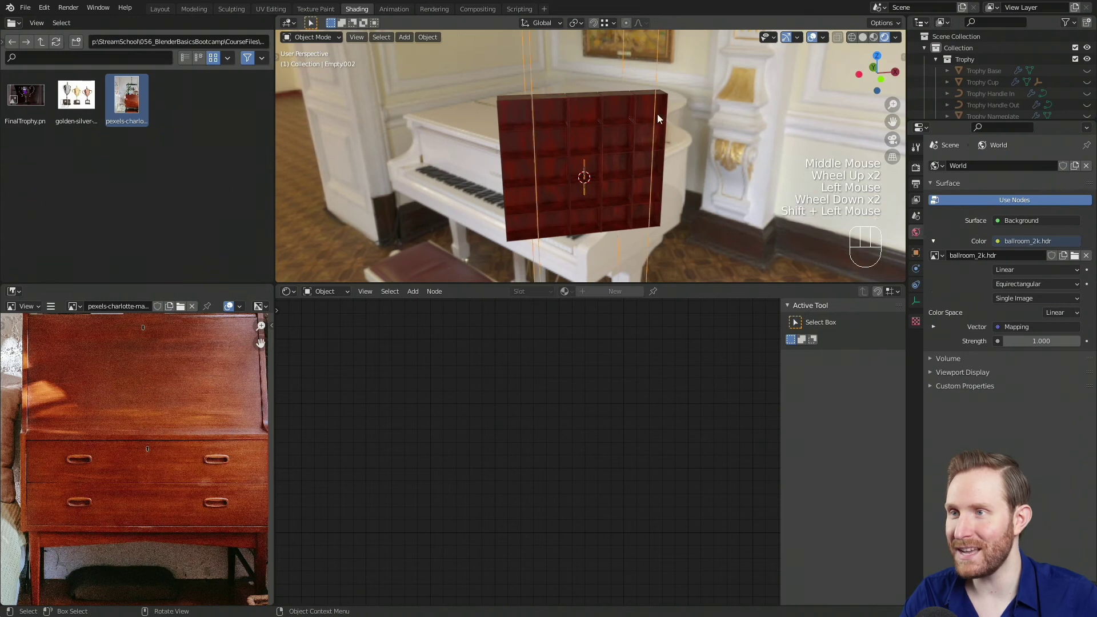
pyautogui.moveTo(581, 223); pyautogui.dragTo(583, 210, button='middle')
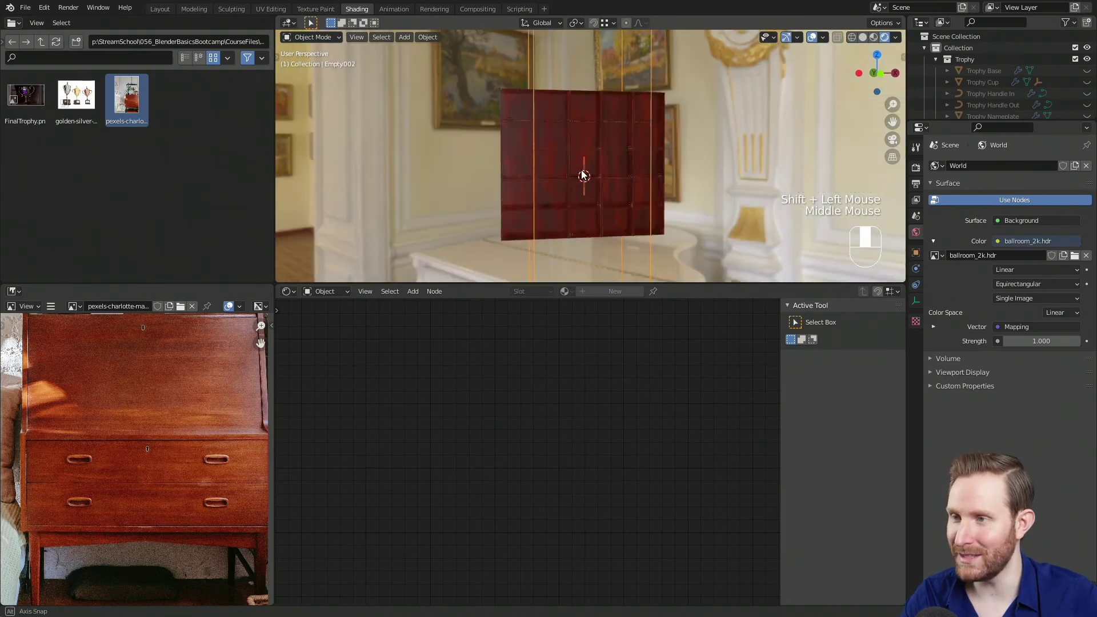
pyautogui.scroll(2, 585, 207)
pyautogui.hotkey('shift', 'd')
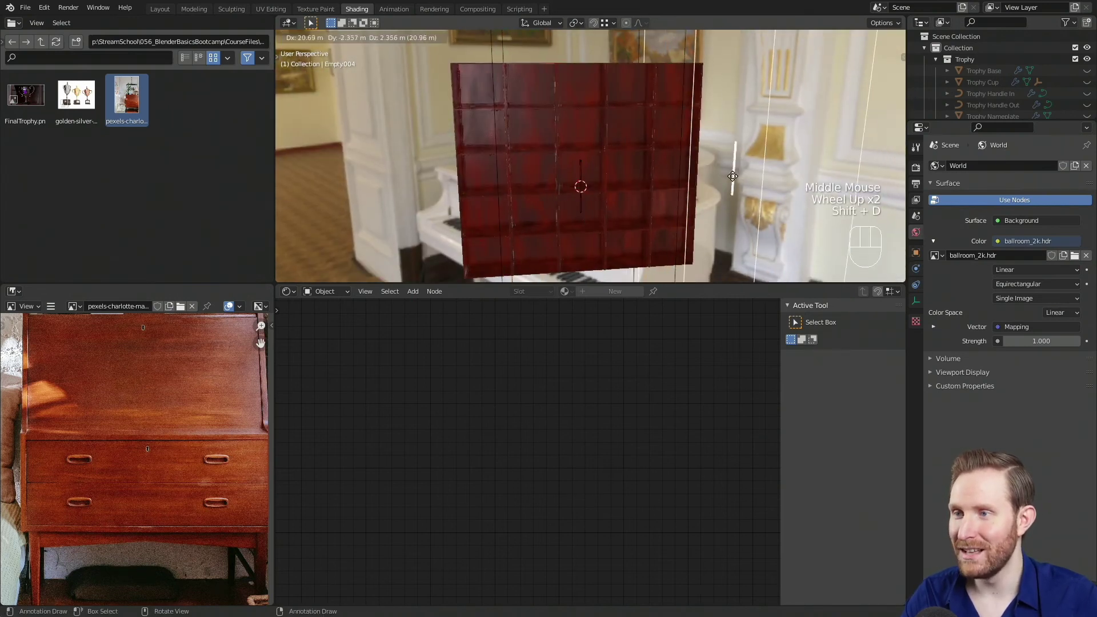
pyautogui.rightClick(596, 88)
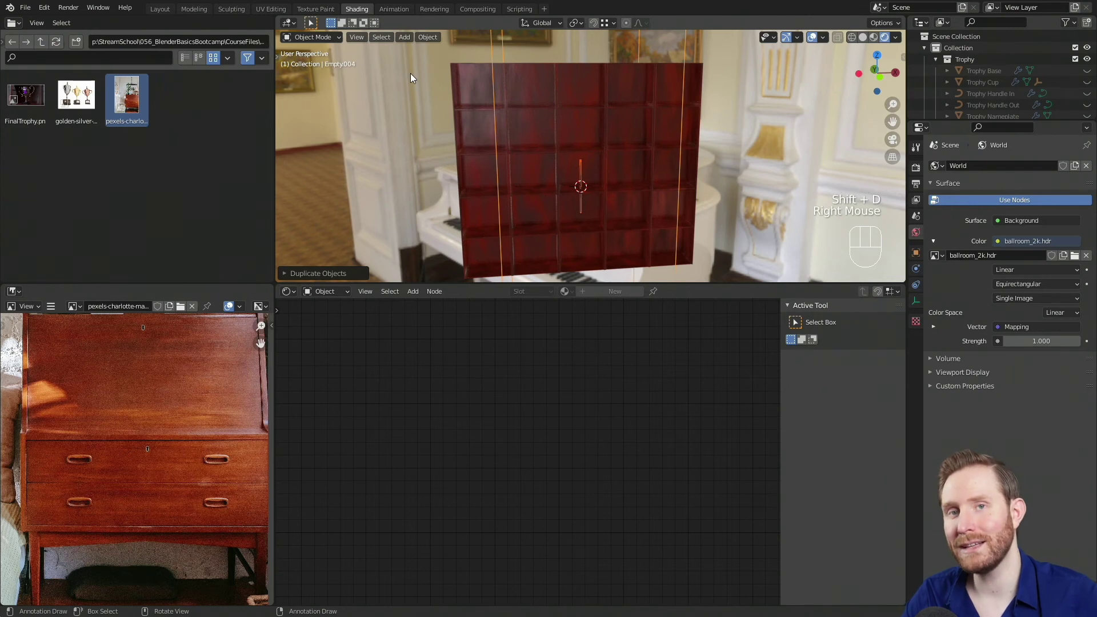
# - Rotate the duplicated empties 90 degrees around the global Y axis
pyautogui.press('r')
pyautogui.write('y')
pyautogui.write('90')
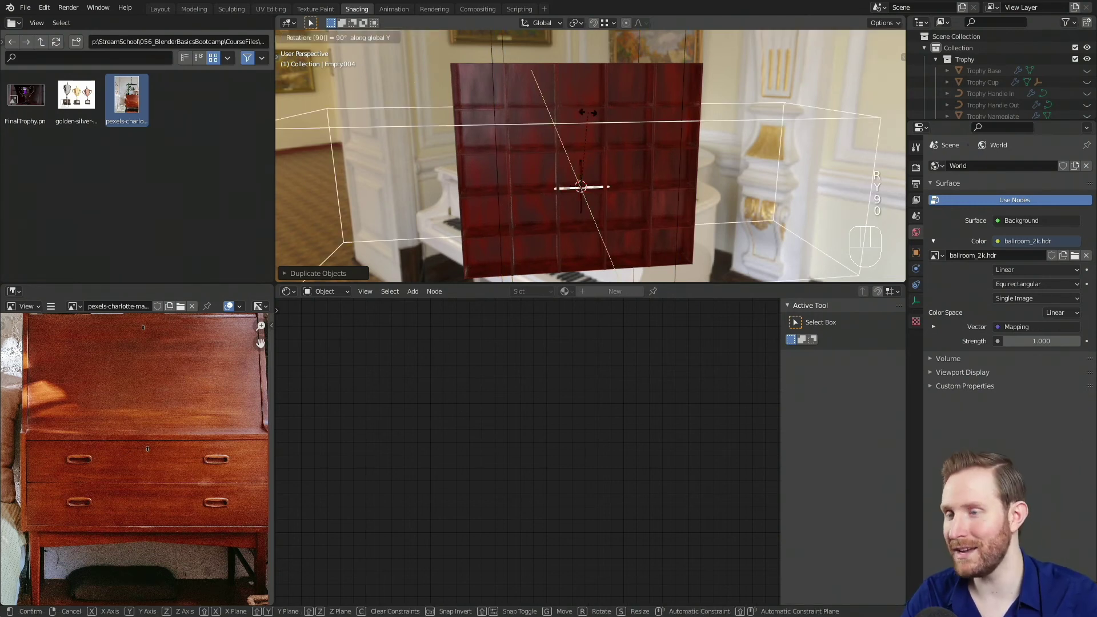
pyautogui.press('Return')
pyautogui.moveTo(582, 115); pyautogui.dragTo(618, 141, button='middle')
pyautogui.scroll(2, 631, 131)
pyautogui.keyDown('shift'); pyautogui.moveTo(618, 141); pyautogui.dragTo(605, 140, button='middle'); pyautogui.keyUp('shift')
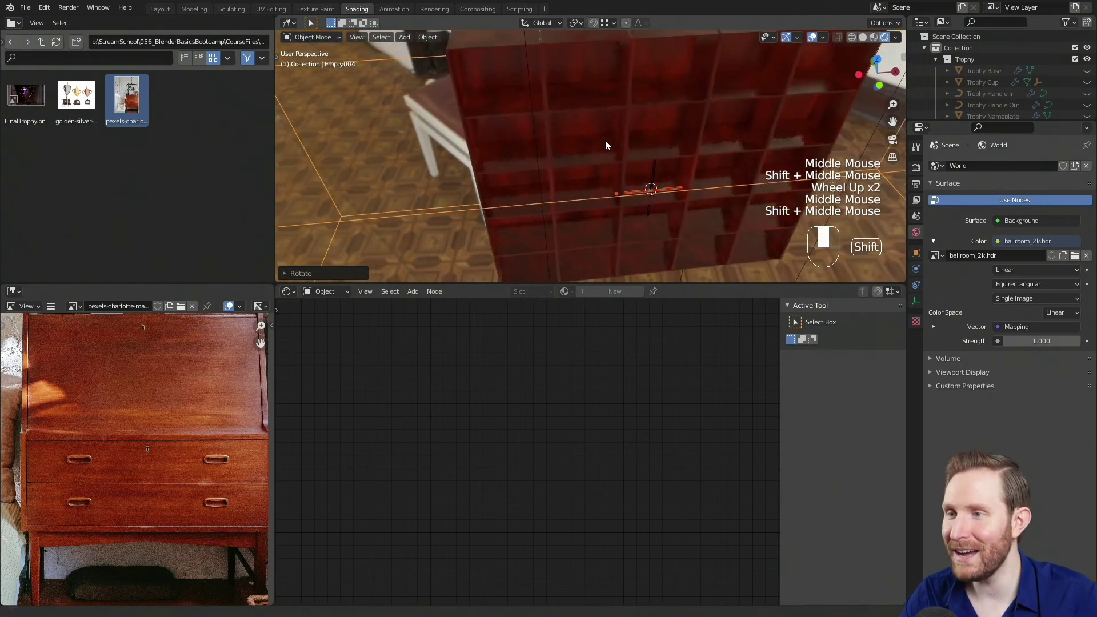
# - Clear the object references from both Texture Coordinate nodes in the trophy case's Wood Horizontal material
pyautogui.scroll(1, 603, 132)
pyautogui.click(601, 209)
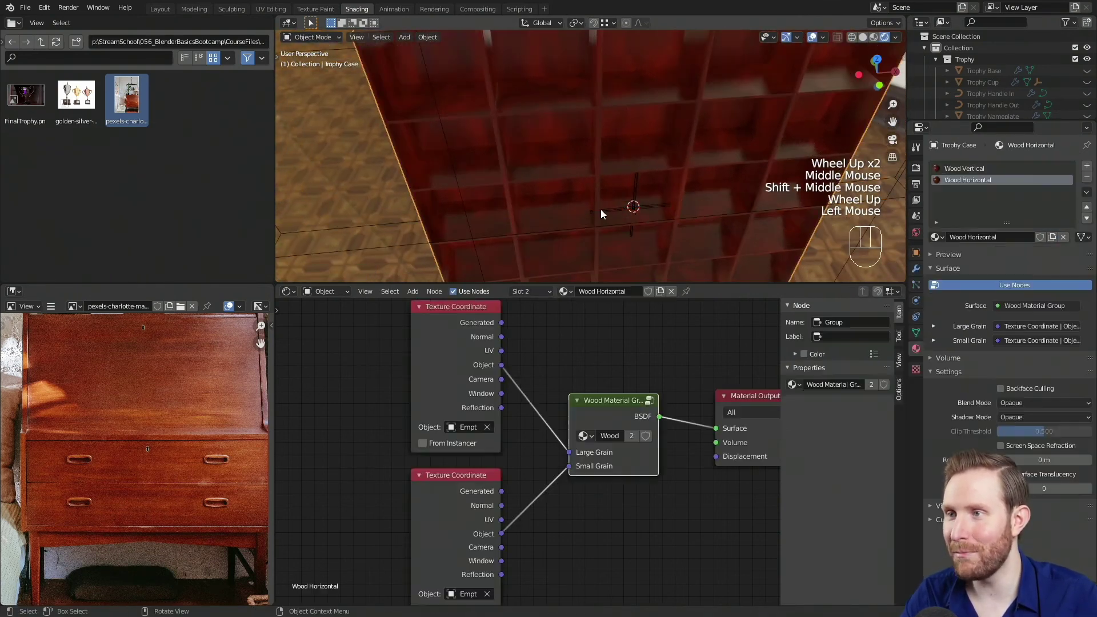
pyautogui.click(488, 427)
pyautogui.click(487, 594)
pyautogui.moveTo(406, 452); pyautogui.dragTo(395, 434, button='middle')
# - Examine the wood grain on the trophy case's shelf surfaces up close
pyautogui.keyDown('shift'); pyautogui.moveTo(623, 97); pyautogui.dragTo(602, 150, button='middle'); pyautogui.keyUp('shift')
pyautogui.scroll(3, 632, 174)
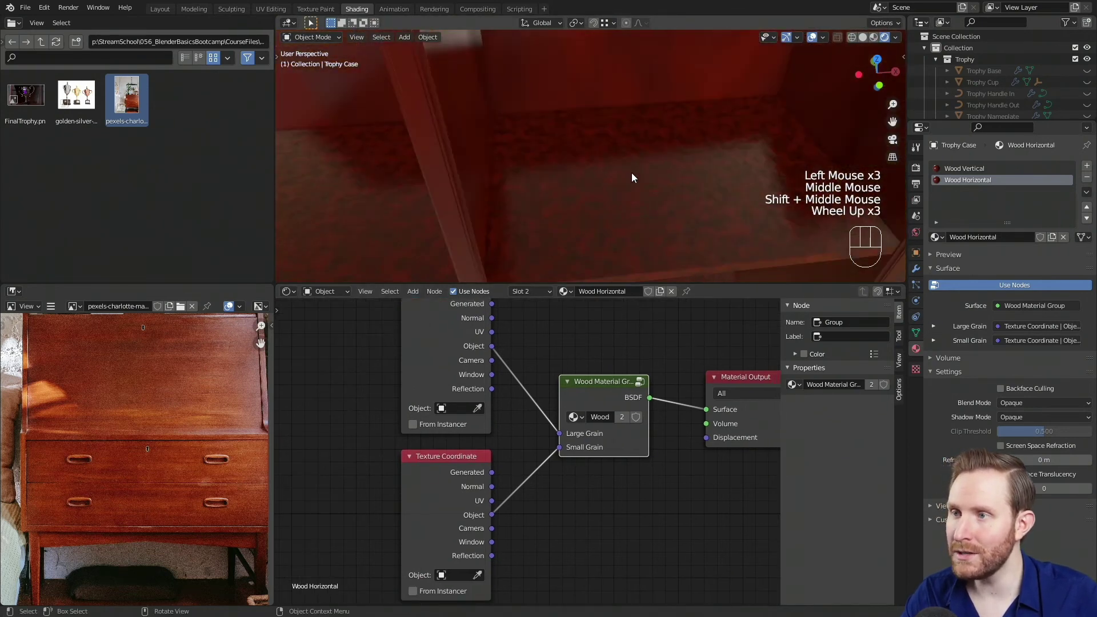
pyautogui.keyDown('shift'); pyautogui.moveTo(599, 94); pyautogui.dragTo(610, 142, button='middle'); pyautogui.keyUp('shift')
pyautogui.scroll(2, 610, 143)
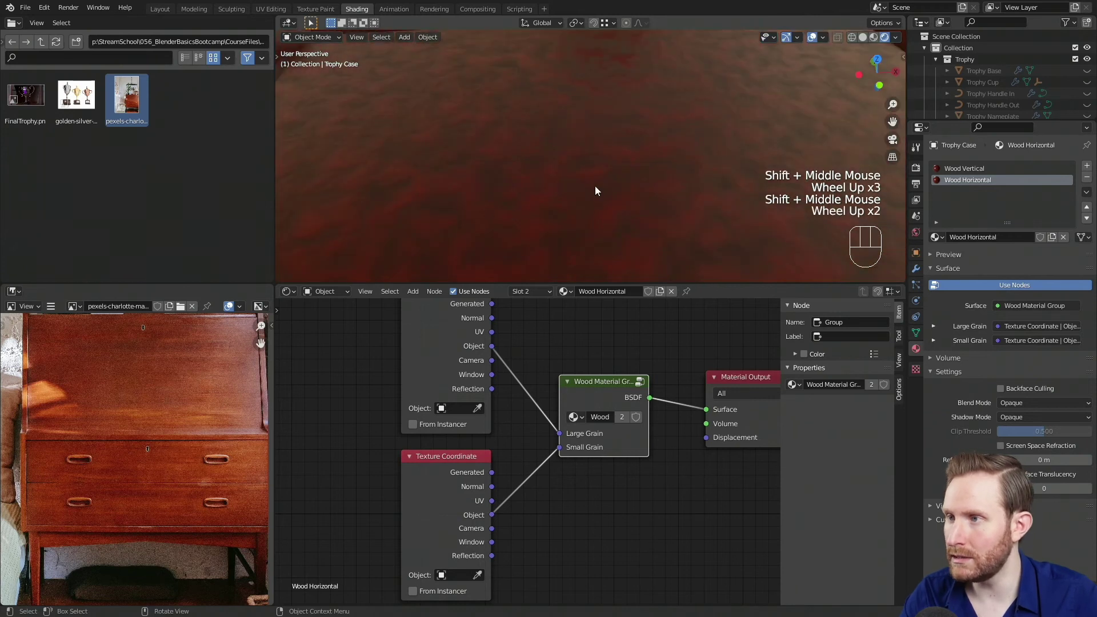
pyautogui.scroll(-1, 557, 180)
pyautogui.scroll(-2, 556, 179)
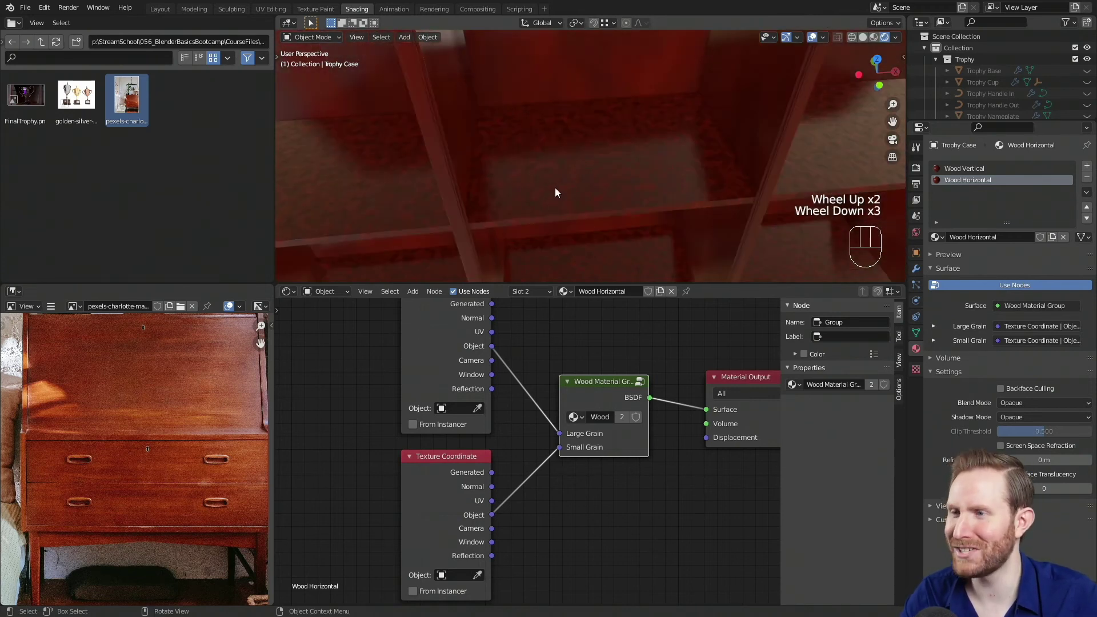
pyautogui.scroll(1, 578, 213)
pyautogui.scroll(-2, 576, 212)
# - Assign the rotated small empty as the object of the Texture Coordinate node feeding Small Grain
pyautogui.keyDown('shift'); pyautogui.moveTo(570, 203); pyautogui.dragTo(538, 87, button='middle'); pyautogui.keyUp('shift')
pyautogui.keyDown('shift'); pyautogui.moveTo(545, 177); pyautogui.dragTo(568, 104, button='middle'); pyautogui.keyUp('shift')
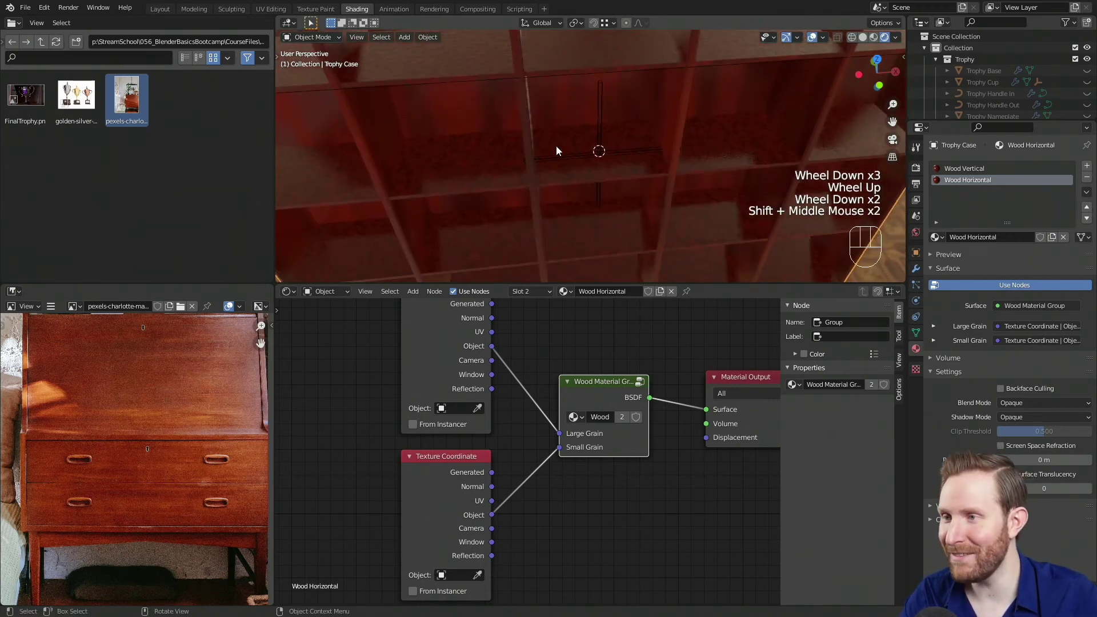
pyautogui.moveTo(478, 518); pyautogui.dragTo(507, 435, button='middle')
pyautogui.scroll(2, 496, 439)
pyautogui.click(468, 519)
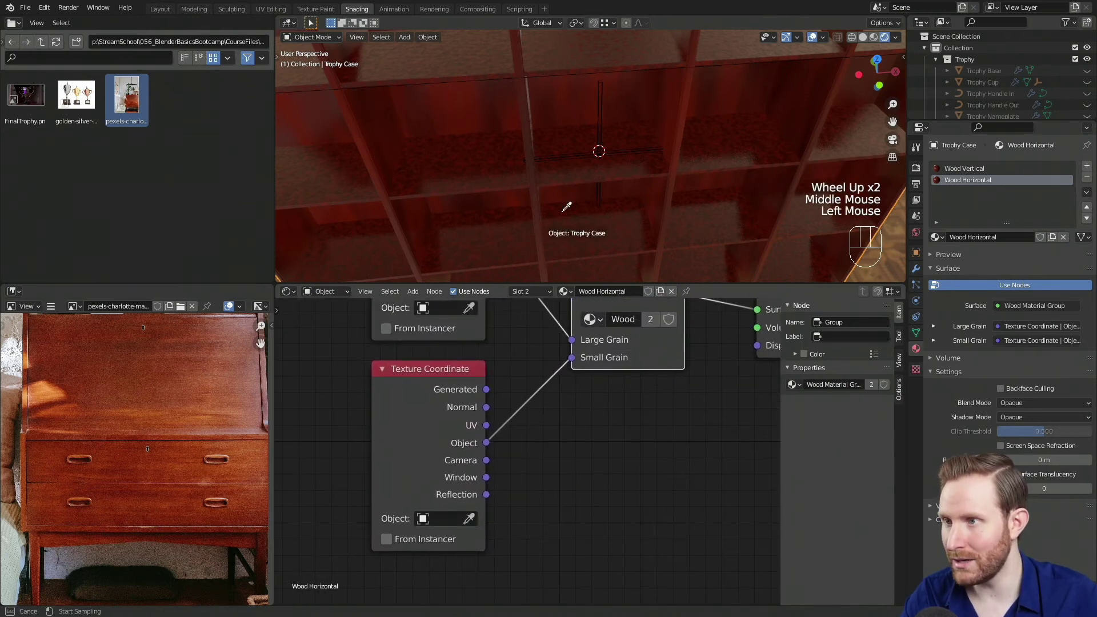
pyautogui.click(595, 151)
pyautogui.scroll(-2, 574, 163)
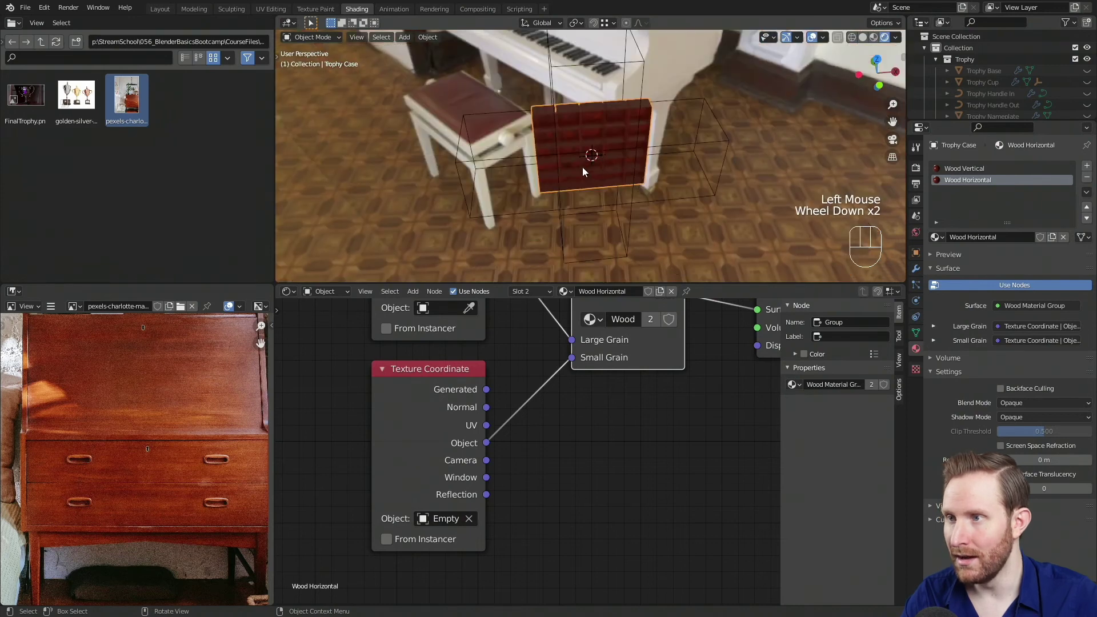
# - Assign the rotated large empty as the object of the Texture Coordinate node feeding Large Grain
pyautogui.scroll(2, 489, 131)
pyautogui.moveTo(491, 320); pyautogui.dragTo(492, 452, button='middle')
pyautogui.click(469, 440)
pyautogui.click(398, 139)
# - Inspect the grain direction and colour across the trophy case's shelves and back panels
pyautogui.scroll(2, 482, 143)
pyautogui.keyDown('shift'); pyautogui.moveTo(483, 143); pyautogui.dragTo(638, 168, button='middle'); pyautogui.keyUp('shift')
pyautogui.scroll(2, 625, 159)
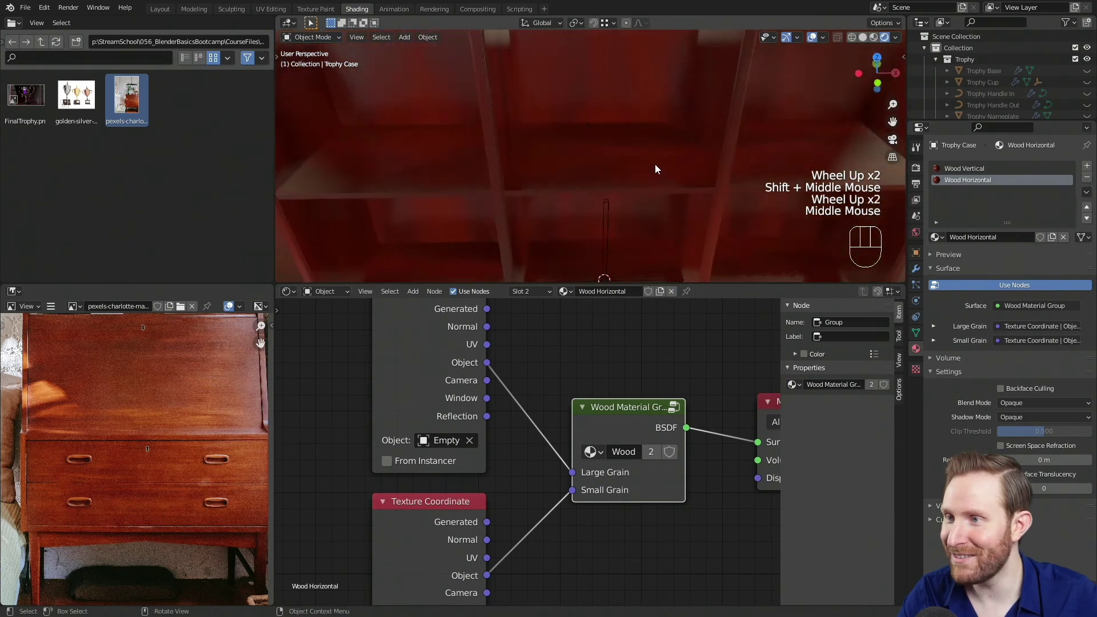
pyautogui.scroll(1, 638, 168)
pyautogui.scroll(-1, 638, 168)
pyautogui.scroll(-1, 523, 152)
pyautogui.moveTo(524, 152); pyautogui.dragTo(544, 162, button='middle')
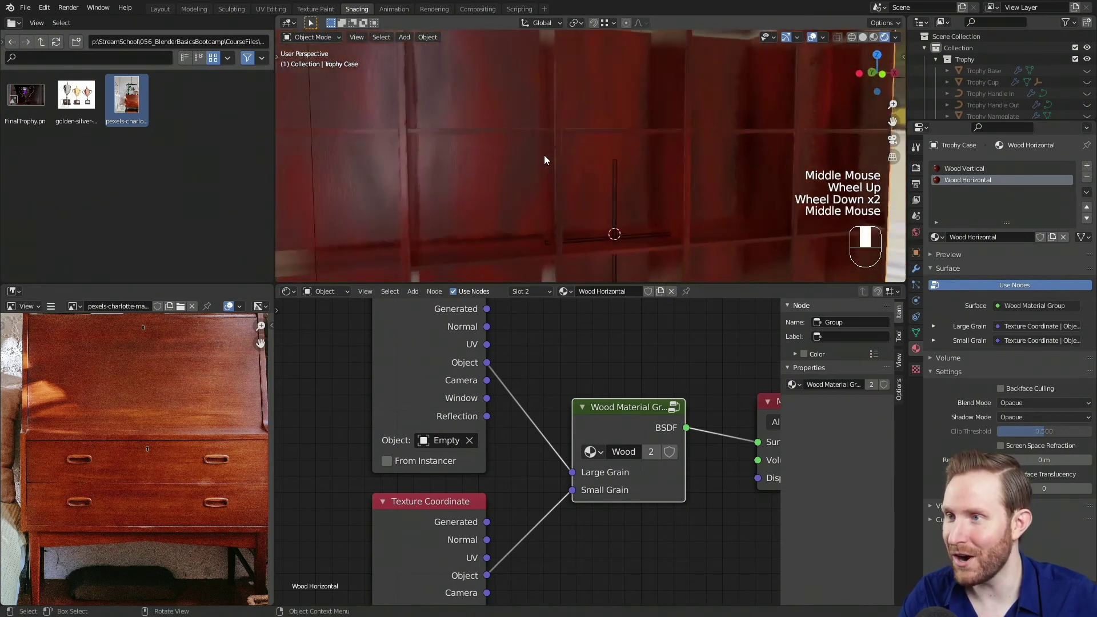
pyautogui.scroll(-2, 571, 149)
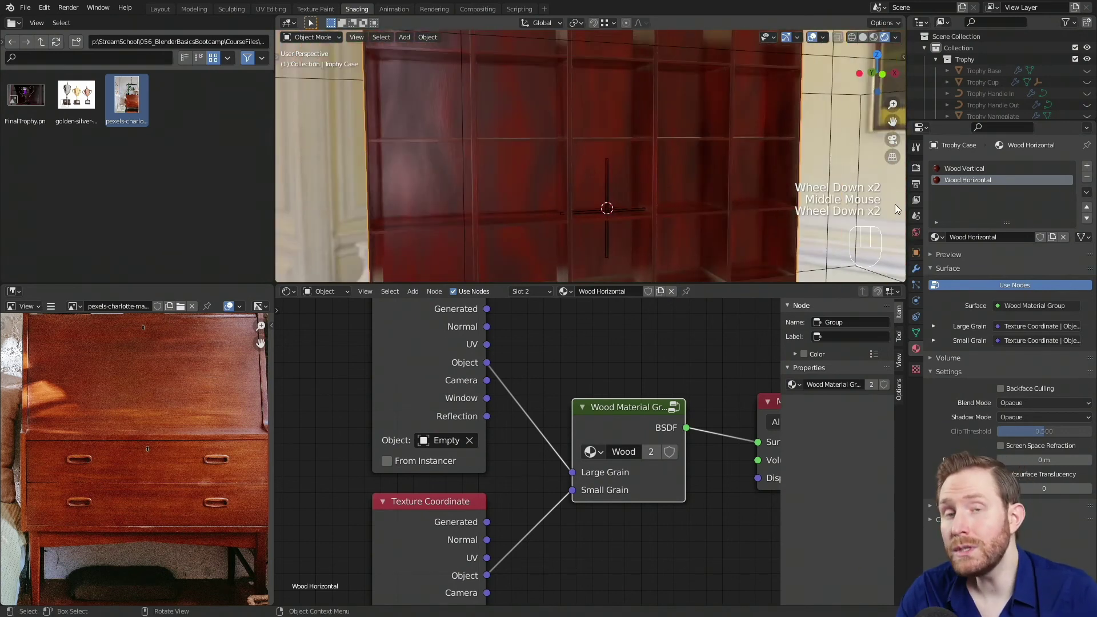
pyautogui.moveTo(605, 136); pyautogui.dragTo(601, 153, button='middle')
# - Open the Wood Material Group for editing and move the base colour's ColorRamp away from the Principled BSDF to make room
pyautogui.click(628, 409)
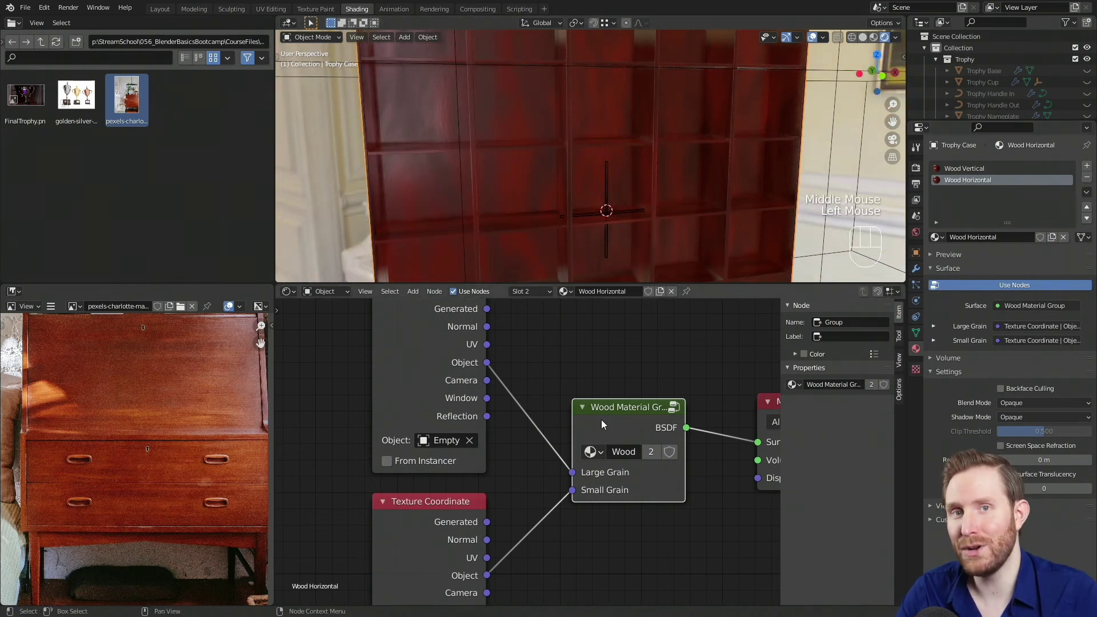
pyautogui.moveTo(591, 160); pyautogui.dragTo(573, 177, button='middle')
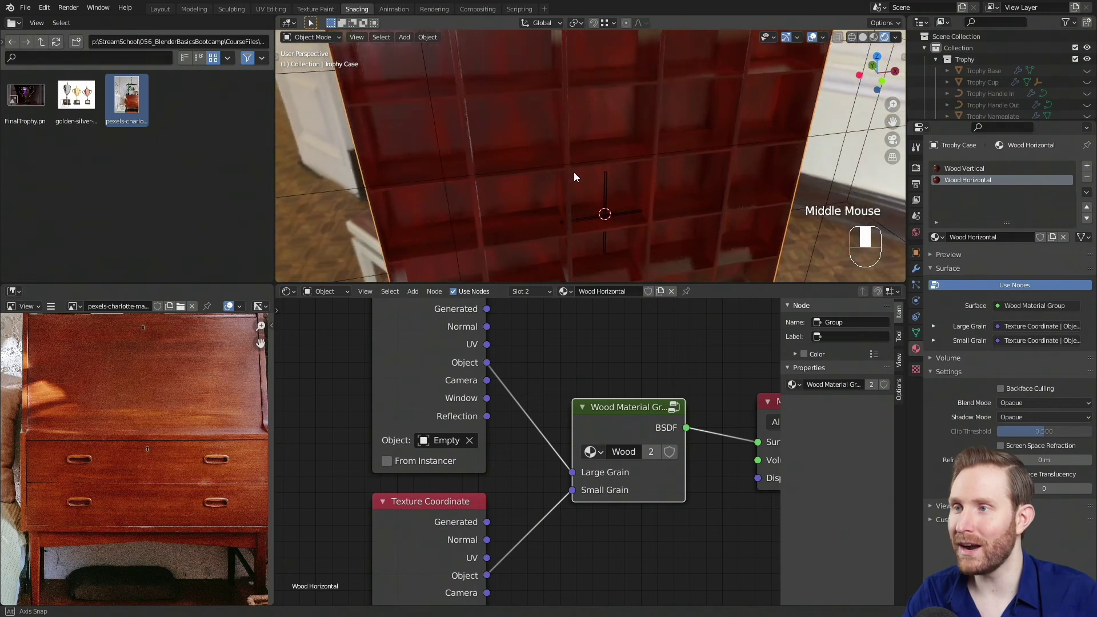
pyautogui.press('Tab')
pyautogui.scroll(-3, 659, 423)
pyautogui.moveTo(640, 444); pyautogui.dragTo(565, 514, button='middle')
pyautogui.scroll(1, 565, 514)
pyautogui.moveTo(578, 429); pyautogui.dragTo(462, 426)
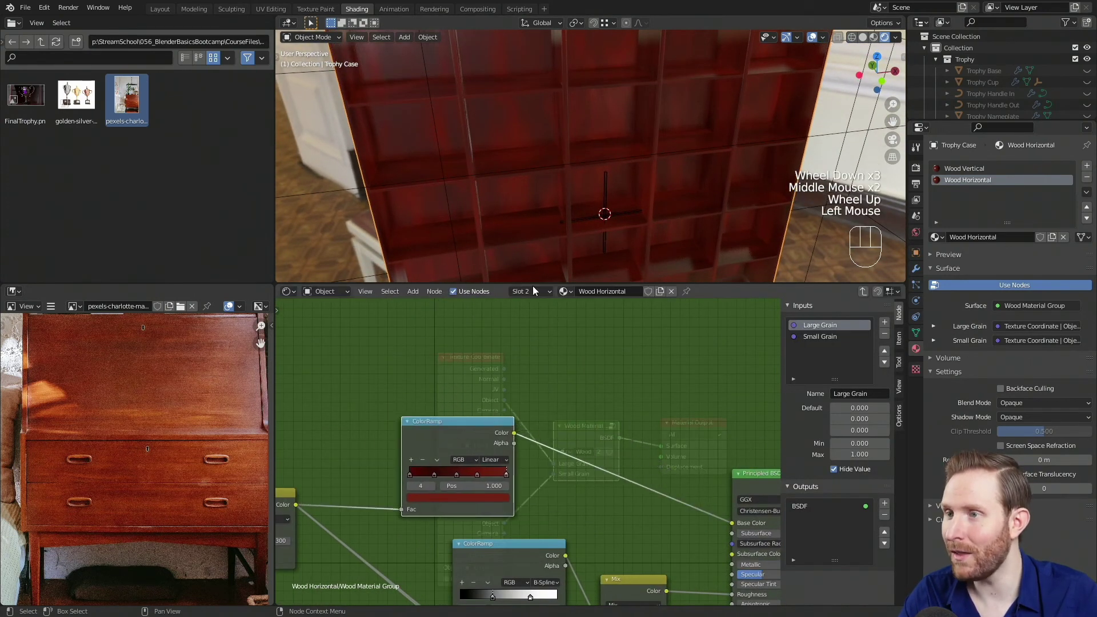
# - Look through the camera and insert an RGB Curves node between the red ColorRamp and the Principled BSDF's Base Color
pyautogui.press('KP_0')
pyautogui.keyDown('shift'); pyautogui.moveTo(612, 154); pyautogui.dragTo(607, 166, button='middle'); pyautogui.keyUp('shift')
pyautogui.scroll(2, 607, 172)
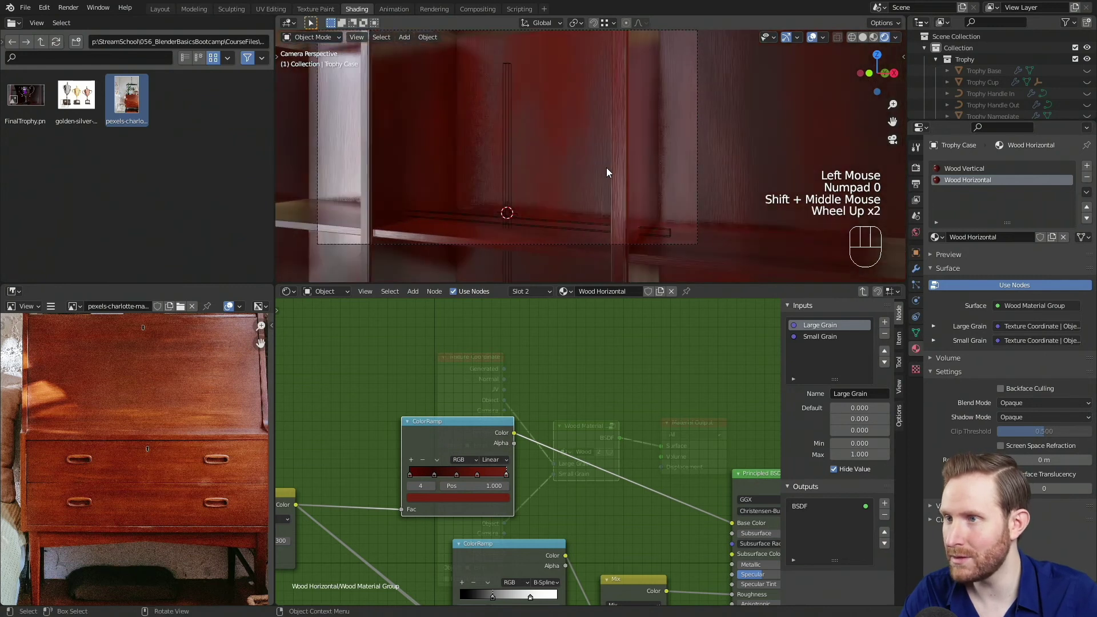
pyautogui.moveTo(479, 424); pyautogui.dragTo(474, 415)
pyautogui.hotkey('shift', 'a')
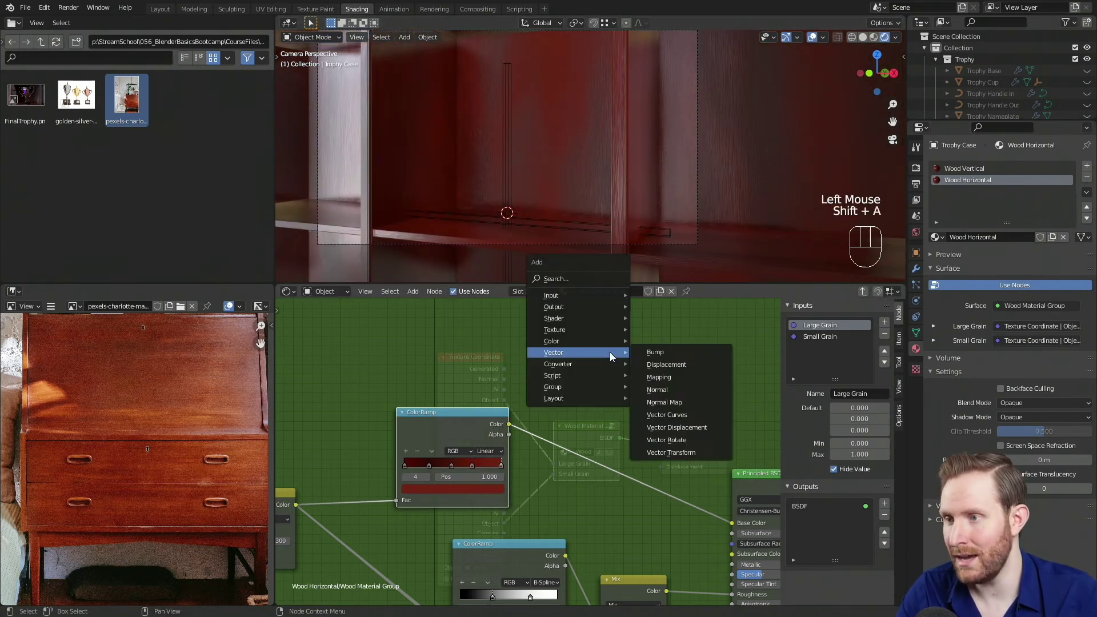
pyautogui.moveTo(557, 342)
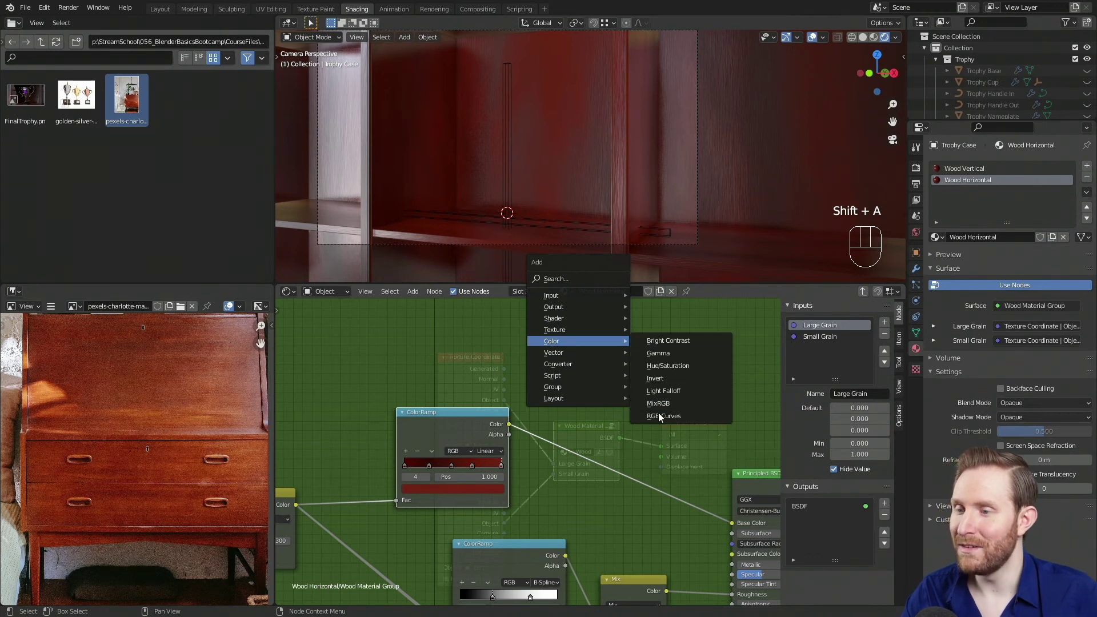
pyautogui.click(662, 415)
pyautogui.click(558, 364)
pyautogui.moveTo(459, 460); pyautogui.dragTo(402, 456, button='middle')
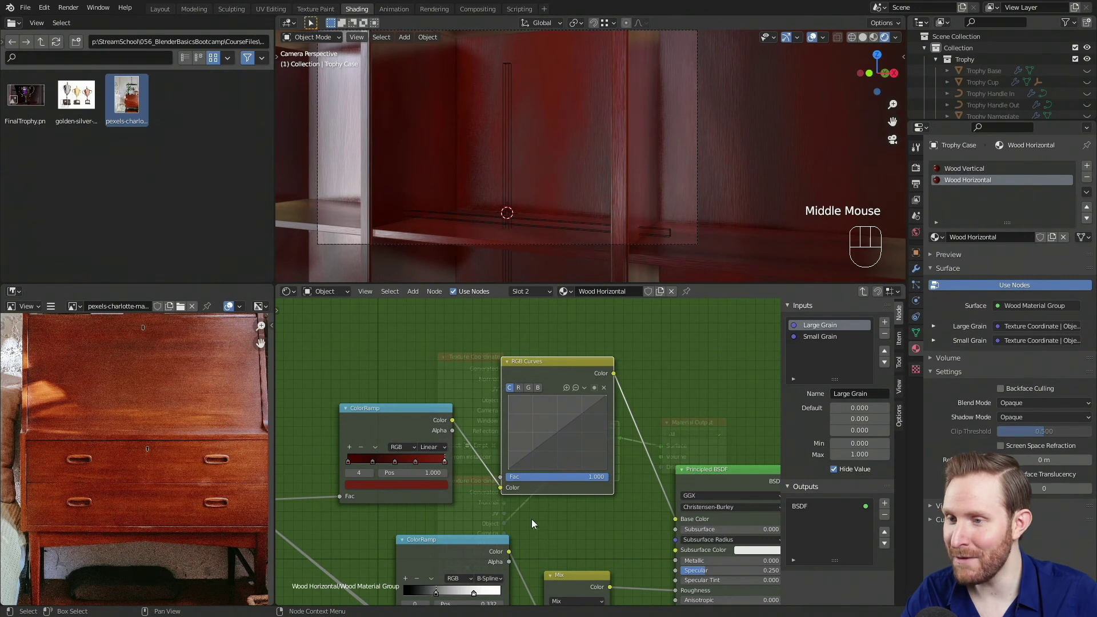
pyautogui.moveTo(592, 441); pyautogui.dragTo(565, 426, button='middle')
pyautogui.scroll(2, 564, 426)
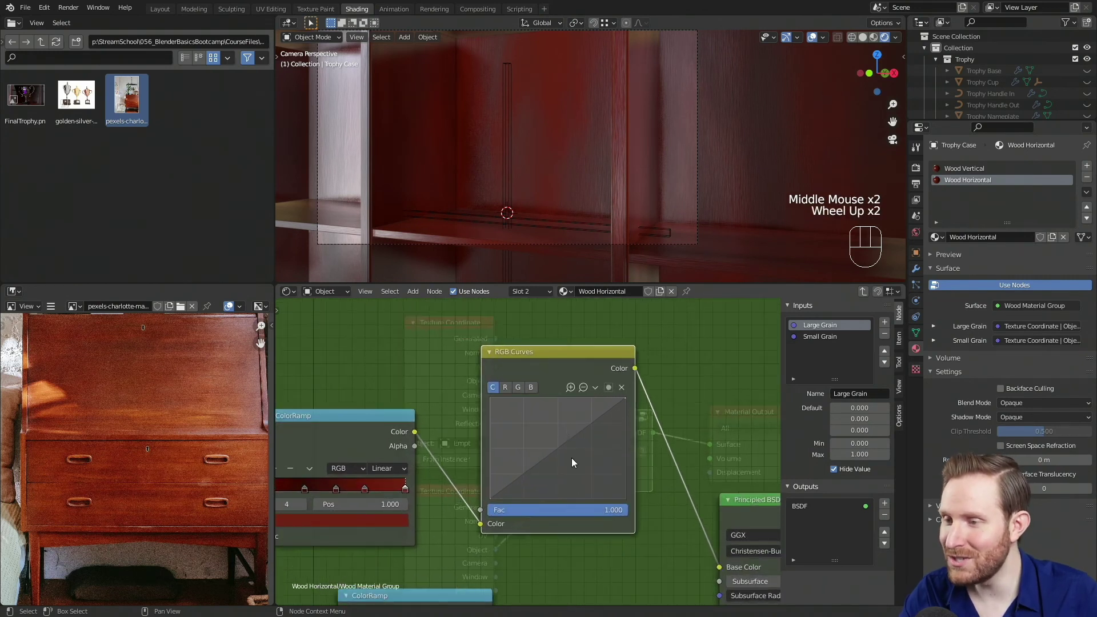
# - Darken the wood colour by adding a middle point to the RGB curve at about X 0.51, Y 0.41
pyautogui.moveTo(521, 347); pyautogui.dragTo(509, 366)
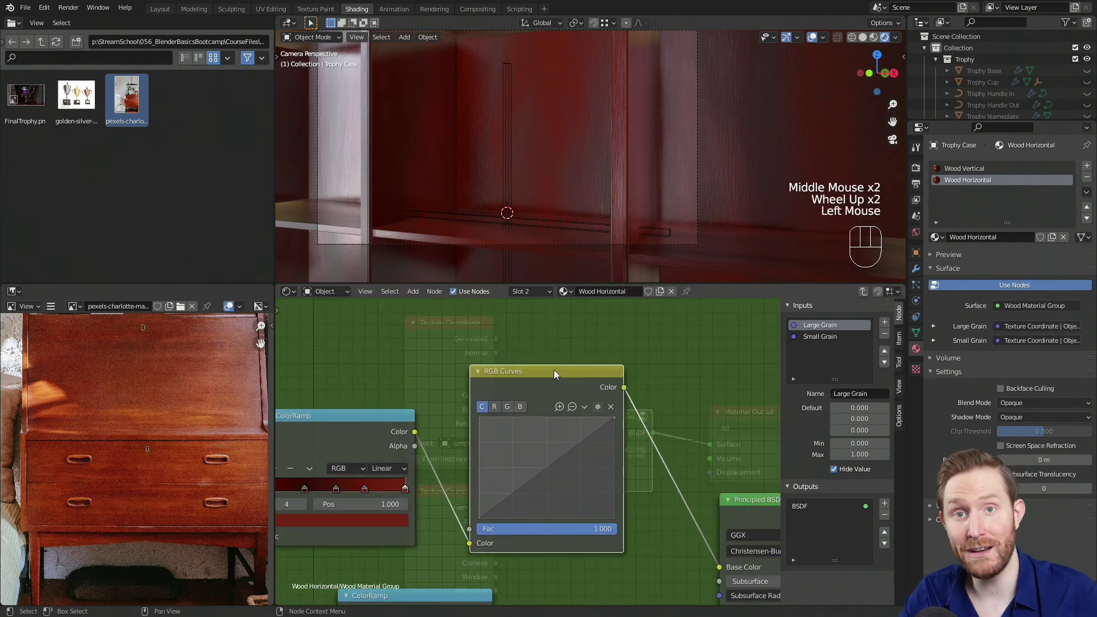
pyautogui.click(561, 455)
pyautogui.moveTo(561, 455); pyautogui.dragTo(556, 481)
pyautogui.moveTo(557, 481); pyautogui.dragTo(552, 474)
pyautogui.moveTo(552, 474); pyautogui.dragTo(553, 474)
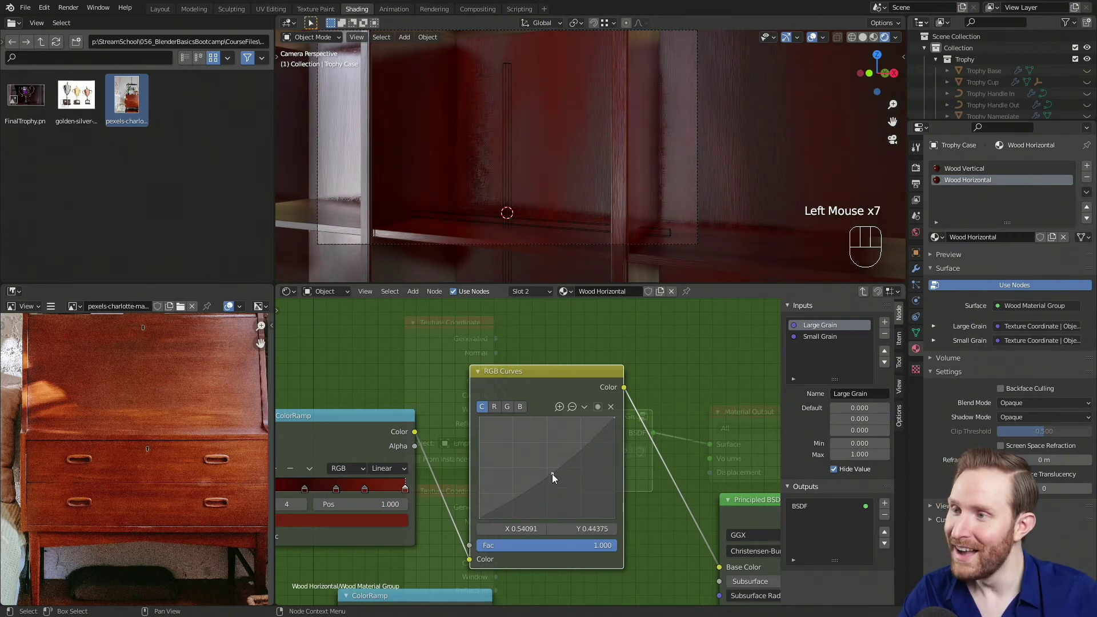
pyautogui.keyDown('shift'); pyautogui.moveTo(577, 189); pyautogui.dragTo(564, 175, button='middle'); pyautogui.keyUp('shift')
pyautogui.scroll(2, 564, 174)
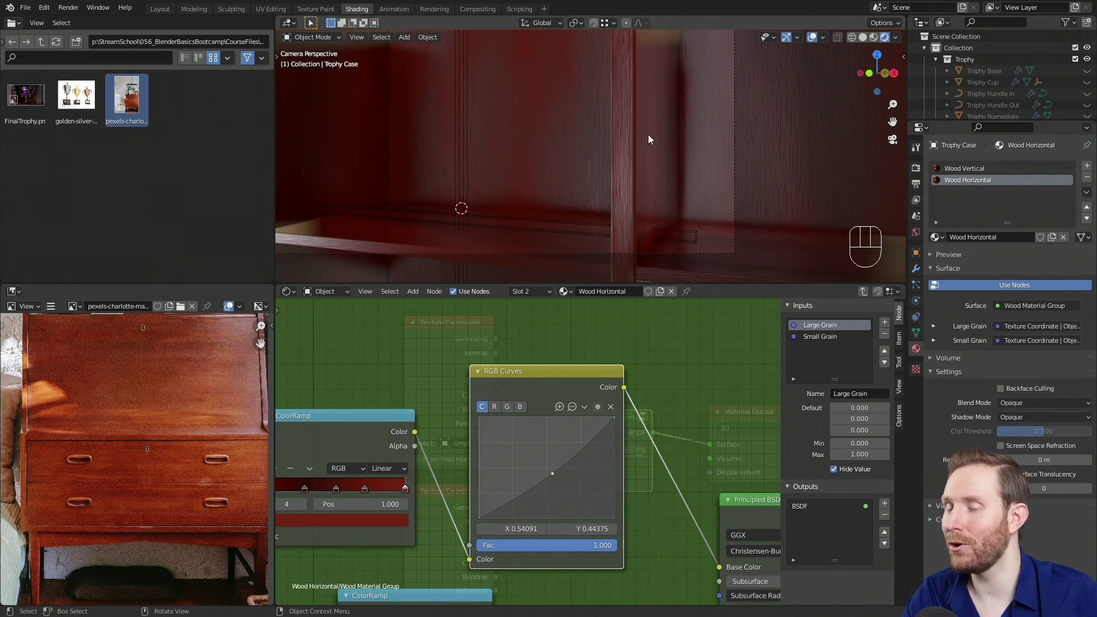
pyautogui.moveTo(552, 474); pyautogui.dragTo(550, 476)
pyautogui.moveTo(549, 476); pyautogui.dragTo(548, 478)
pyautogui.click(547, 478)
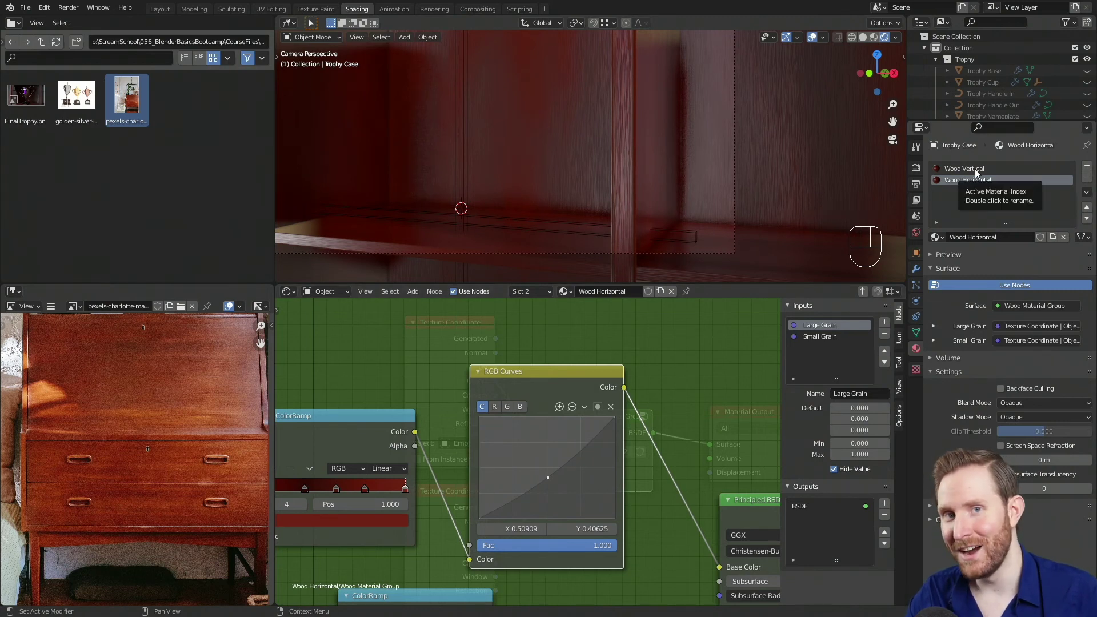
# - Check the darkened wood across the case and exit the Wood Material Group
pyautogui.scroll(-5, 600, 131)
pyautogui.keyDown('shift'); pyautogui.moveTo(600, 130); pyautogui.dragTo(570, 149, button='middle'); pyautogui.keyUp('shift')
pyautogui.scroll(3, 602, 160)
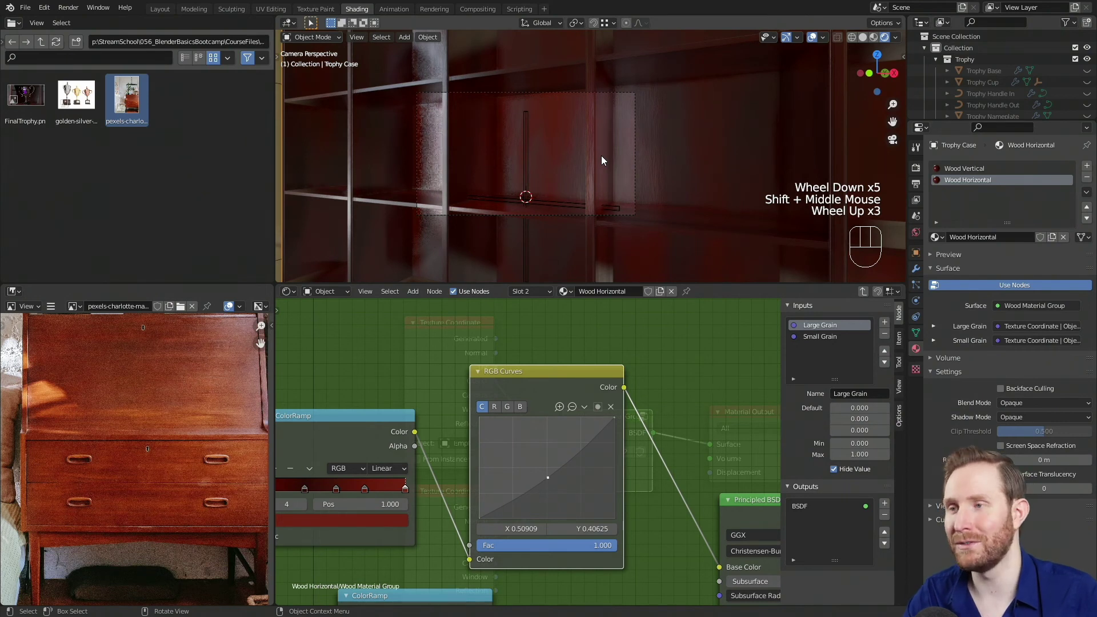
pyautogui.scroll(-1, 595, 164)
pyautogui.scroll(2, 594, 166)
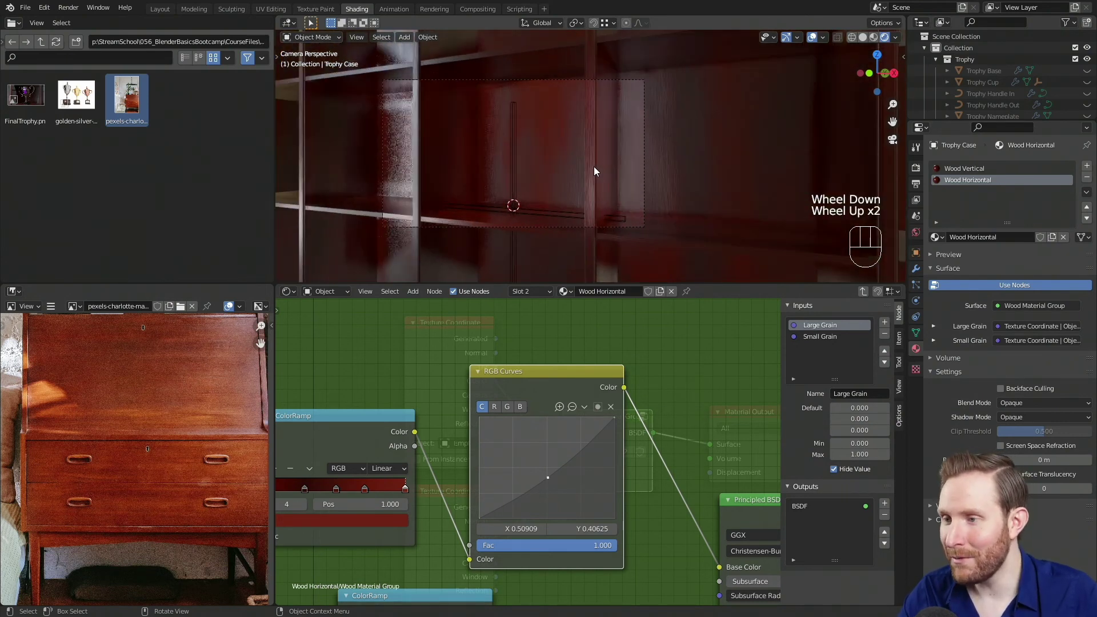
pyautogui.press('Tab')
pyautogui.scroll(-3, 590, 393)
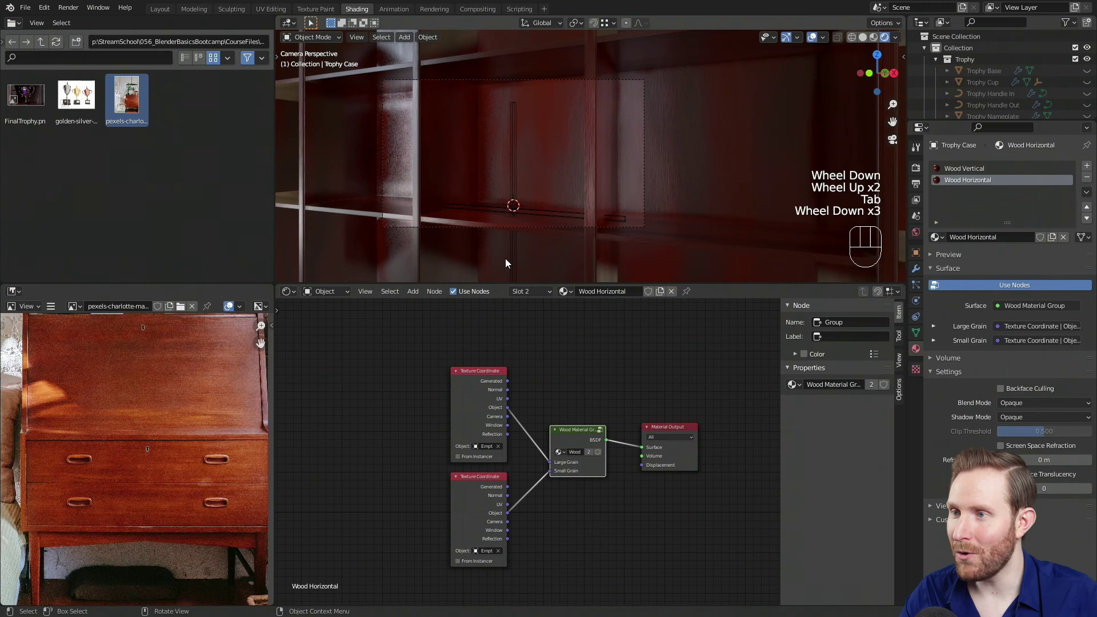
# - Unhide all hidden objects so the trophy and lights return to the scene
pyautogui.keyDown('shift'); pyautogui.moveTo(568, 147); pyautogui.dragTo(519, 194, button='middle'); pyautogui.keyUp('shift')
pyautogui.hotkey('alt', 'h')
pyautogui.scroll(1, 527, 199)
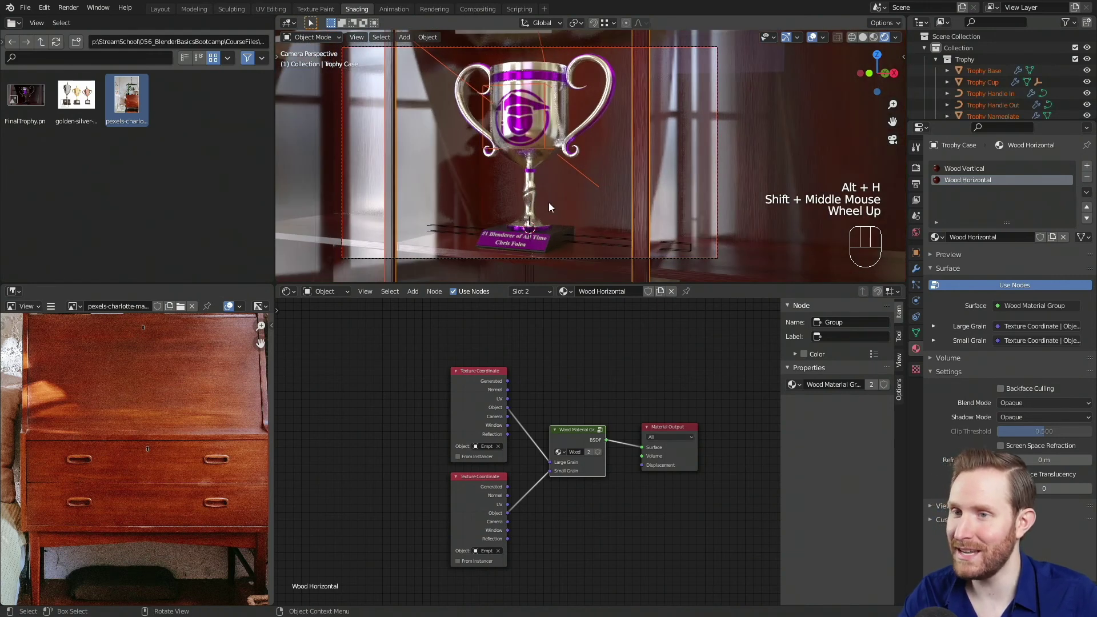
# - Set the world background strength to 0.115
pyautogui.click(916, 232)
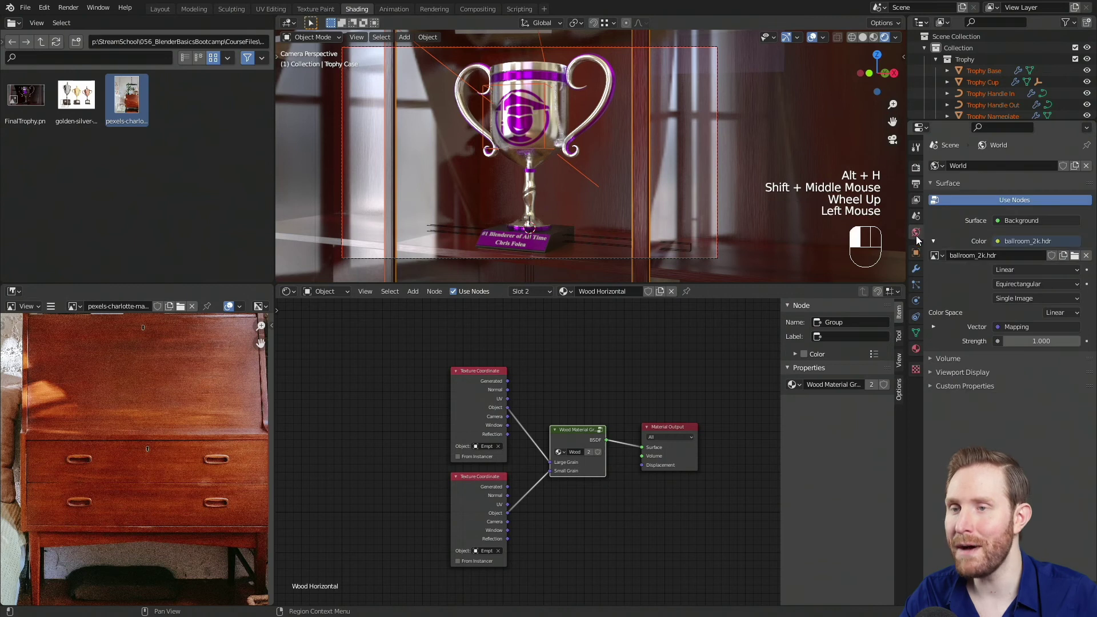
pyautogui.doubleClick(1045, 341)
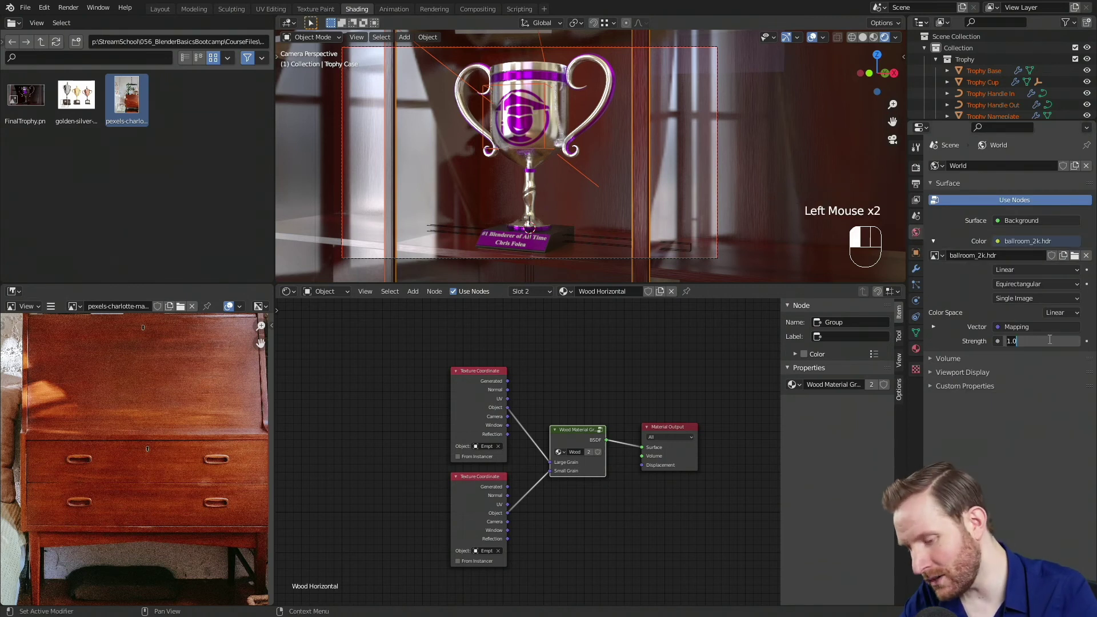
pyautogui.write('.115')
pyautogui.press('Return')
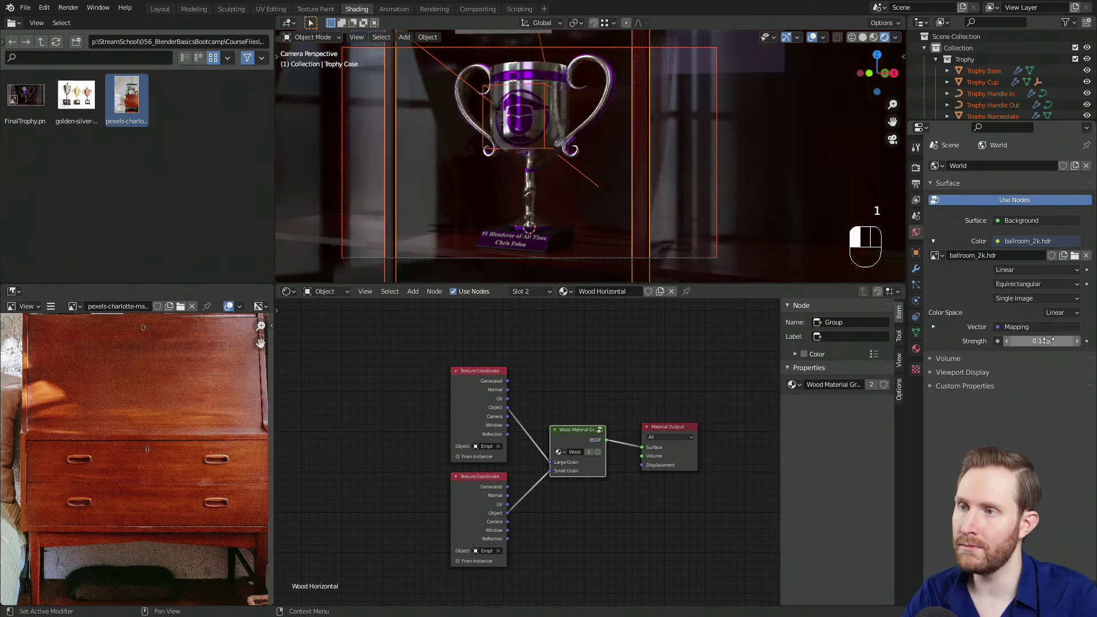
# - Examine the trophy and the light reflections on the case in the camera view
pyautogui.scroll(-1, 640, 130)
pyautogui.keyDown('shift'); pyautogui.moveTo(632, 130); pyautogui.dragTo(639, 140, button='middle'); pyautogui.keyUp('shift')
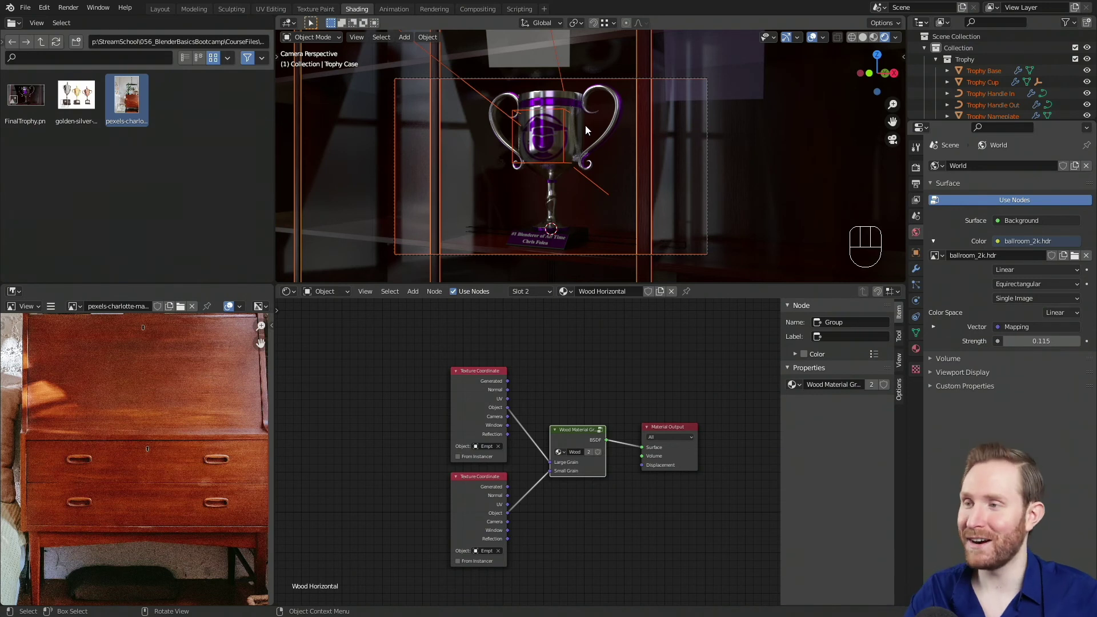
pyautogui.scroll(2, 574, 115)
pyautogui.keyDown('shift'); pyautogui.moveTo(592, 115); pyautogui.dragTo(578, 153, button='middle'); pyautogui.keyUp('shift')
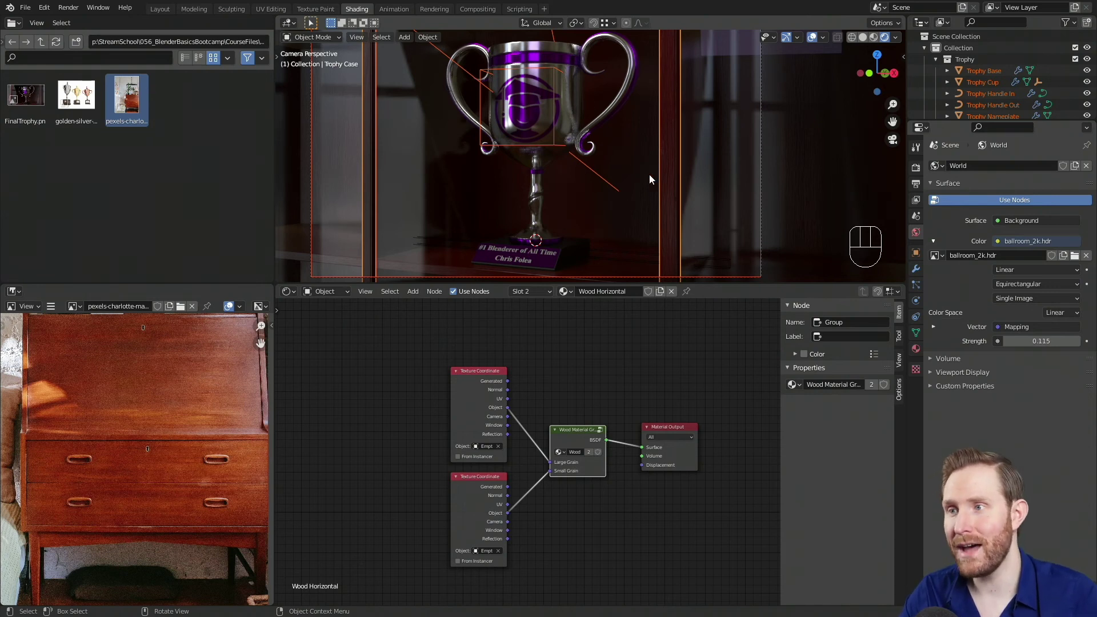
pyautogui.scroll(-2, 605, 160)
pyautogui.keyDown('shift'); pyautogui.moveTo(522, 145); pyautogui.dragTo(482, 139, button='middle'); pyautogui.keyUp('shift')
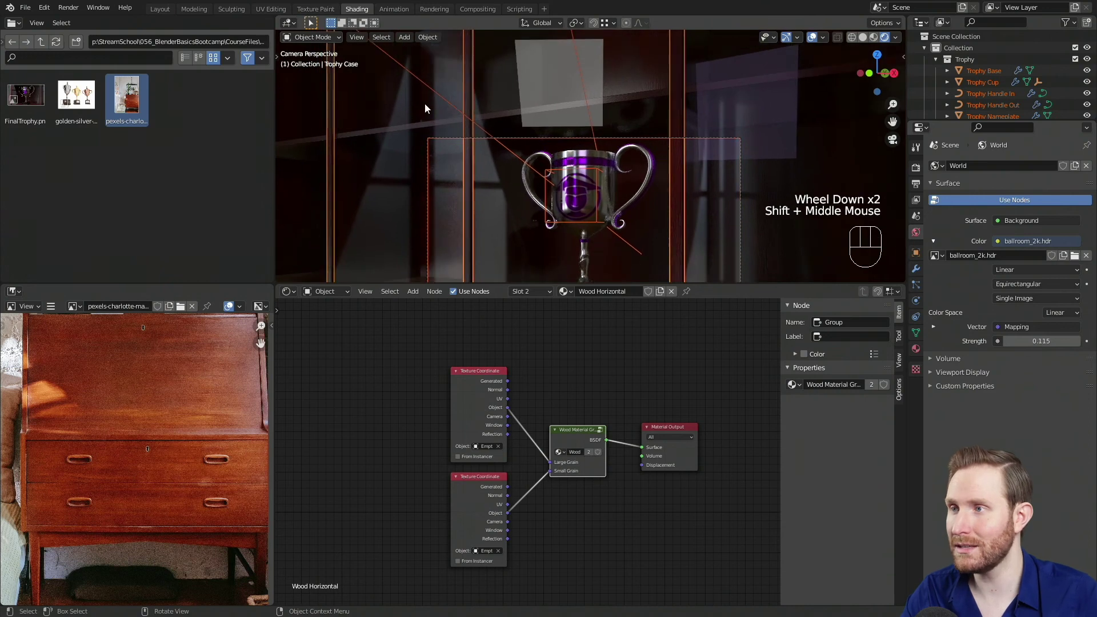
pyautogui.scroll(-2, 419, 94)
pyautogui.scroll(2, 417, 97)
pyautogui.scroll(1, 451, 112)
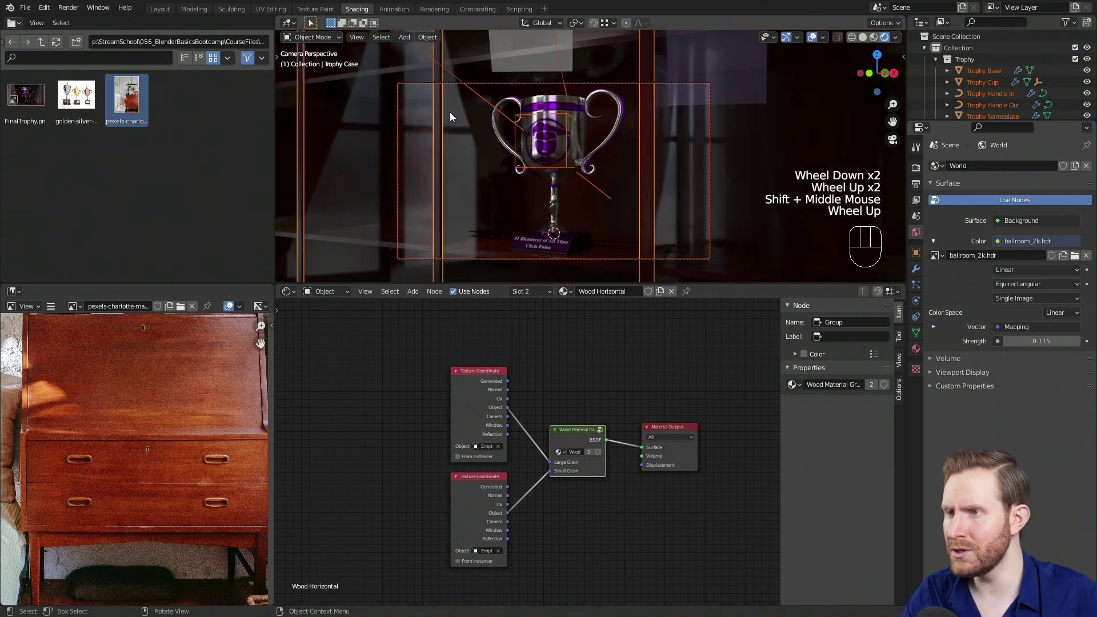
# - Set the power of the area light in front of the trophy to 3250 W
pyautogui.scroll(-2, 498, 125)
pyautogui.scroll(-1, 482, 139)
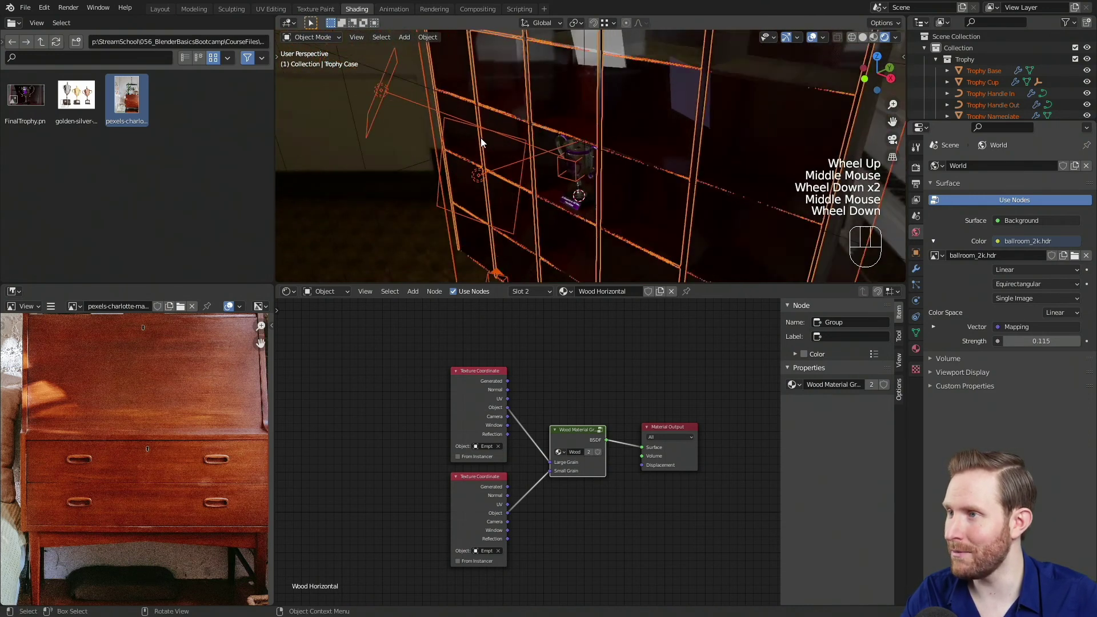
pyautogui.click(381, 91)
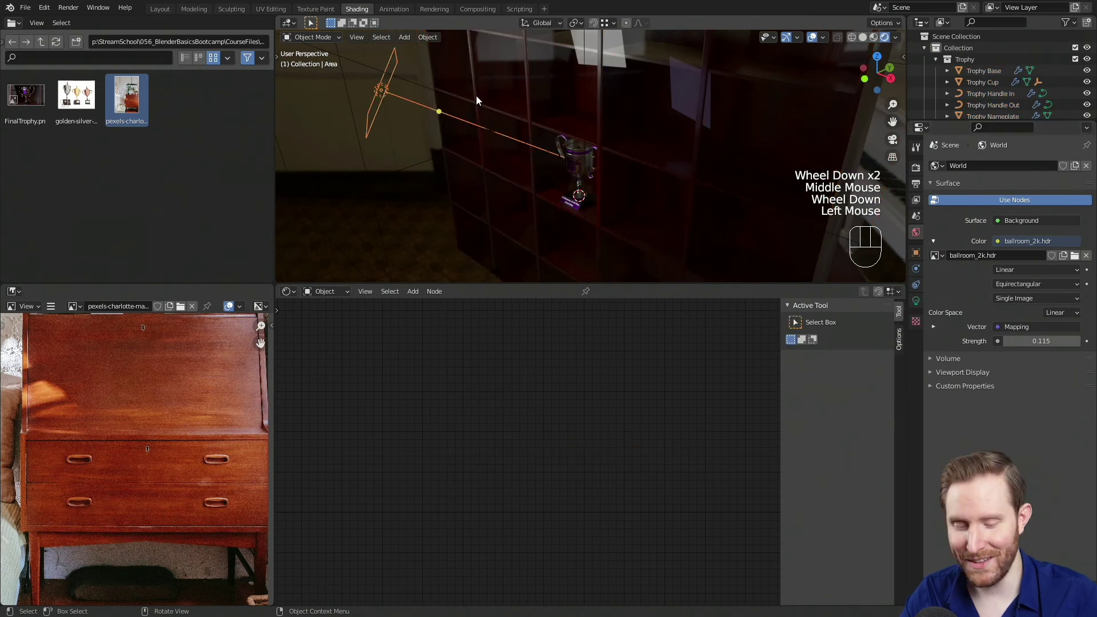
pyautogui.press('KP_0')
pyautogui.scroll(1, 483, 100)
pyautogui.keyDown('shift'); pyautogui.moveTo(483, 100); pyautogui.dragTo(484, 81, button='middle'); pyautogui.keyUp('shift')
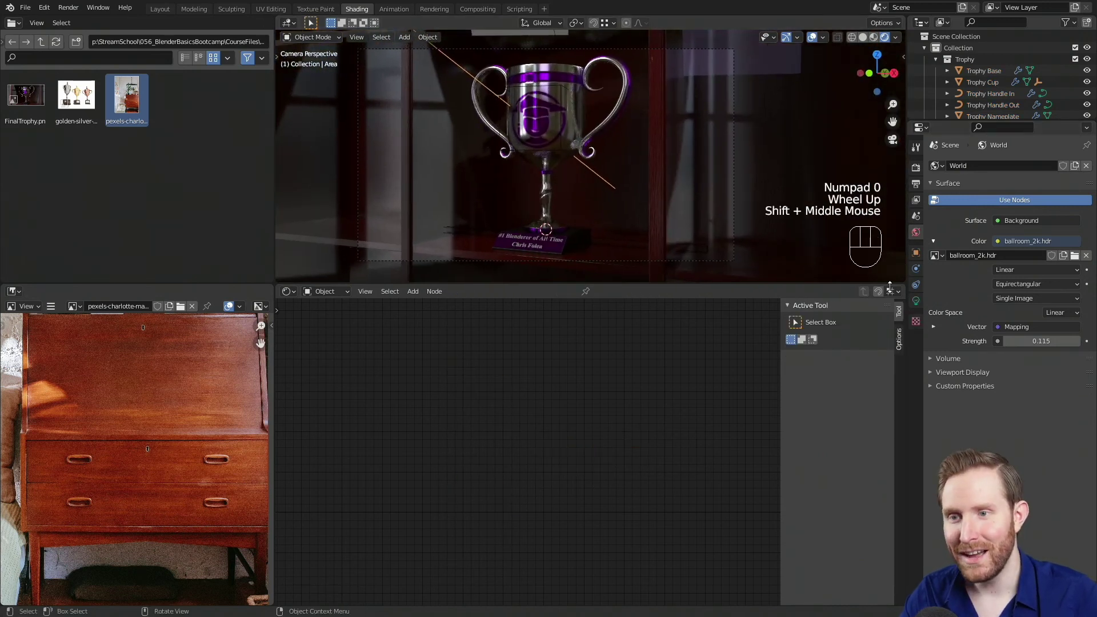
pyautogui.click(916, 301)
pyautogui.doubleClick(1025, 240)
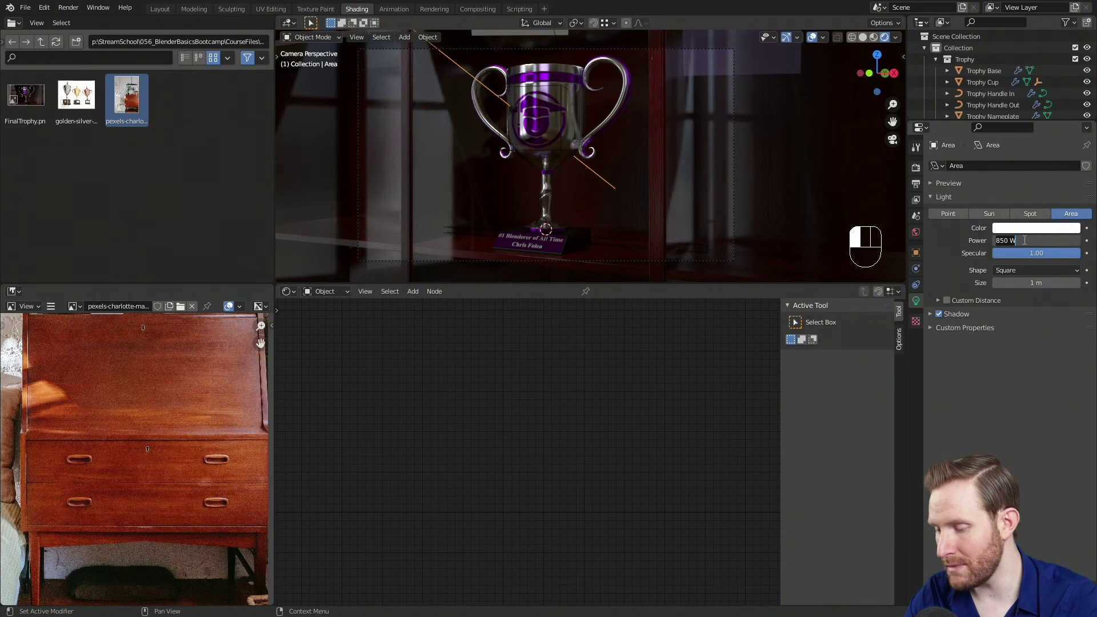
pyautogui.write('3250')
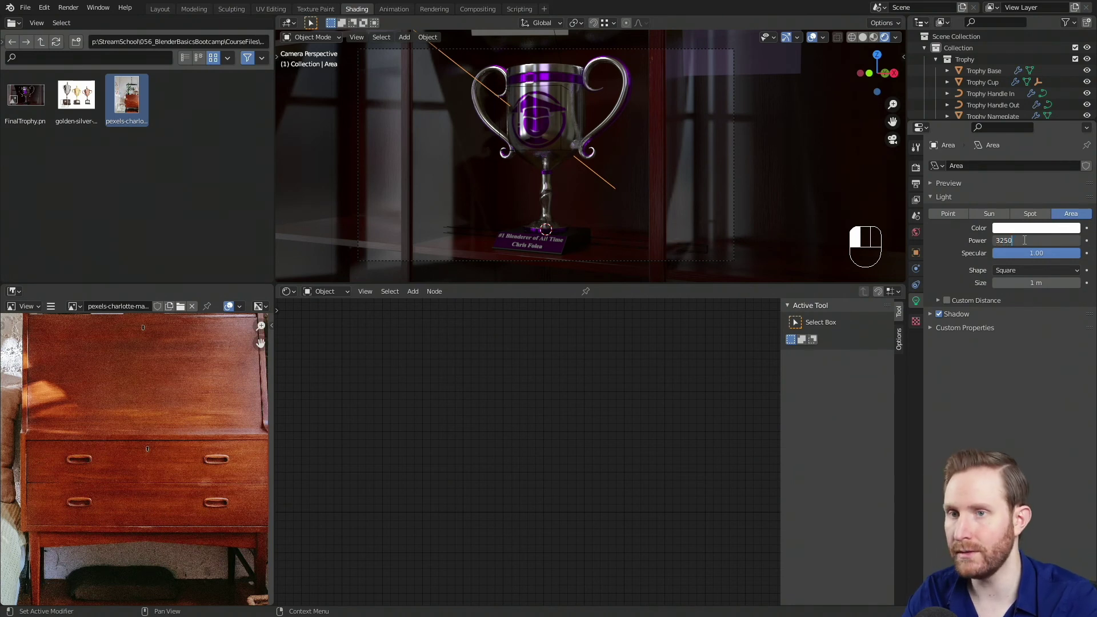
pyautogui.press('Return')
# - Examine the trophy, nameplate and wood in the camera view under the stronger area light
pyautogui.keyDown('shift'); pyautogui.moveTo(536, 160); pyautogui.dragTo(570, 164, button='middle'); pyautogui.keyUp('shift')
pyautogui.scroll(2, 570, 164)
pyautogui.scroll(-1, 447, 221)
pyautogui.keyDown('shift'); pyautogui.moveTo(444, 250); pyautogui.dragTo(453, 240, button='middle'); pyautogui.keyUp('shift')
pyautogui.keyDown('shift'); pyautogui.moveTo(565, 132); pyautogui.dragTo(550, 161, button='middle'); pyautogui.keyUp('shift')
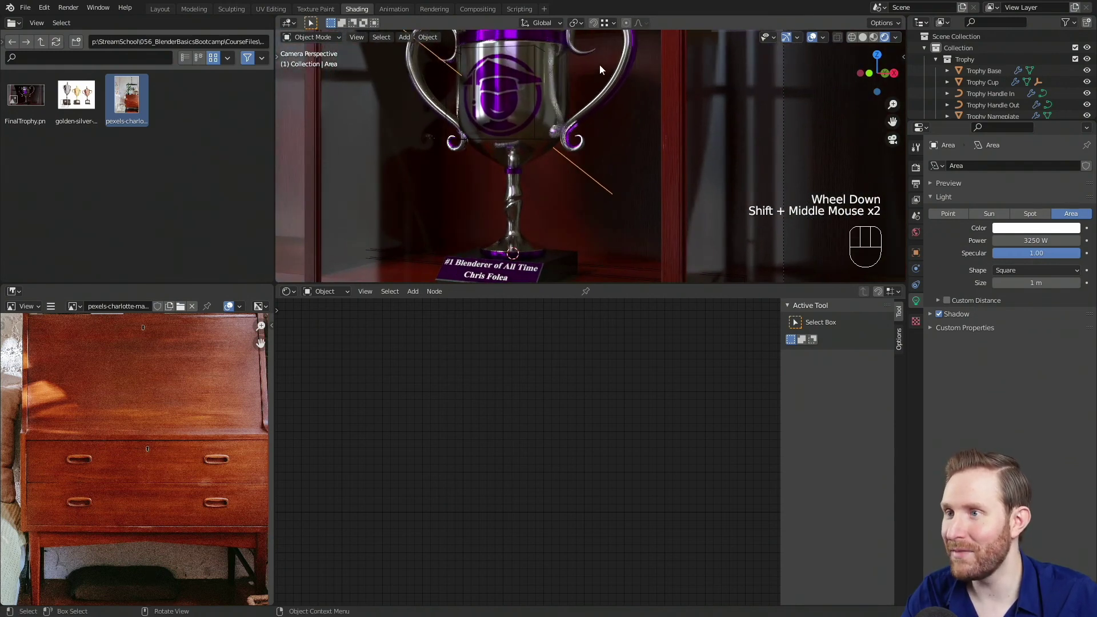
pyautogui.scroll(-1, 574, 141)
pyautogui.keyDown('shift'); pyautogui.moveTo(542, 123); pyautogui.dragTo(553, 136, button='middle'); pyautogui.keyUp('shift')
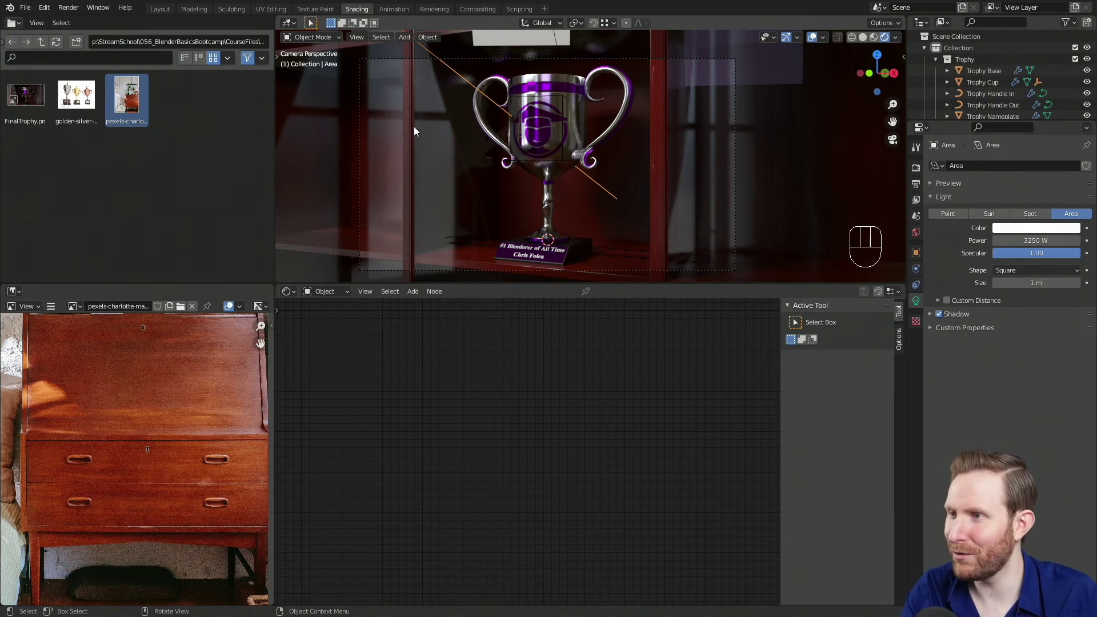
# - Set the Mix Shader factor of the case's glass pane material to 0.015 to weaken its reflections
pyautogui.click(437, 150)
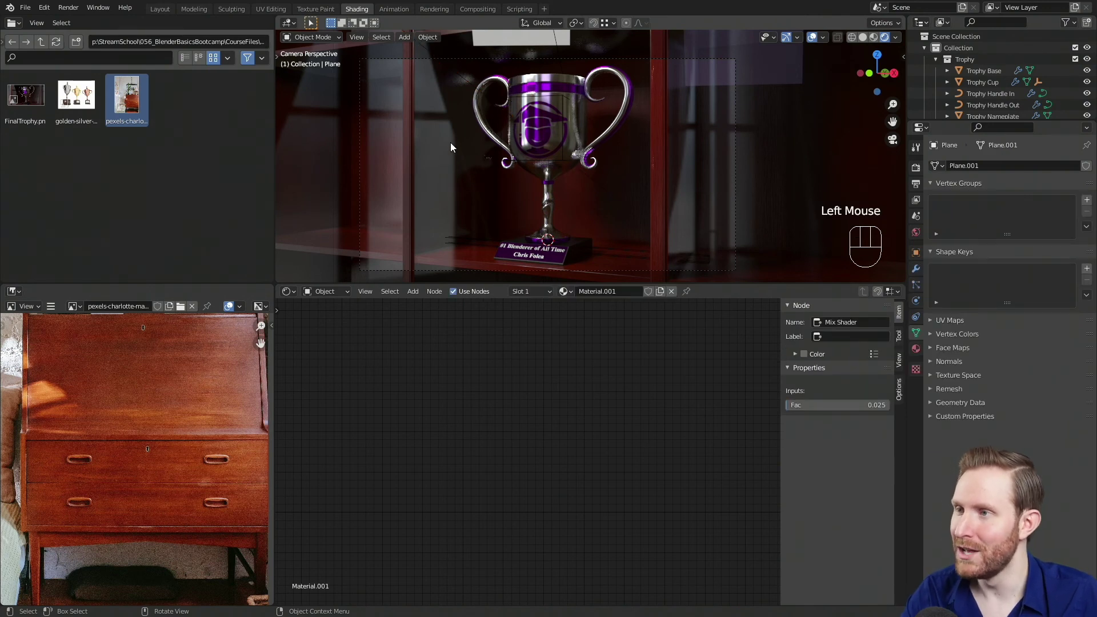
pyautogui.scroll(-3, 486, 409)
pyautogui.moveTo(672, 459); pyautogui.dragTo(449, 455, button='middle')
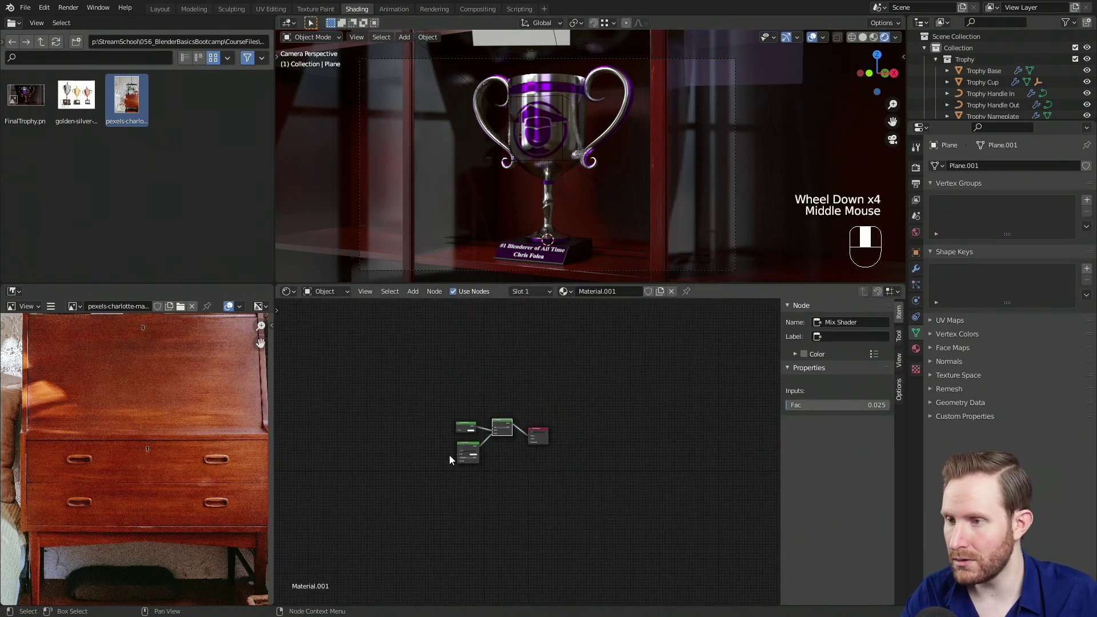
pyautogui.scroll(5, 429, 413)
pyautogui.moveTo(421, 416); pyautogui.dragTo(443, 433, button='middle')
pyautogui.scroll(2, 443, 433)
pyautogui.scroll(3, 521, 379)
pyautogui.click(526, 374)
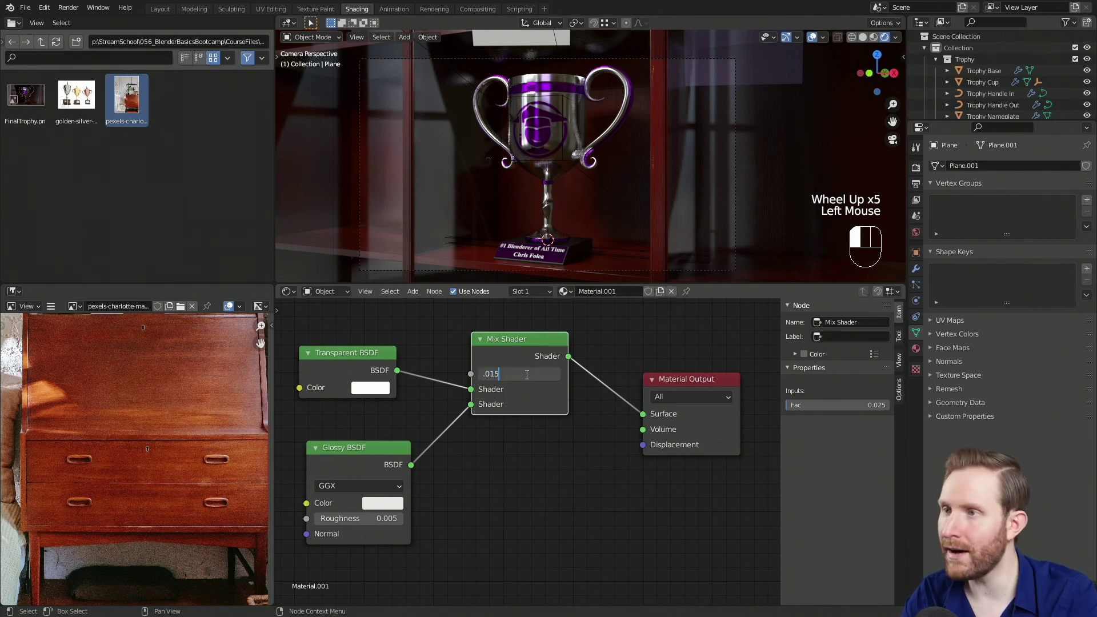
pyautogui.press('Return')
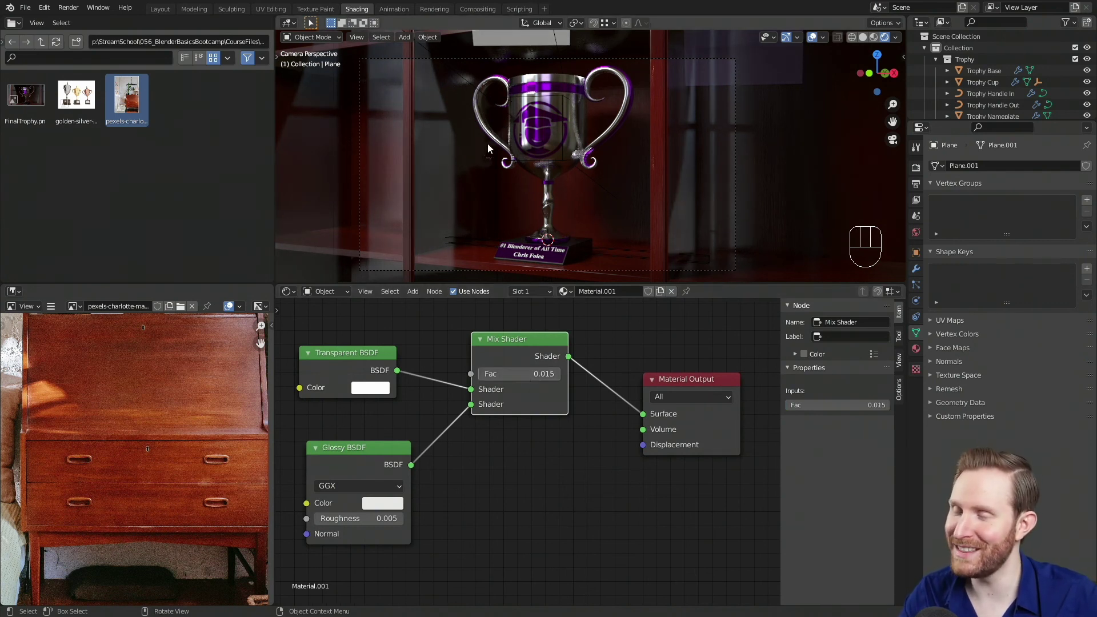
# - Scale the trophy's nameplate text down to about 0.92 of its size
pyautogui.keyDown('shift'); pyautogui.moveTo(547, 190); pyautogui.dragTo(561, 180, button='middle'); pyautogui.keyUp('shift')
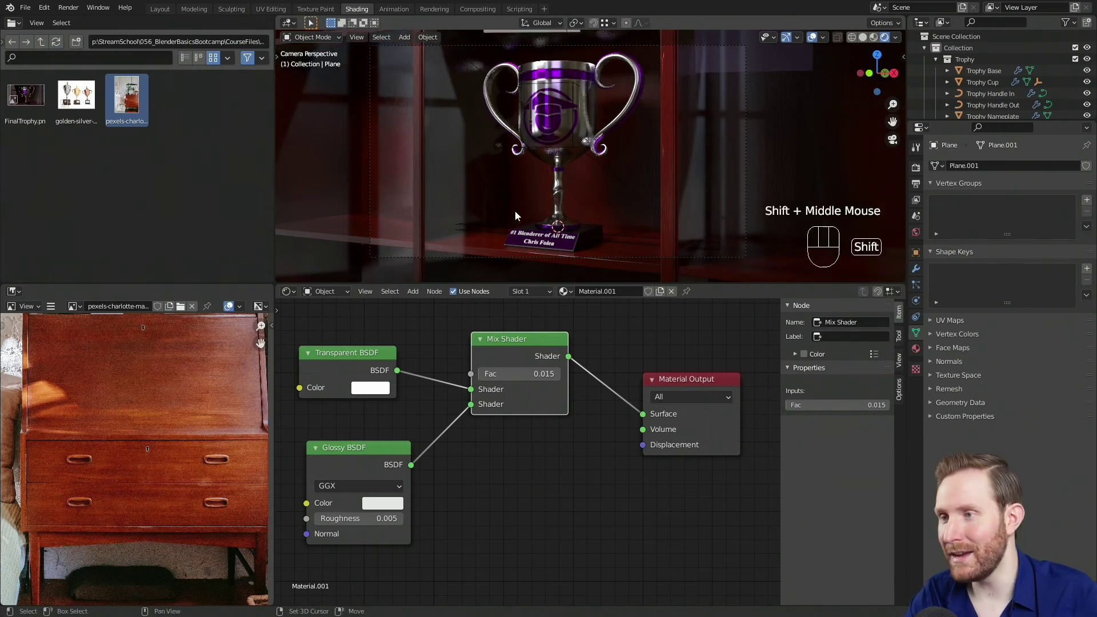
pyautogui.keyDown('shift'); pyautogui.moveTo(516, 215); pyautogui.dragTo(525, 157, button='middle'); pyautogui.keyUp('shift')
pyautogui.scroll(3, 520, 252)
pyautogui.click(519, 208)
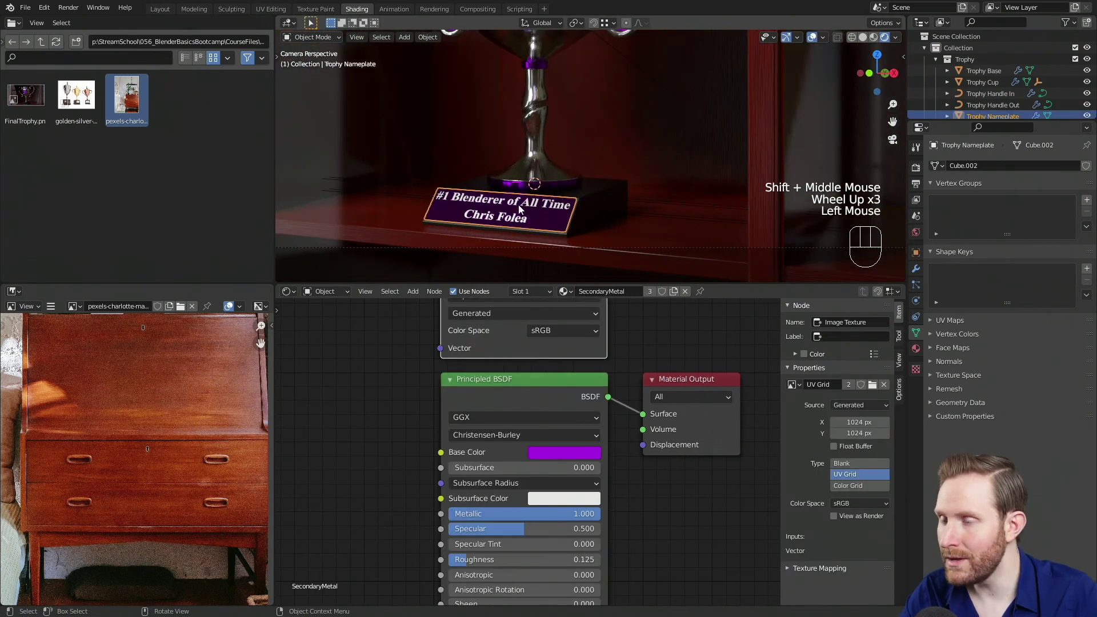
pyautogui.click(519, 205)
pyautogui.click(516, 206)
pyautogui.keyDown('shift'); pyautogui.moveTo(516, 215); pyautogui.dragTo(550, 197, button='middle'); pyautogui.keyUp('shift')
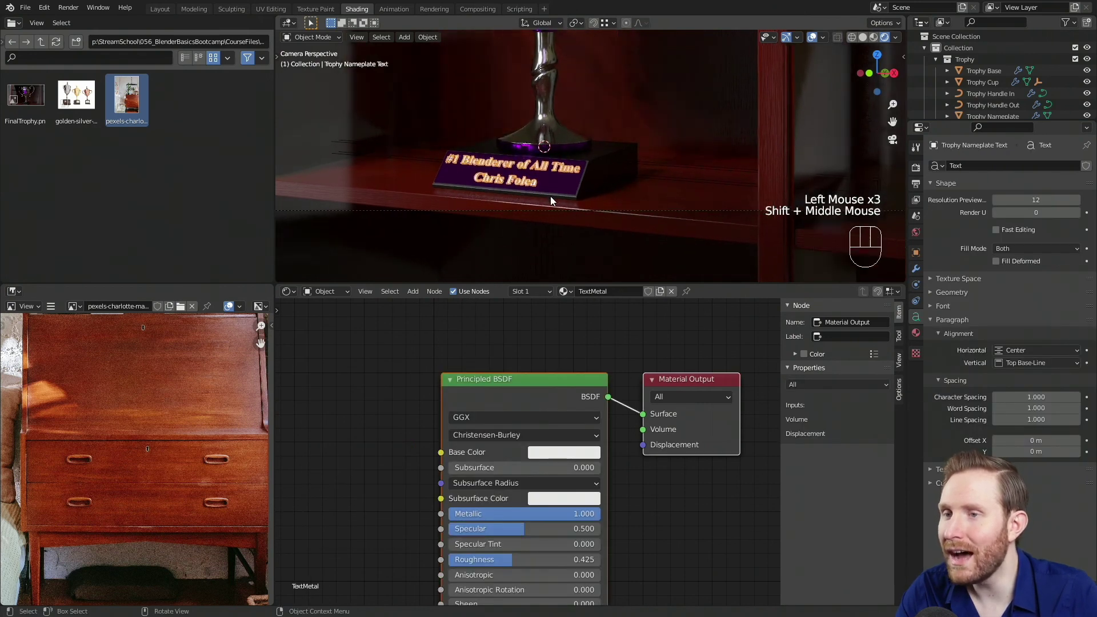
pyautogui.scroll(2, 557, 200)
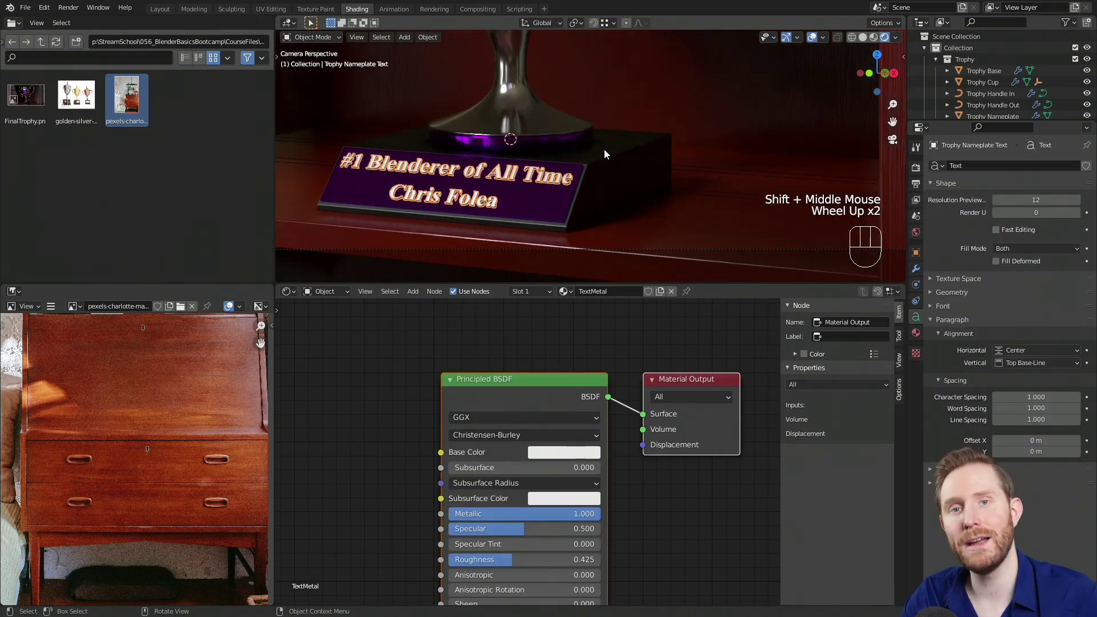
pyautogui.keyDown('shift'); pyautogui.moveTo(607, 150); pyautogui.dragTo(660, 146, button='middle'); pyautogui.keyUp('shift')
pyautogui.scroll(2, 640, 160)
pyautogui.keyDown('shift'); pyautogui.moveTo(614, 174); pyautogui.dragTo(669, 169, button='middle'); pyautogui.keyUp('shift')
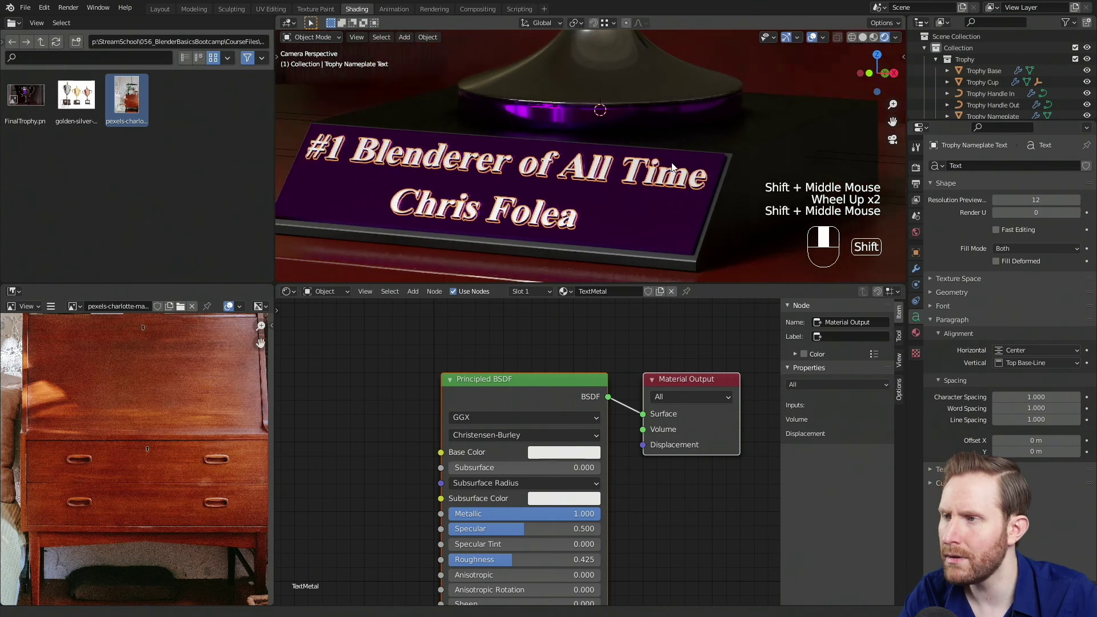
pyautogui.press('s')
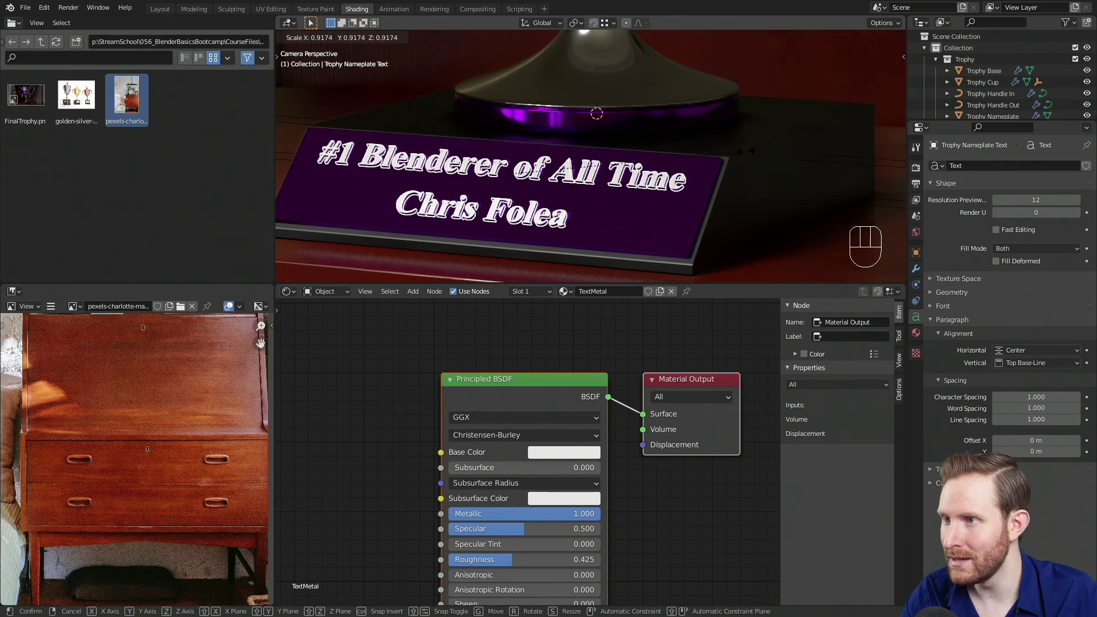
pyautogui.click(746, 150)
# - Move the nameplate text about 0.008 m in the negative direction along its local Y axis
pyautogui.press('g')
pyautogui.press('y')
pyautogui.press('y')
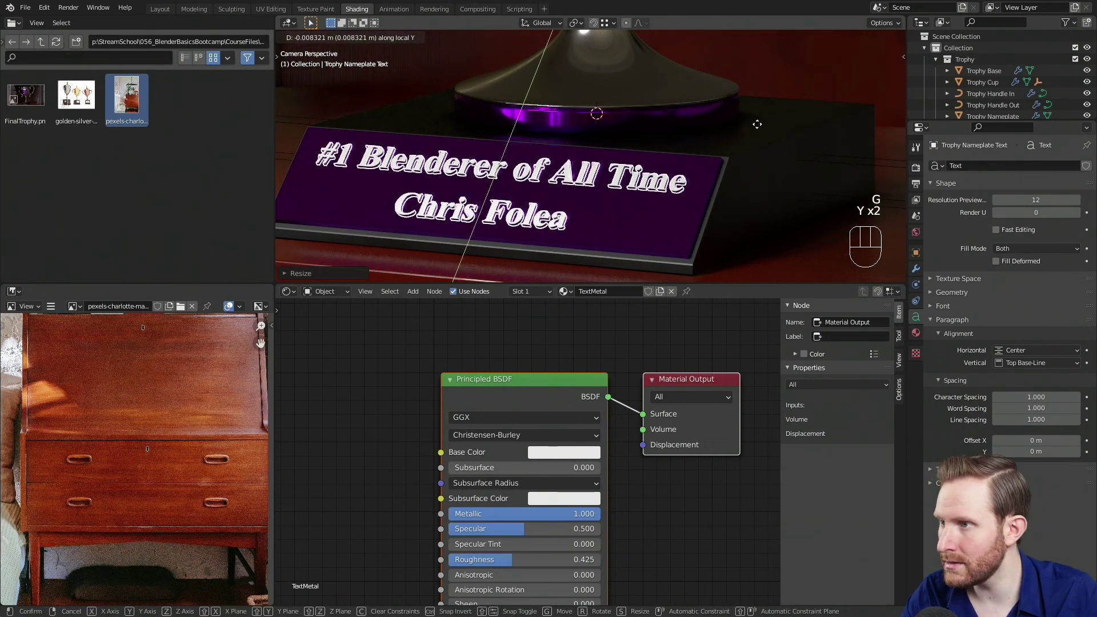
pyautogui.click(759, 124)
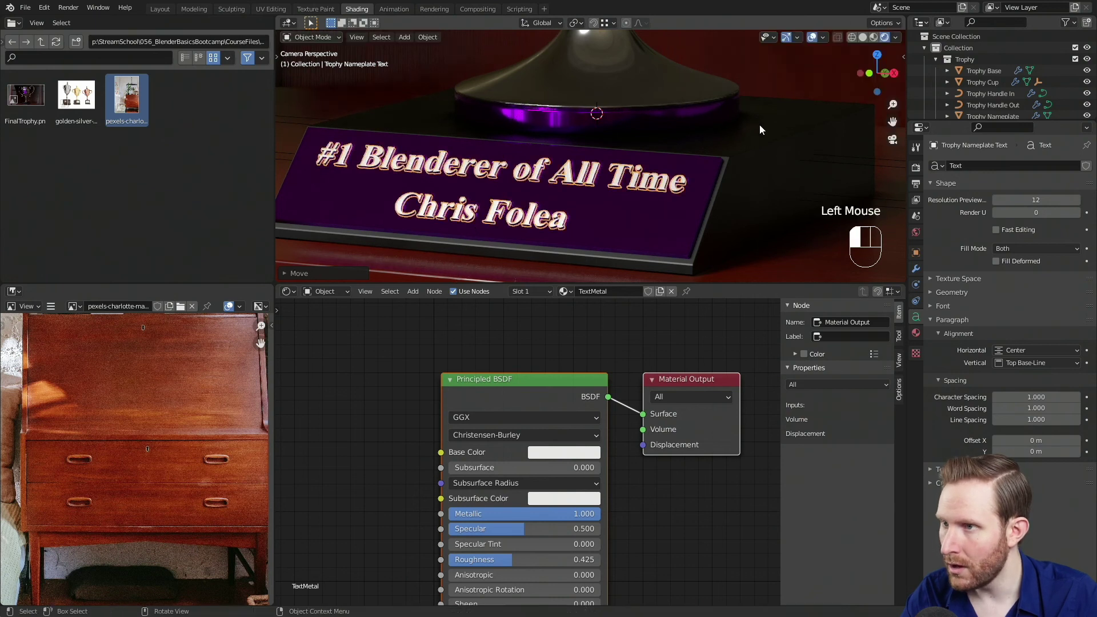
# - Darken the TextMetal base color of the nameplate text to a medium gray and deselect everything
pyautogui.scroll(-3, 739, 168)
pyautogui.keyDown('shift'); pyautogui.moveTo(706, 176); pyautogui.dragTo(656, 132, button='middle'); pyautogui.keyUp('shift')
pyautogui.scroll(3, 663, 171)
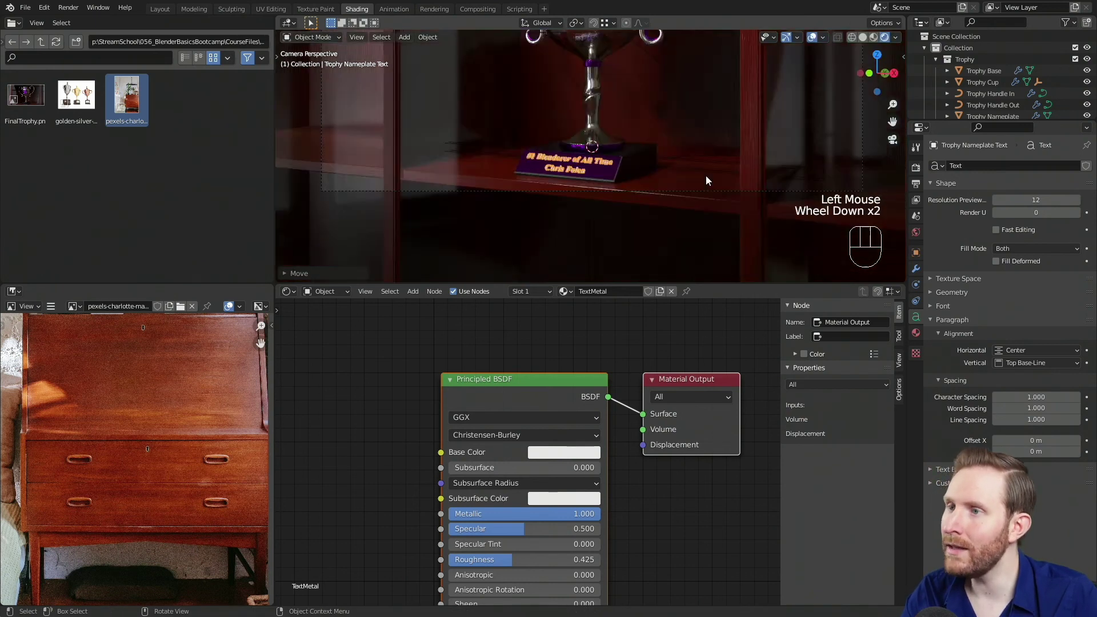
pyautogui.scroll(2, 663, 171)
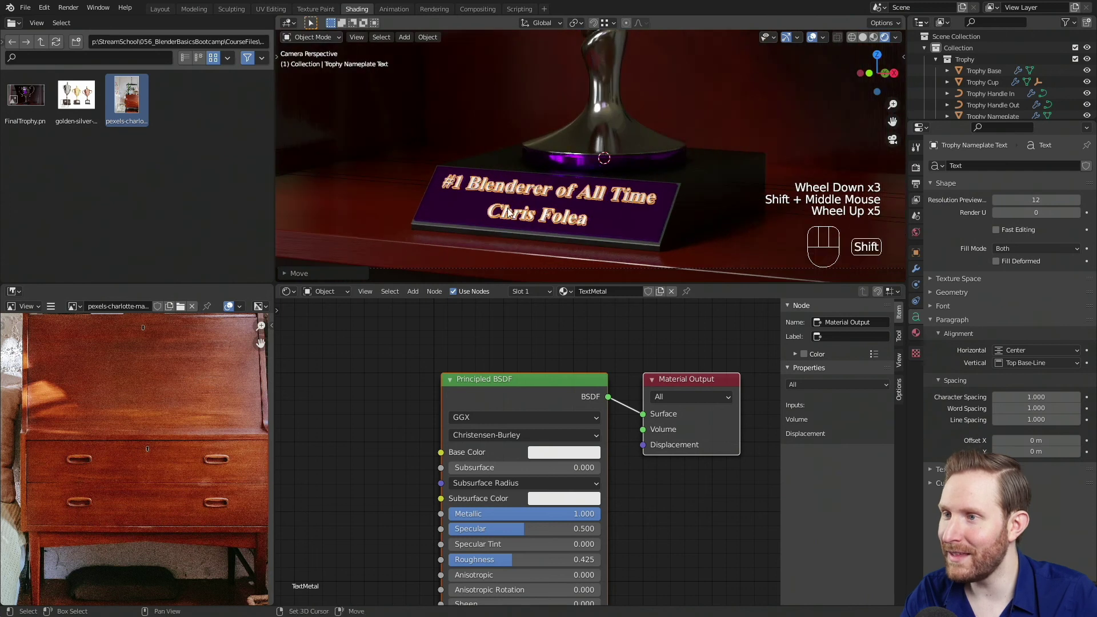
pyautogui.keyDown('shift'); pyautogui.moveTo(663, 172); pyautogui.dragTo(533, 194, button='middle'); pyautogui.keyUp('shift')
pyautogui.scroll(1, 534, 194)
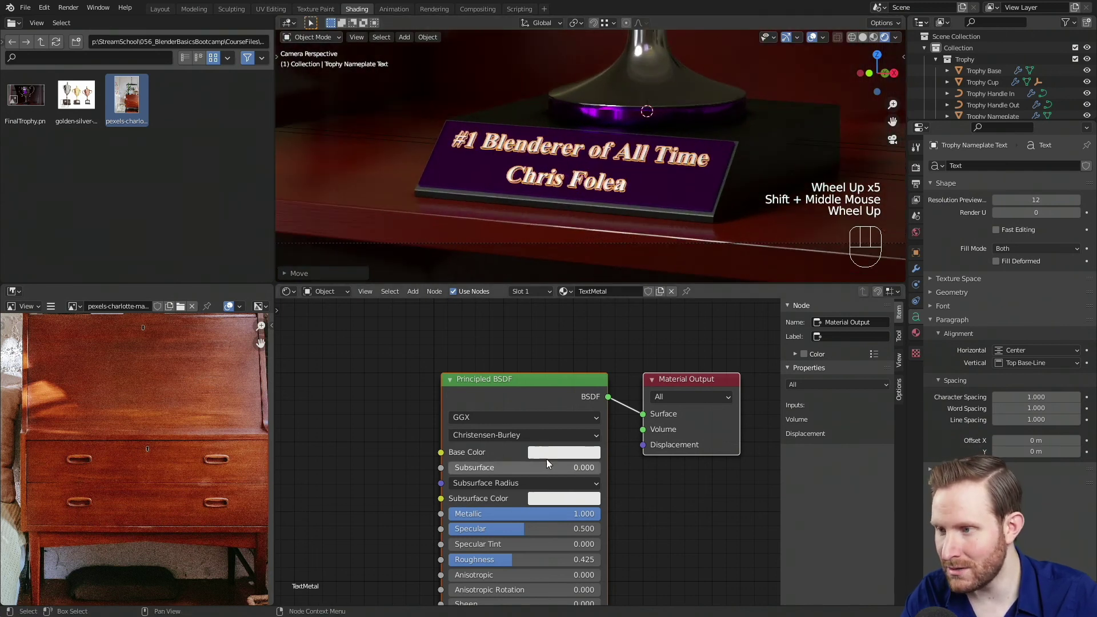
pyautogui.click(560, 452)
pyautogui.moveTo(647, 267); pyautogui.dragTo(648, 288)
pyautogui.scroll(-3, 656, 183)
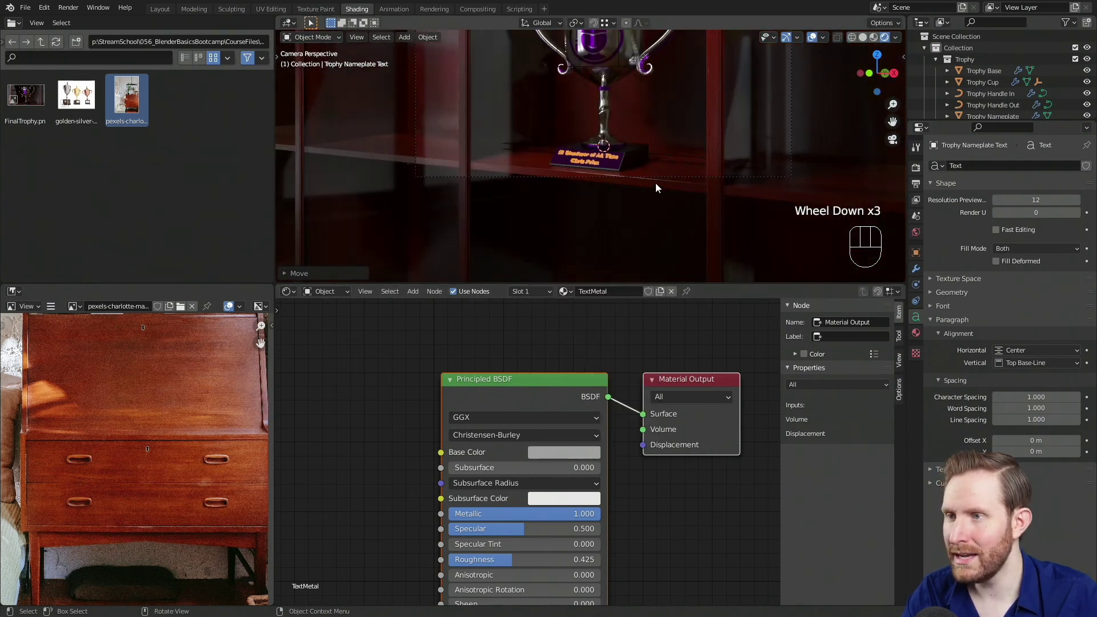
pyautogui.hotkey('alt', 'a')
# - Examine the trophy and the purple light's reflection in the glass beside it
pyautogui.keyDown('shift'); pyautogui.moveTo(642, 114); pyautogui.dragTo(596, 200, button='middle'); pyautogui.keyUp('shift')
pyautogui.scroll(2, 615, 194)
pyautogui.scroll(-2, 615, 193)
pyautogui.scroll(1, 598, 204)
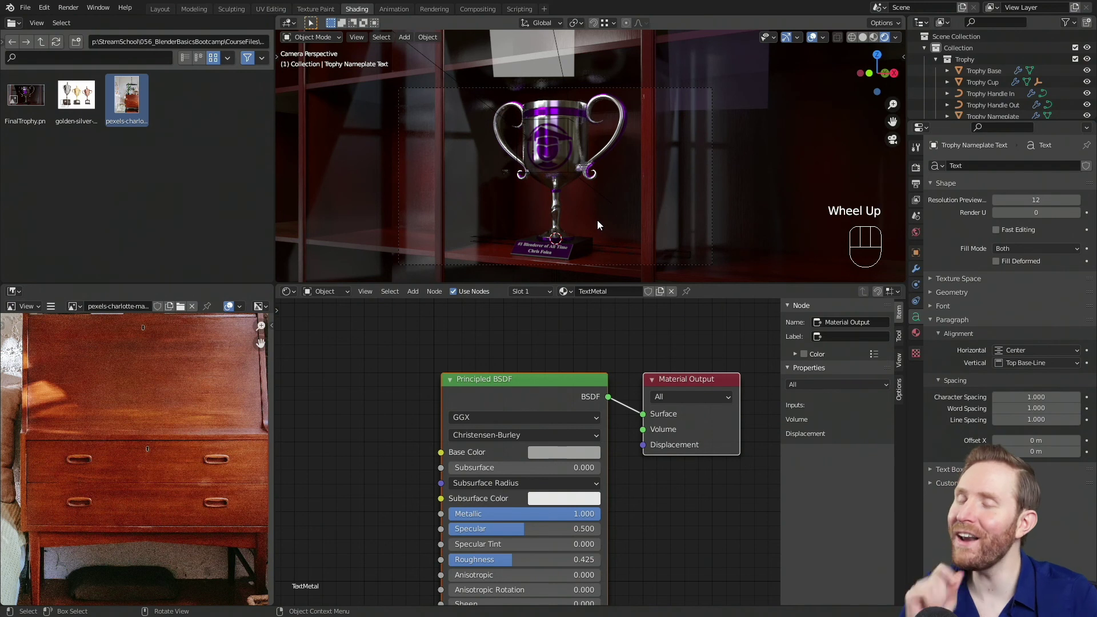
pyautogui.scroll(3, 590, 212)
pyautogui.keyDown('shift'); pyautogui.moveTo(694, 135); pyautogui.dragTo(565, 222, button='middle'); pyautogui.keyUp('shift')
pyautogui.scroll(1, 589, 212)
pyautogui.scroll(1, 571, 210)
pyautogui.scroll(1, 565, 223)
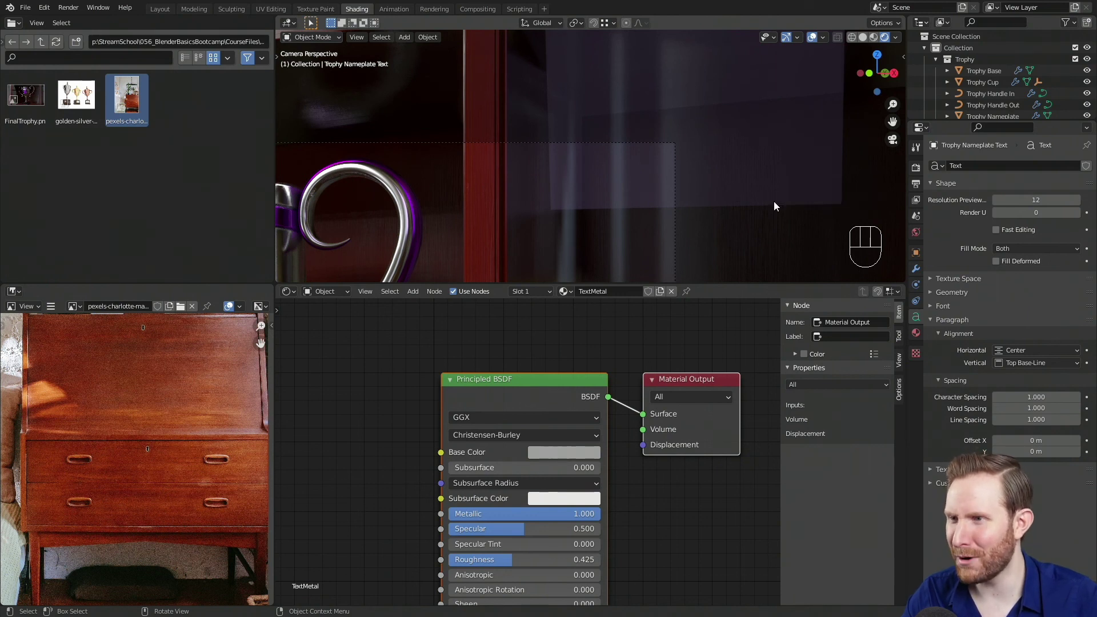
# - Raise the purple area light along the global Z axis to lift its reflection out of the camera frame
pyautogui.scroll(-4, 633, 215)
pyautogui.keyDown('shift'); pyautogui.moveTo(633, 215); pyautogui.dragTo(600, 204, button='middle'); pyautogui.keyUp('shift')
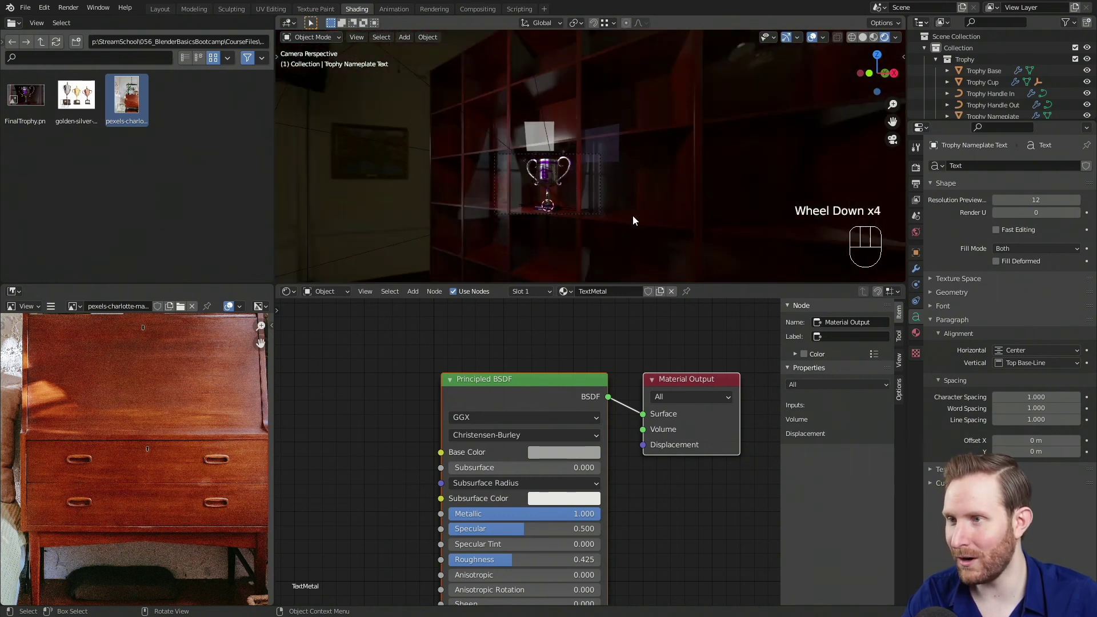
pyautogui.scroll(3, 682, 136)
pyautogui.moveTo(672, 142); pyautogui.dragTo(612, 204, button='middle')
pyautogui.scroll(-2, 612, 204)
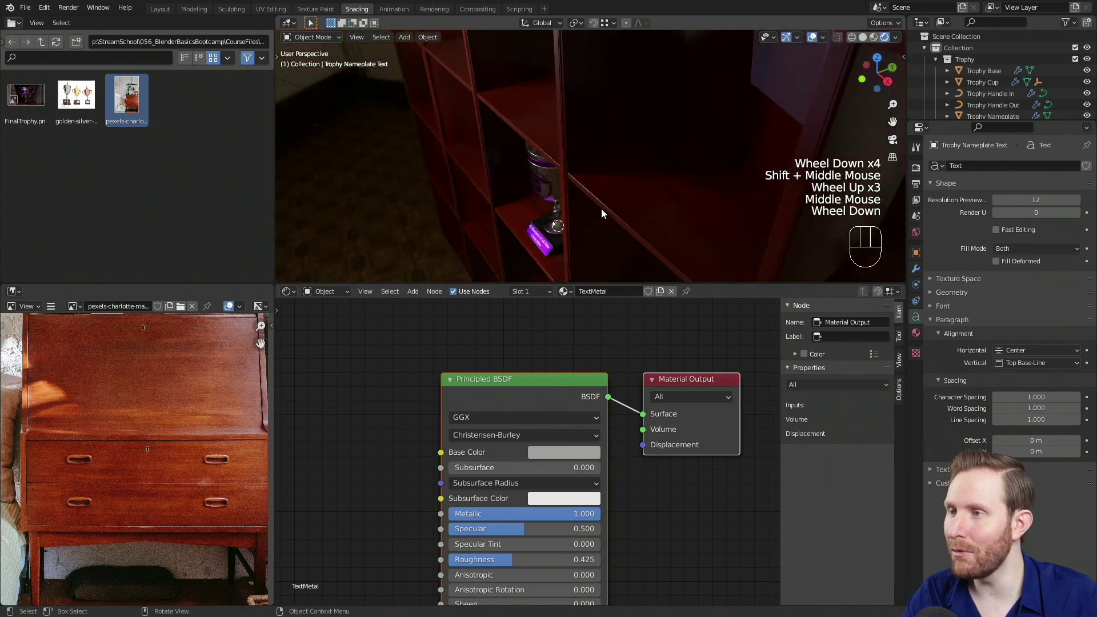
pyautogui.click(369, 218)
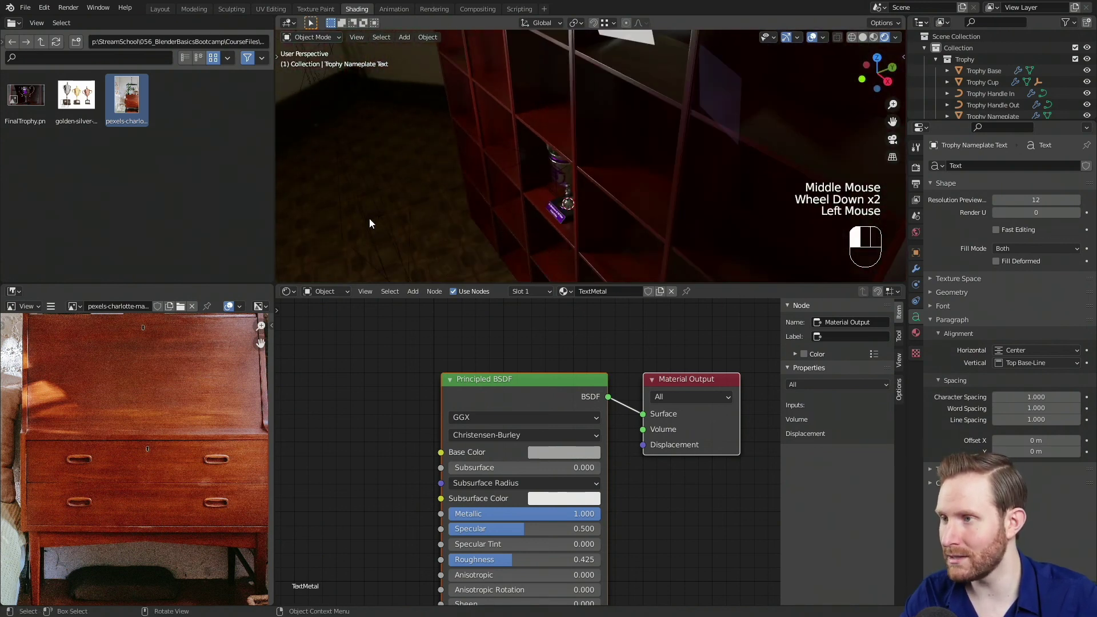
pyautogui.press('KP_0')
pyautogui.keyDown('shift'); pyautogui.moveTo(557, 193); pyautogui.dragTo(571, 235, button='middle'); pyautogui.keyUp('shift')
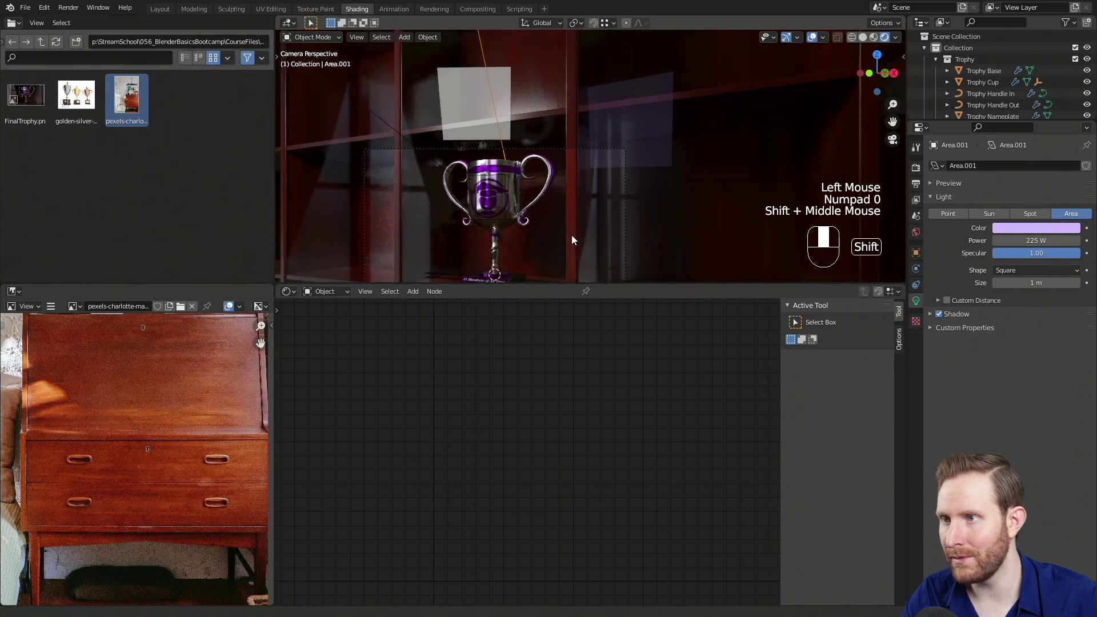
pyautogui.scroll(4, 608, 221)
pyautogui.press('g')
pyautogui.press('z')
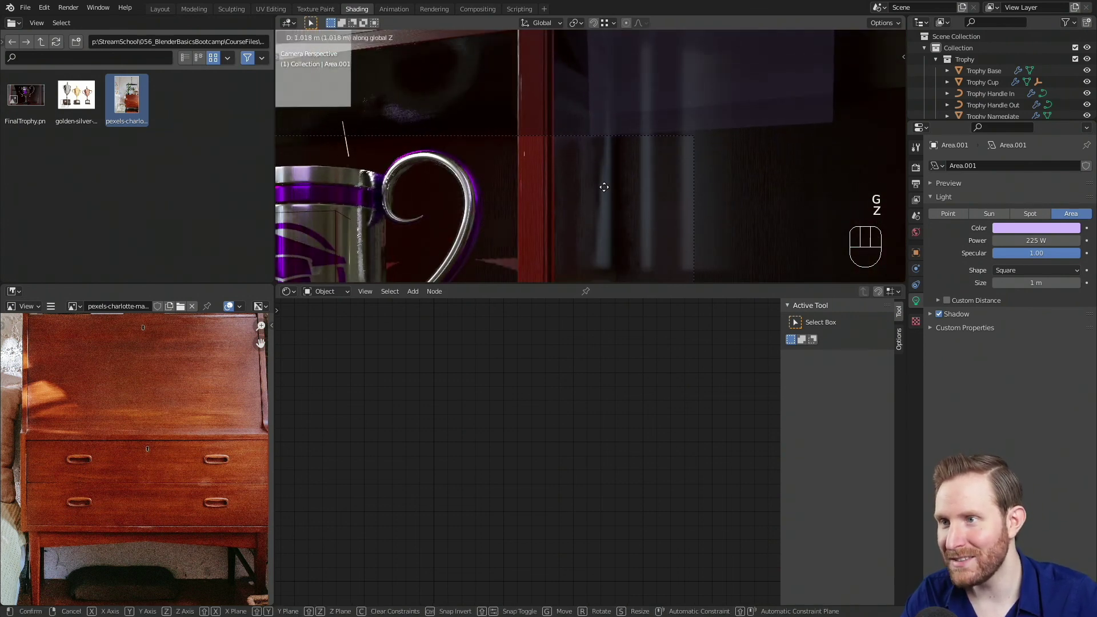
pyautogui.click(598, 112)
pyautogui.scroll(-3, 605, 122)
pyautogui.keyDown('shift'); pyautogui.moveTo(604, 123); pyautogui.dragTo(575, 195, button='middle'); pyautogui.keyUp('shift')
pyautogui.scroll(2, 558, 191)
pyautogui.hotkey('alt', 'a')
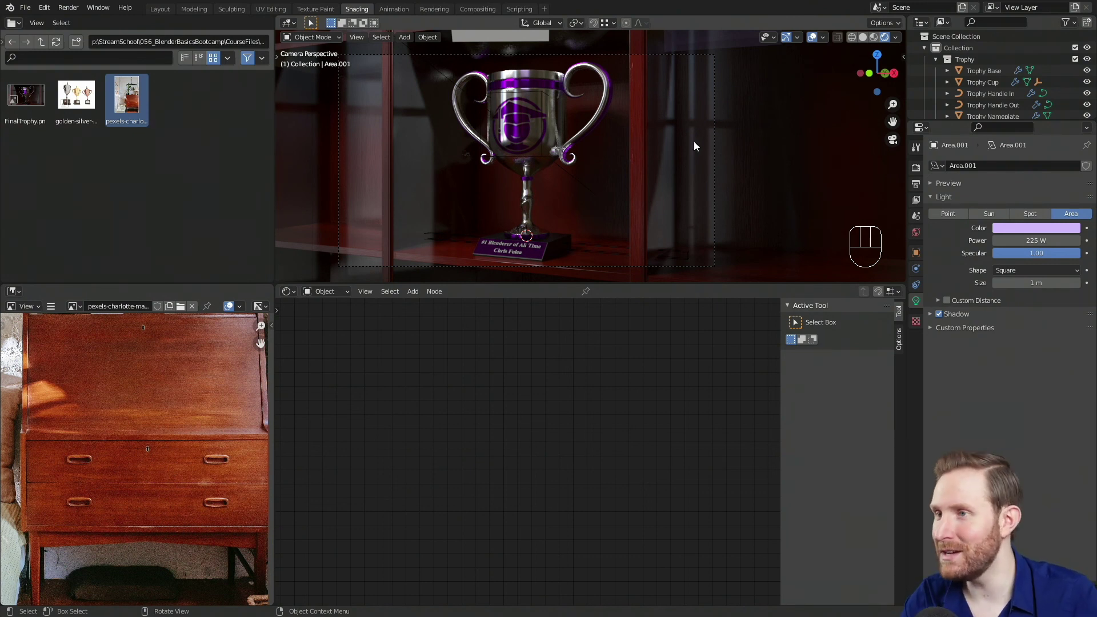
# - Set the camera's passepartout opacity to 1.000
pyautogui.click(716, 173)
pyautogui.click(915, 300)
pyautogui.click(932, 365)
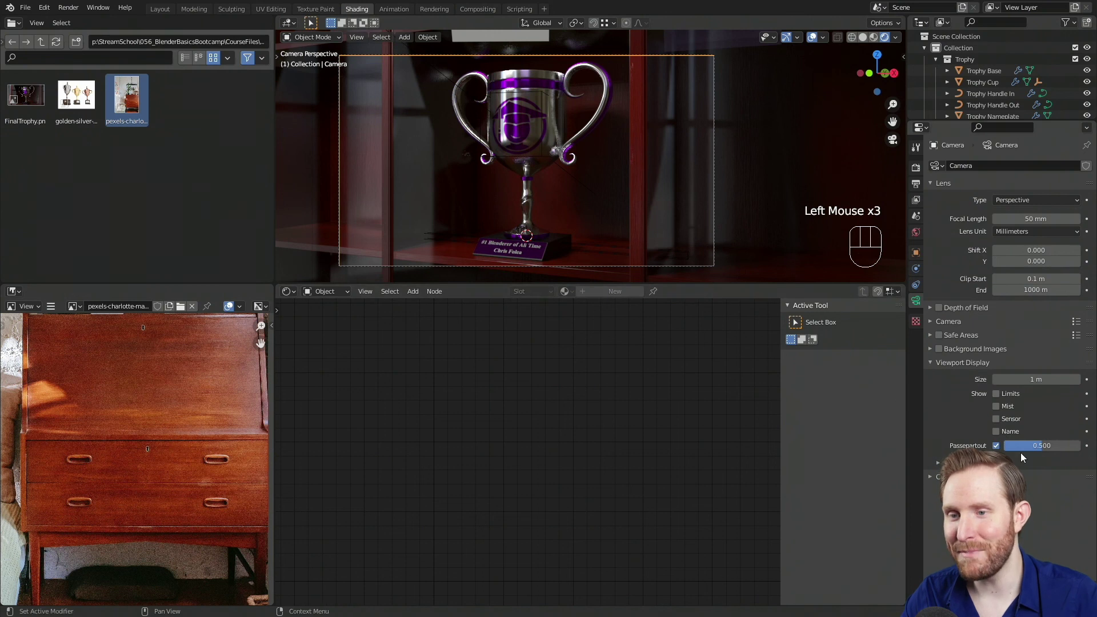
pyautogui.moveTo(1028, 447); pyautogui.dragTo(1081, 449)
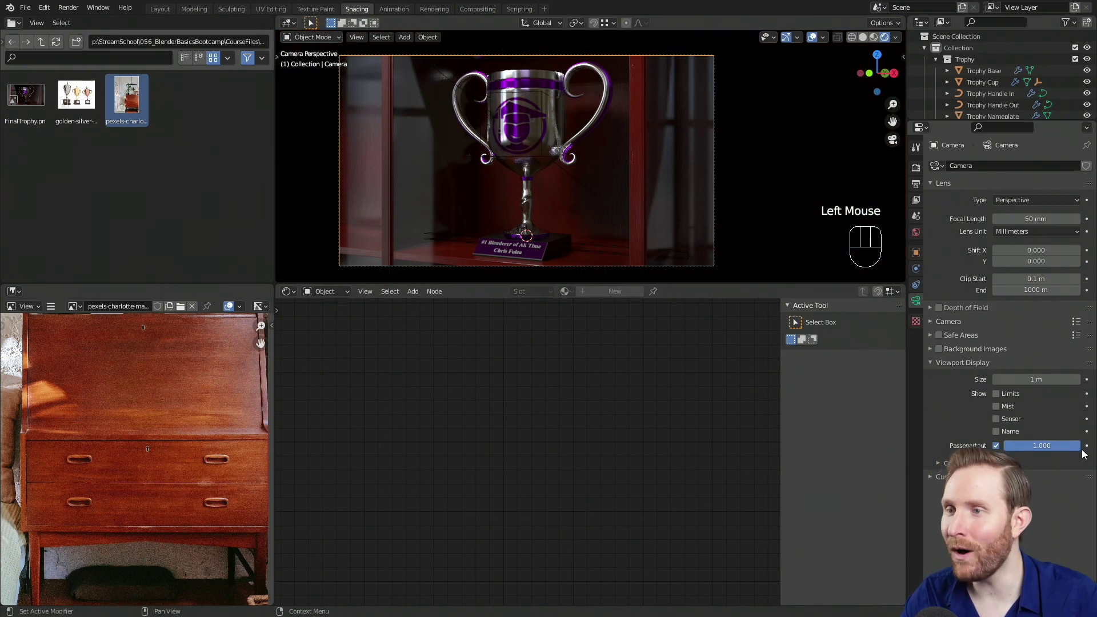
# - Hide the viewport overlays and check the framed trophy shot in the camera view
pyautogui.keyDown('shift'); pyautogui.moveTo(577, 206); pyautogui.dragTo(598, 201, button='middle'); pyautogui.keyUp('shift')
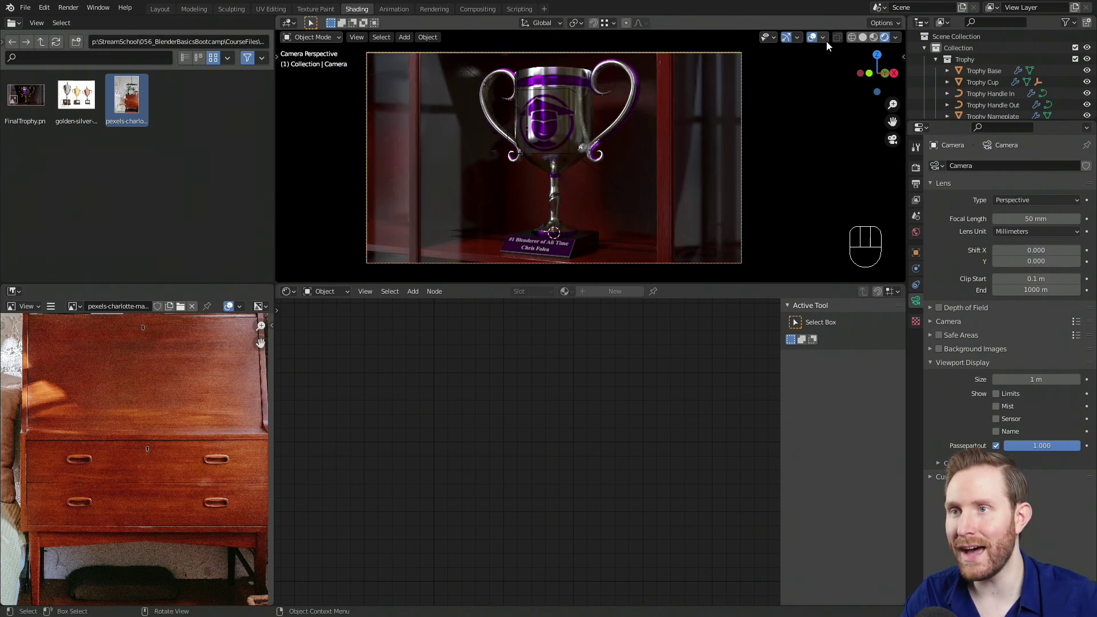
pyautogui.click(812, 38)
pyautogui.keyDown('shift'); pyautogui.moveTo(696, 190); pyautogui.dragTo(685, 184, button='middle'); pyautogui.keyUp('shift')
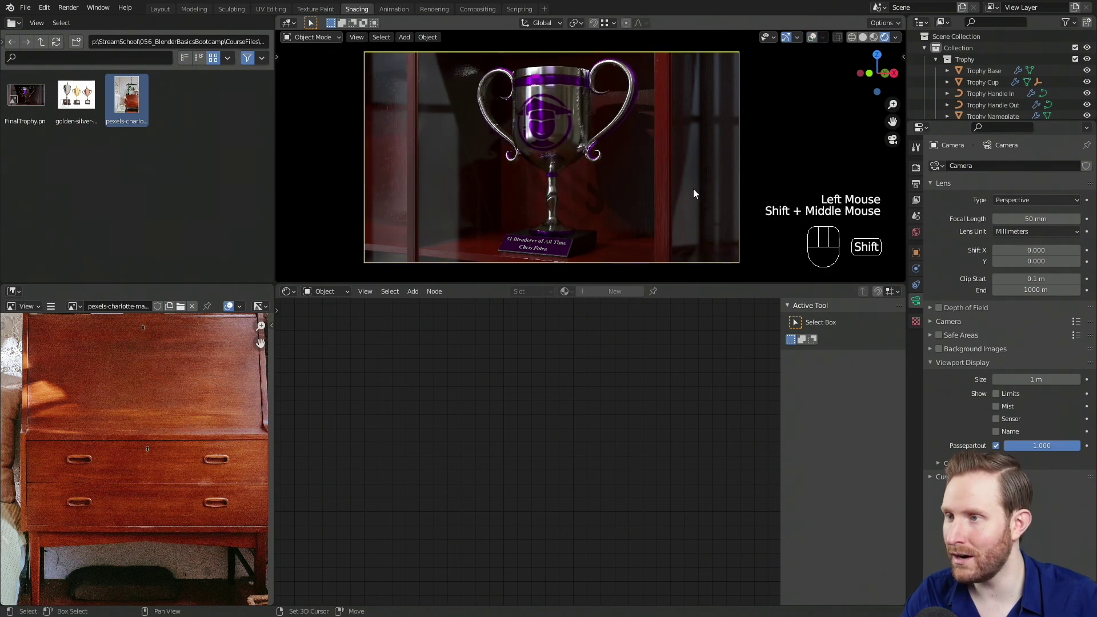
pyautogui.scroll(1, 694, 189)
pyautogui.scroll(-1, 688, 188)
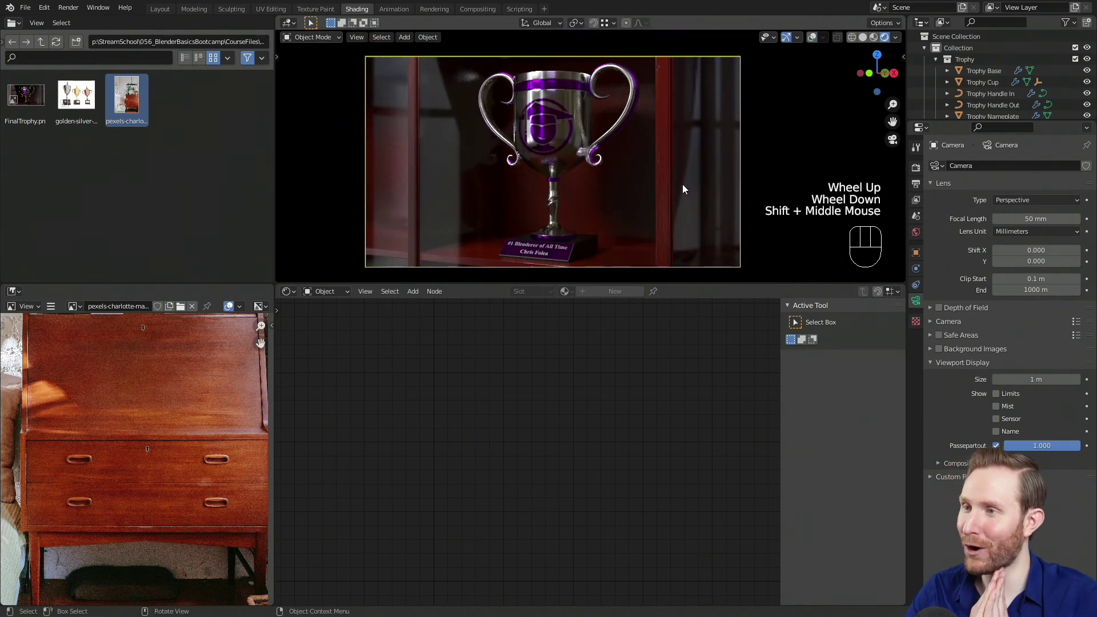